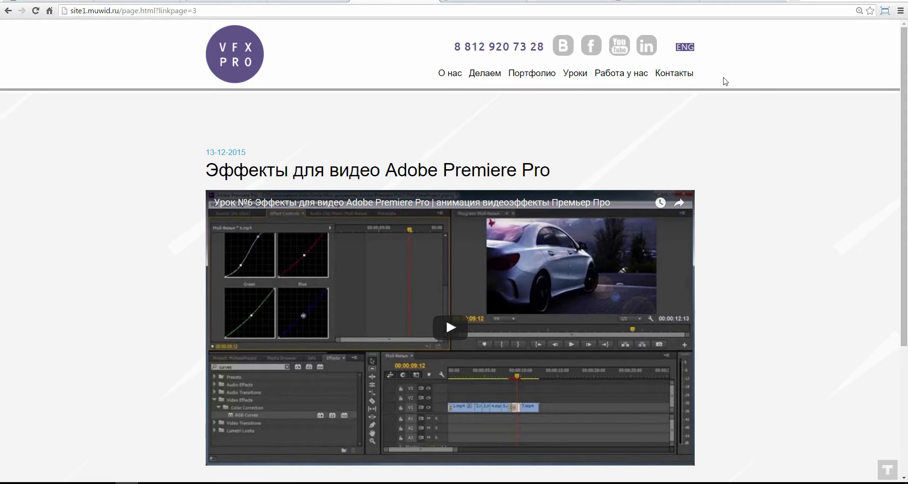
Step: Go back from the lesson post to the VFX PRO home page via the logo
{"action": "scroll", "coordinate": [127, 203], "scroll_direction": "down", "scroll_amount": 4}
{"action": "scroll", "coordinate": [127, 203], "scroll_direction": "up", "scroll_amount": 4}
{"action": "left_click", "coordinate": [210, 48]}
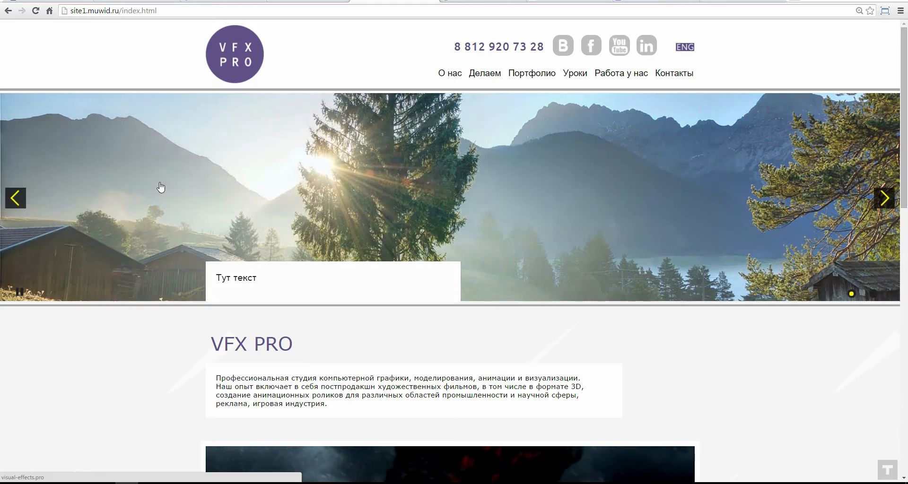
Step: Review the home page's studio blurb and the Видео 1–3 video grid
{"action": "scroll", "coordinate": [161, 188], "scroll_direction": "down", "scroll_amount": 10}
{"action": "scroll", "coordinate": [217, 180], "scroll_direction": "up", "scroll_amount": 7}
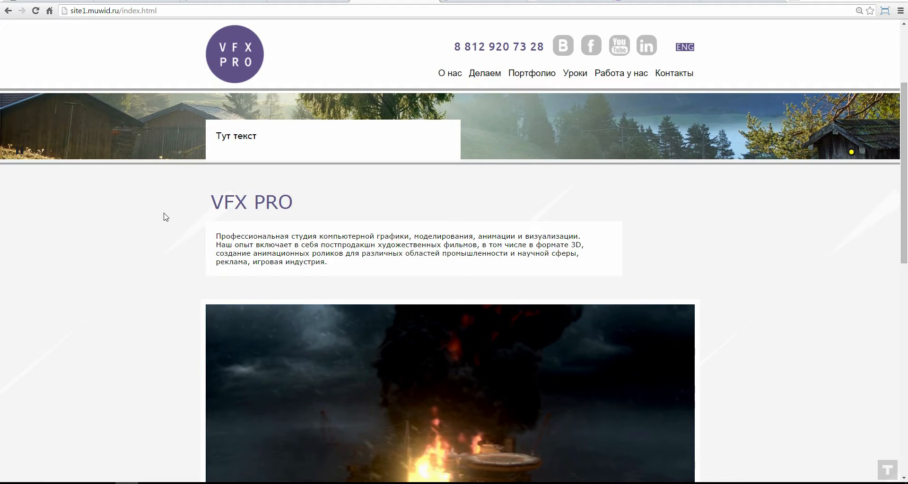
{"action": "left_click_drag", "start_coordinate": [217, 235], "coordinate": [350, 282]}
{"action": "left_click", "coordinate": [356, 270]}
{"action": "scroll", "coordinate": [140, 239], "scroll_direction": "down", "scroll_amount": 8}
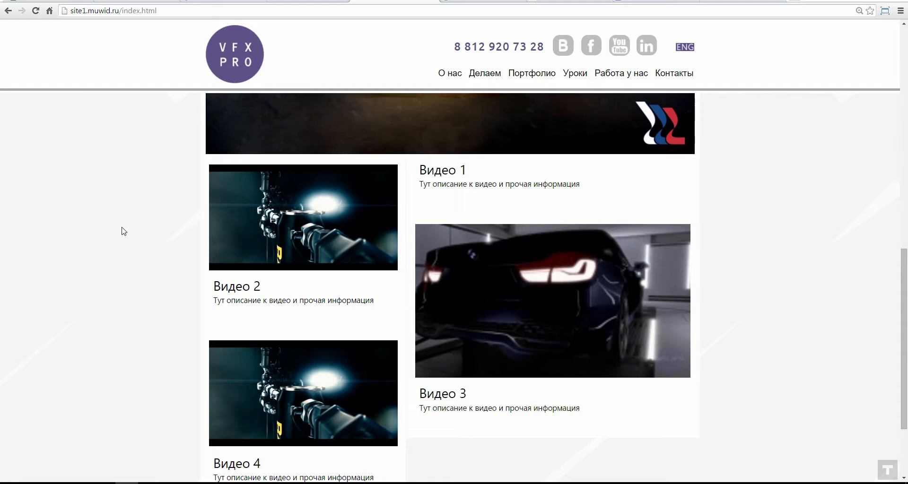
{"action": "scroll", "coordinate": [119, 227], "scroll_direction": "down", "scroll_amount": 3}
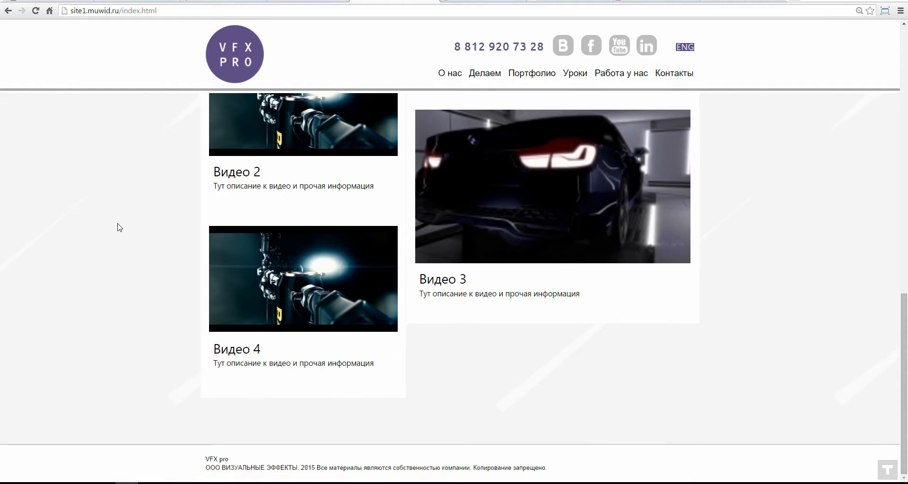
{"action": "scroll", "coordinate": [119, 228], "scroll_direction": "up", "scroll_amount": 10}
{"action": "scroll", "coordinate": [592, 310], "scroll_direction": "down", "scroll_amount": 3}
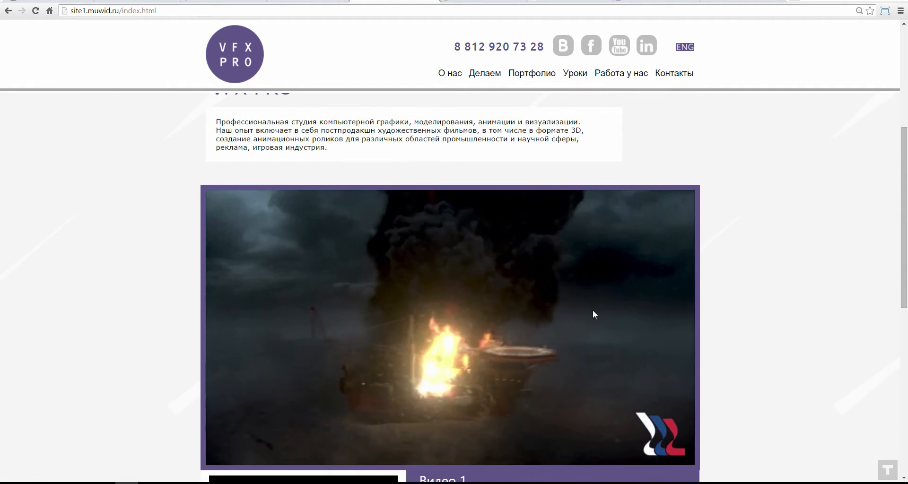
{"action": "scroll", "coordinate": [453, 274], "scroll_direction": "down", "scroll_amount": 5}
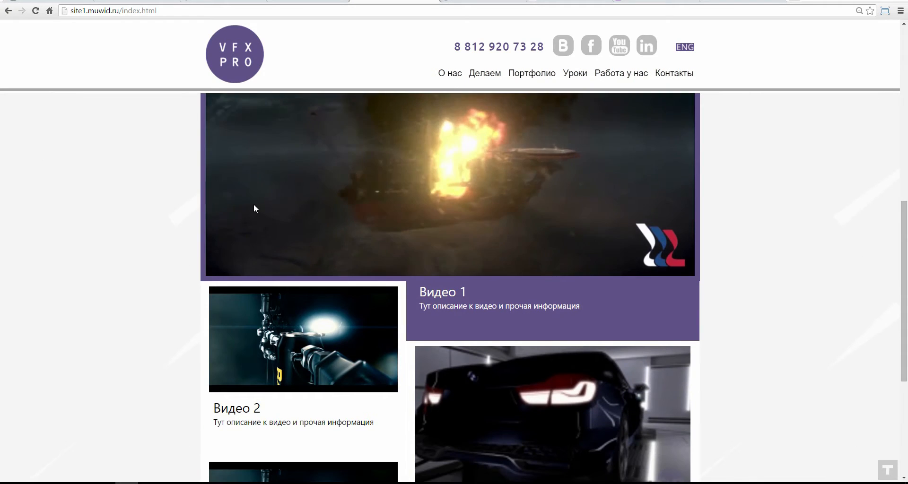
{"action": "scroll", "coordinate": [291, 327], "scroll_direction": "down", "scroll_amount": 3}
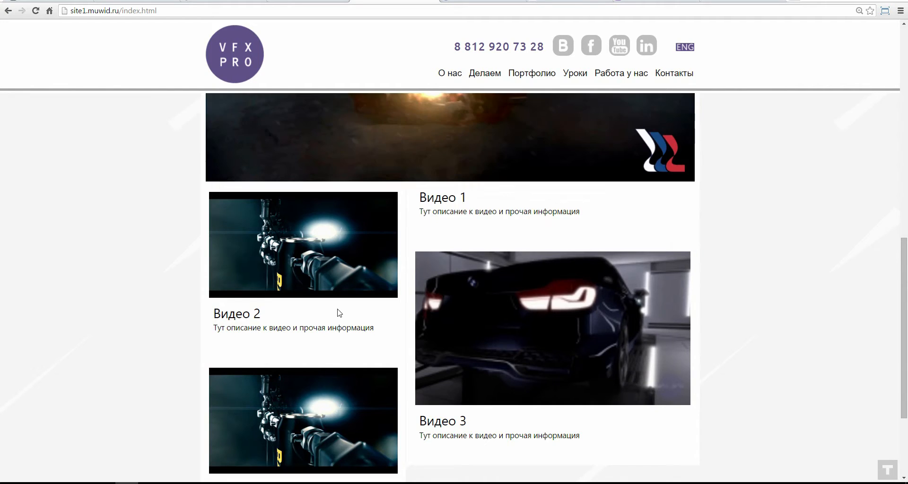
{"action": "scroll", "coordinate": [432, 246], "scroll_direction": "up", "scroll_amount": 10}
Step: Look over the О нас page, then open Уроки listing the two Premiere Pro lessons
{"action": "left_click", "coordinate": [457, 75]}
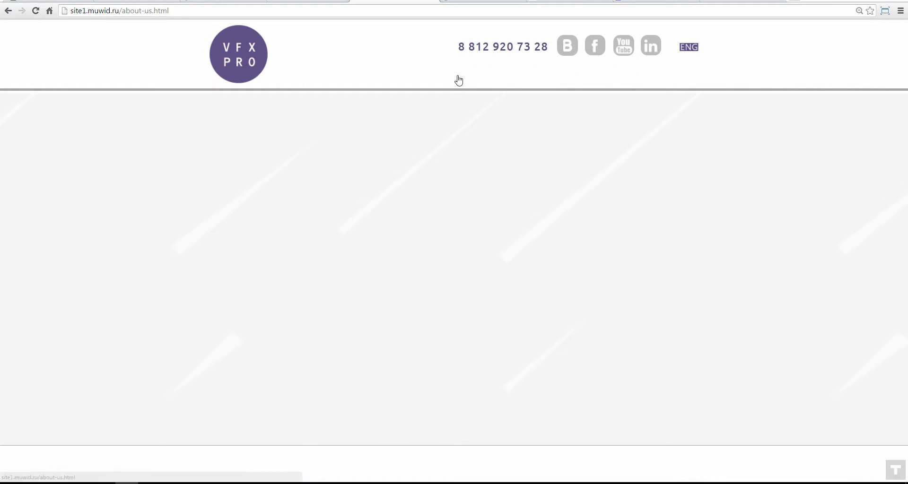
{"action": "scroll", "coordinate": [141, 269], "scroll_direction": "down", "scroll_amount": 5}
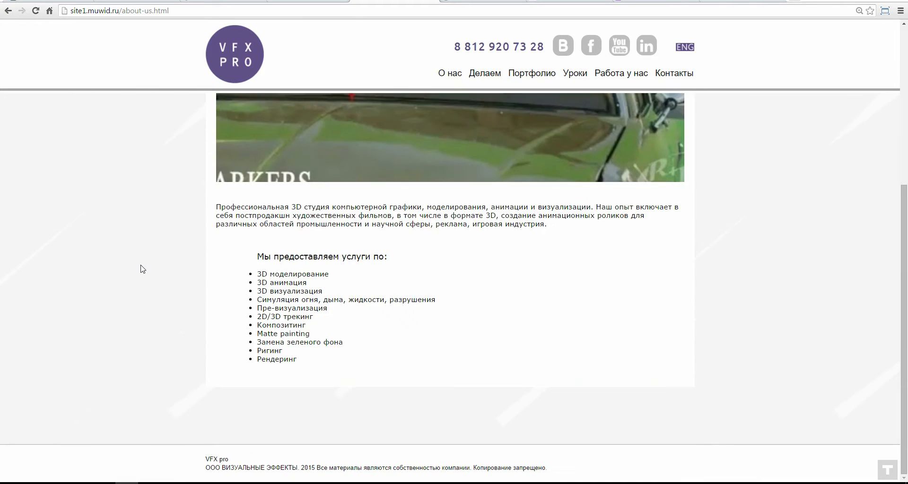
{"action": "scroll", "coordinate": [141, 274], "scroll_direction": "up", "scroll_amount": 5}
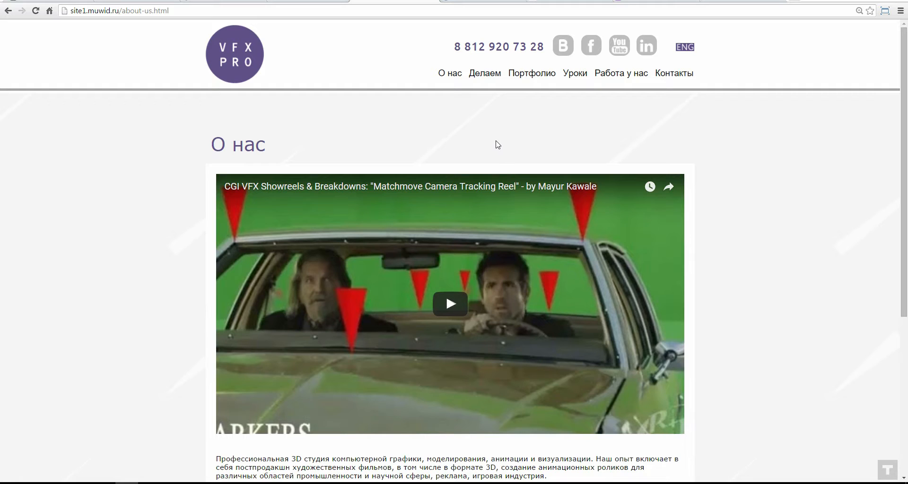
{"action": "left_click", "coordinate": [582, 75]}
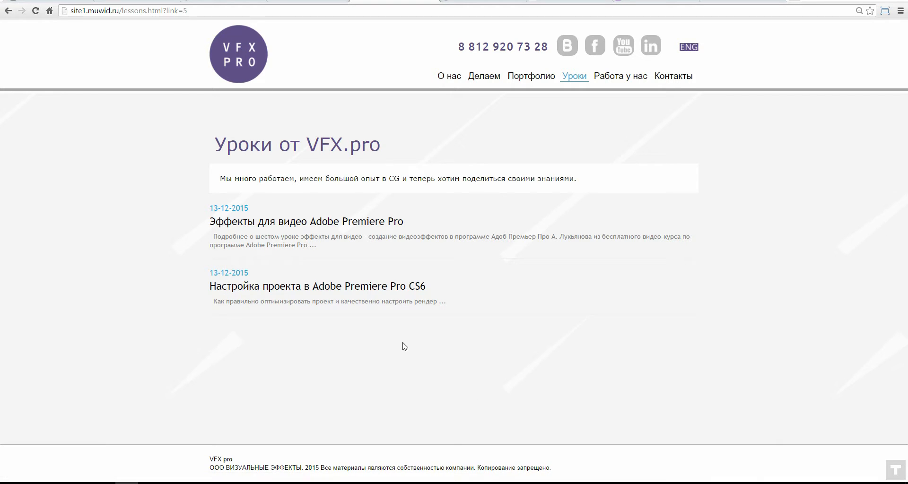
Step: In the MuWid admin, close the CSS editor, news generator and plugins windows
{"action": "left_click", "coordinate": [311, 2]}
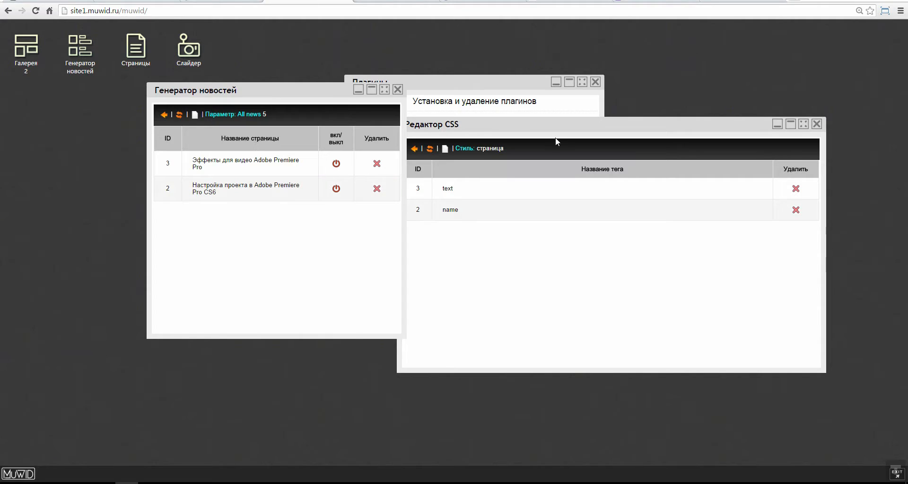
{"action": "left_click", "coordinate": [817, 124]}
{"action": "left_click", "coordinate": [397, 90]}
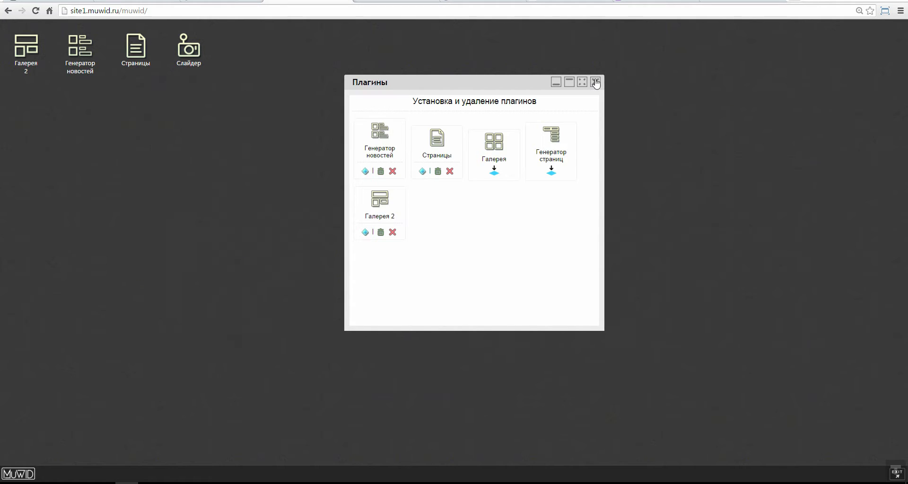
{"action": "left_click", "coordinate": [595, 83]}
Step: In Генератор новостей, create a new entry under 5 Уроки and open it for editing
{"action": "left_click", "coordinate": [69, 51]}
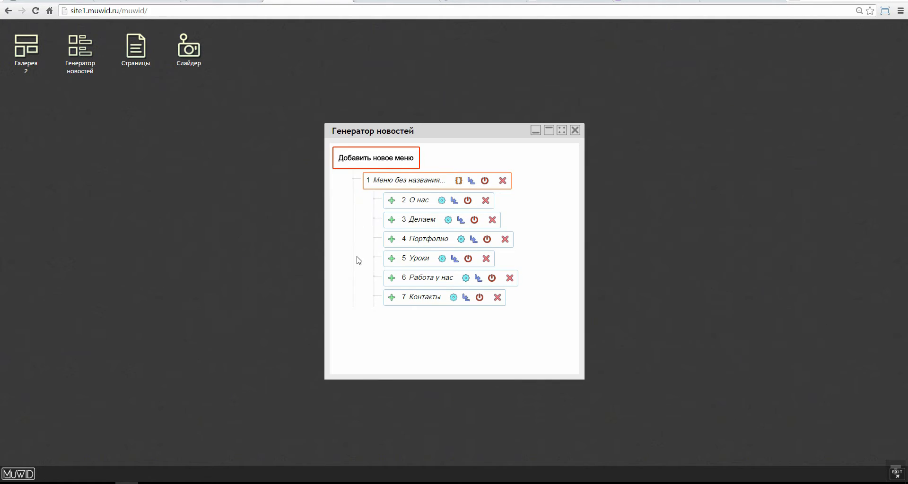
{"action": "left_click", "coordinate": [417, 259]}
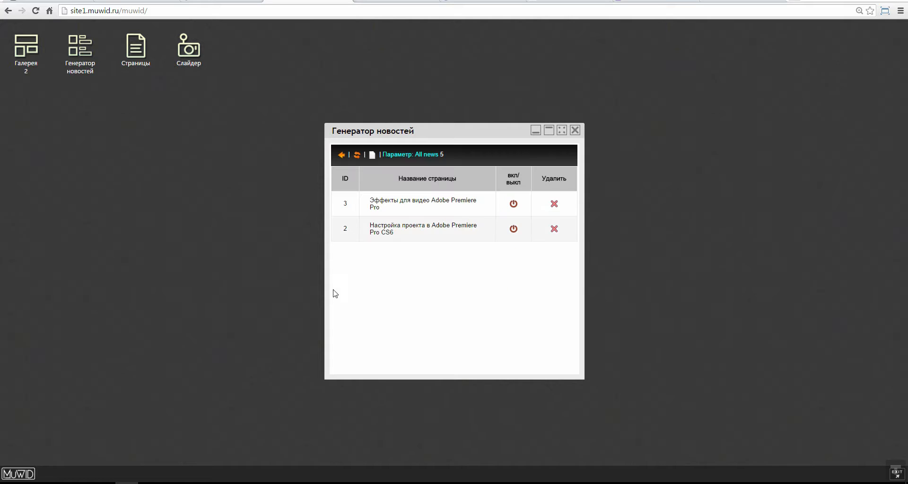
{"action": "left_click_drag", "start_coordinate": [407, 129], "coordinate": [344, 100]}
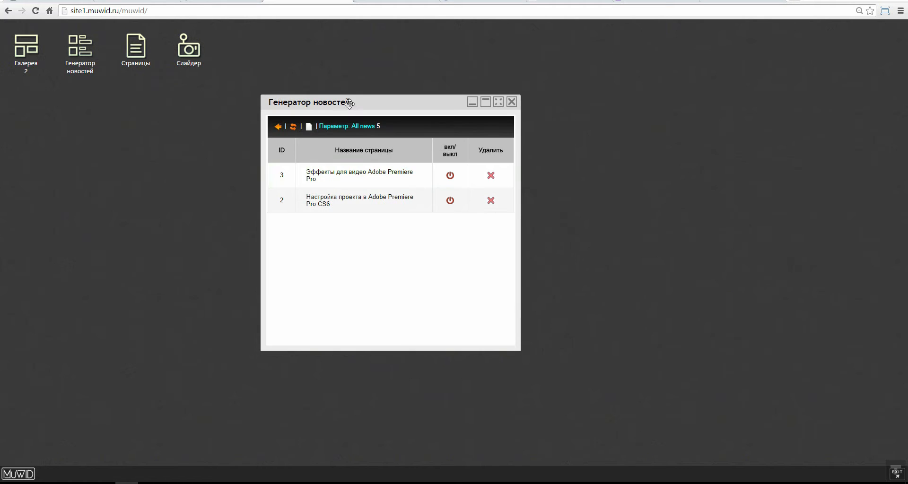
{"action": "left_click", "coordinate": [308, 126]}
{"action": "left_click", "coordinate": [359, 176]}
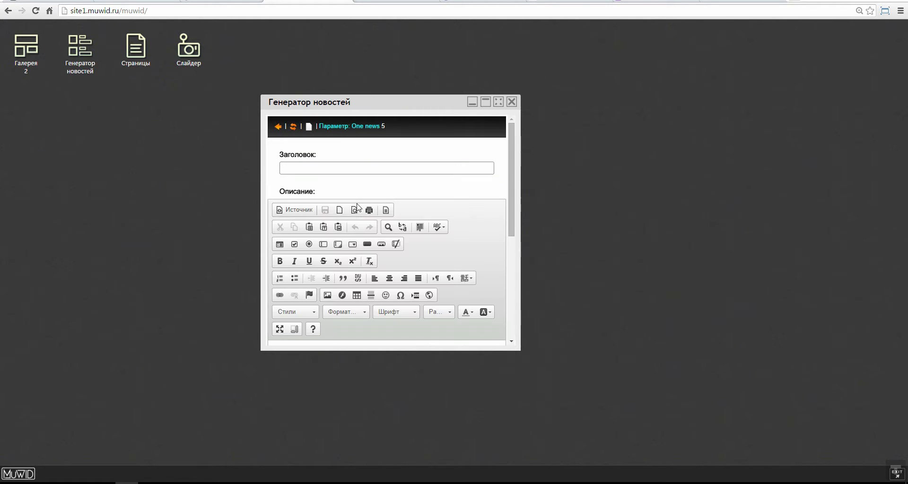
Step: Enter the headline 'Всем привет' and the description 'Тестируем плагин!' in the maximized editor
{"action": "left_click", "coordinate": [498, 102]}
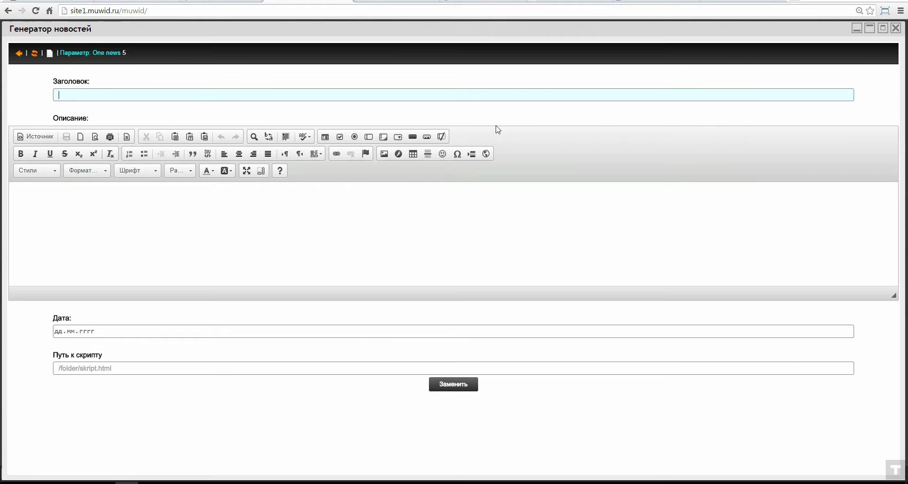
{"action": "left_click", "coordinate": [77, 94]}
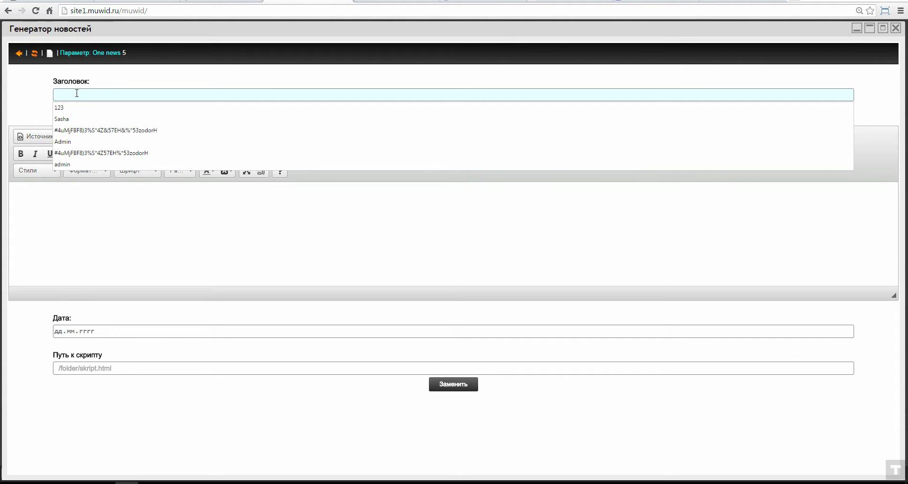
{"action": "type", "text": "Dctv ghbdtn"}
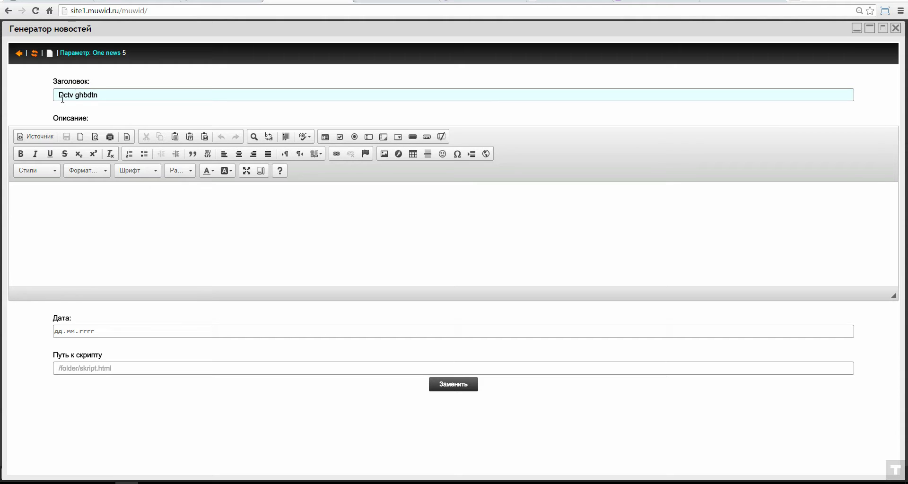
{"action": "key", "text": "ctrl+a"}
{"action": "type", "text": "Всем прив"}
{"action": "left_click", "coordinate": [114, 205]}
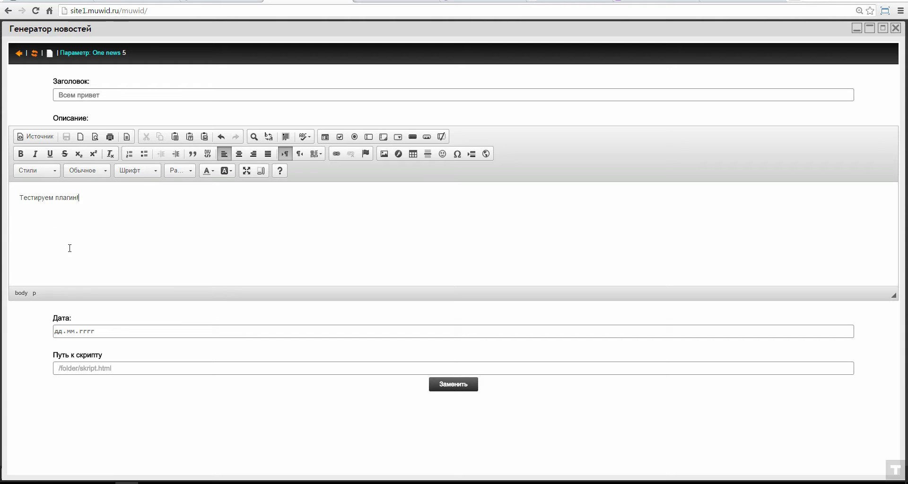
Step: Set the post date to 15.12.2015 and save the entry with Заменить
{"action": "left_click", "coordinate": [56, 332]}
{"action": "type", "text": "14.мм.гггг"}
{"action": "left_click", "coordinate": [60, 334]}
{"action": "type", "text": "15.11.0002"}
{"action": "left_click", "coordinate": [70, 333]}
{"action": "type", "text": "12.2015"}
{"action": "left_click", "coordinate": [444, 385]}
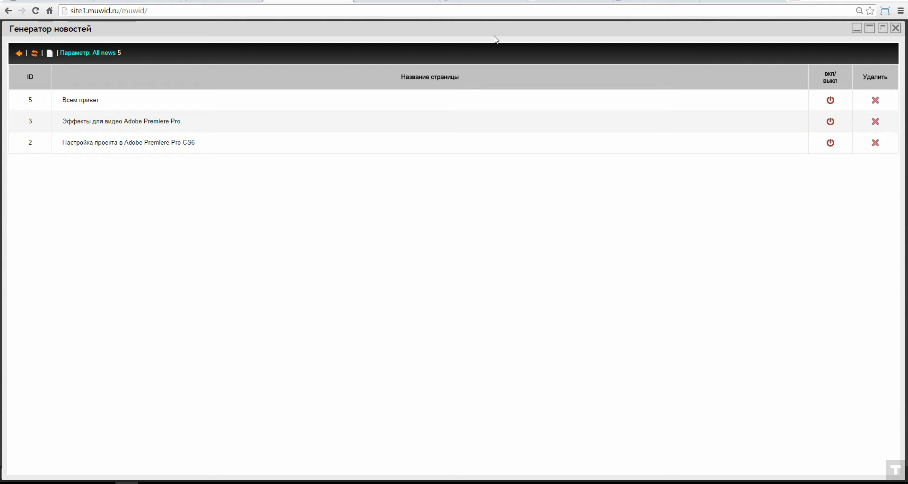
{"action": "left_click", "coordinate": [856, 28]}
Step: Reload the VFX PRO lessons page and open the new 'Всем привет' post
{"action": "left_click", "coordinate": [36, 10]}
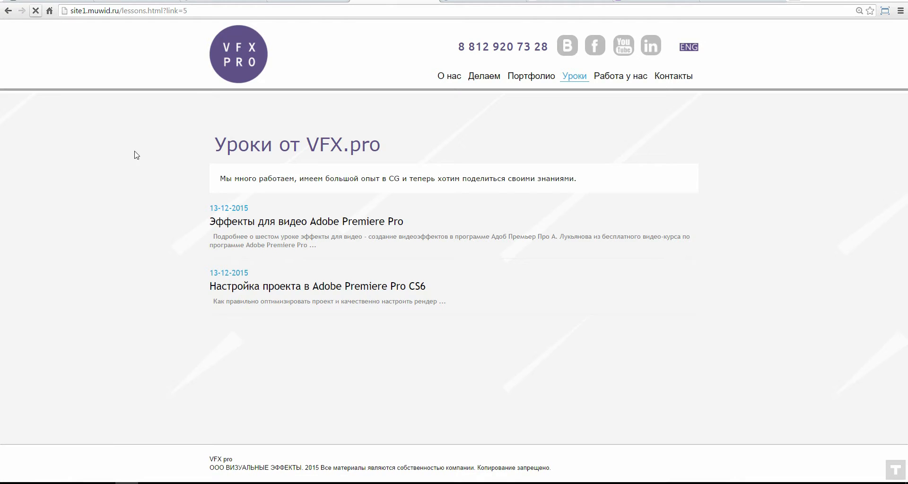
{"action": "left_click", "coordinate": [36, 11]}
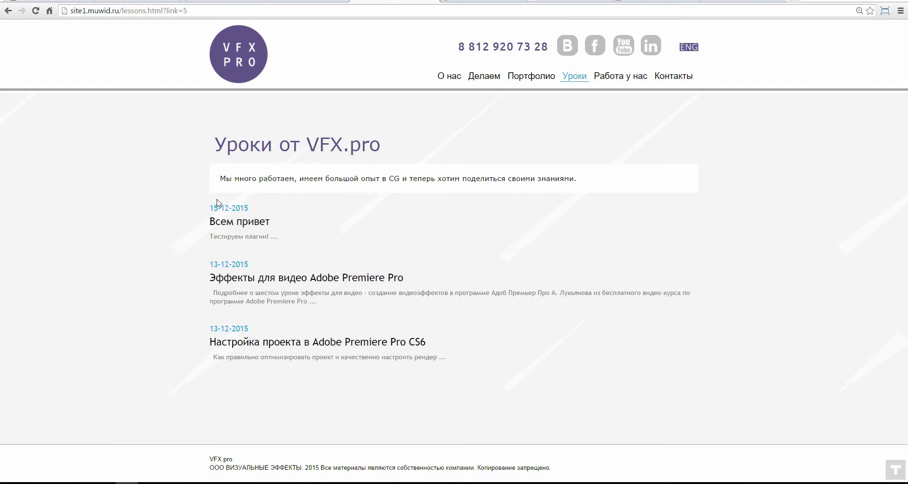
{"action": "left_click", "coordinate": [229, 243]}
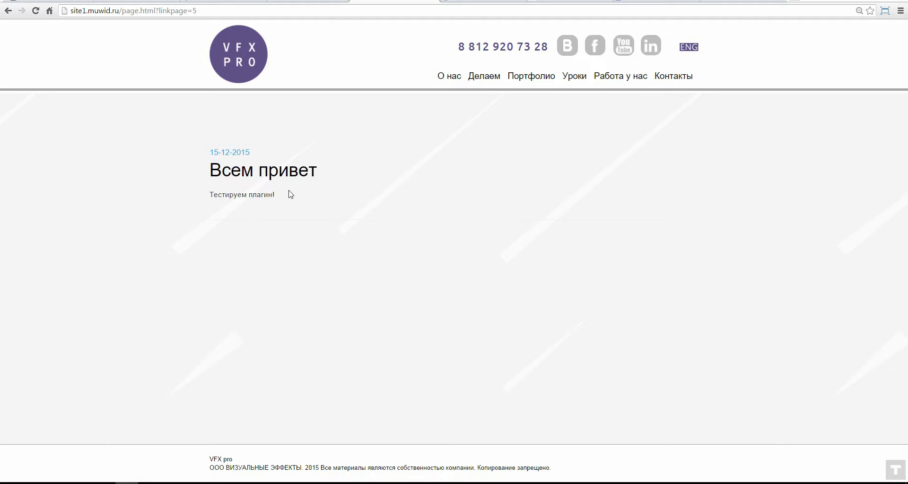
Step: In Muse, dismiss the FTP upload message and open the vfx2 lessons page, previewing it live
{"action": "left_click", "coordinate": [173, 483]}
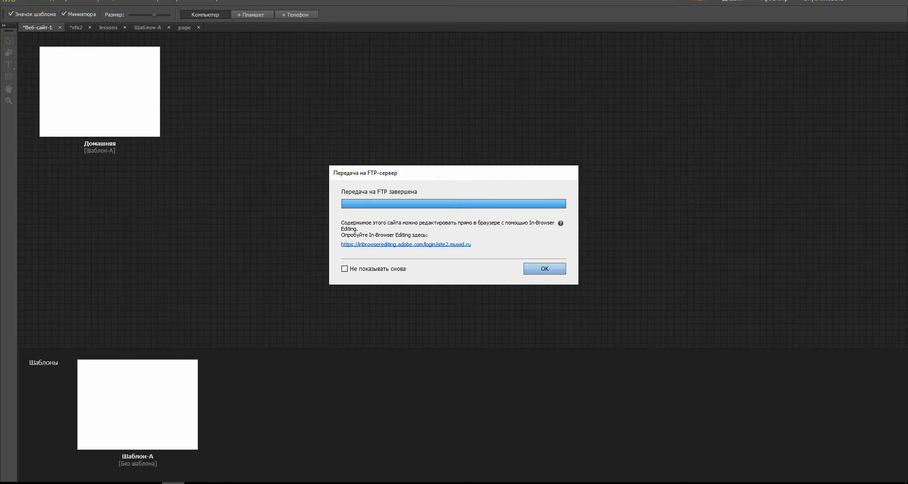
{"action": "left_click", "coordinate": [544, 270]}
{"action": "left_click", "coordinate": [72, 27]}
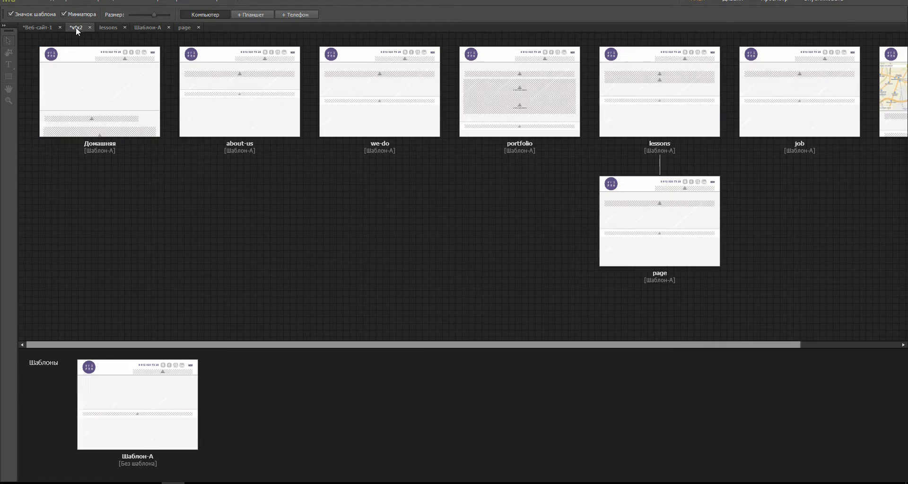
{"action": "double_click", "coordinate": [625, 99]}
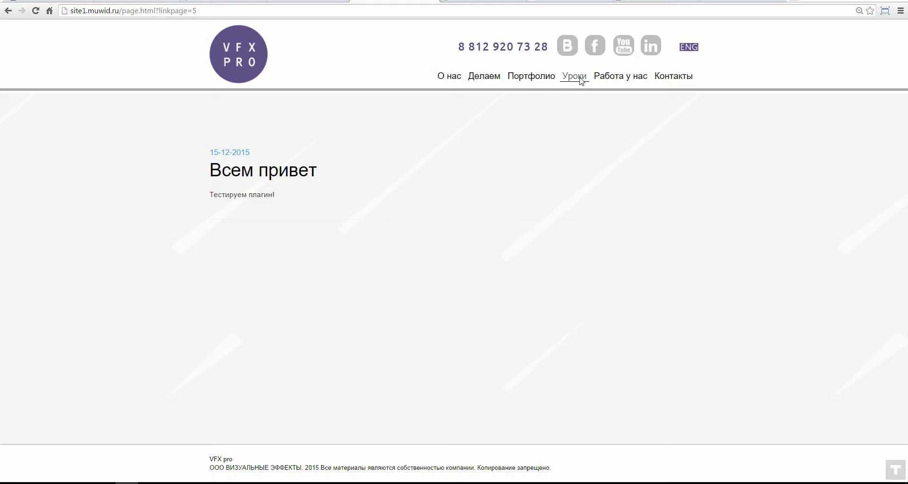
{"action": "left_click", "coordinate": [573, 75]}
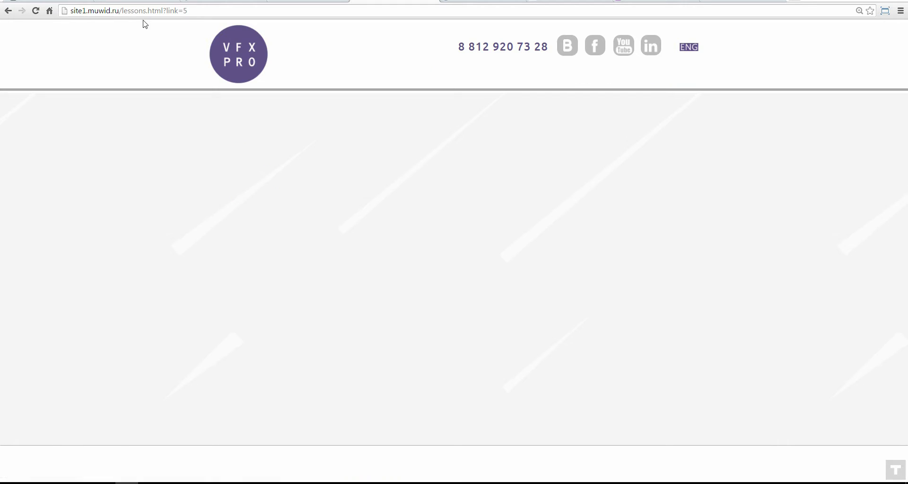
{"action": "left_click_drag", "start_coordinate": [122, 10], "coordinate": [156, 9]}
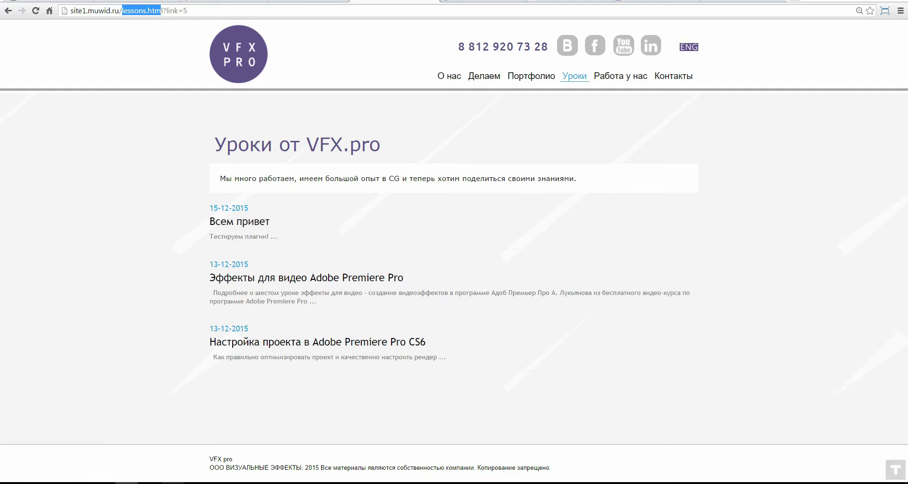
{"action": "key", "text": "alt+Tab"}
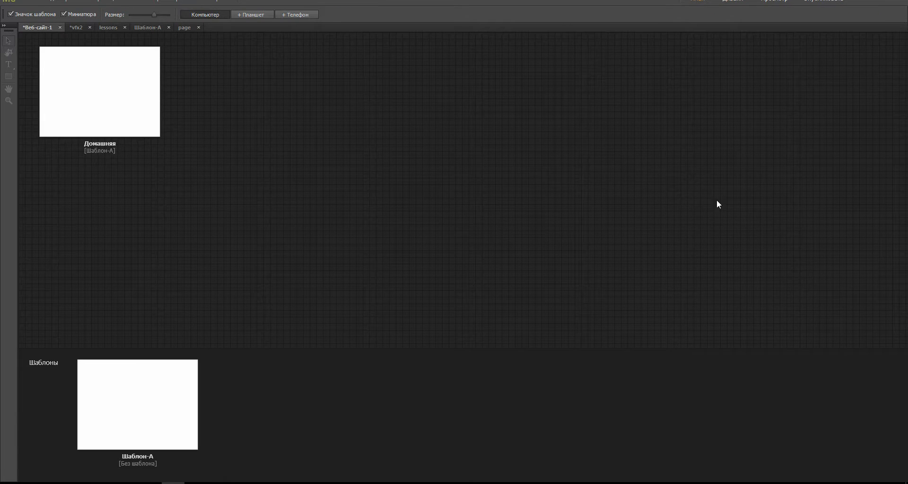
Step: Open the 'page' template layout from the vfx2 plan, then open the Premiere Pro lesson in Chrome
{"action": "left_click", "coordinate": [37, 27]}
{"action": "left_click", "coordinate": [76, 27]}
{"action": "left_click", "coordinate": [664, 112]}
{"action": "left_click", "coordinate": [659, 222]}
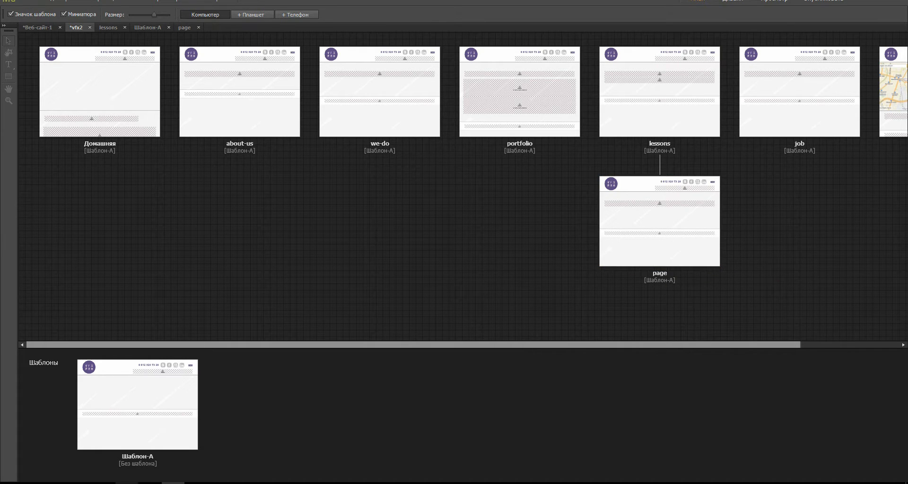
{"action": "double_click", "coordinate": [658, 244]}
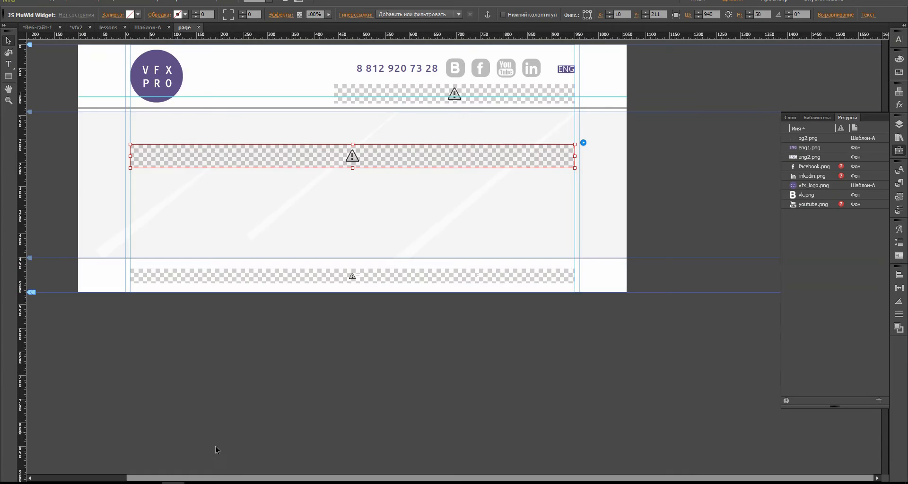
{"action": "left_click", "coordinate": [127, 483]}
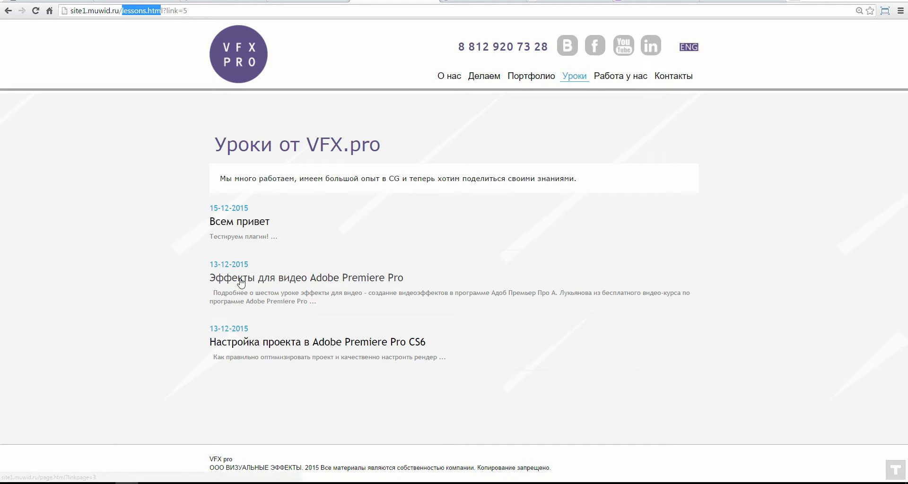
{"action": "left_click", "coordinate": [238, 295]}
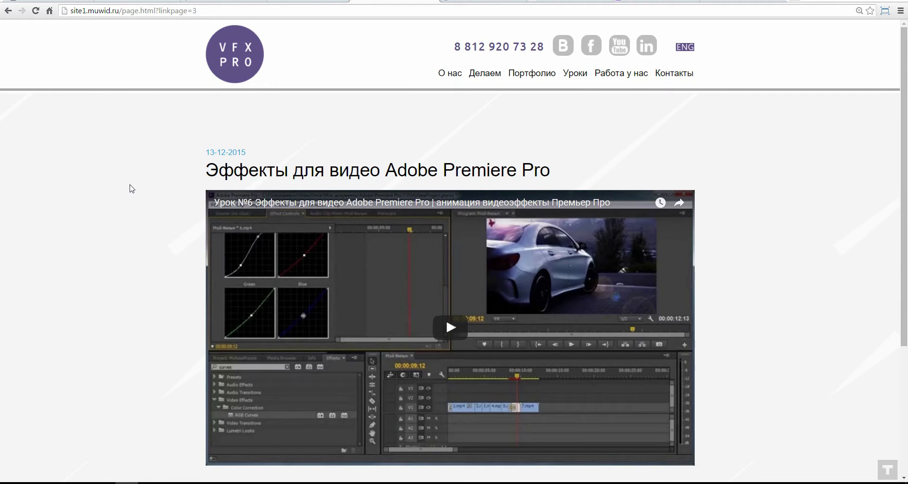
Step: Scroll through the 'Эффекты для видео Adobe Premiere Pro' lesson to check its video and description
{"action": "scroll", "coordinate": [711, 175], "scroll_direction": "down", "scroll_amount": 2}
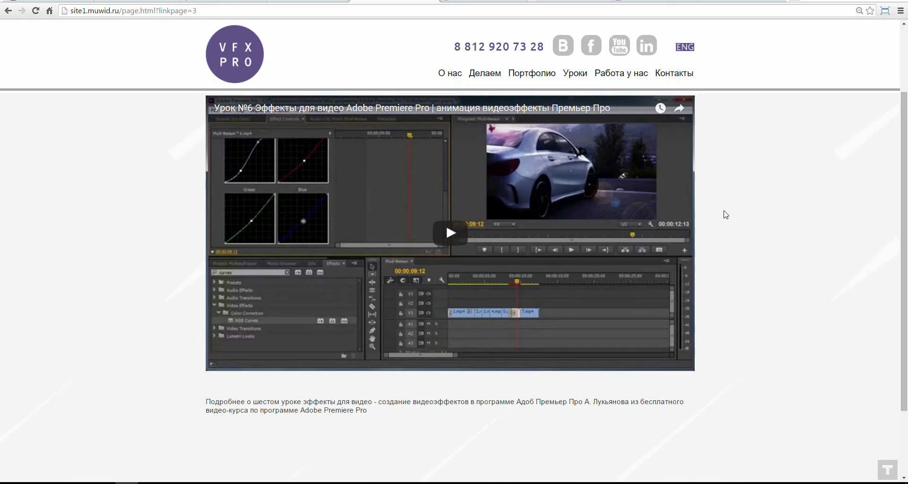
{"action": "scroll", "coordinate": [257, 403], "scroll_direction": "down", "scroll_amount": 2}
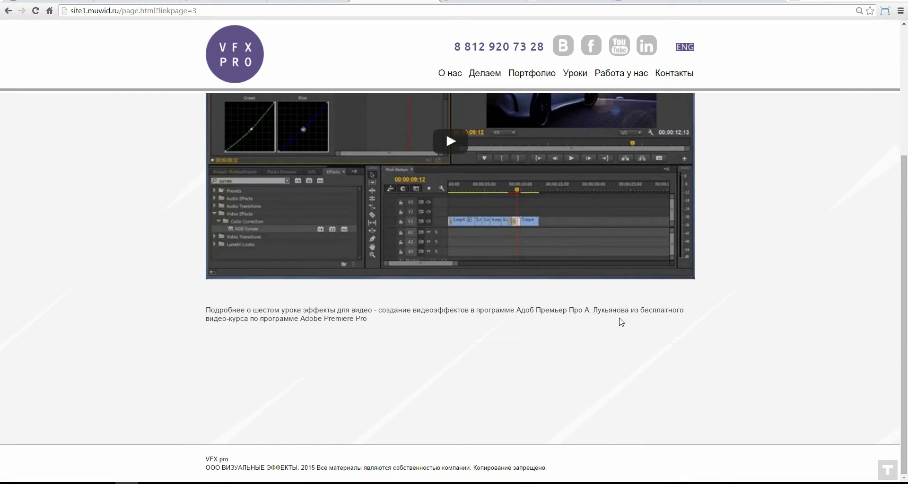
{"action": "scroll", "coordinate": [621, 322], "scroll_direction": "up", "scroll_amount": 4}
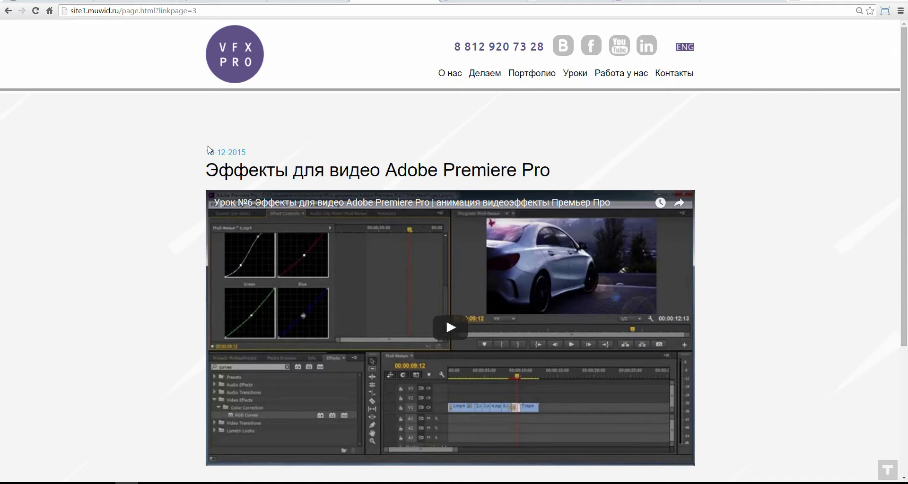
{"action": "scroll", "coordinate": [695, 138], "scroll_direction": "down", "scroll_amount": 2}
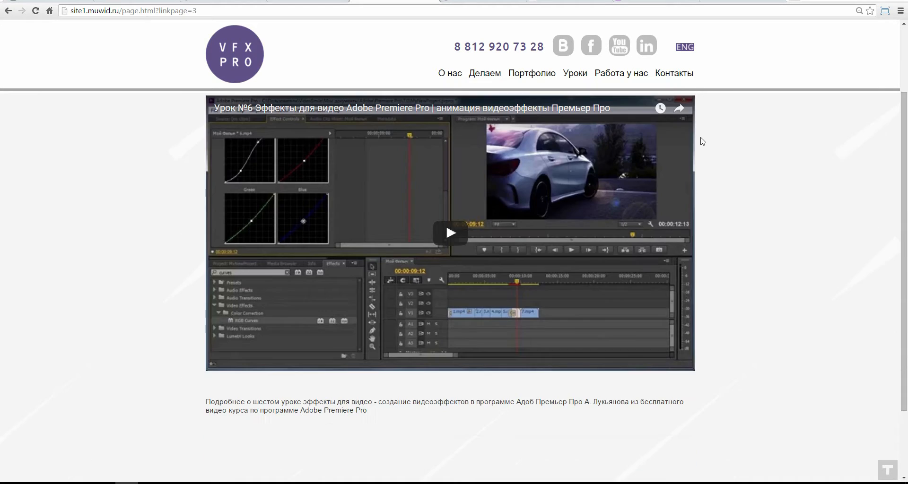
{"action": "scroll", "coordinate": [269, 218], "scroll_direction": "up", "scroll_amount": 2}
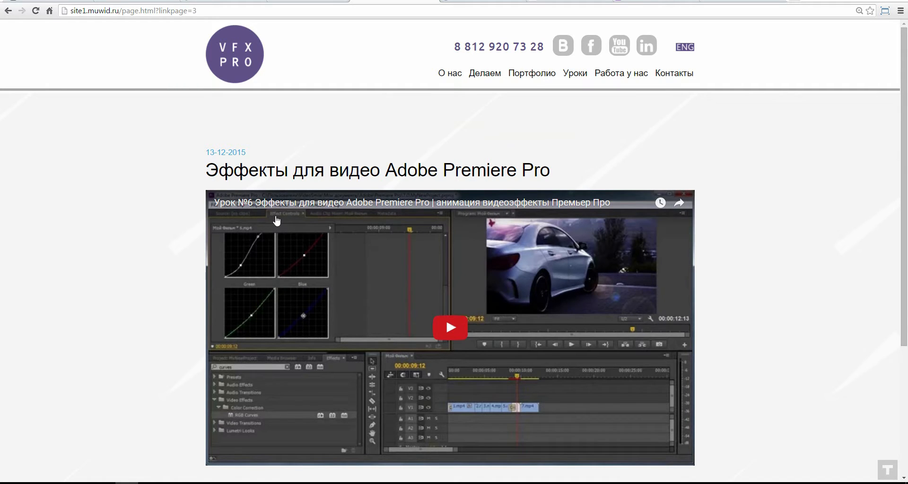
{"action": "scroll", "coordinate": [208, 471], "scroll_direction": "down", "scroll_amount": 2}
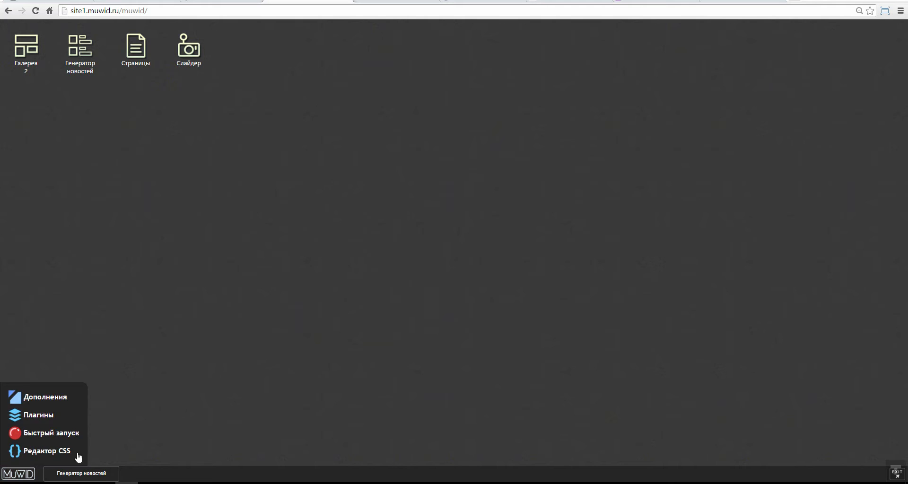
Step: Open Редактор CSS from the MUWID launcher menu
{"action": "left_click", "coordinate": [48, 454]}
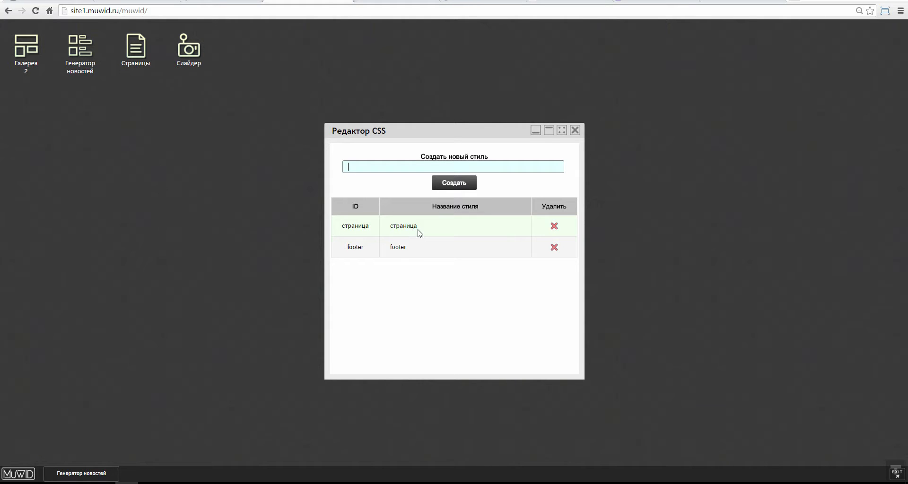
Step: Review the live Premiere Pro lesson page's title and embedded video
{"action": "key", "text": "ctrl+Tab"}
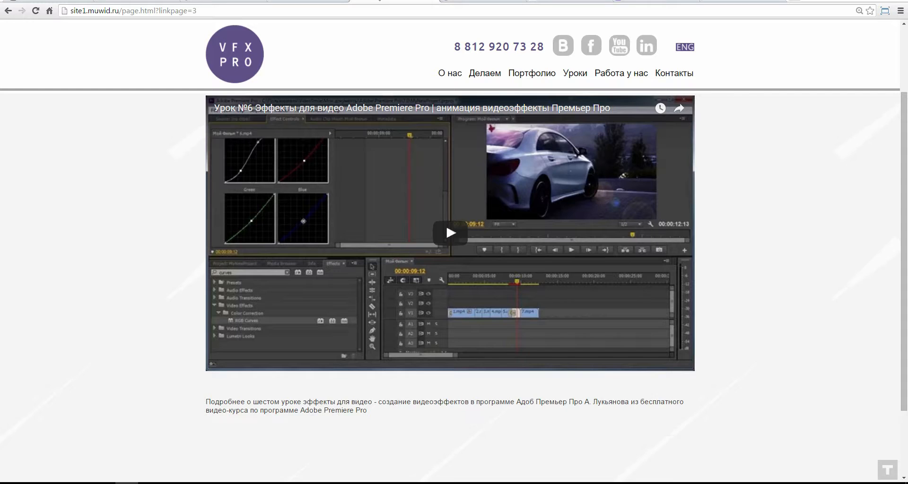
{"action": "scroll", "coordinate": [211, 364], "scroll_direction": "down", "scroll_amount": 2}
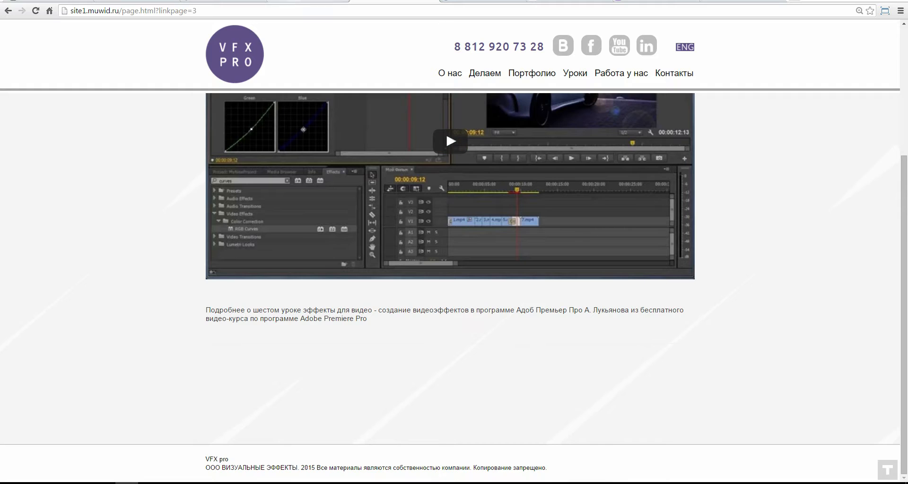
{"action": "key", "text": "ctrl+shift+Tab"}
{"action": "key", "text": "ctrl+Tab"}
{"action": "scroll", "coordinate": [168, 141], "scroll_direction": "up", "scroll_amount": 2}
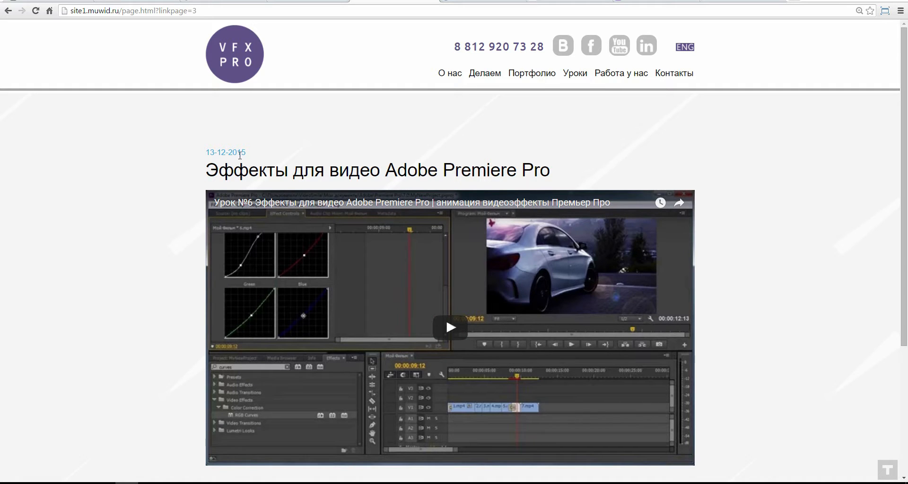
{"action": "left_click_drag", "start_coordinate": [238, 152], "coordinate": [208, 475]}
{"action": "left_click", "coordinate": [239, 147]}
{"action": "scroll", "coordinate": [53, 242], "scroll_direction": "down", "scroll_amount": 4}
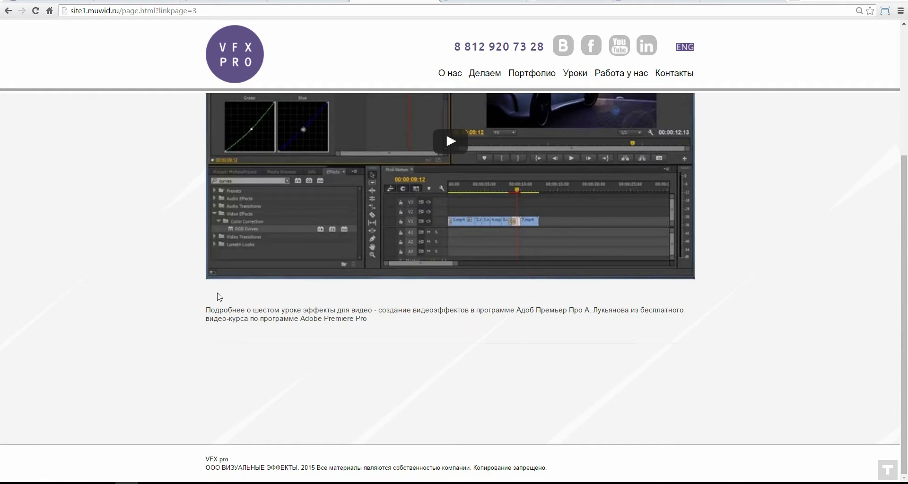
{"action": "scroll", "coordinate": [219, 297], "scroll_direction": "up", "scroll_amount": 4}
Step: Look over the О нас page and its services list, then return to the MuWid CSS editor
{"action": "left_click", "coordinate": [451, 75]}
{"action": "scroll", "coordinate": [144, 168], "scroll_direction": "down", "scroll_amount": 1}
{"action": "scroll", "coordinate": [232, 163], "scroll_direction": "up", "scroll_amount": 1}
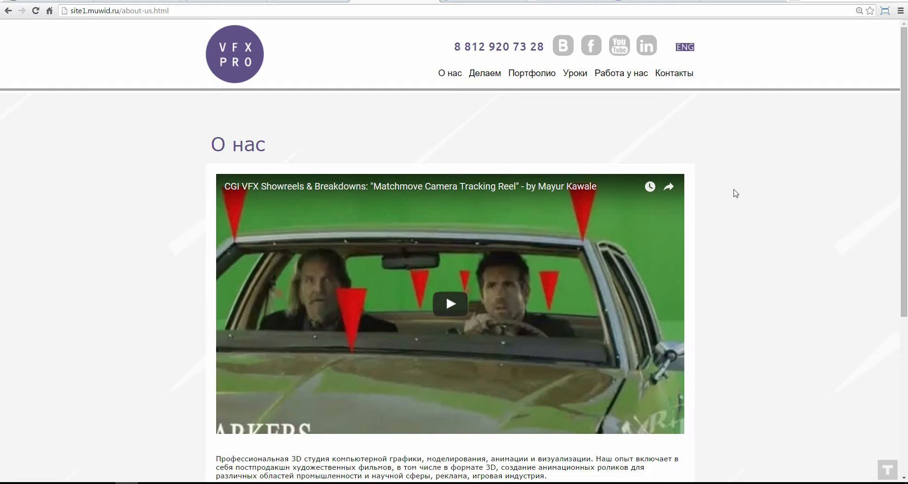
{"action": "scroll", "coordinate": [166, 301], "scroll_direction": "down", "scroll_amount": 4}
{"action": "scroll", "coordinate": [161, 307], "scroll_direction": "down", "scroll_amount": 1}
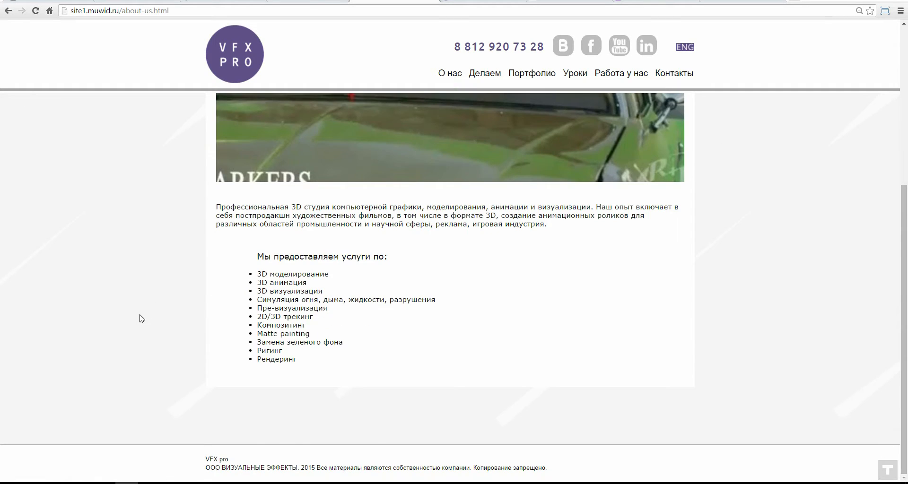
{"action": "scroll", "coordinate": [144, 326], "scroll_direction": "up", "scroll_amount": 5}
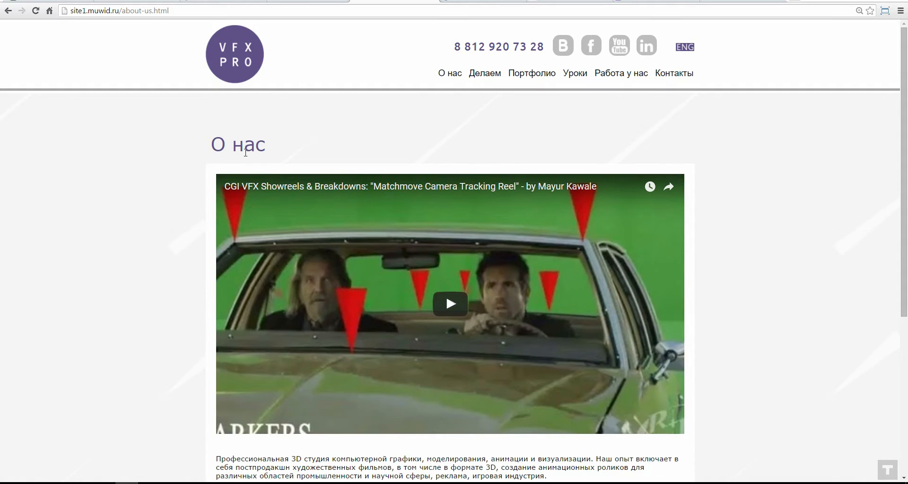
{"action": "left_click", "coordinate": [307, 2]}
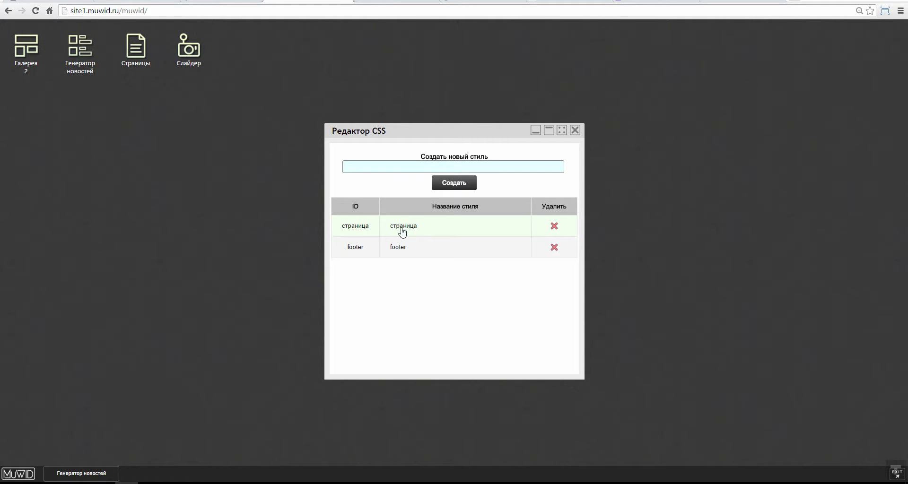
Step: Show the страница style's tags, glance at the live О нас page, then open Страницы
{"action": "left_click", "coordinate": [401, 230]}
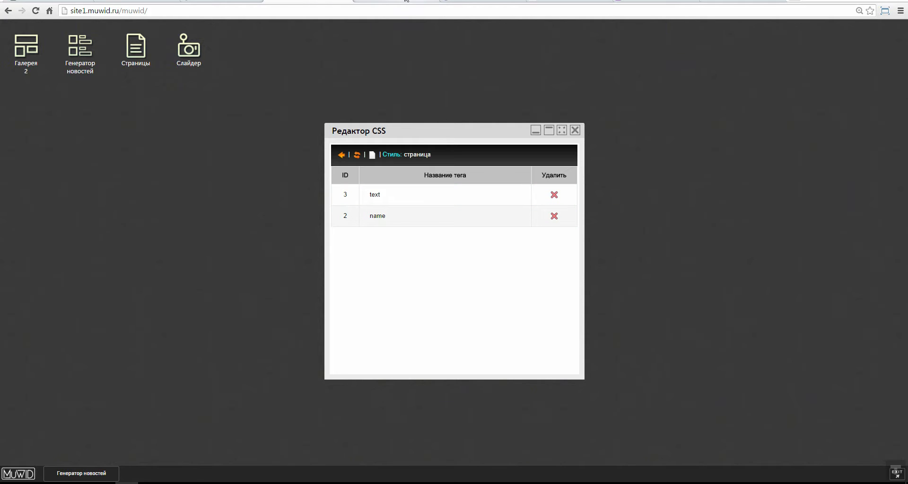
{"action": "left_click", "coordinate": [383, 0]}
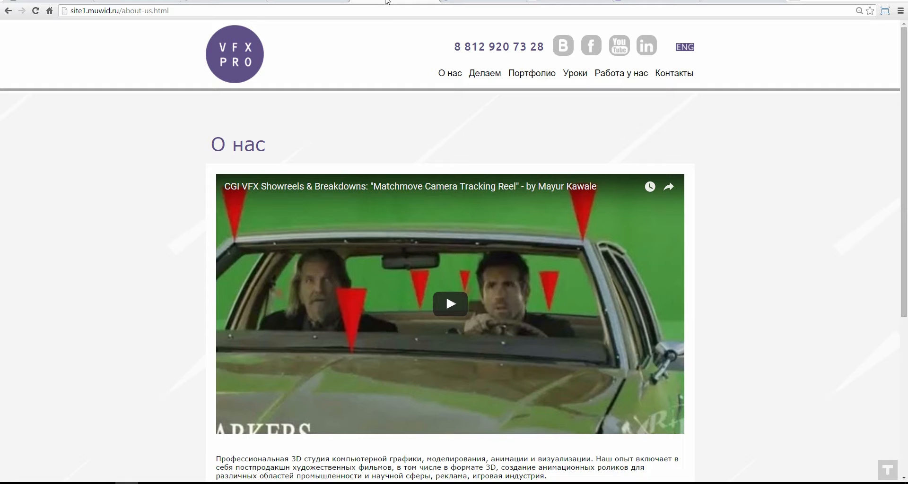
{"action": "left_click", "coordinate": [282, 2]}
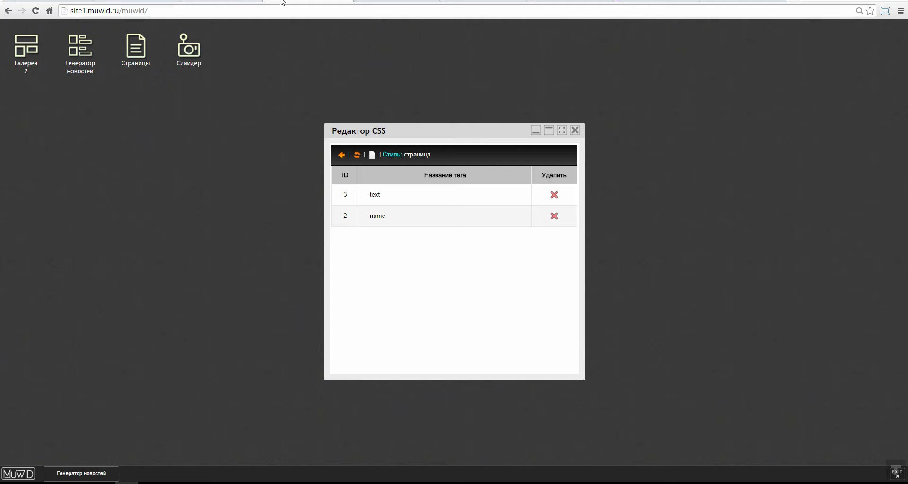
{"action": "left_click", "coordinate": [142, 58]}
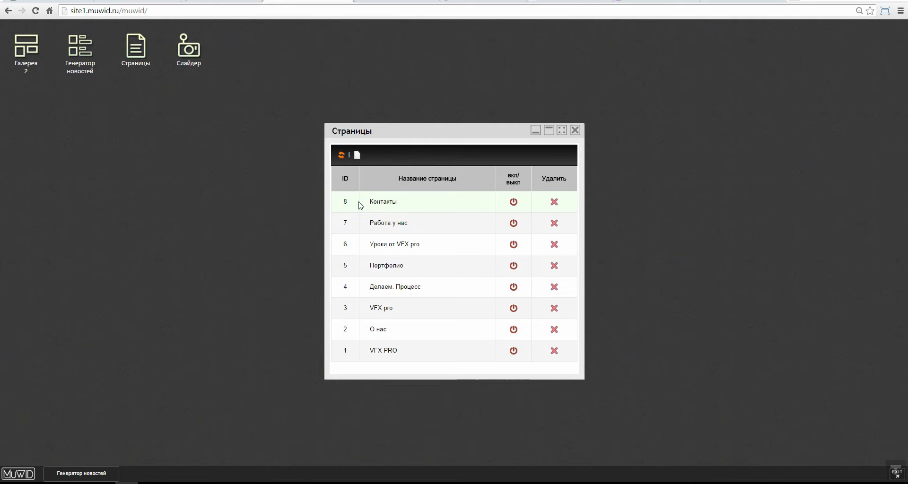
Step: Open the О нас page (ID 2) editor full-size and review its IFRAME embed, blurb and services list
{"action": "left_click", "coordinate": [378, 330]}
{"action": "left_click", "coordinate": [555, 130]}
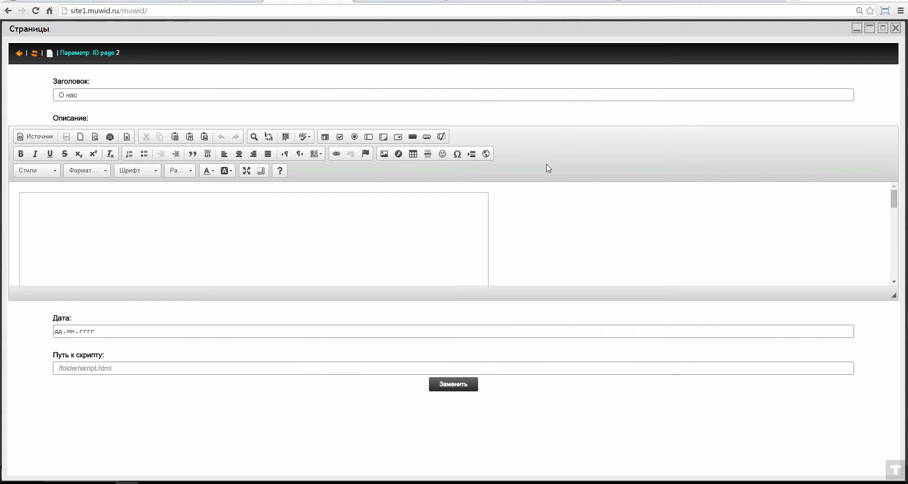
{"action": "left_click_drag", "start_coordinate": [893, 296], "coordinate": [893, 444]}
{"action": "scroll", "coordinate": [526, 309], "scroll_direction": "down", "scroll_amount": 8}
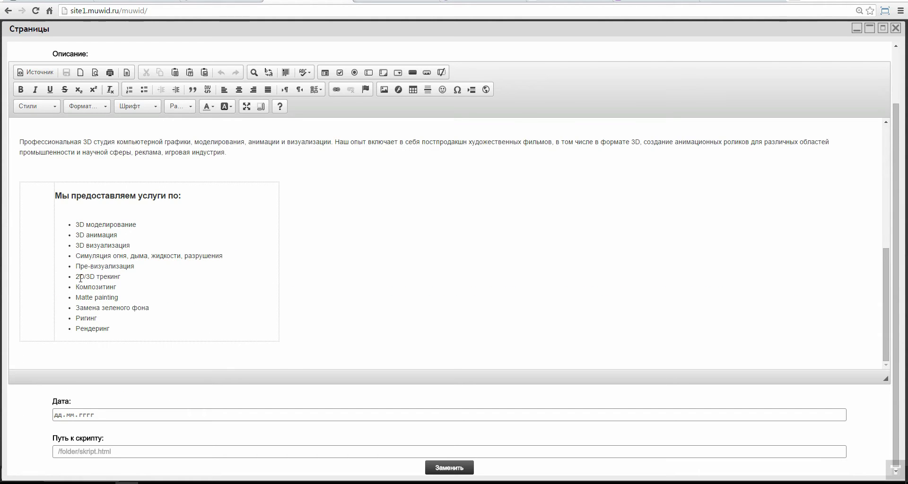
{"action": "scroll", "coordinate": [150, 261], "scroll_direction": "up", "scroll_amount": 3}
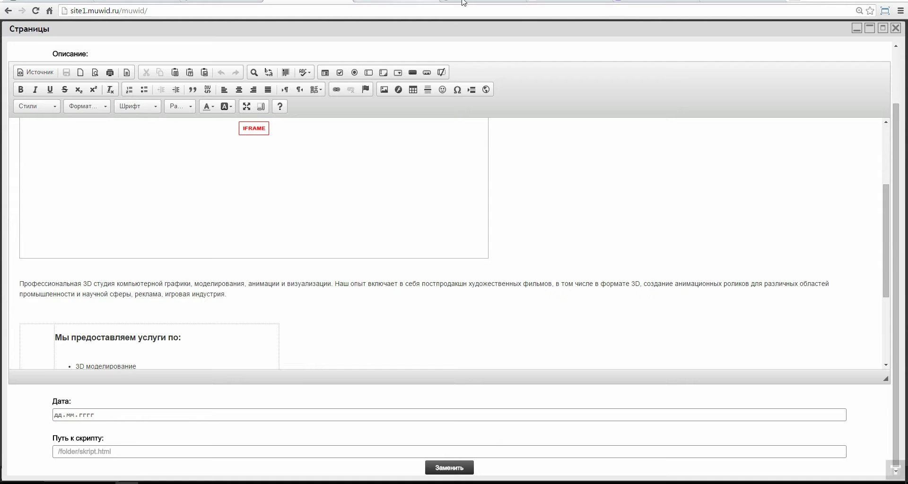
{"action": "scroll", "coordinate": [225, 207], "scroll_direction": "up", "scroll_amount": 5}
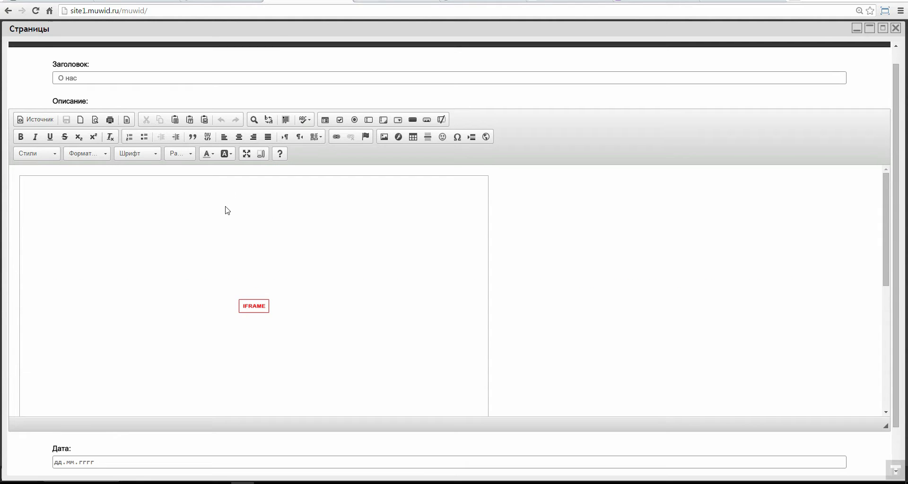
Step: Compare against the live О нас page, then load the Уроки page with «Всем привет» listed first
{"action": "key", "text": "ctrl+Tab"}
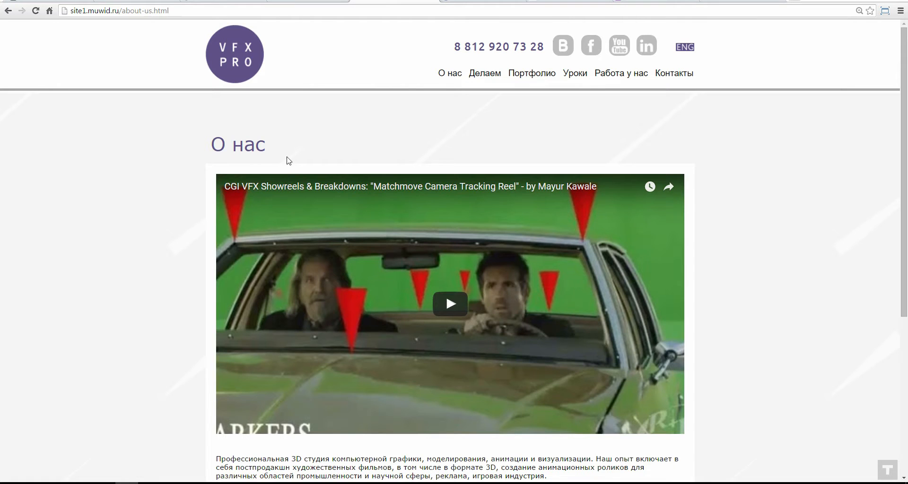
{"action": "scroll", "coordinate": [115, 186], "scroll_direction": "down", "scroll_amount": 5}
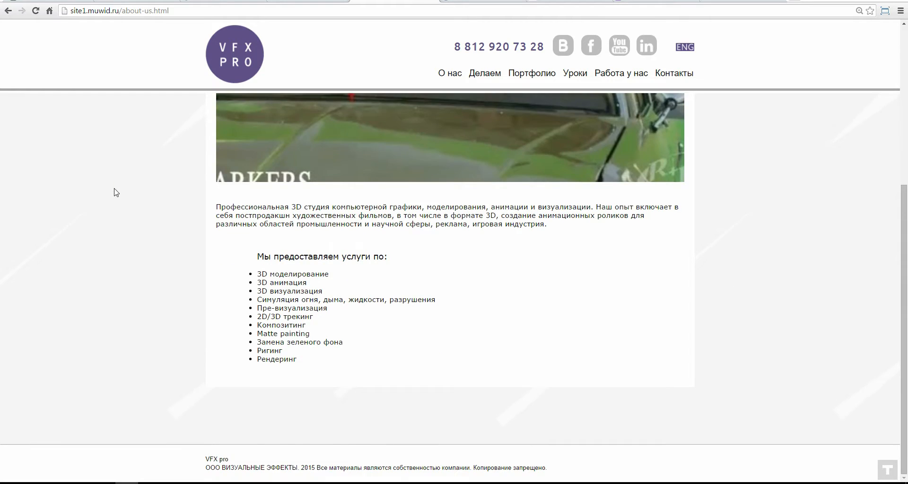
{"action": "scroll", "coordinate": [113, 193], "scroll_direction": "up", "scroll_amount": 5}
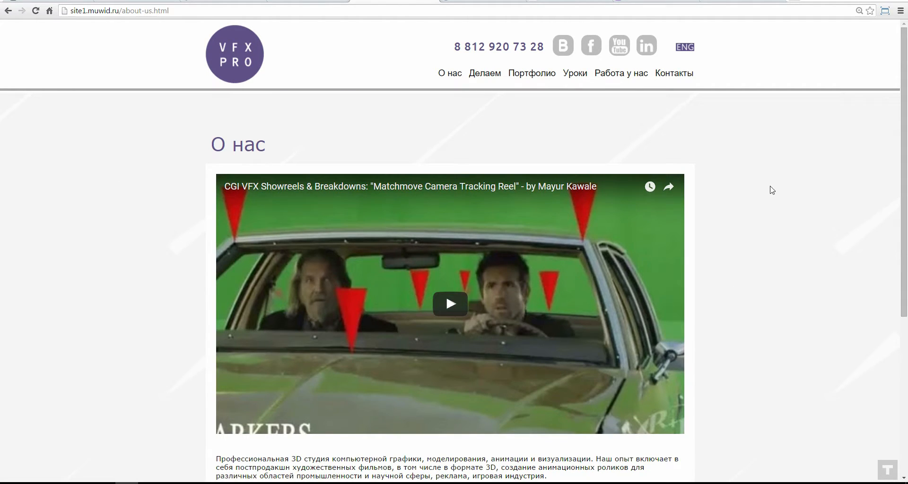
{"action": "scroll", "coordinate": [32, 231], "scroll_direction": "down", "scroll_amount": 5}
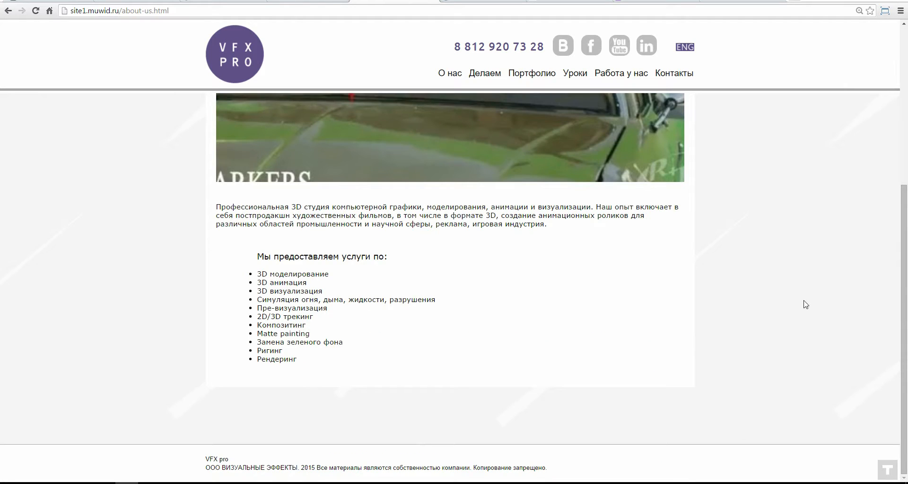
{"action": "scroll", "coordinate": [805, 304], "scroll_direction": "up", "scroll_amount": 5}
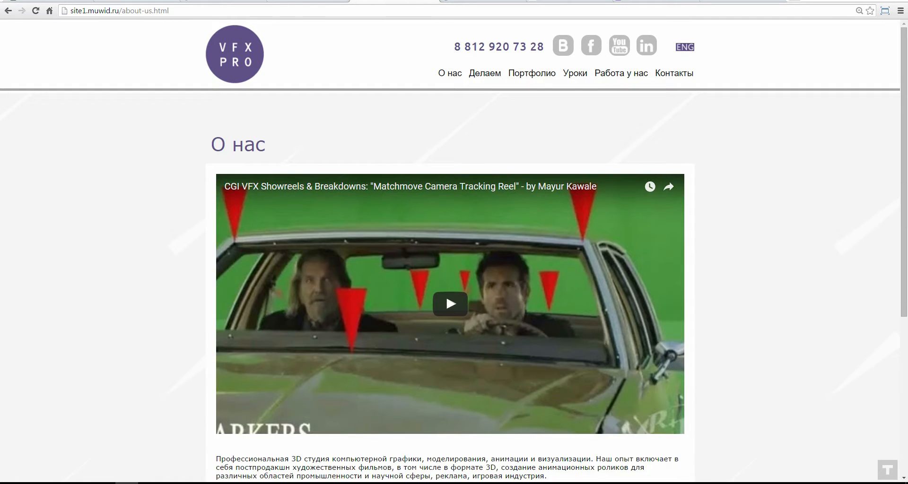
{"action": "left_click", "coordinate": [552, 76]}
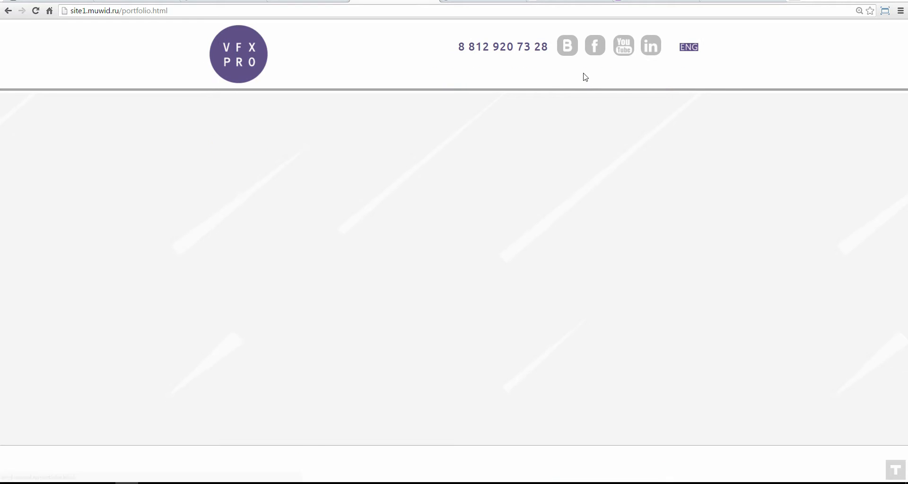
{"action": "left_click", "coordinate": [586, 73]}
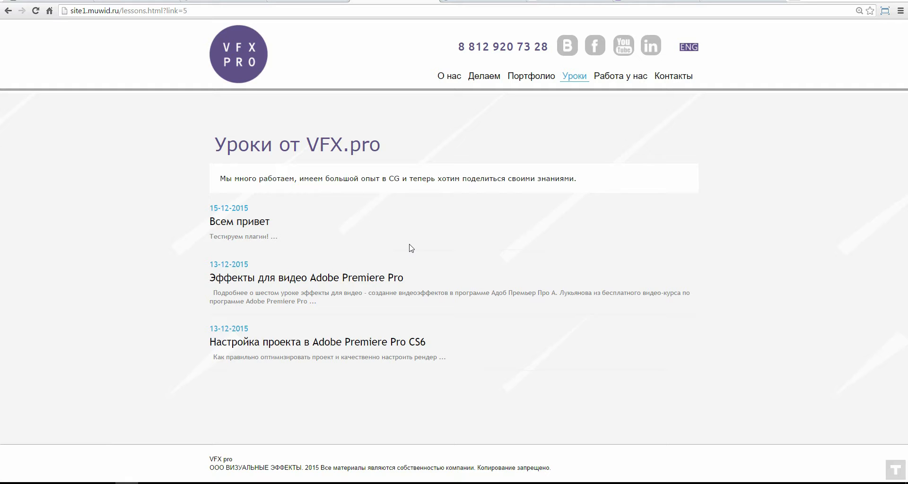
Step: Sign in to the MuWid user cabinet and go to the Тестировать page listing demo.muwid.ru
{"action": "left_click", "coordinate": [136, 1]}
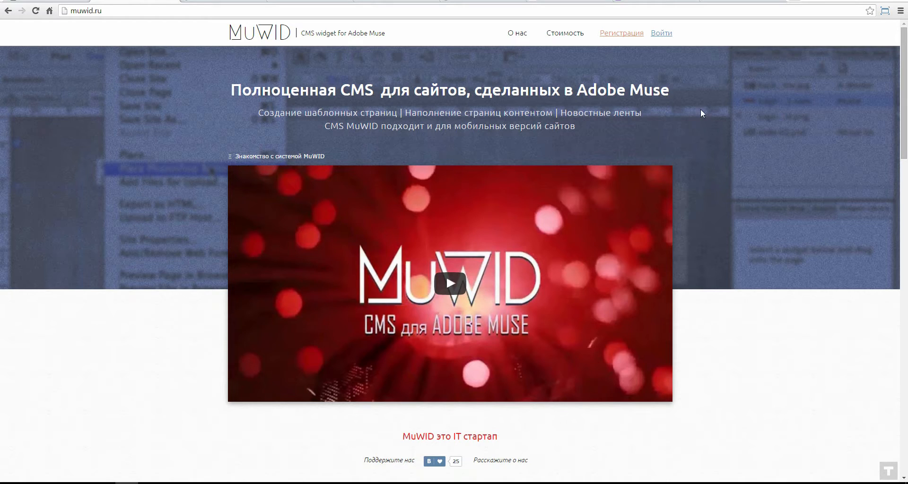
{"action": "left_click", "coordinate": [665, 41]}
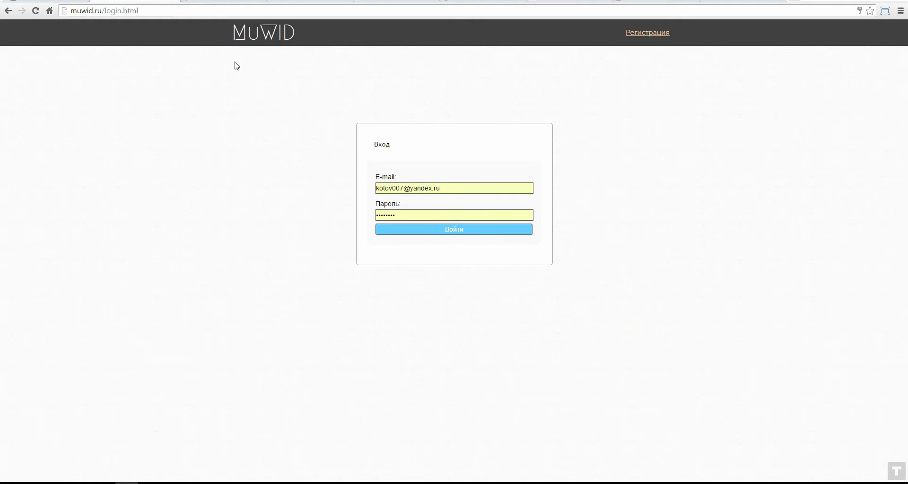
{"action": "left_click", "coordinate": [478, 227]}
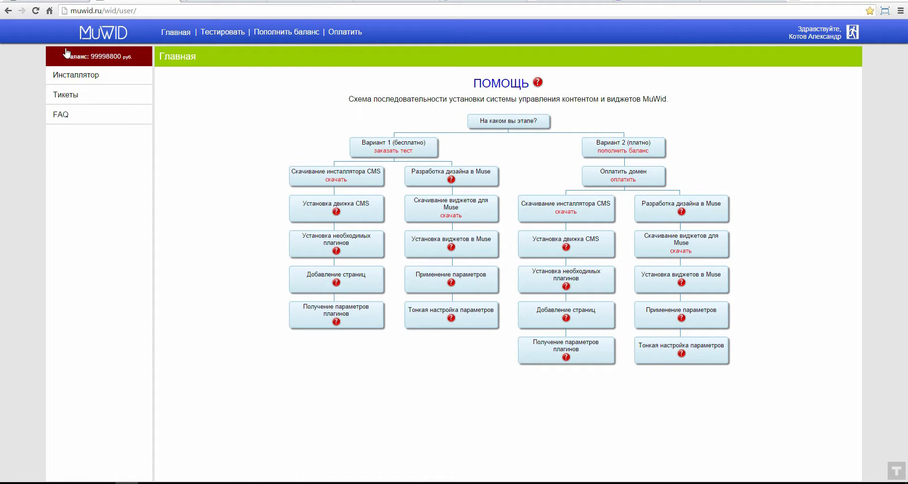
{"action": "left_click", "coordinate": [217, 38]}
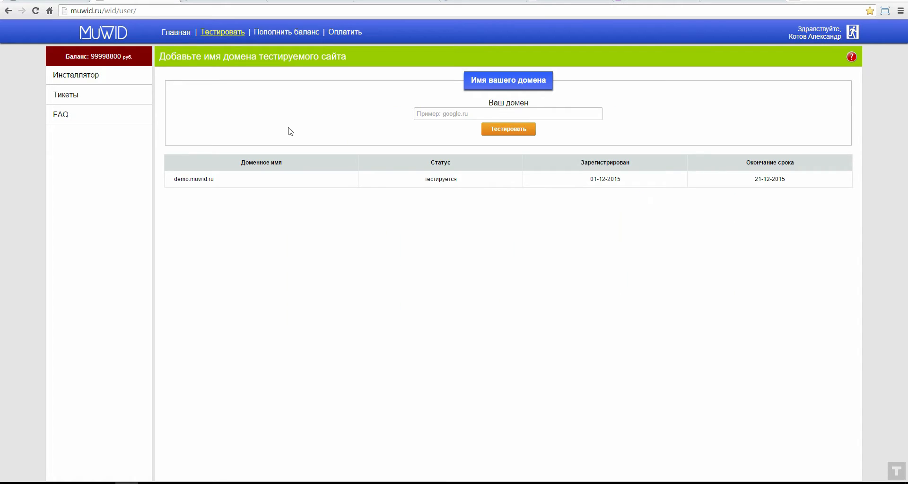
Step: Paste site2.muwid.ru from Notepad into Ваш домен and submit it for testing until 03-01-2016
{"action": "left_click", "coordinate": [481, 114]}
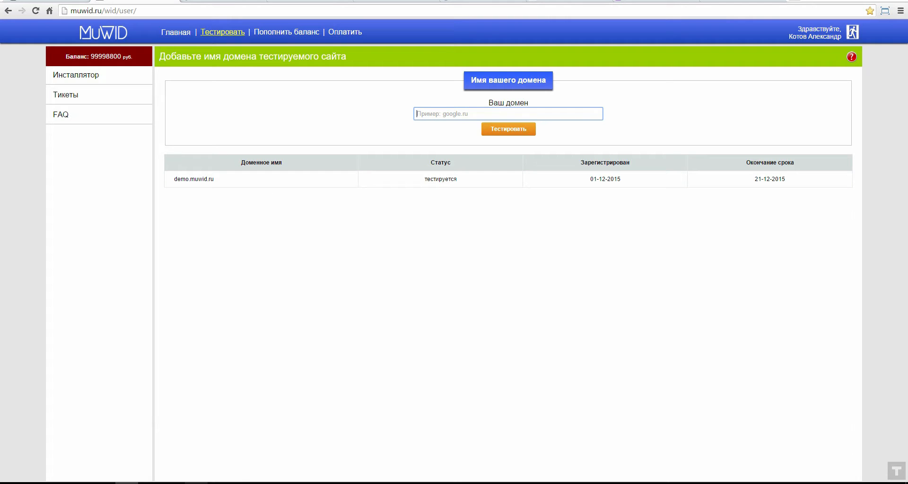
{"action": "key", "text": "alt+Tab"}
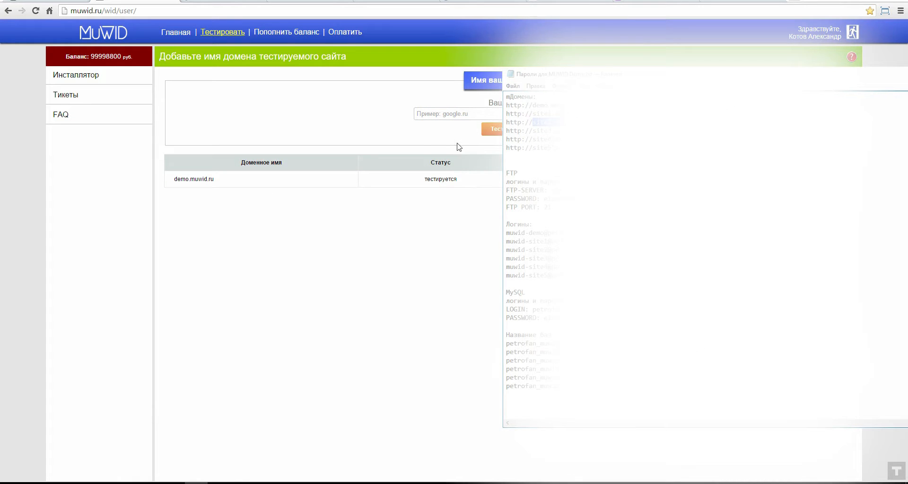
{"action": "key", "text": "alt+Tab"}
{"action": "left_click", "coordinate": [480, 114]}
{"action": "type", "text": "site2.muwid.ru"}
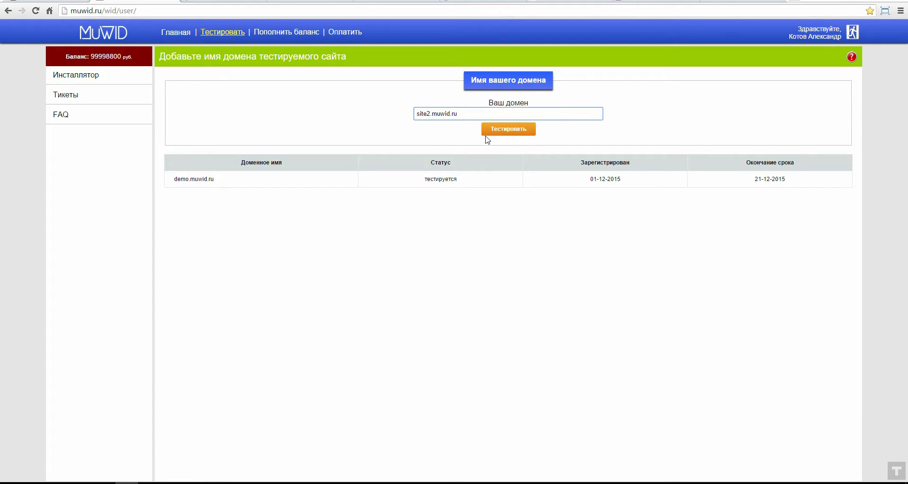
{"action": "left_click", "coordinate": [520, 135]}
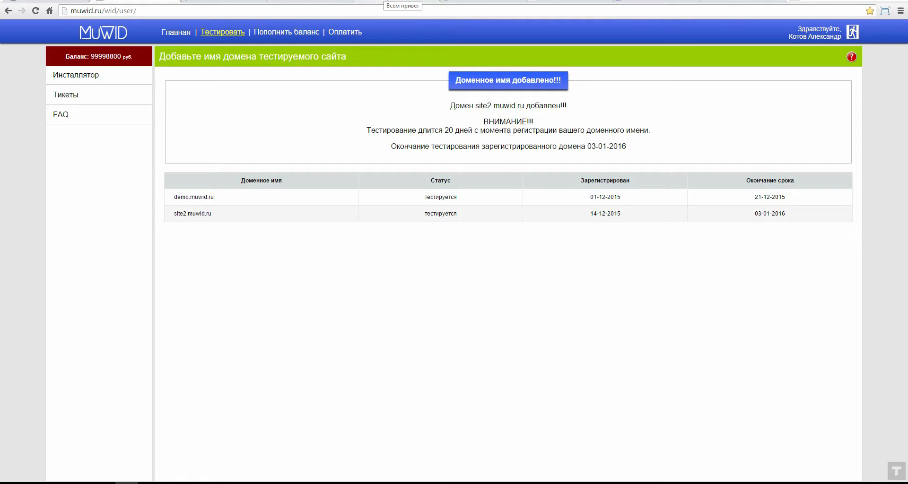
Step: Return to the VFX PRO lessons page tab in Chrome
{"action": "left_click", "coordinate": [218, 2]}
{"action": "left_click", "coordinate": [274, 1]}
{"action": "left_click", "coordinate": [392, 1]}
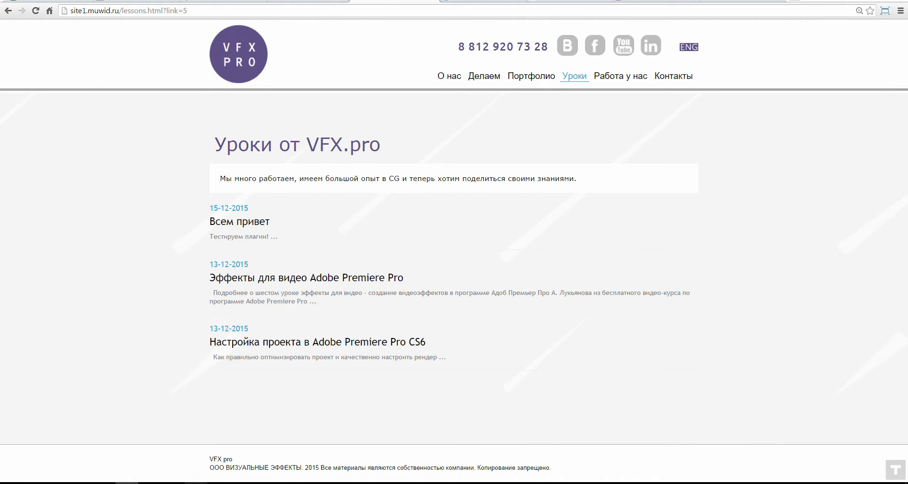
Step: Connect Total Commander to the saved testMenu FTP server and start a new Chrome tab
{"action": "left_click", "coordinate": [208, 483]}
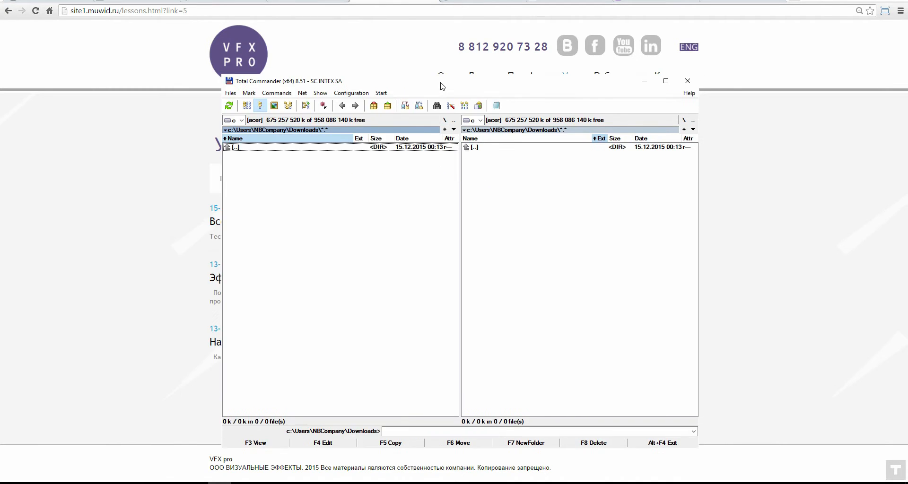
{"action": "left_click_drag", "start_coordinate": [404, 82], "coordinate": [370, 71]}
{"action": "left_click", "coordinate": [372, 93]}
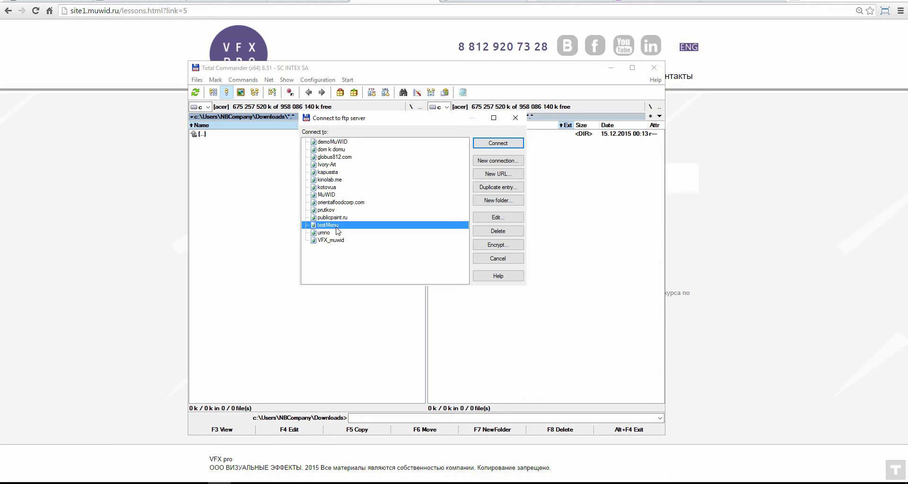
{"action": "left_click", "coordinate": [519, 142]}
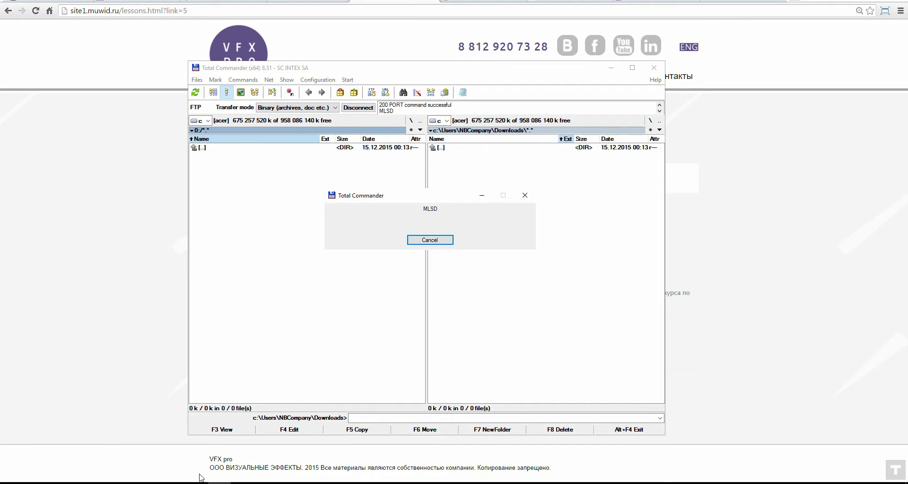
{"action": "left_click", "coordinate": [793, 2]}
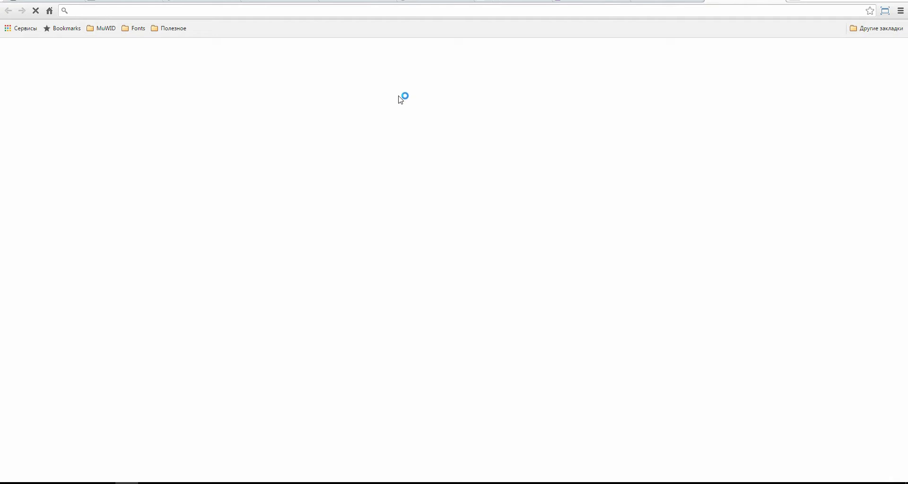
Step: Load site2.muwid.ru, then delete css, scripts, index, muse_manifest and sitemap from the FTP root
{"action": "type", "text": "site2.muwid.ru"}
{"action": "key", "text": "Return"}
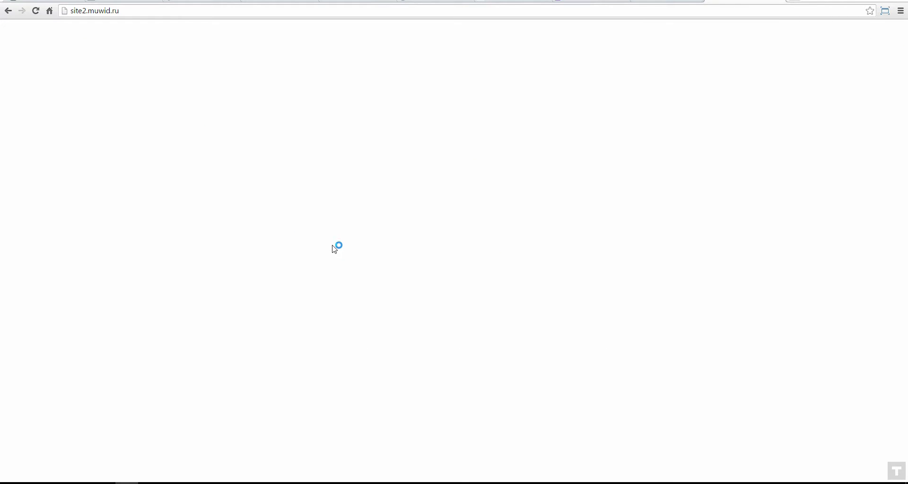
{"action": "left_click", "coordinate": [219, 483]}
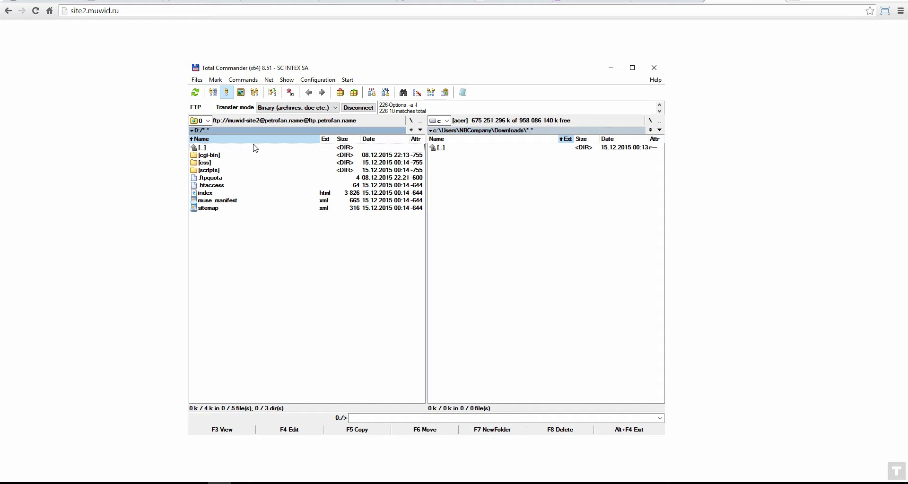
{"action": "left_click", "coordinate": [210, 166]}
{"action": "left_click", "coordinate": [215, 171], "text": "ctrl"}
{"action": "left_click_drag", "start_coordinate": [208, 192], "coordinate": [204, 236]}
{"action": "key", "text": "Delete"}
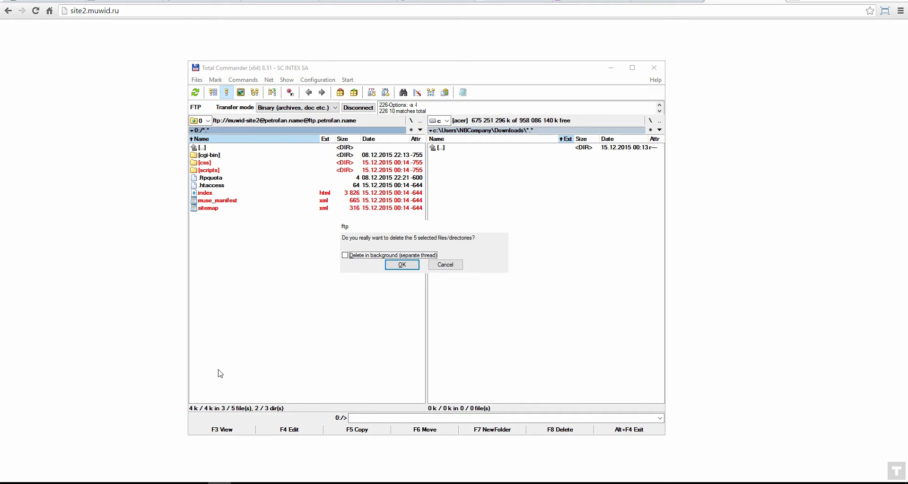
{"action": "left_click", "coordinate": [401, 264]}
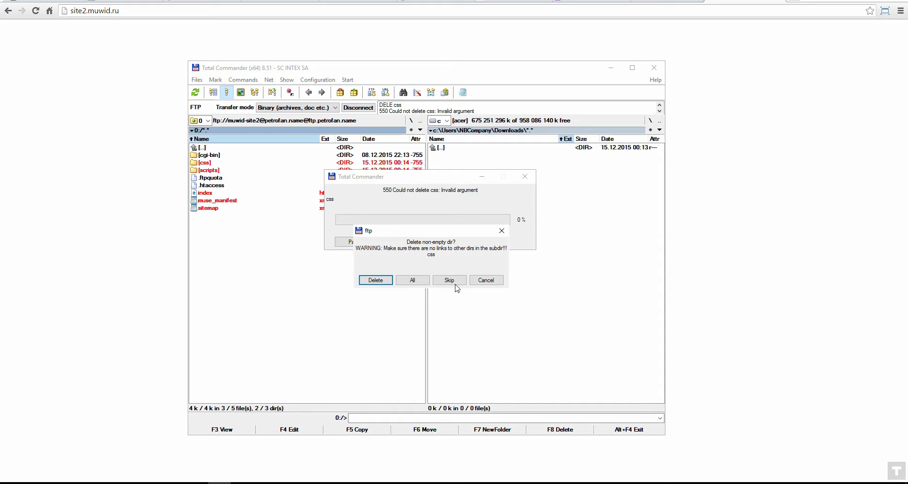
{"action": "left_click", "coordinate": [412, 280]}
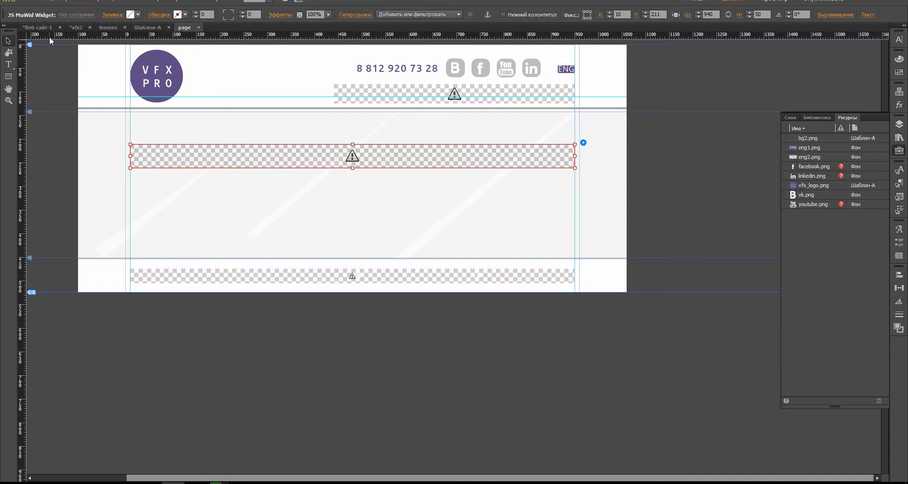
Step: Glance at Adobe Muse, reposition the Total Commander window and return to the browser
{"action": "key", "text": "ctrl+m"}
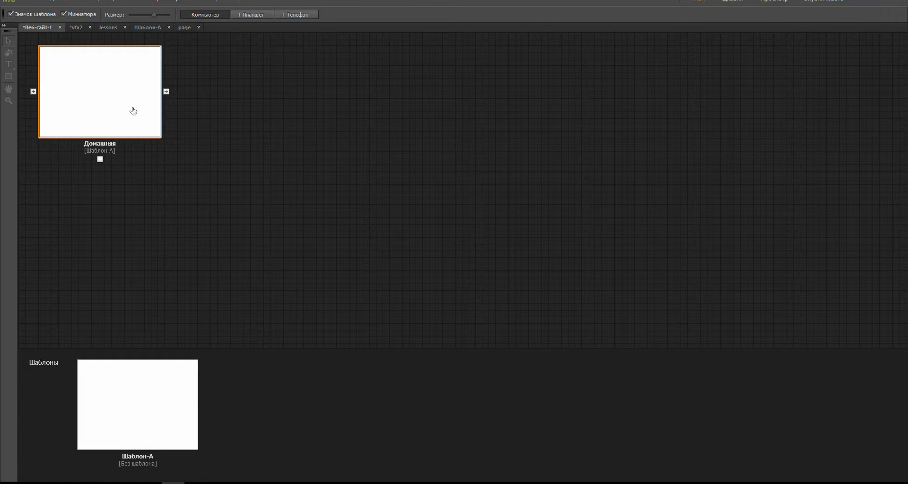
{"action": "left_click", "coordinate": [220, 482]}
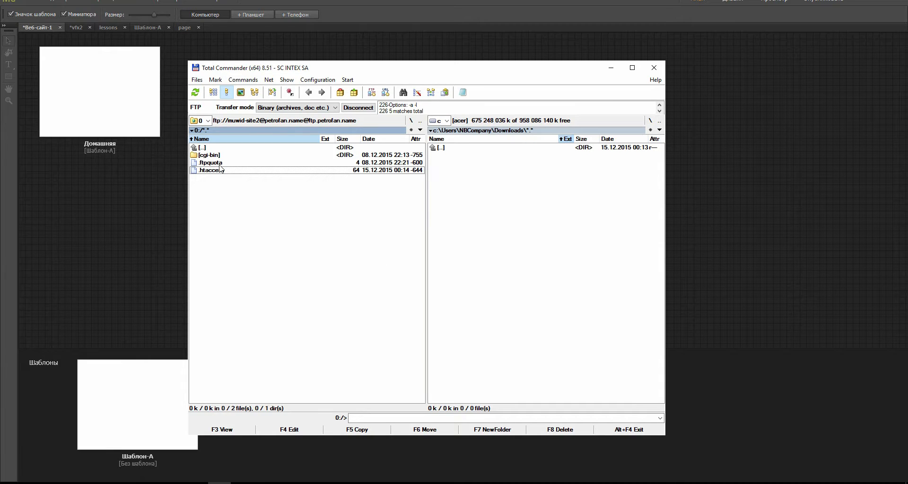
{"action": "left_click_drag", "start_coordinate": [353, 68], "coordinate": [385, 78]}
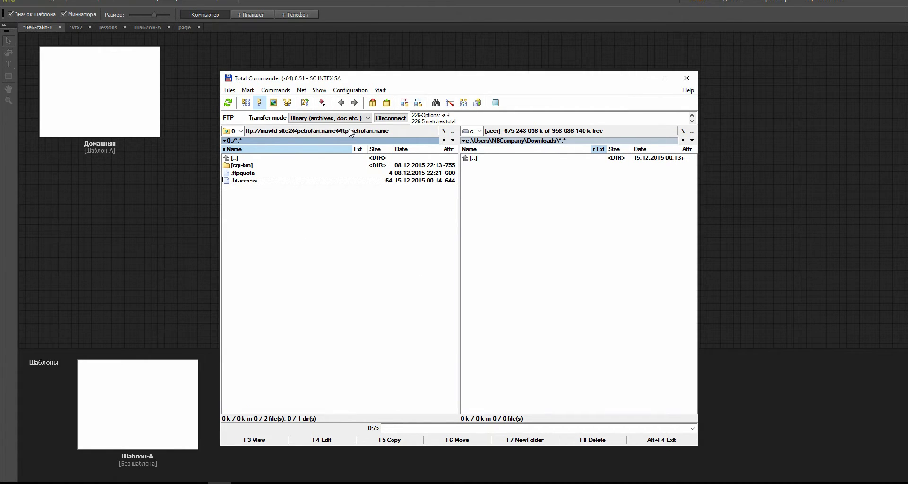
{"action": "left_click", "coordinate": [129, 482]}
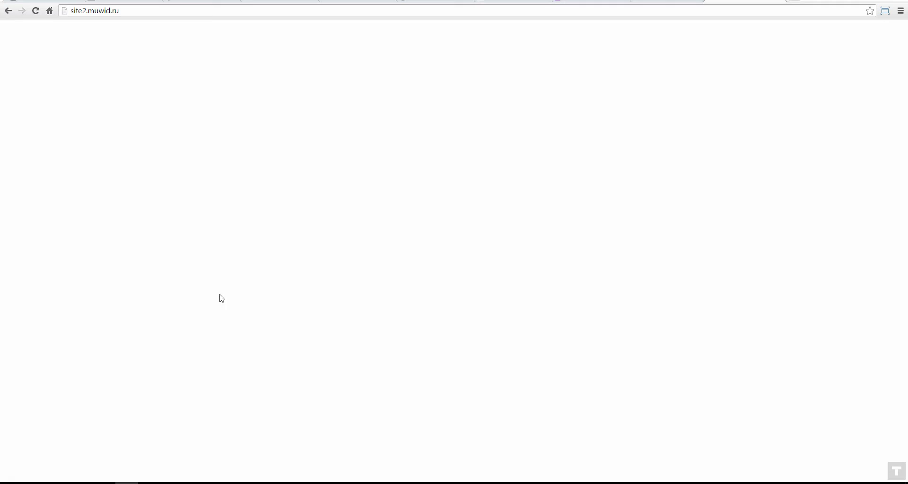
Step: Download setup.zip from the account's Инсталлятор page and confirm it landed in Downloads
{"action": "left_click", "coordinate": [194, 4]}
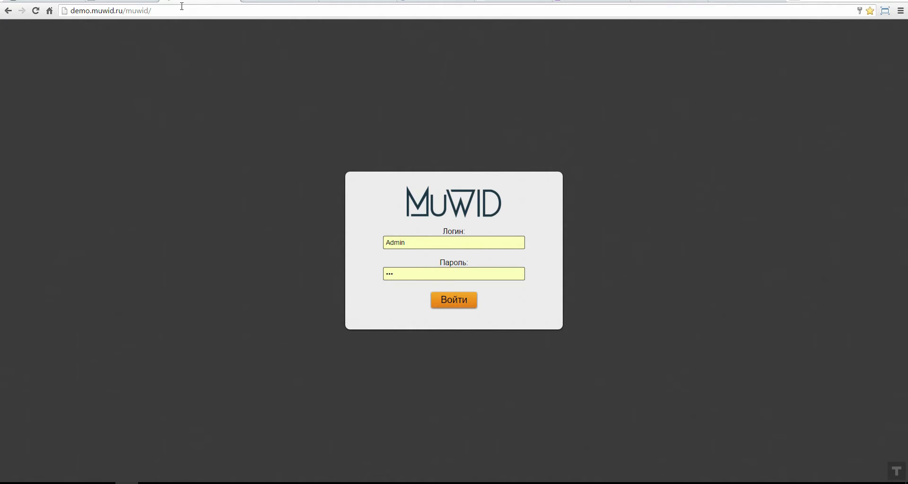
{"action": "left_click", "coordinate": [137, 4]}
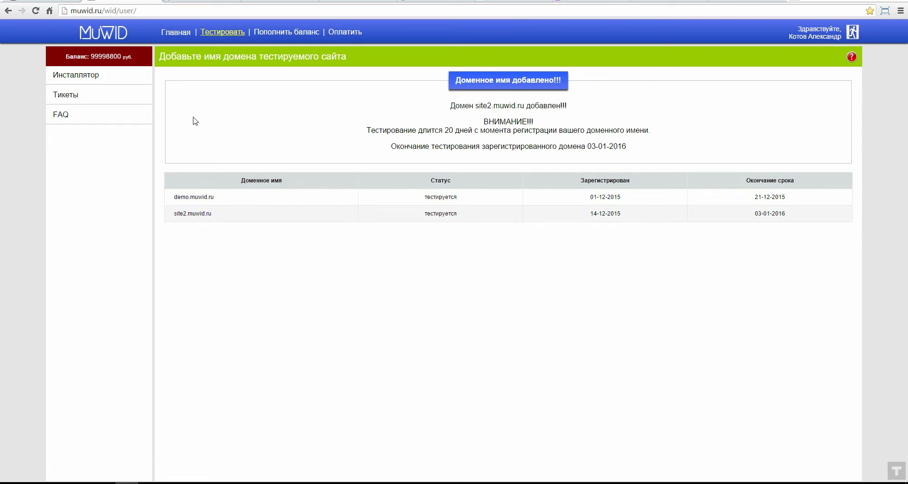
{"action": "left_click", "coordinate": [77, 75]}
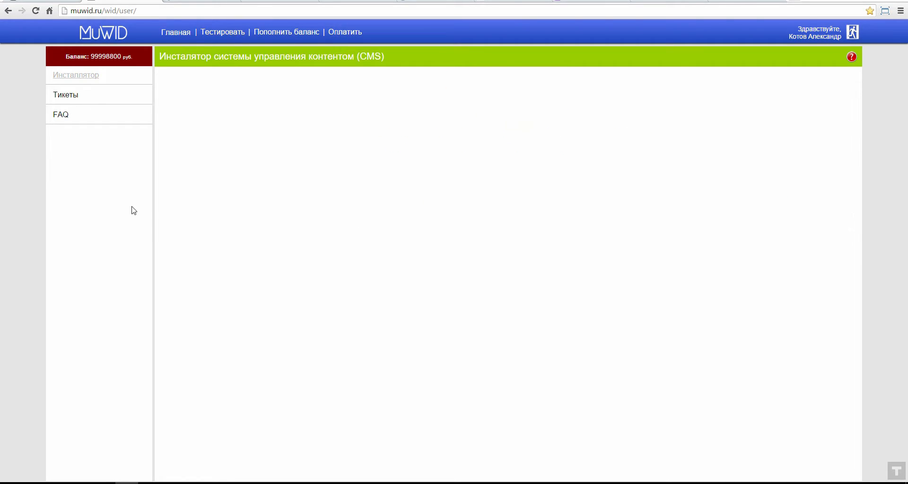
{"action": "left_click", "coordinate": [519, 87]}
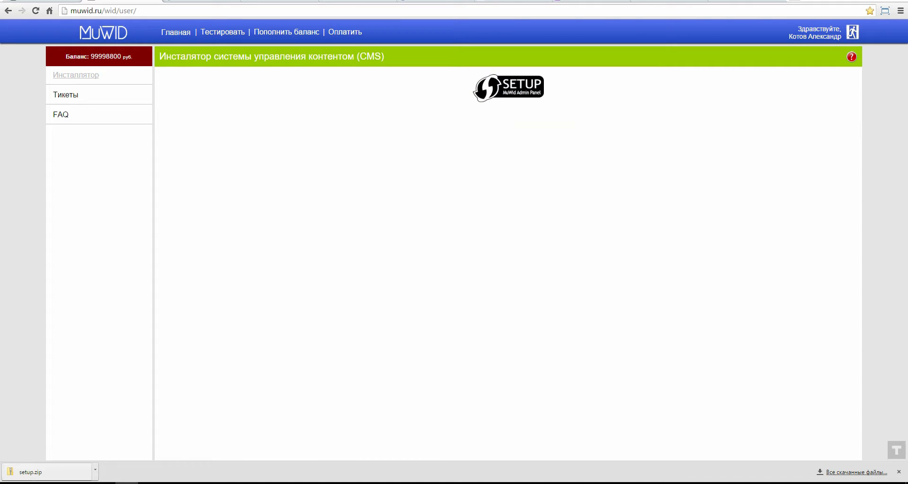
{"action": "left_click", "coordinate": [221, 483]}
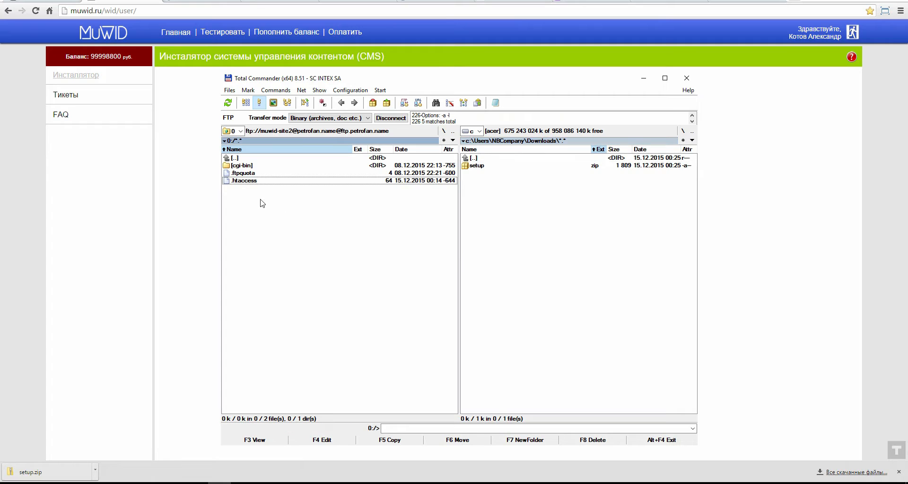
Step: Open setup.zip and upload its setup.php file to the site2 FTP server root
{"action": "left_click_drag", "start_coordinate": [468, 85], "coordinate": [467, 71]}
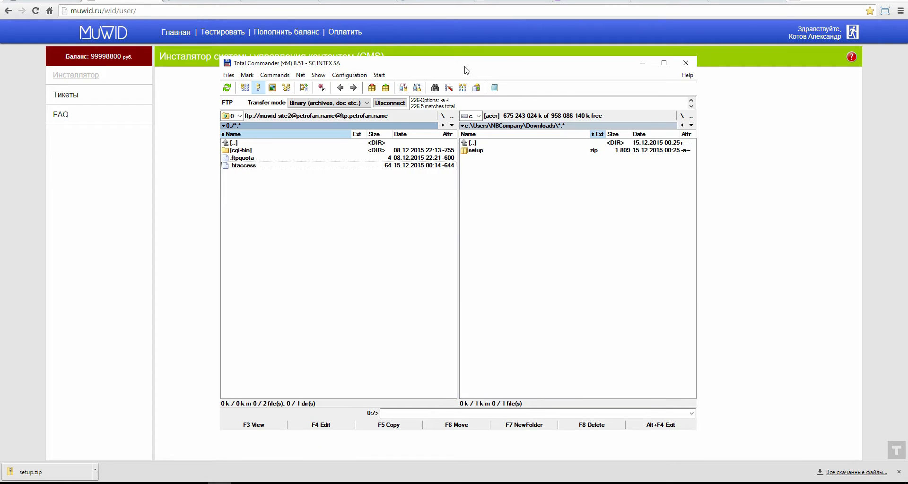
{"action": "double_click", "coordinate": [492, 150]}
{"action": "left_click_drag", "start_coordinate": [474, 152], "coordinate": [332, 248]}
{"action": "left_click", "coordinate": [465, 266]}
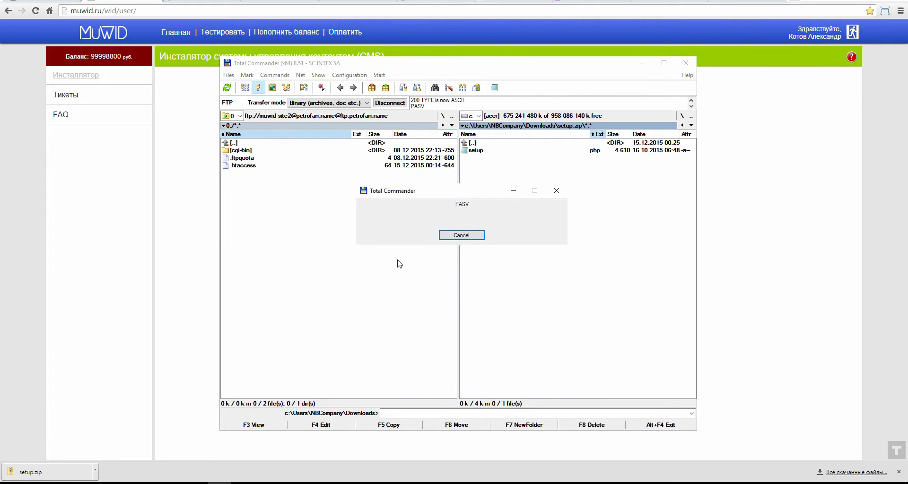
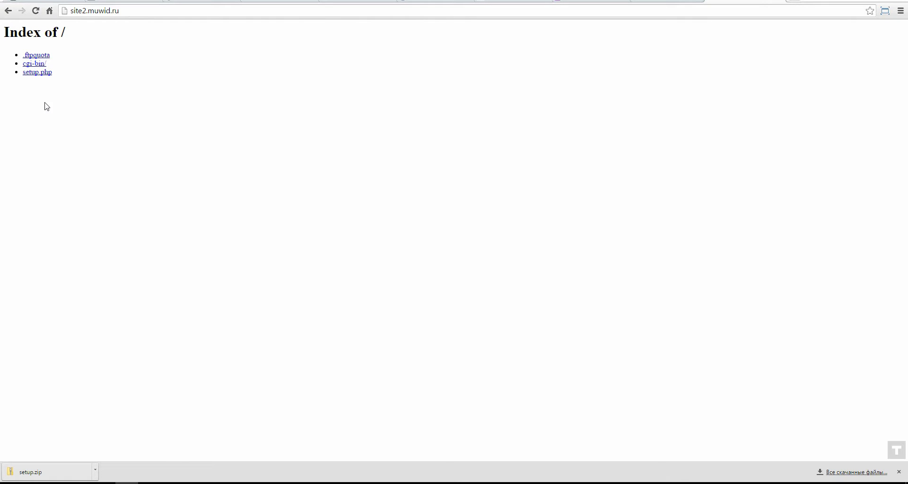
Step: Open the site's setup.php installer page and enter localhost as the database host
{"action": "left_click", "coordinate": [66, 10]}
{"action": "left_click", "coordinate": [76, 13]}
{"action": "left_click", "coordinate": [95, 92]}
{"action": "left_click", "coordinate": [45, 73]}
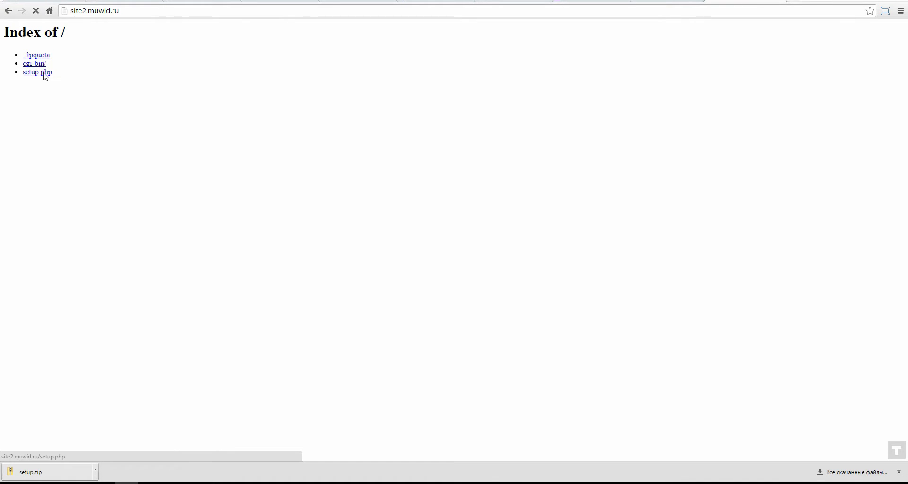
{"action": "left_click", "coordinate": [420, 160]}
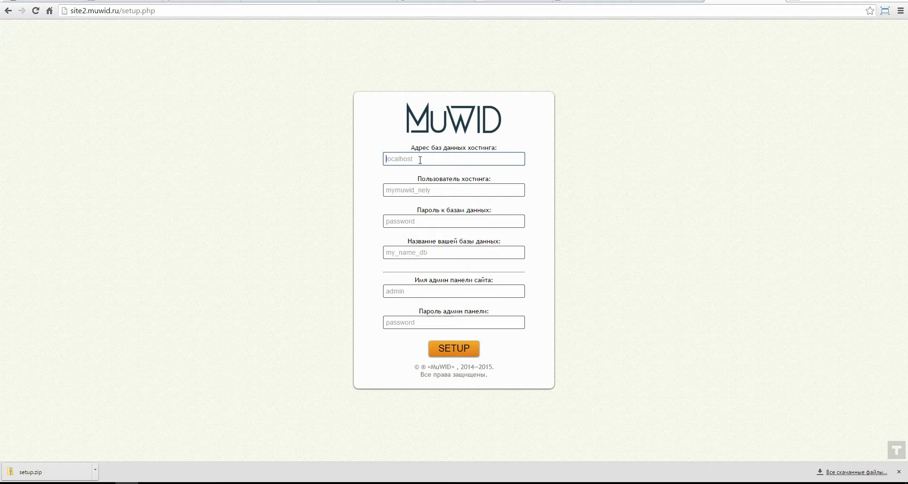
{"action": "type", "text": "l"}
{"action": "key", "text": "BackSpace"}
{"action": "type", "text": "l"}
{"action": "left_click", "coordinate": [405, 173]}
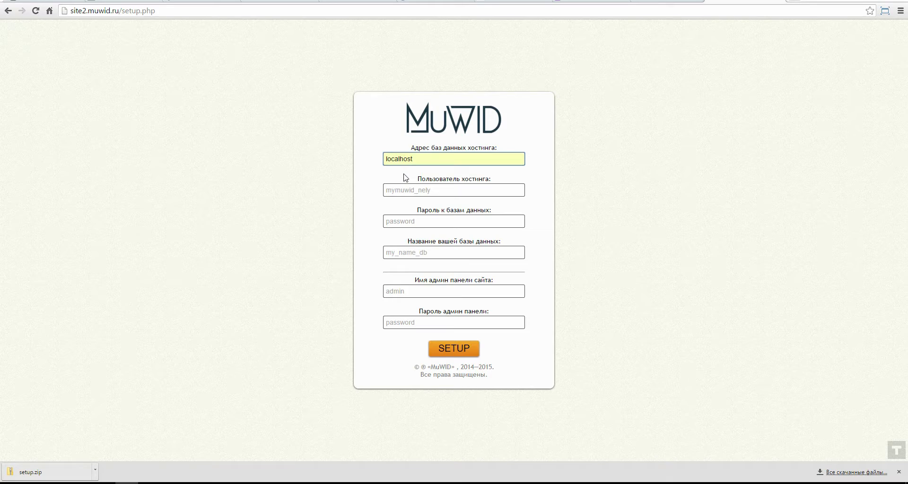
{"action": "left_click_drag", "start_coordinate": [421, 181], "coordinate": [511, 184]}
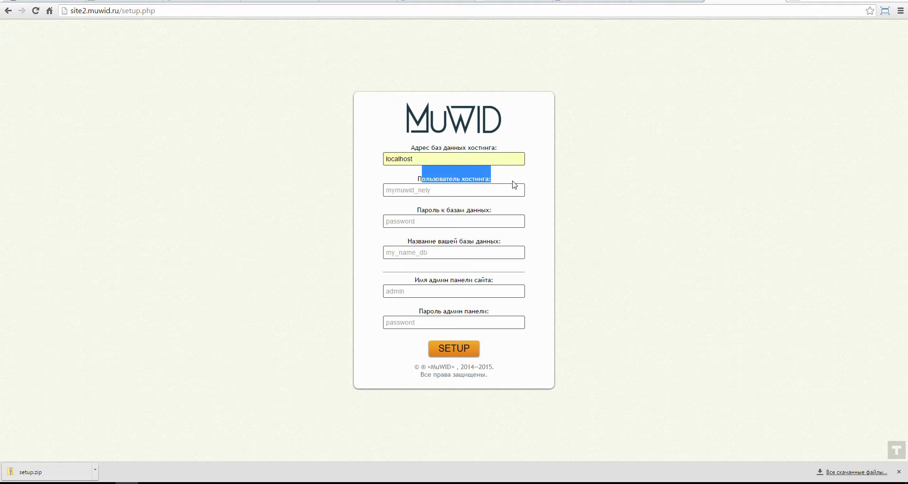
Step: Fill in the hosting user, database password and database name from the credential notes
{"action": "left_click", "coordinate": [206, 482]}
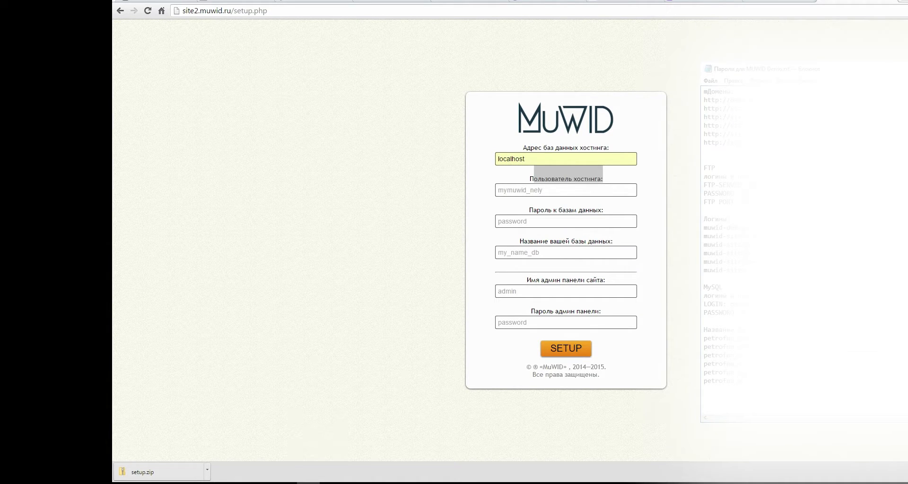
{"action": "left_click", "coordinate": [539, 191]}
{"action": "left_click", "coordinate": [539, 203]}
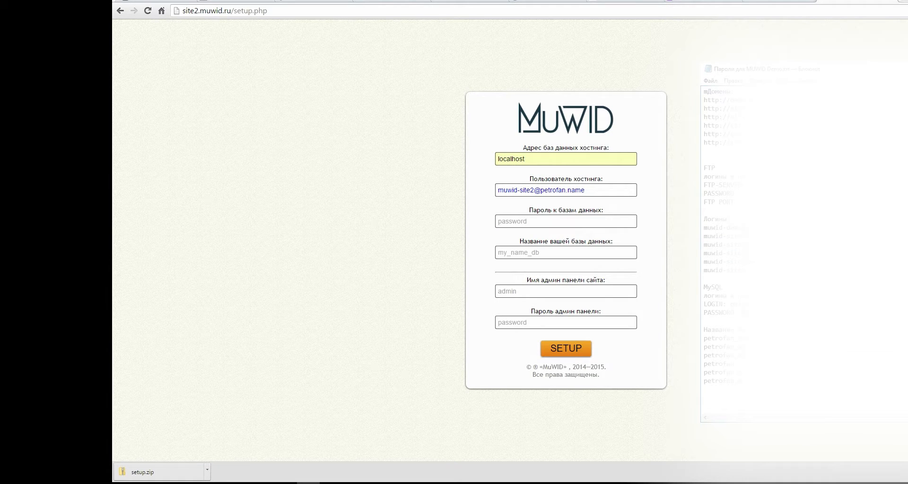
{"action": "left_click", "coordinate": [534, 221]}
{"action": "key", "text": "ctrl+v"}
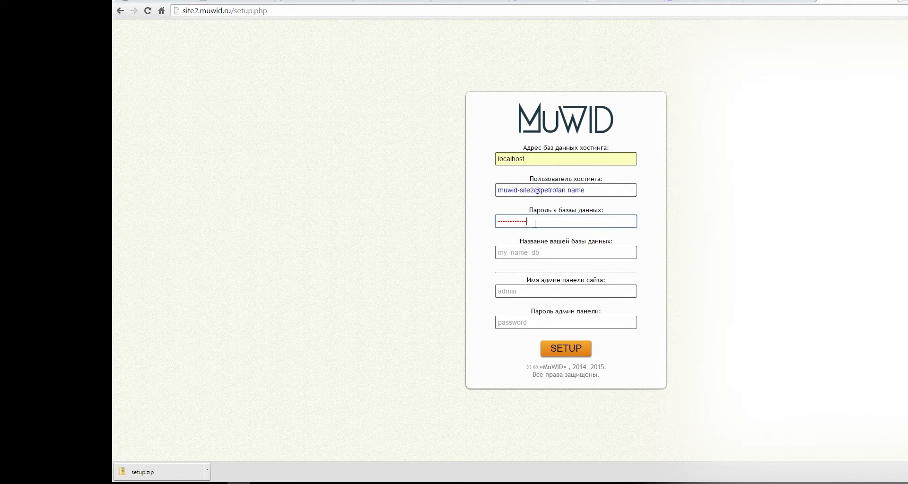
{"action": "key", "text": "alt+Tab"}
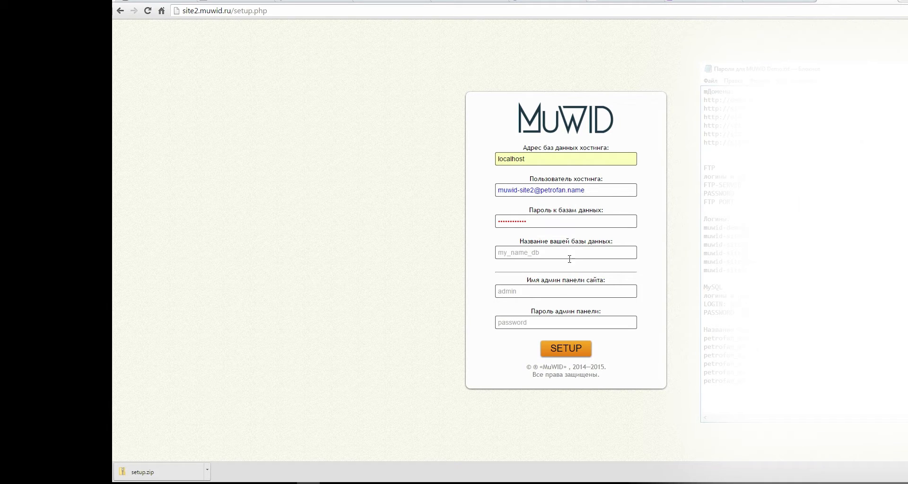
{"action": "left_click_drag", "start_coordinate": [726, 355], "coordinate": [702, 358]}
{"action": "left_click", "coordinate": [547, 253]}
{"action": "type", "text": "petrofan_muwid-site2"}
Step: Enter the admin name and admin password, then submit the setup form
{"action": "left_click", "coordinate": [556, 294]}
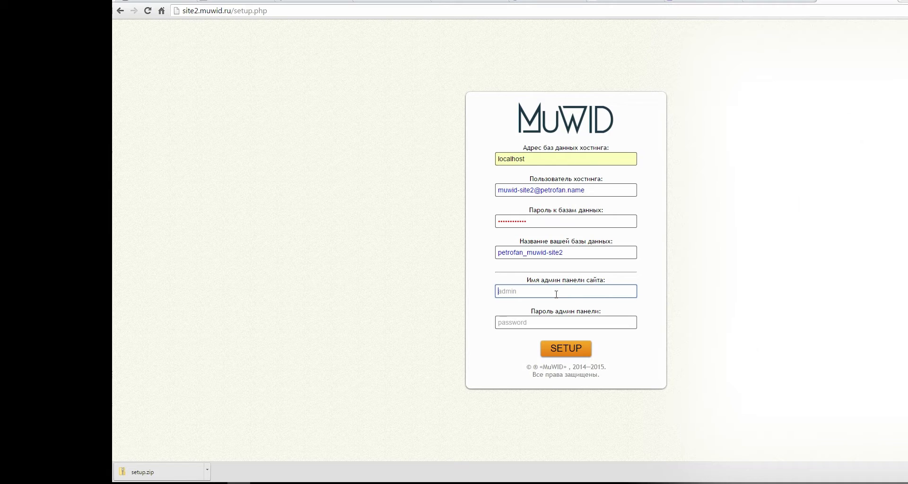
{"action": "type", "text": "Sasha"}
{"action": "key", "text": "Tab"}
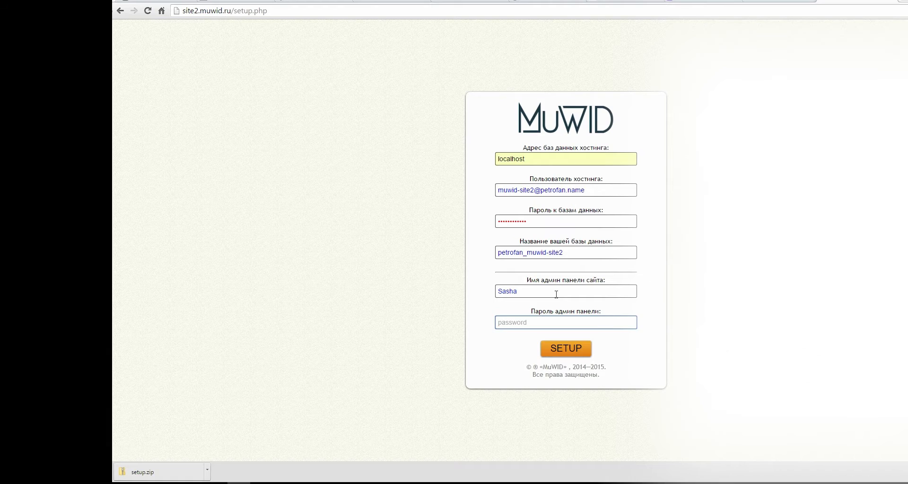
{"action": "type", "text": "123"}
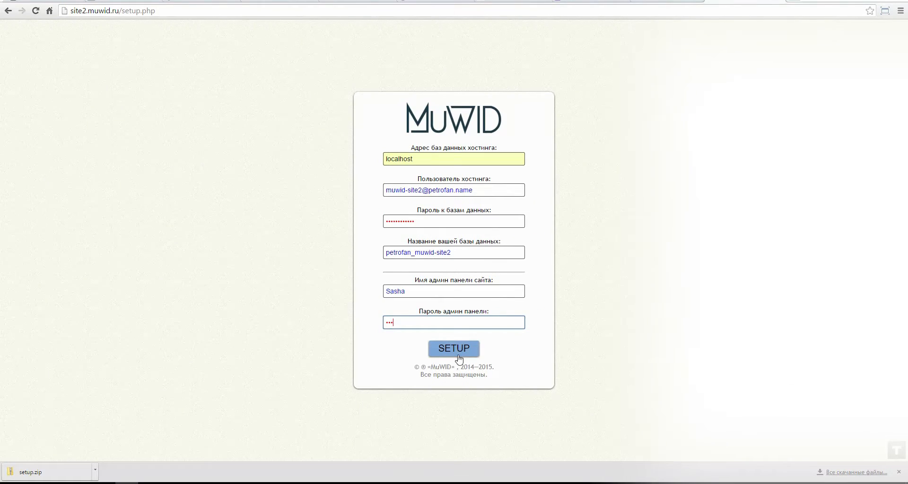
{"action": "left_click", "coordinate": [459, 353]}
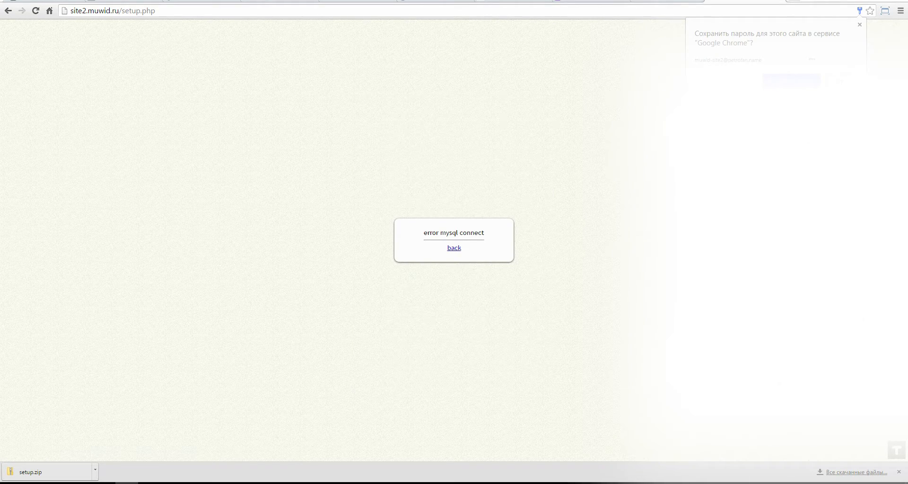
Step: Return to the setup form and replace the hosting user with the corrected value from the notes
{"action": "left_click", "coordinate": [453, 250]}
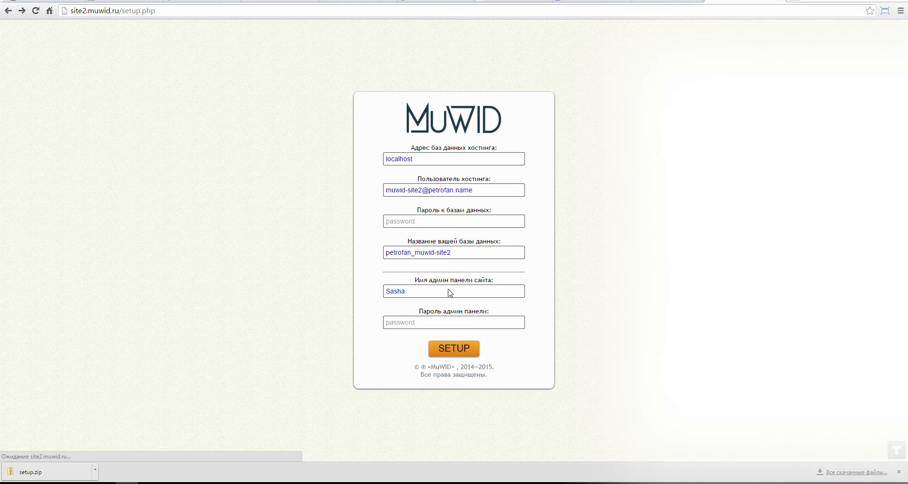
{"action": "left_click", "coordinate": [442, 221]}
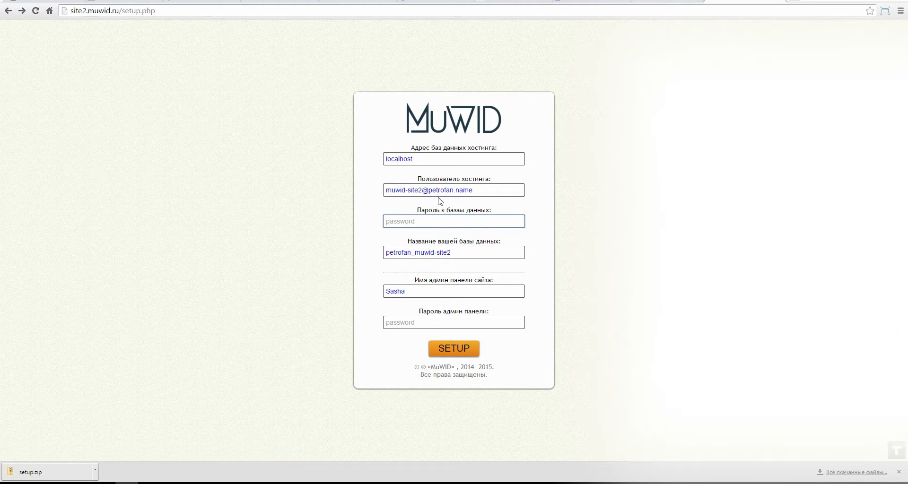
{"action": "left_click", "coordinate": [195, 481]}
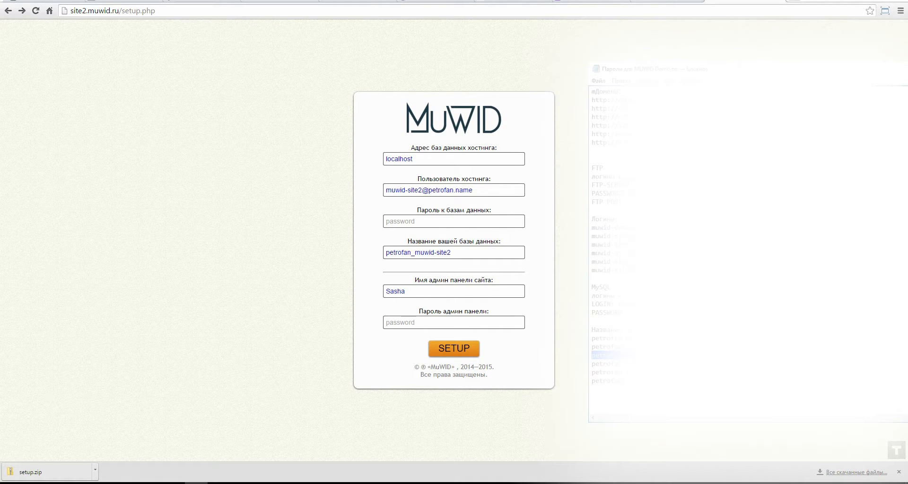
{"action": "left_click", "coordinate": [477, 191]}
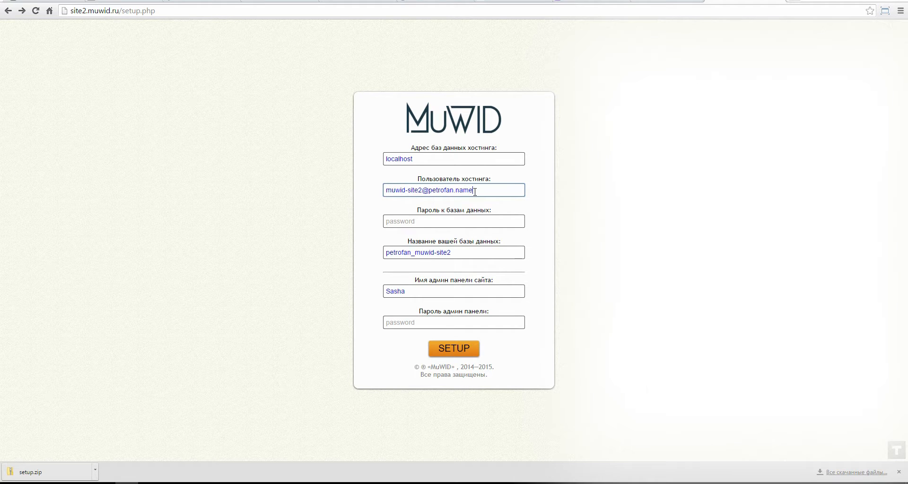
{"action": "left_click_drag", "start_coordinate": [475, 191], "coordinate": [358, 190]}
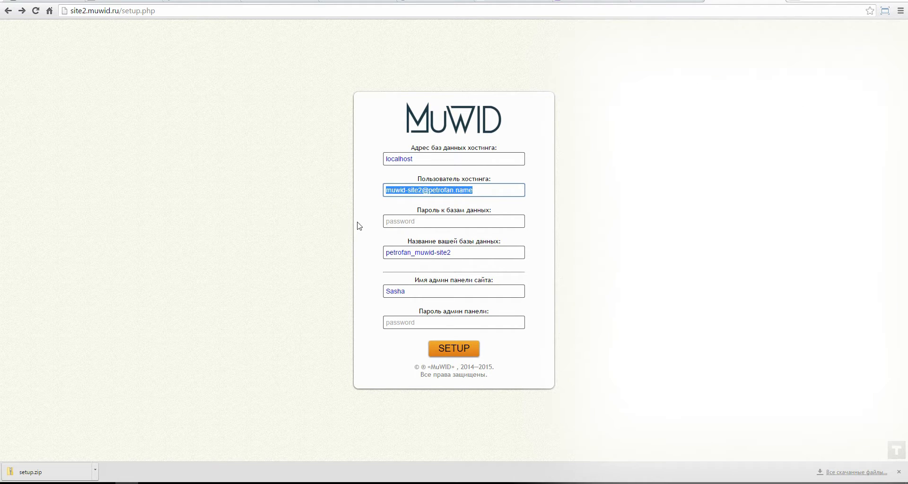
{"action": "type", "text": "petrofan_mu-job"}
Step: Re-enter the database password and admin password, then run setup again
{"action": "left_click", "coordinate": [196, 447]}
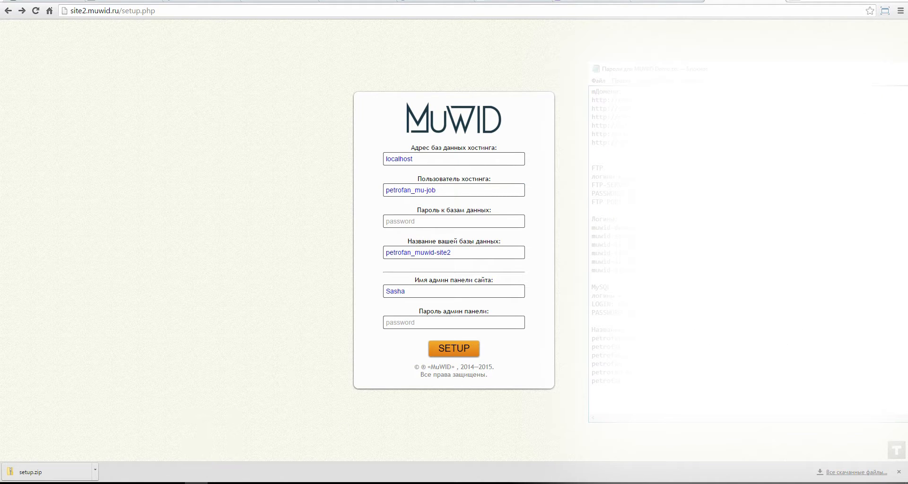
{"action": "left_click", "coordinate": [434, 222]}
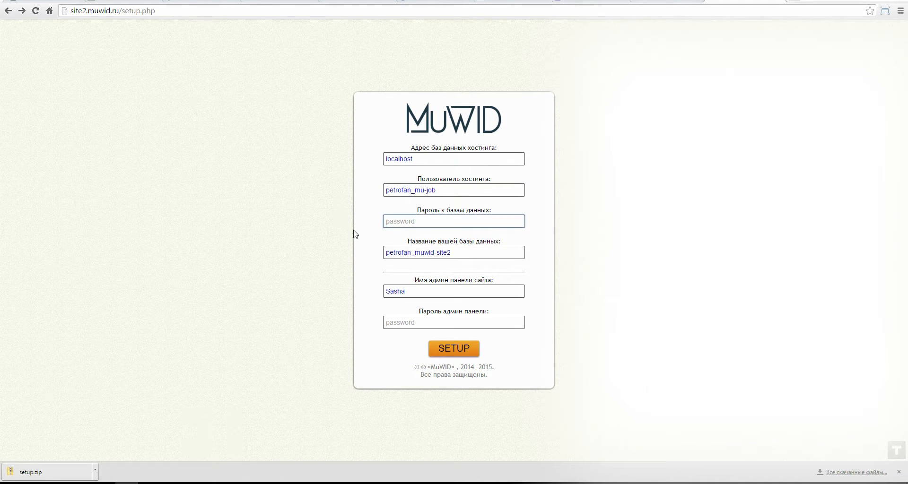
{"action": "key", "text": "ctrl+v"}
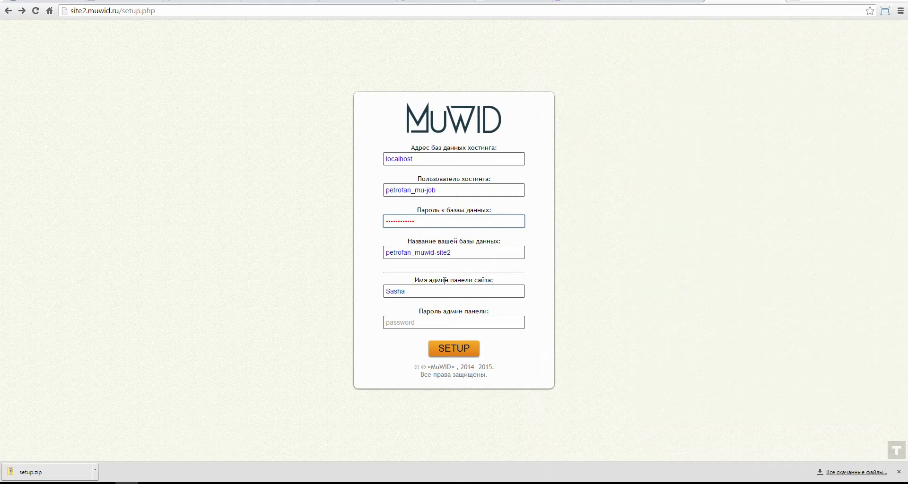
{"action": "left_click", "coordinate": [420, 324]}
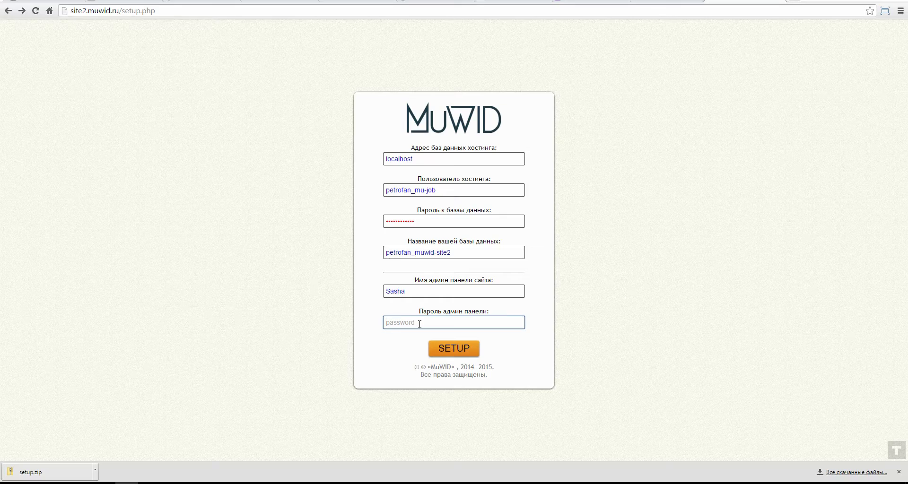
{"action": "type", "text": "••"}
{"action": "left_click", "coordinate": [455, 348]}
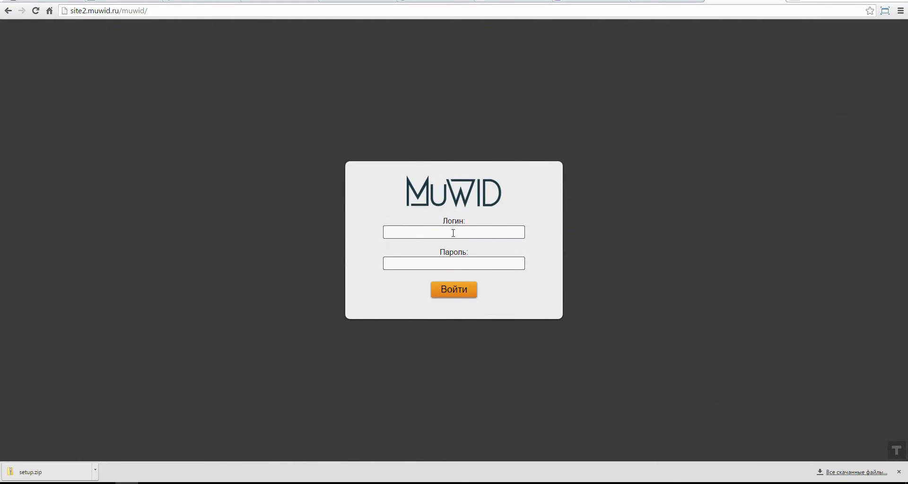
Step: Log into the MuWid admin panel with the saved admin login and its password
{"action": "left_click", "coordinate": [452, 232]}
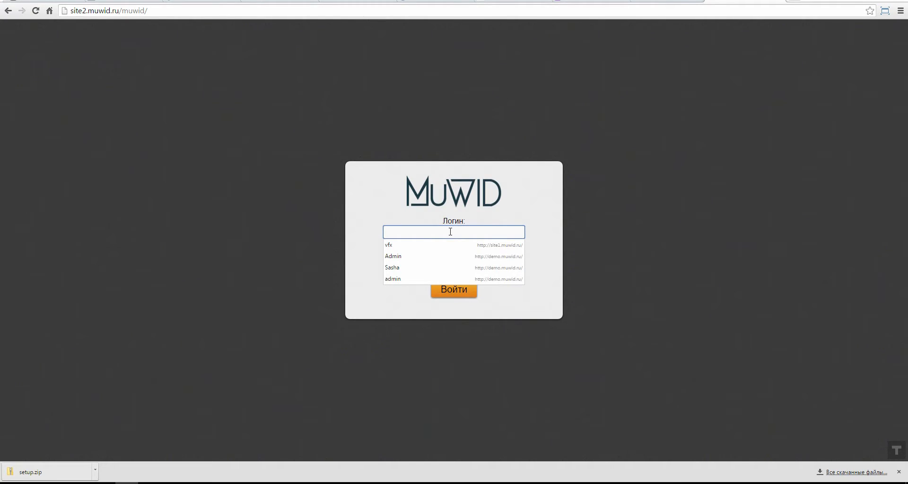
{"action": "left_click", "coordinate": [412, 268]}
{"action": "key", "text": "Tab"}
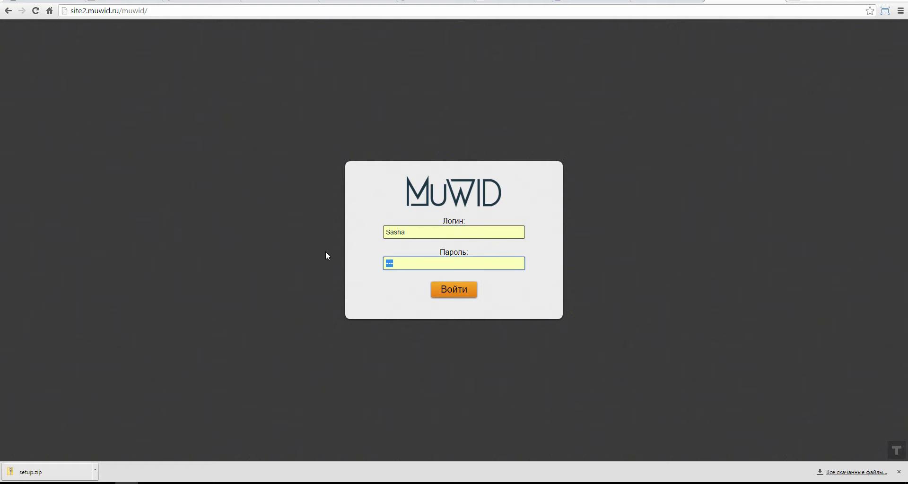
{"action": "type", "text": "123"}
{"action": "left_click", "coordinate": [462, 288]}
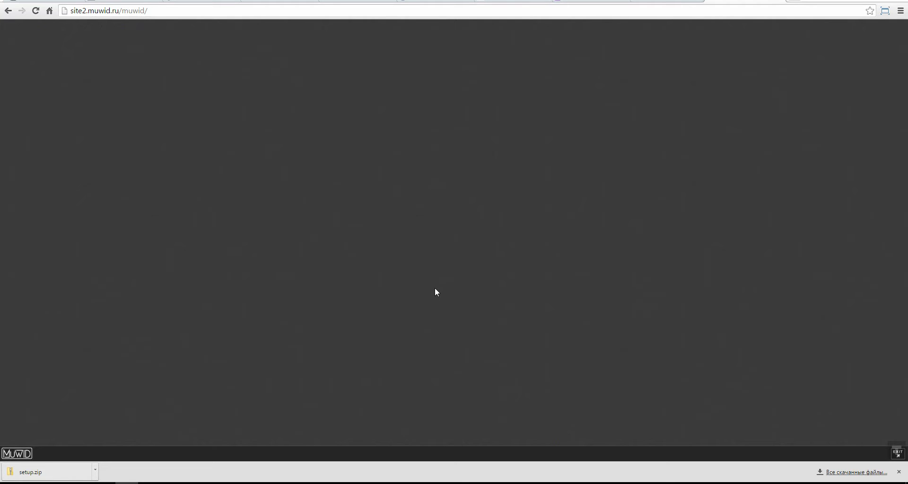
Step: Install the Плагины and Быстрый запуск plugins from the Дополнения window, then close it
{"action": "left_click", "coordinate": [898, 472]}
{"action": "left_click", "coordinate": [13, 474]}
{"action": "left_click", "coordinate": [50, 456]}
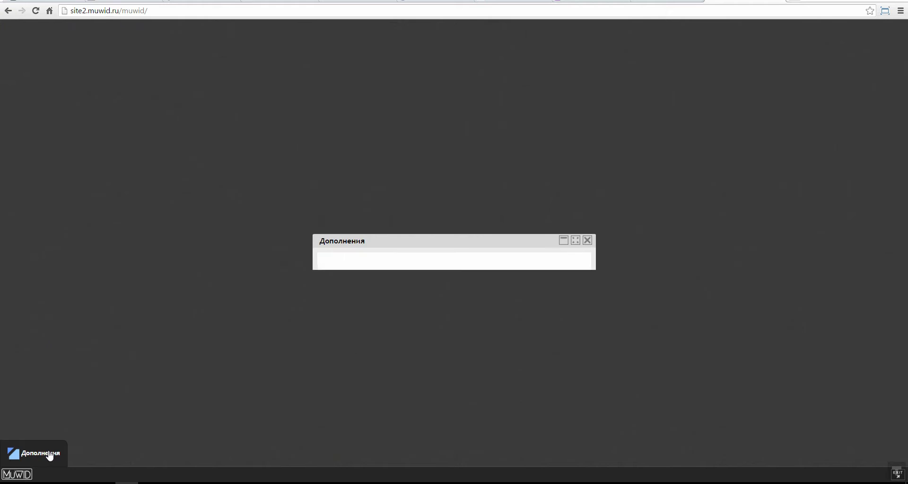
{"action": "left_click", "coordinate": [298, 192]}
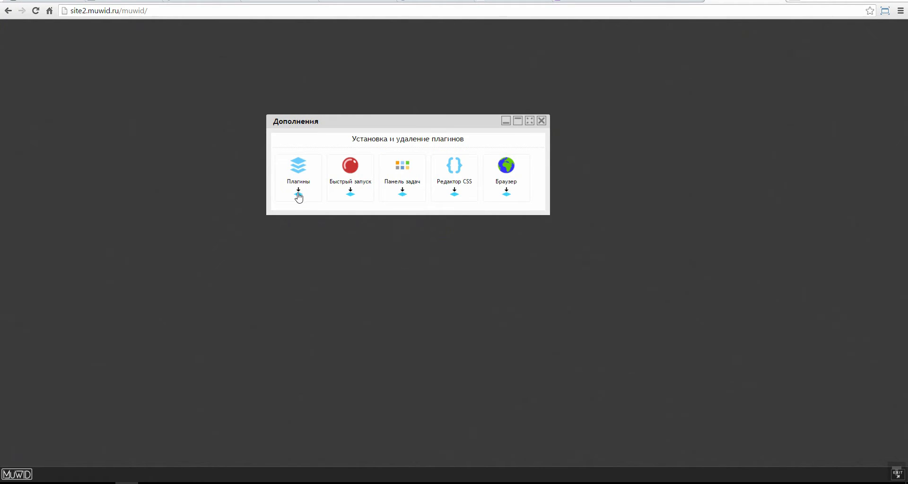
{"action": "left_click", "coordinate": [351, 197]}
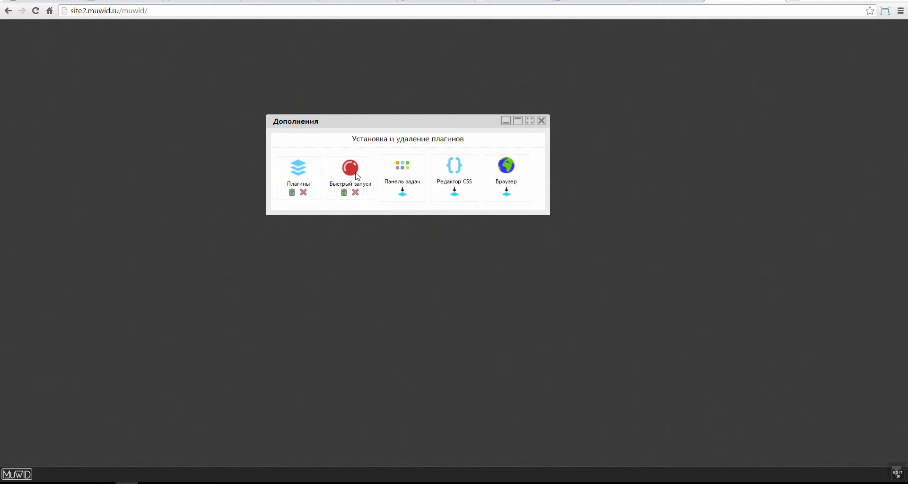
{"action": "left_click", "coordinate": [541, 121]}
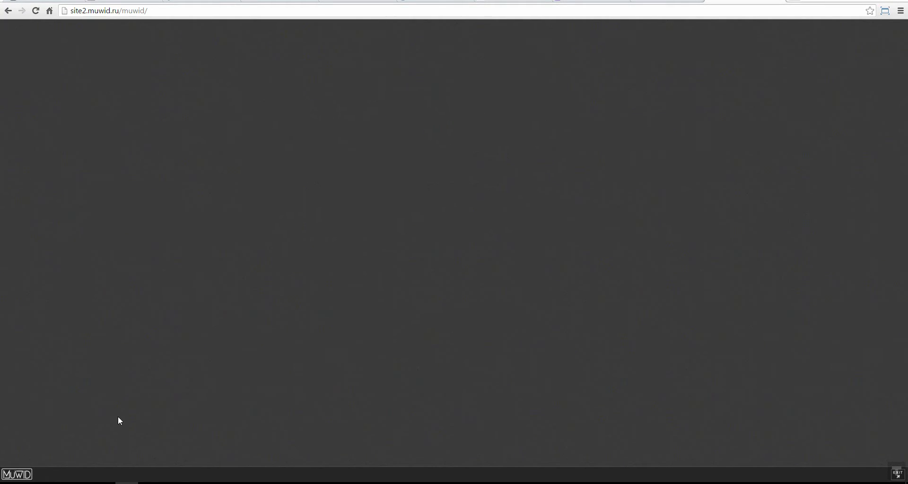
Step: In the widened Плагины manager, install Генератор новостей and Страницы, then close the manager
{"action": "left_click", "coordinate": [19, 474]}
{"action": "left_click", "coordinate": [28, 437]}
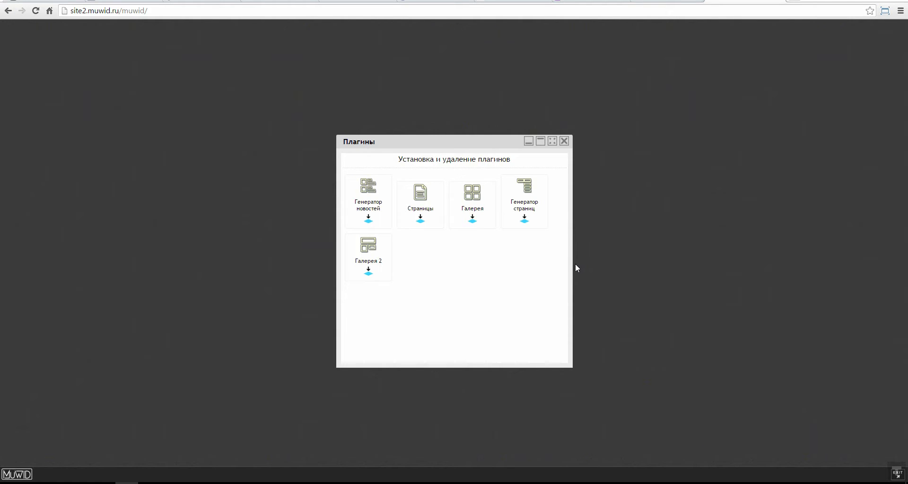
{"action": "left_click_drag", "start_coordinate": [574, 263], "coordinate": [759, 263]}
{"action": "left_click_drag", "start_coordinate": [492, 123], "coordinate": [457, 99]}
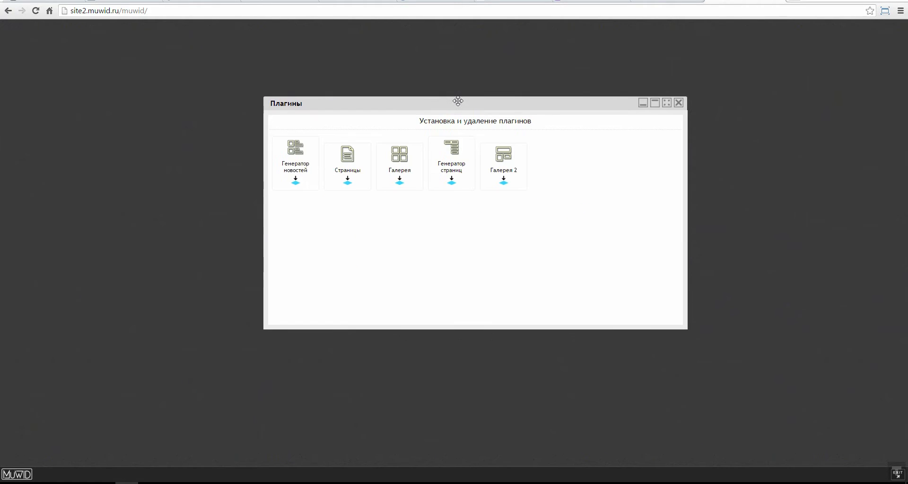
{"action": "left_click", "coordinate": [295, 180]}
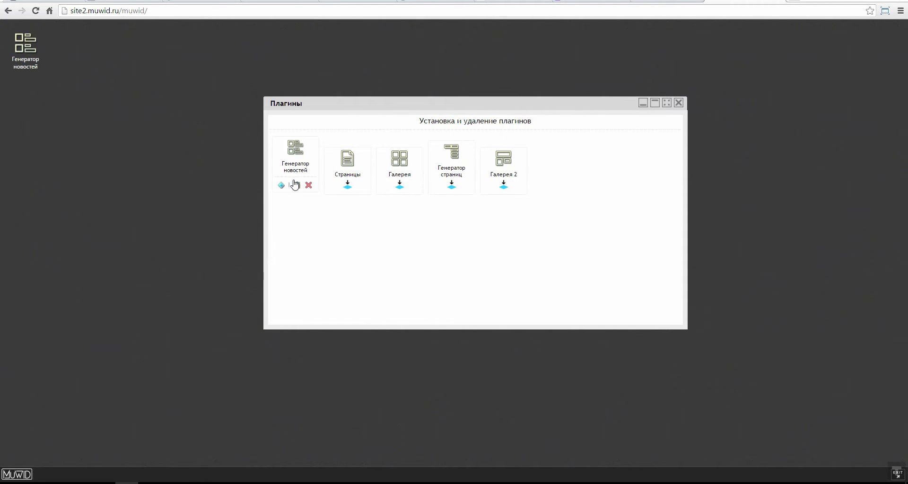
{"action": "left_click", "coordinate": [348, 188]}
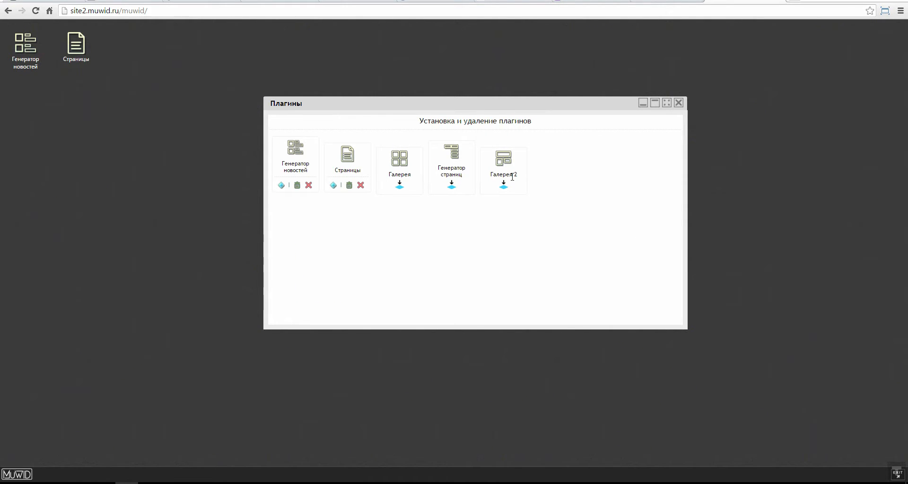
{"action": "left_click", "coordinate": [679, 104]}
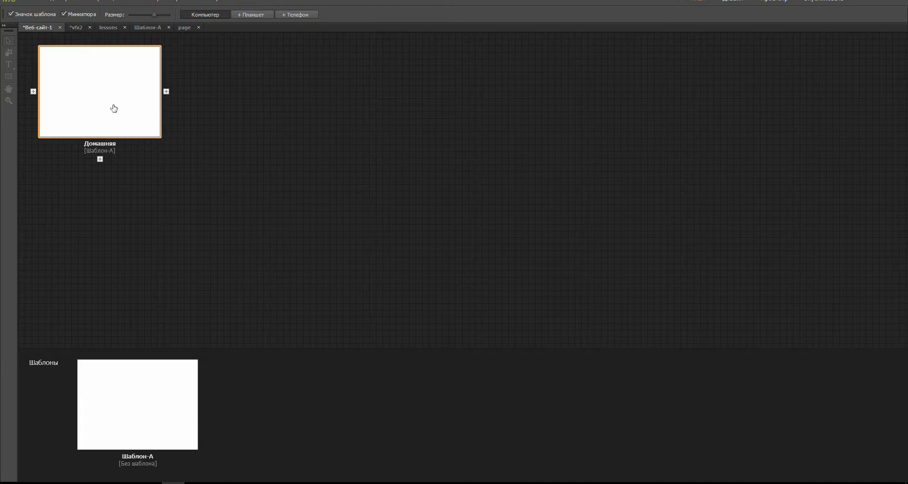
Step: Set all Поля margins of the Шаблон-А master to 0, giving one 960-wide column
{"action": "mouse_move", "coordinate": [118, 124]}
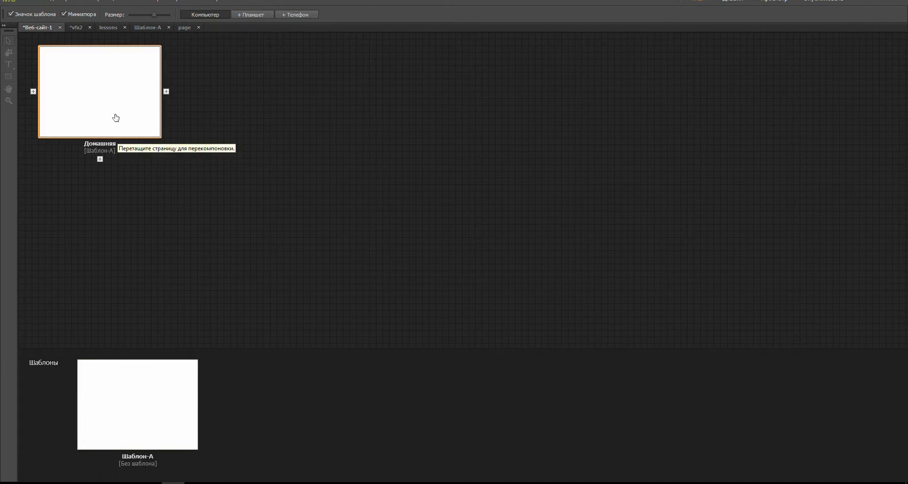
{"action": "double_click", "coordinate": [143, 390]}
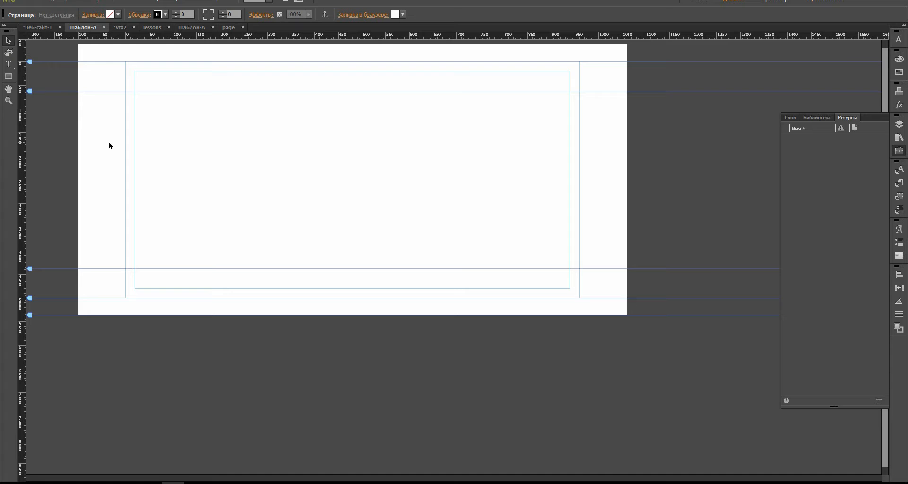
{"action": "right_click", "coordinate": [156, 168]}
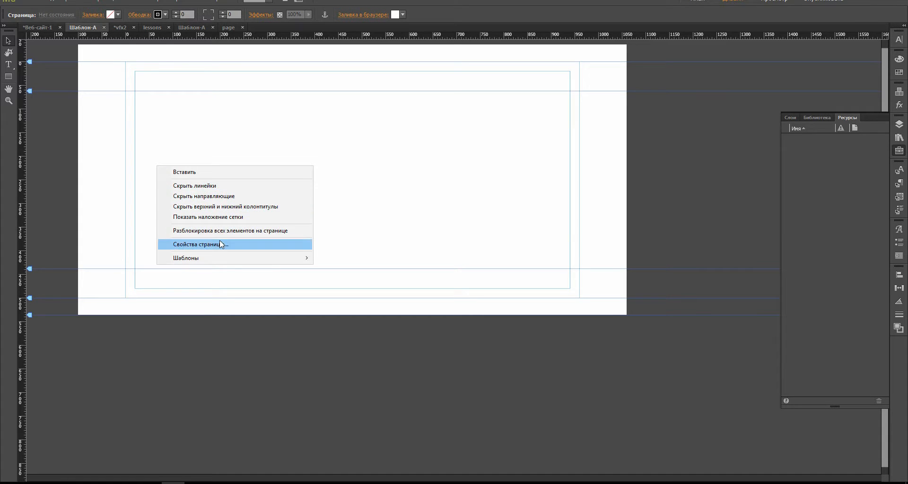
{"action": "left_click", "coordinate": [342, 220]}
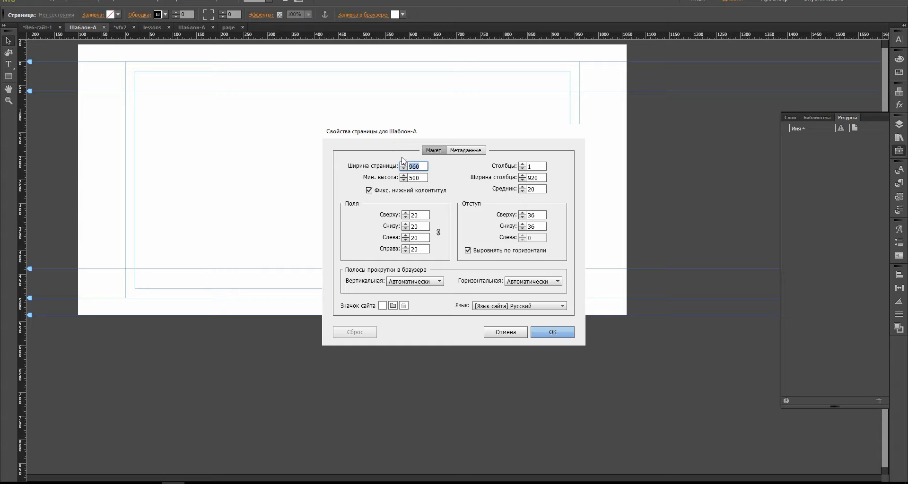
{"action": "left_click", "coordinate": [411, 215]}
{"action": "left_click_drag", "start_coordinate": [428, 215], "coordinate": [392, 223]}
{"action": "key", "text": "Return"}
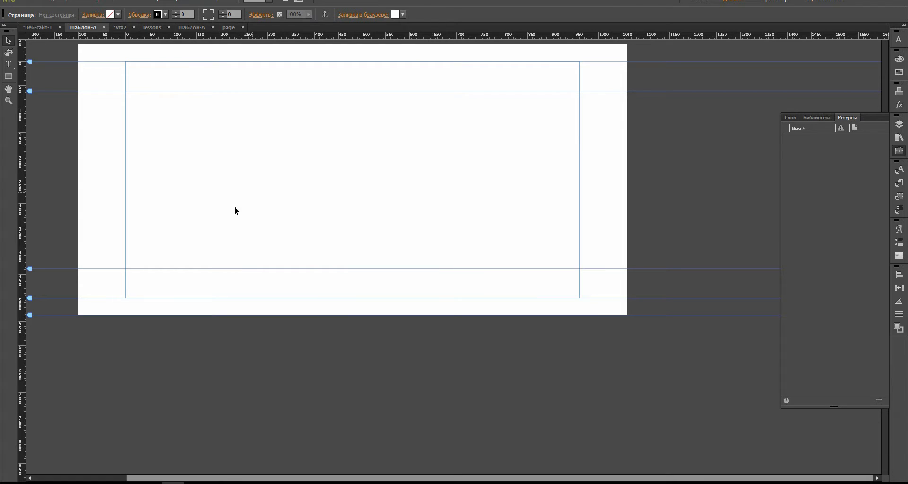
{"action": "right_click", "coordinate": [266, 203]}
{"action": "left_click", "coordinate": [315, 286]}
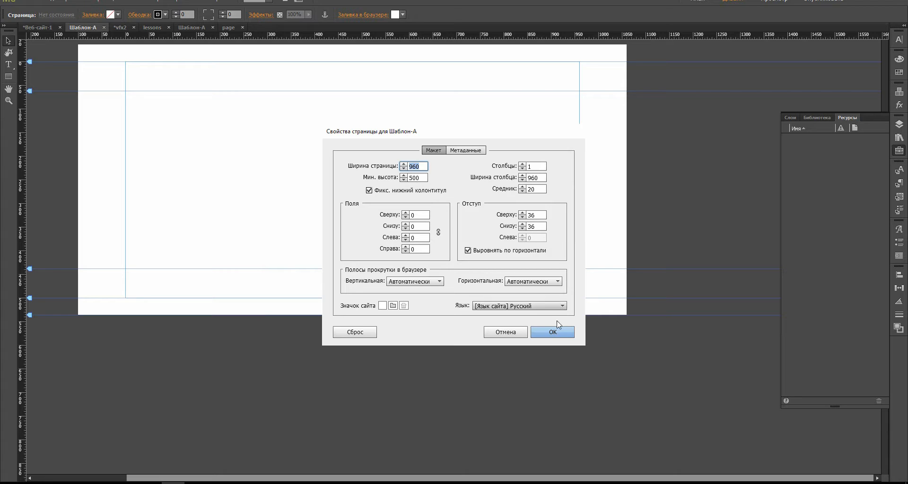
{"action": "left_click", "coordinate": [553, 332]}
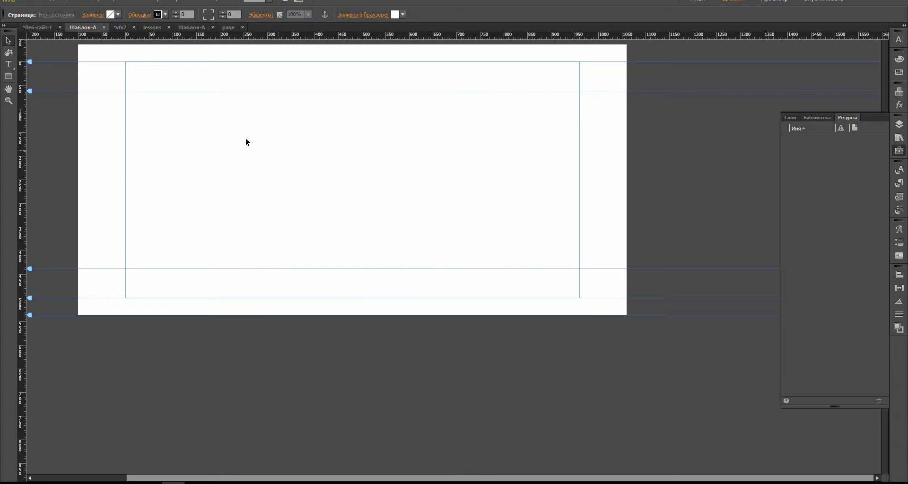
{"action": "left_click", "coordinate": [34, 2]}
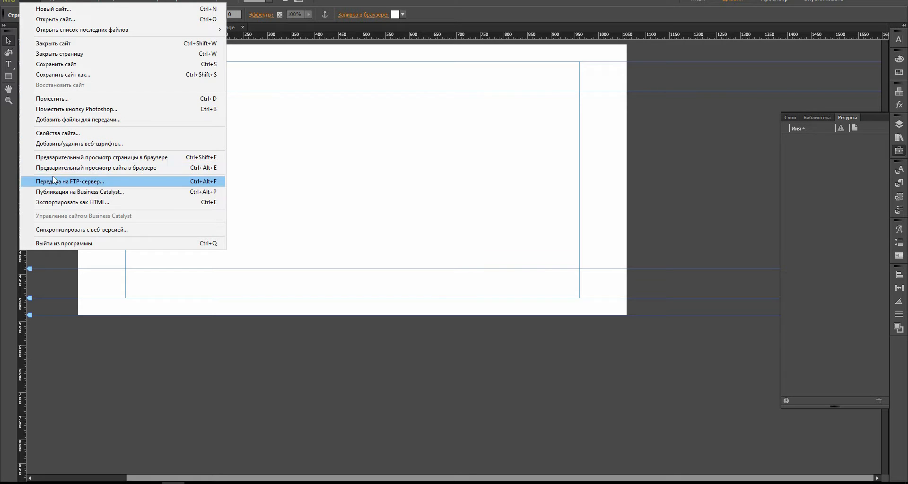
Step: Place vfx_logo.png at the top-left of Шаблон-А and drag the header guide below it
{"action": "left_click", "coordinate": [69, 97]}
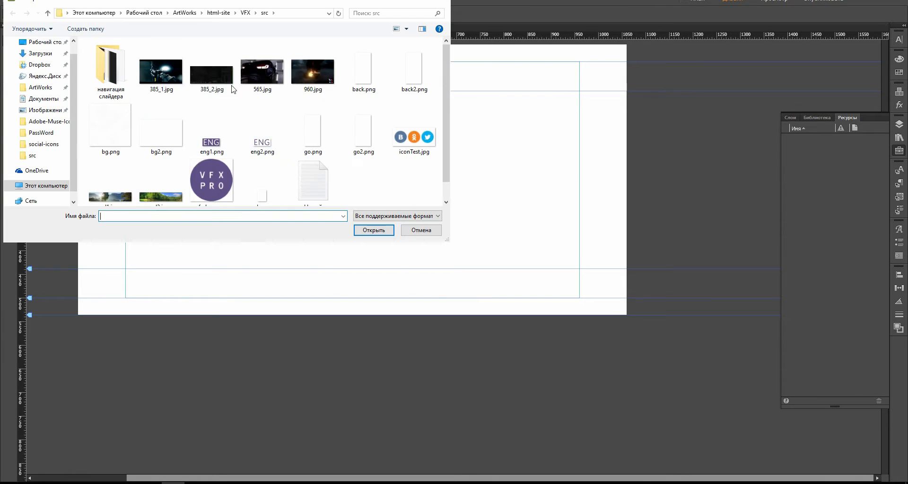
{"action": "left_click", "coordinate": [194, 199]}
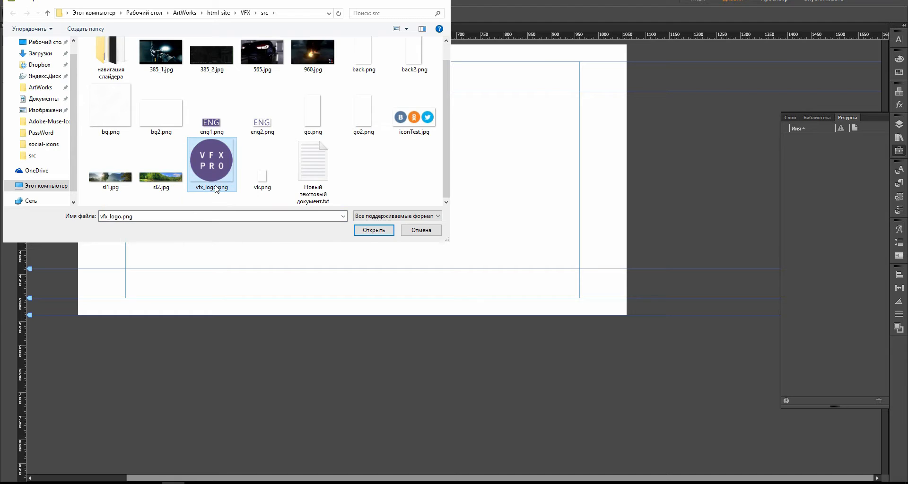
{"action": "left_click", "coordinate": [373, 230]}
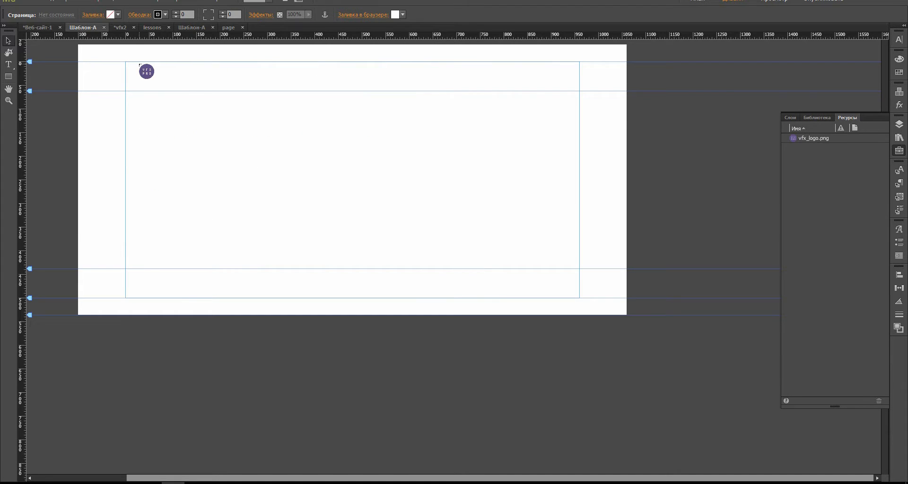
{"action": "left_click", "coordinate": [133, 62]}
{"action": "left_click_drag", "start_coordinate": [29, 92], "coordinate": [30, 121]}
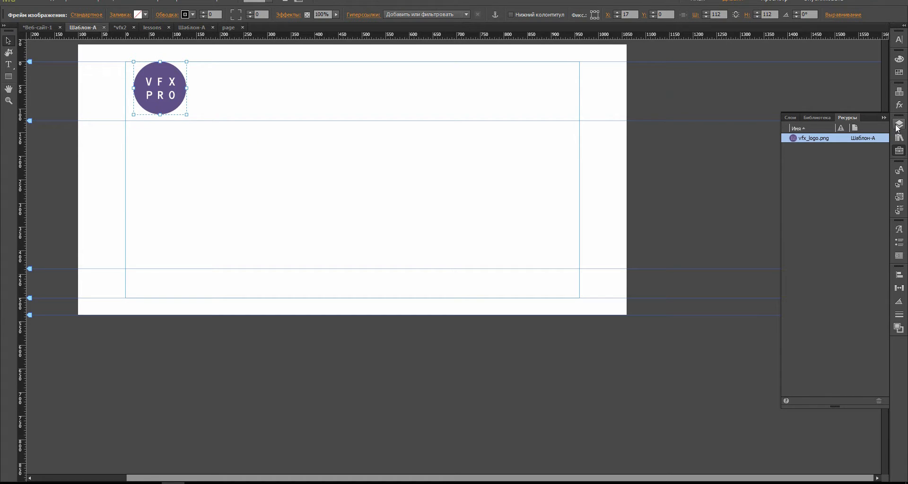
{"action": "left_click", "coordinate": [897, 125]}
Step: Rename layer Слой 1 to header and nudge the VFX PRO logo to X 11, Y 6
{"action": "left_click", "coordinate": [817, 129]}
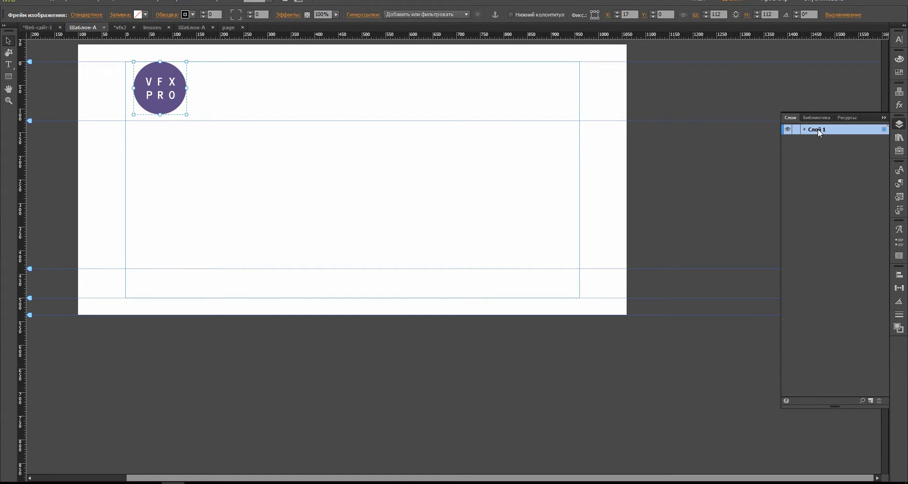
{"action": "double_click", "coordinate": [802, 131]}
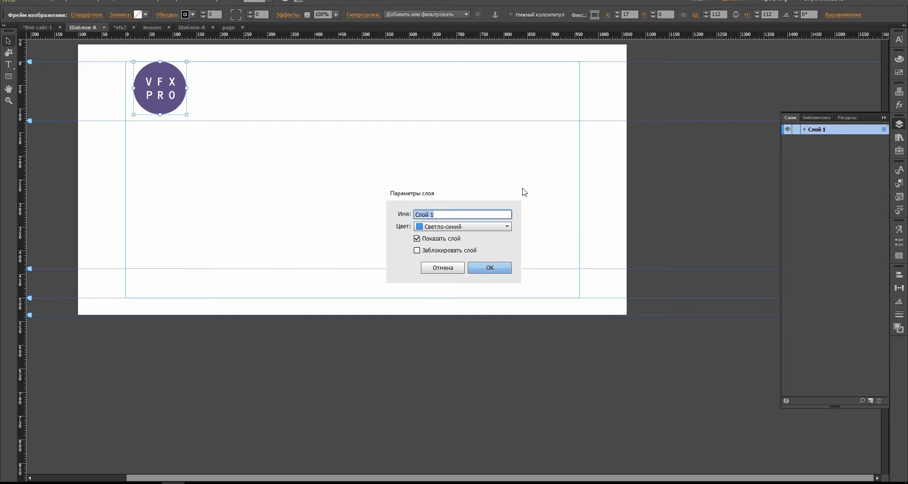
{"action": "type", "text": "header"}
{"action": "key", "text": "Return"}
{"action": "left_click_drag", "start_coordinate": [166, 84], "coordinate": [168, 97]}
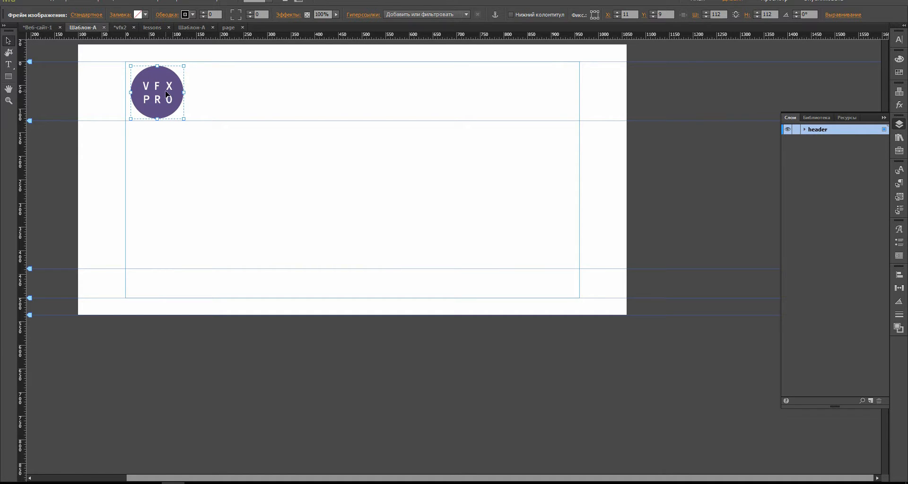
{"action": "key", "text": "Up"}
{"action": "key", "text": "Up"}
{"action": "key", "text": "Up"}
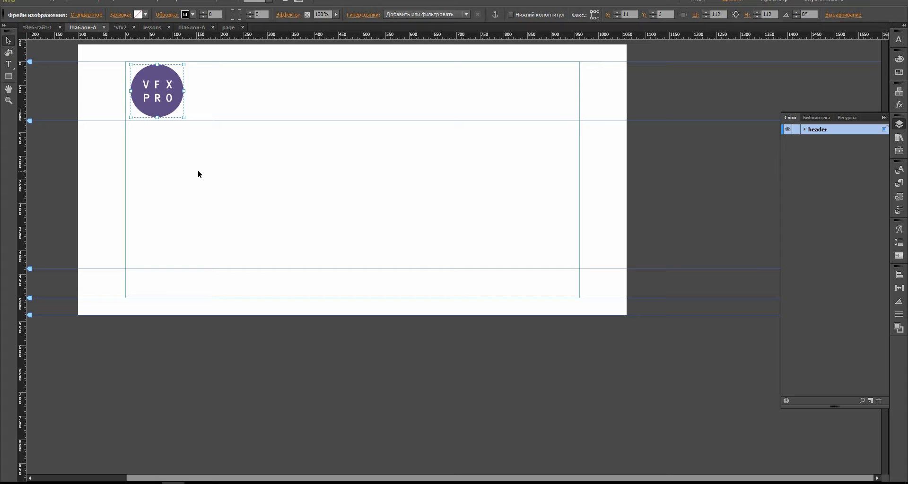
{"action": "left_click", "coordinate": [256, 217]}
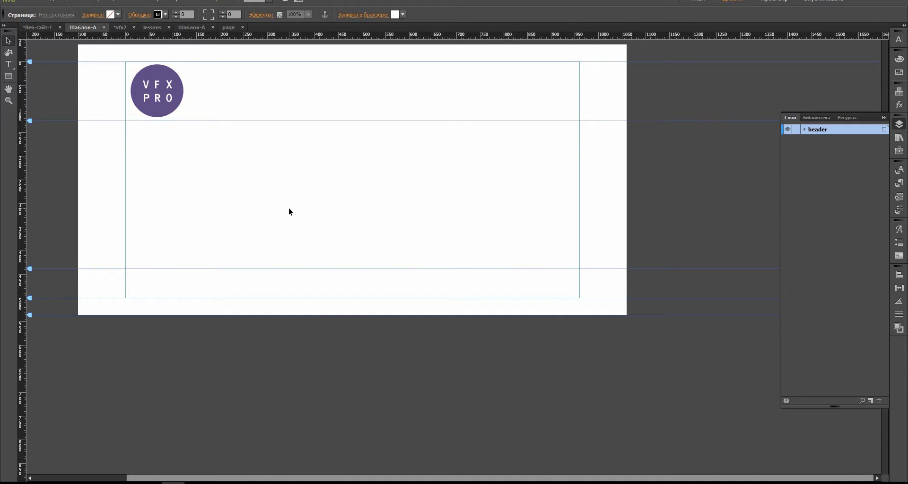
Step: Close the vfx2 site in Muse, discarding its unsaved changes
{"action": "left_click", "coordinate": [134, 27]}
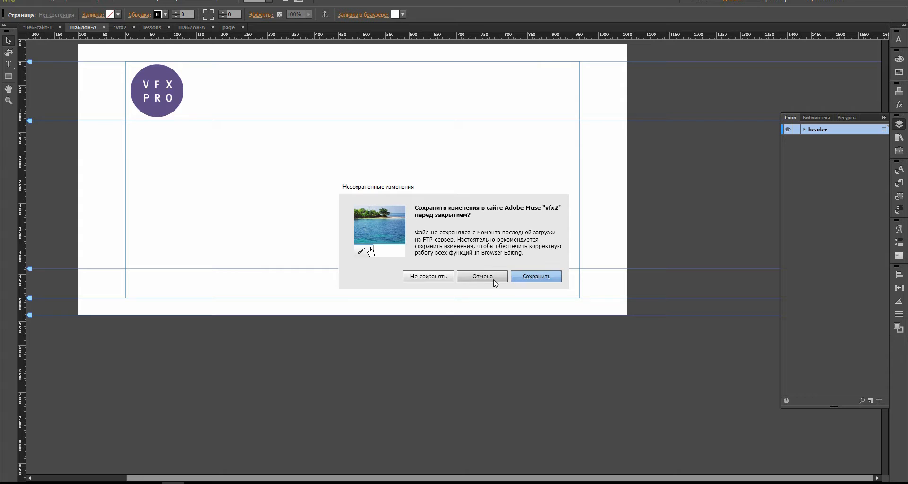
{"action": "left_click", "coordinate": [444, 282]}
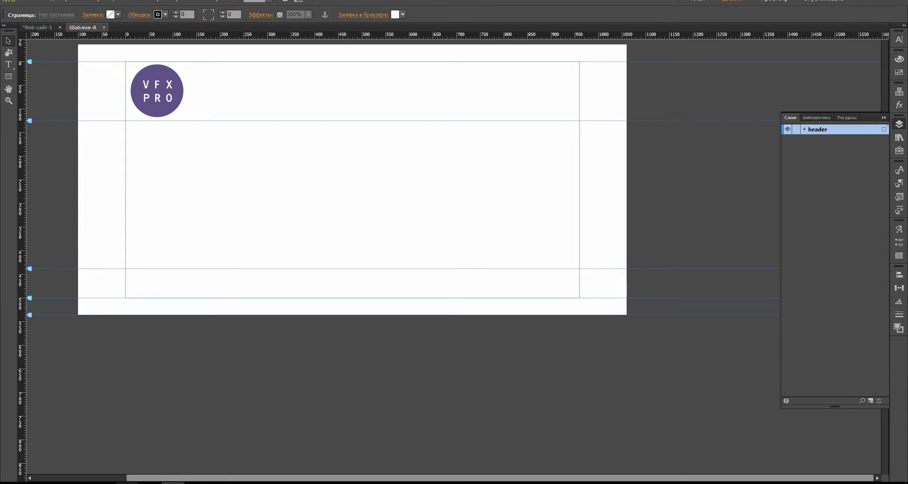
{"action": "mouse_move", "coordinate": [127, 483]}
Step: Back in MuWid's plugins manager, download the news plugin's widget.zip and open it
{"action": "left_click", "coordinate": [127, 482]}
{"action": "left_click", "coordinate": [33, 49]}
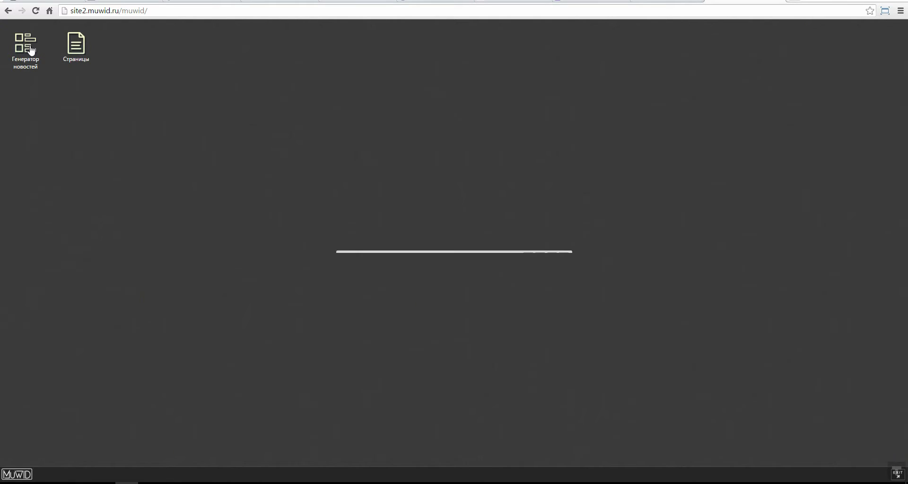
{"action": "left_click", "coordinate": [564, 141]}
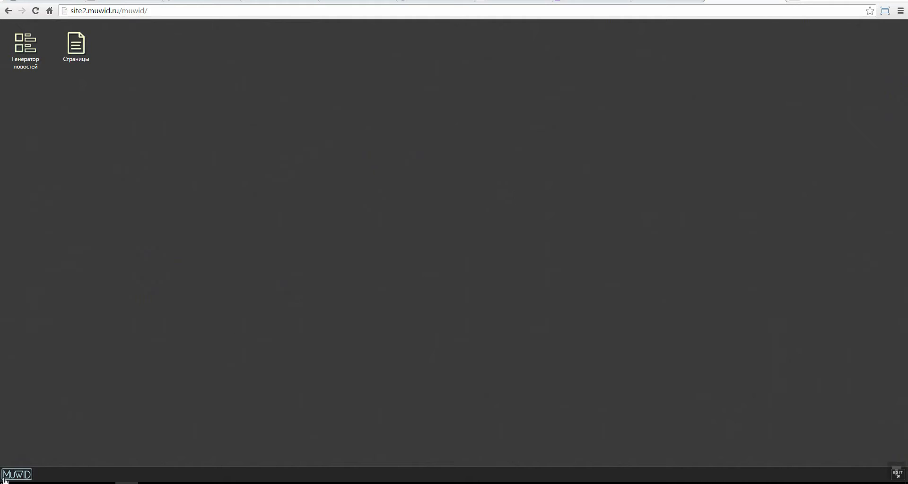
{"action": "left_click", "coordinate": [17, 474]}
{"action": "left_click", "coordinate": [35, 437]}
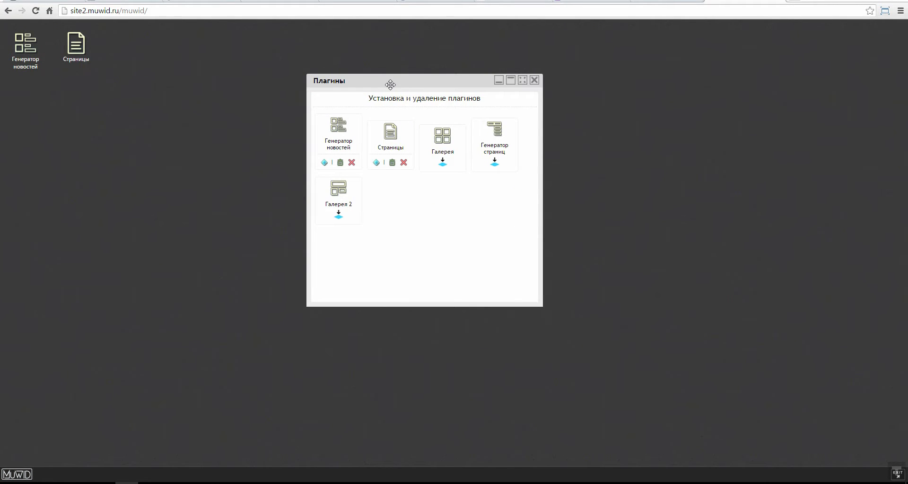
{"action": "left_click", "coordinate": [324, 164]}
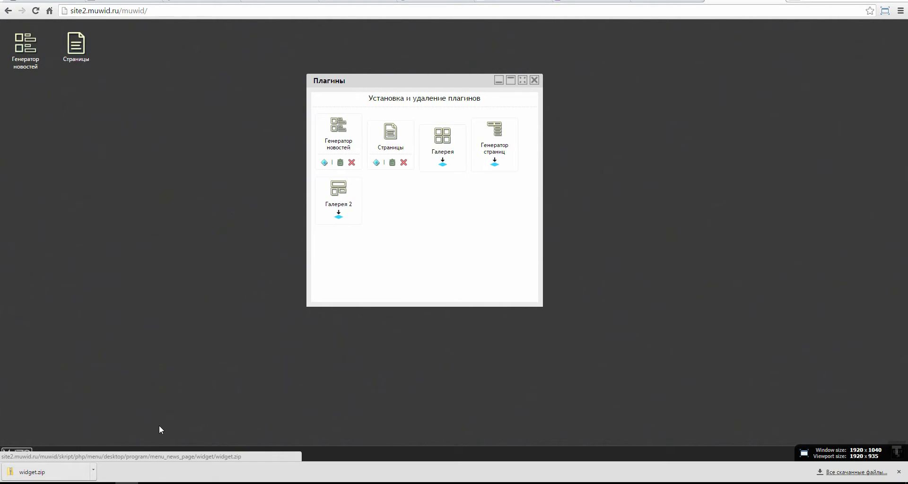
{"action": "left_click", "coordinate": [40, 479]}
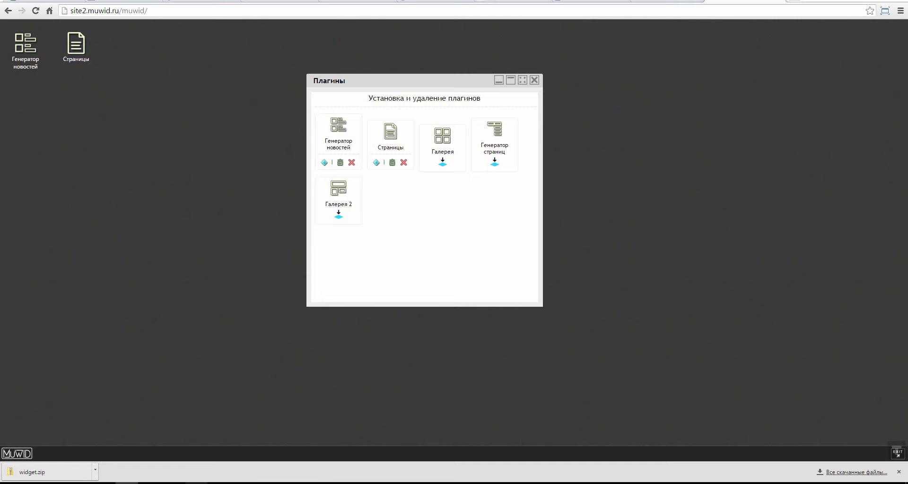
Step: Inspect widget.zip in Total Commander, then bring the local widget folder forward in Explorer
{"action": "double_click", "coordinate": [481, 143]}
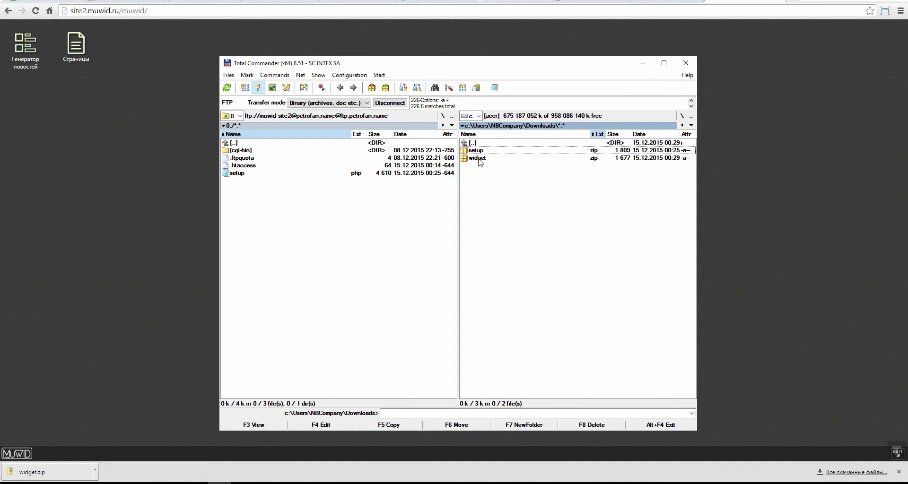
{"action": "double_click", "coordinate": [478, 160]}
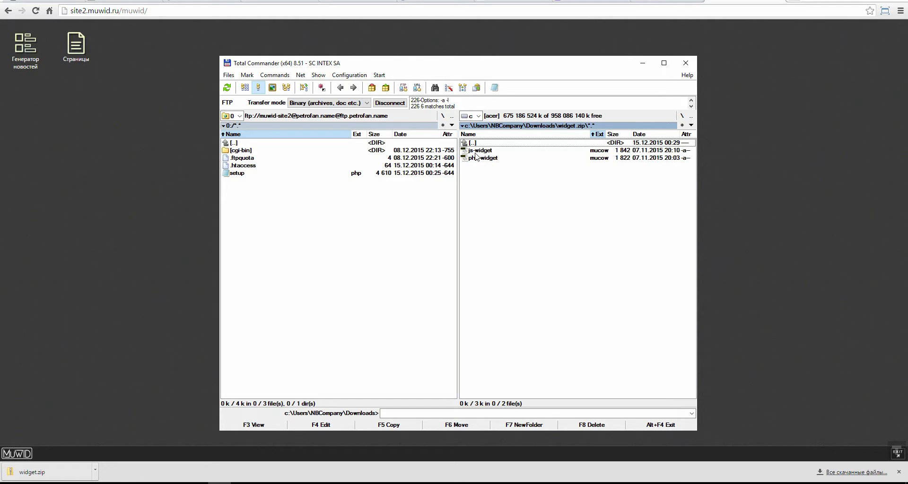
{"action": "key", "text": "alt+Tab"}
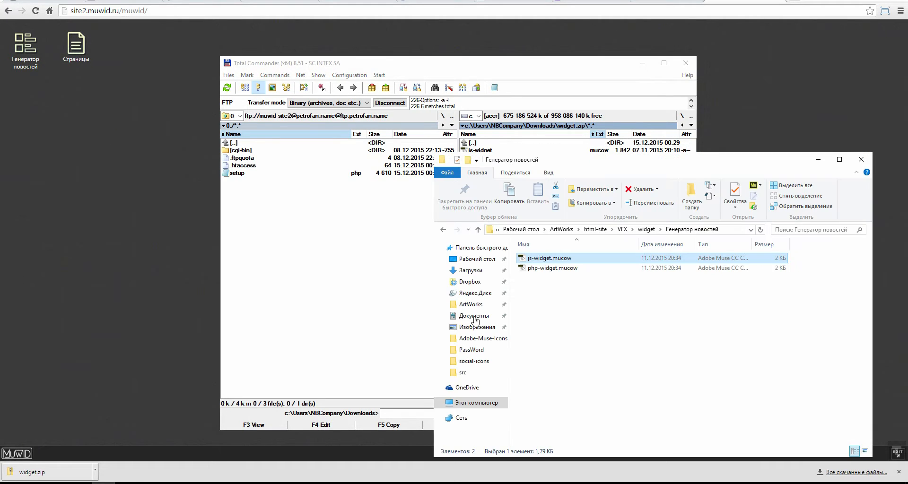
{"action": "left_click", "coordinate": [443, 230]}
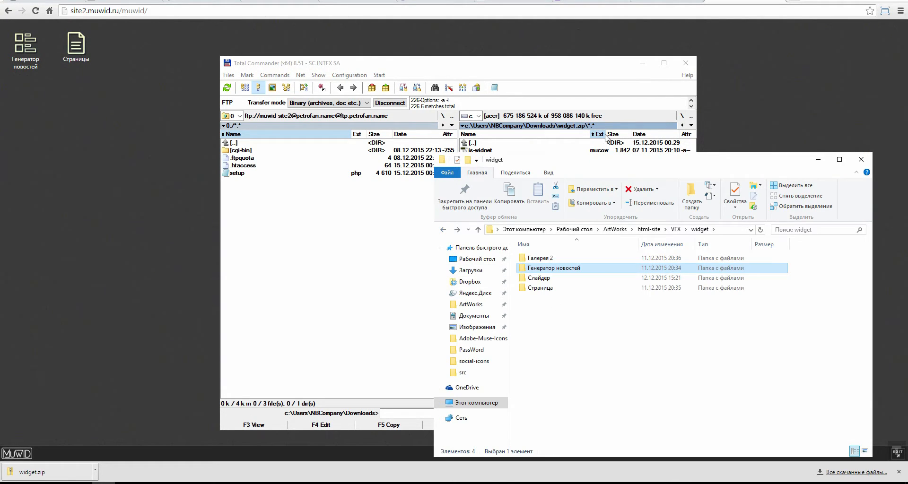
{"action": "left_click", "coordinate": [671, 78]}
{"action": "left_click", "coordinate": [641, 62]}
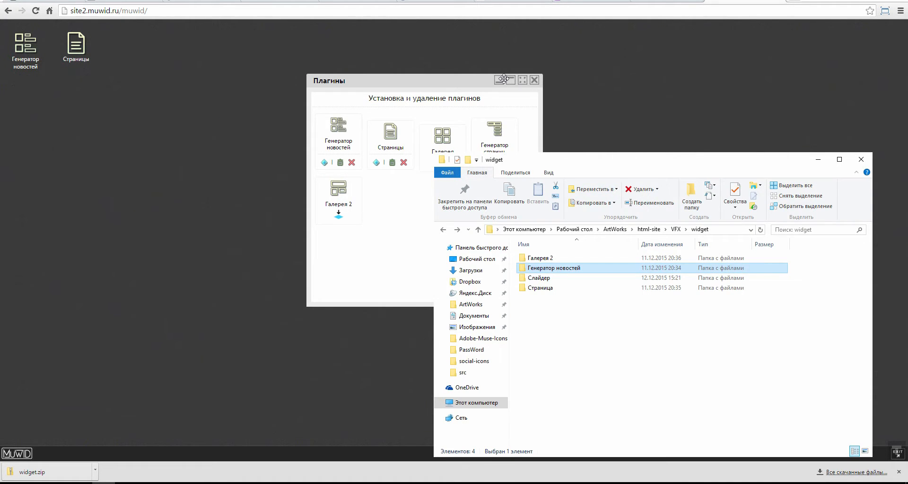
{"action": "left_click", "coordinate": [498, 80]}
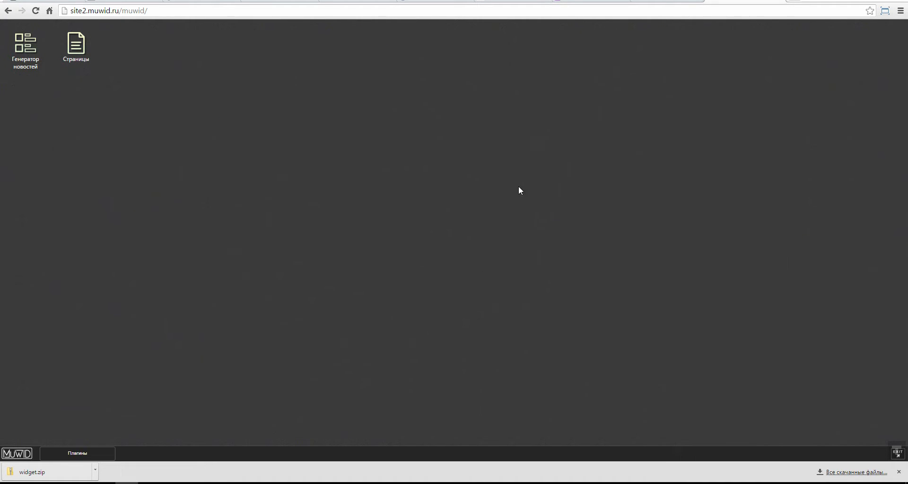
{"action": "left_click", "coordinate": [898, 472]}
{"action": "key", "text": "alt+Tab"}
{"action": "left_click_drag", "start_coordinate": [614, 158], "coordinate": [584, 77]}
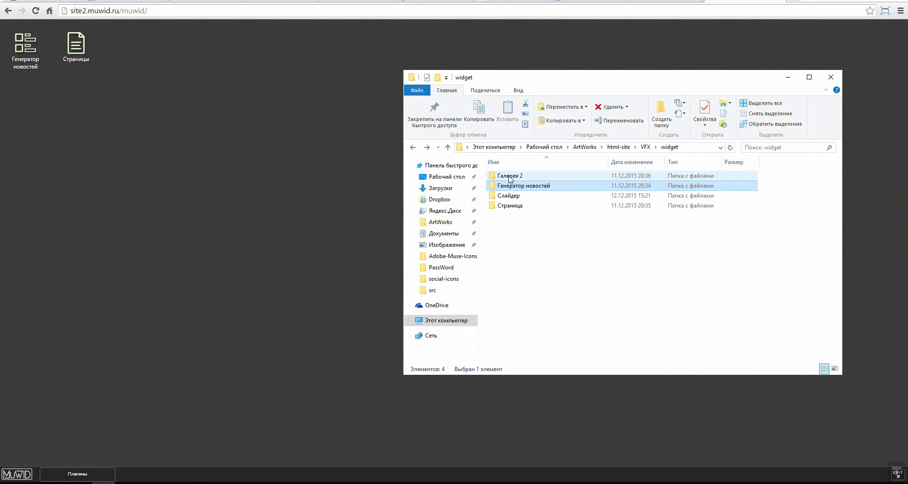
Step: Browse the VFX PRO home page at site1.muwid.ru, then return to Muse and the widget folder
{"action": "left_click", "coordinate": [440, 4]}
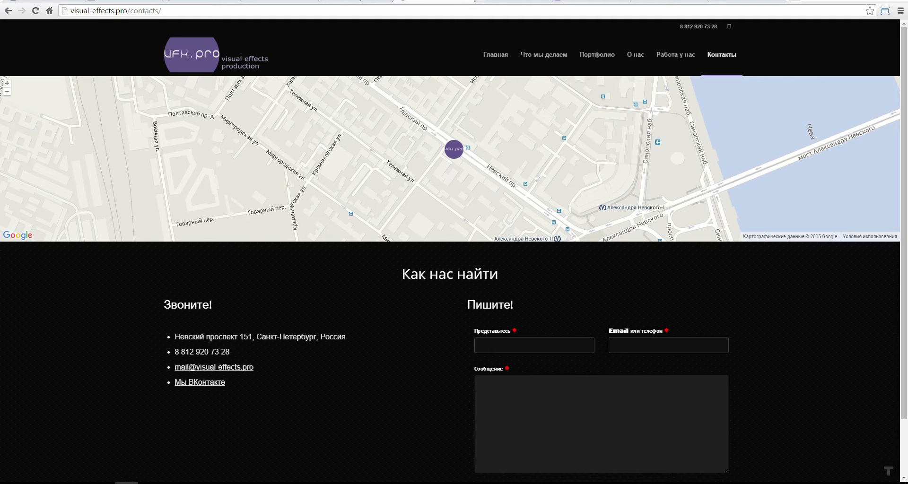
{"action": "left_click", "coordinate": [279, 4]}
{"action": "left_click", "coordinate": [237, 54]}
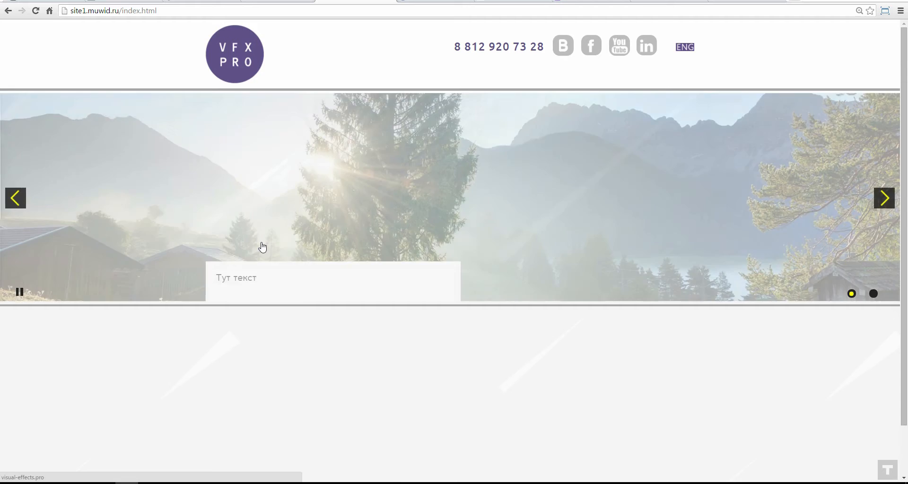
{"action": "scroll", "coordinate": [263, 246], "scroll_direction": "down", "scroll_amount": 7}
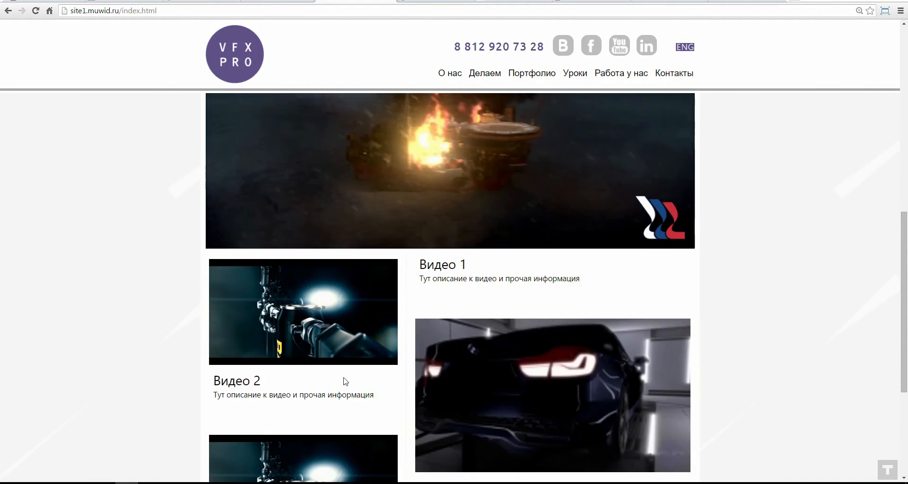
{"action": "scroll", "coordinate": [345, 381], "scroll_direction": "down", "scroll_amount": 3}
{"action": "scroll", "coordinate": [411, 242], "scroll_direction": "up", "scroll_amount": 8}
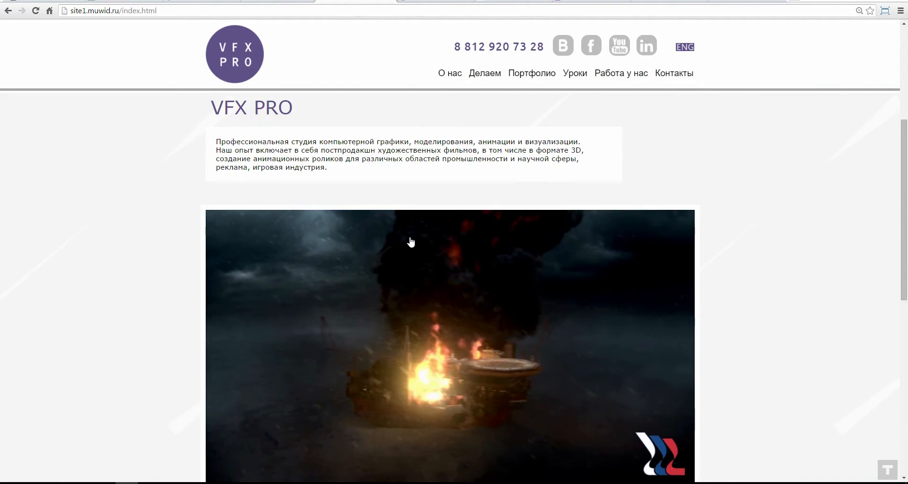
{"action": "scroll", "coordinate": [410, 242], "scroll_direction": "up", "scroll_amount": 5}
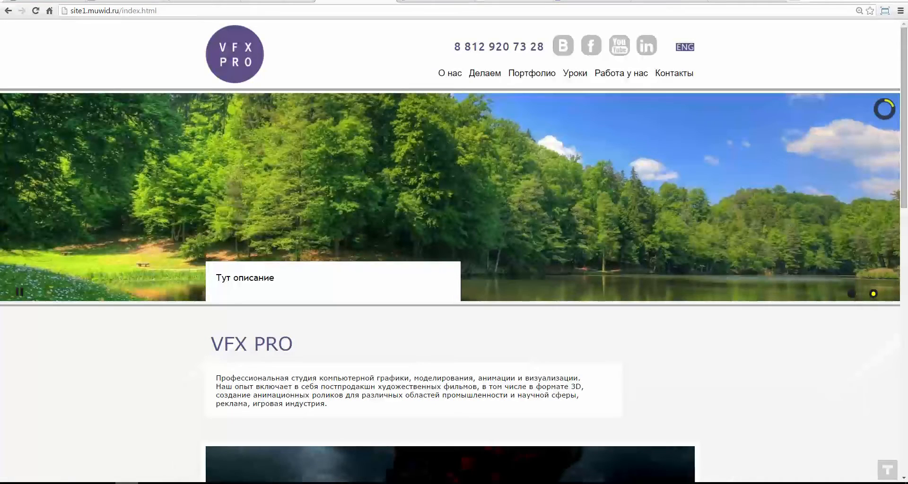
{"action": "left_click", "coordinate": [172, 483]}
{"action": "left_click", "coordinate": [104, 482]}
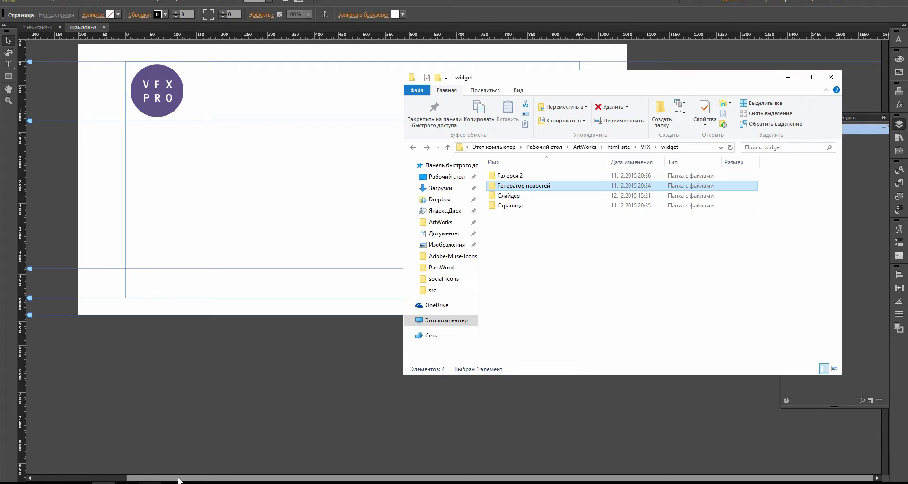
Step: Open the Генератор новостей folder and select js-widget.mucow after php-widget.mucow
{"action": "double_click", "coordinate": [517, 192]}
{"action": "left_click_drag", "start_coordinate": [595, 83], "coordinate": [584, 138]}
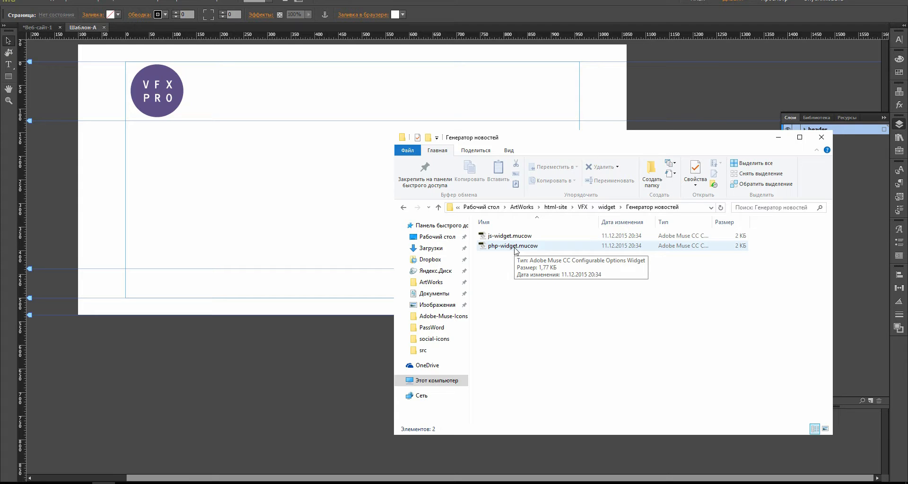
{"action": "left_click", "coordinate": [507, 249]}
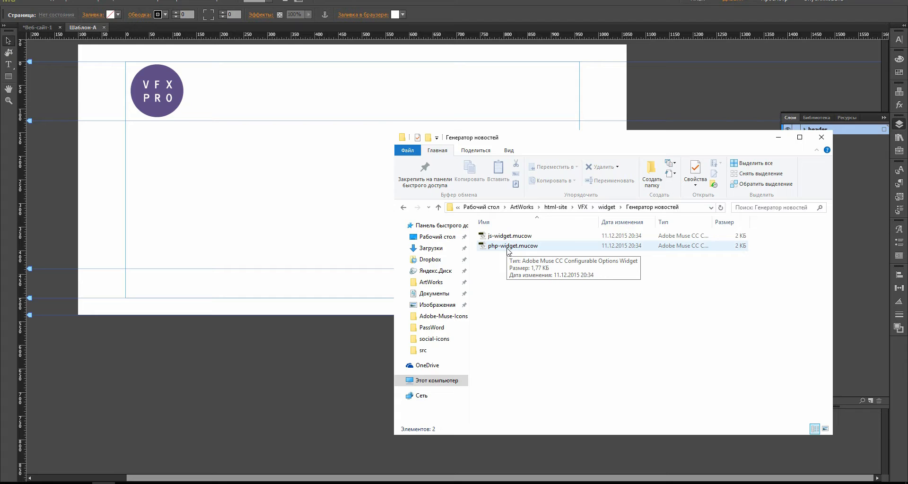
{"action": "left_click", "coordinate": [506, 238]}
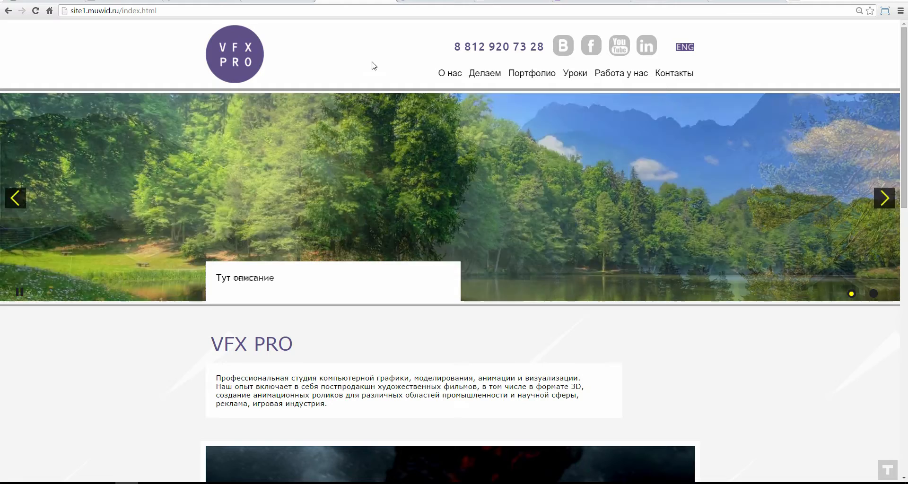
{"action": "scroll", "coordinate": [449, 229], "scroll_direction": "down", "scroll_amount": 7}
{"action": "scroll", "coordinate": [504, 130], "scroll_direction": "up", "scroll_amount": 7}
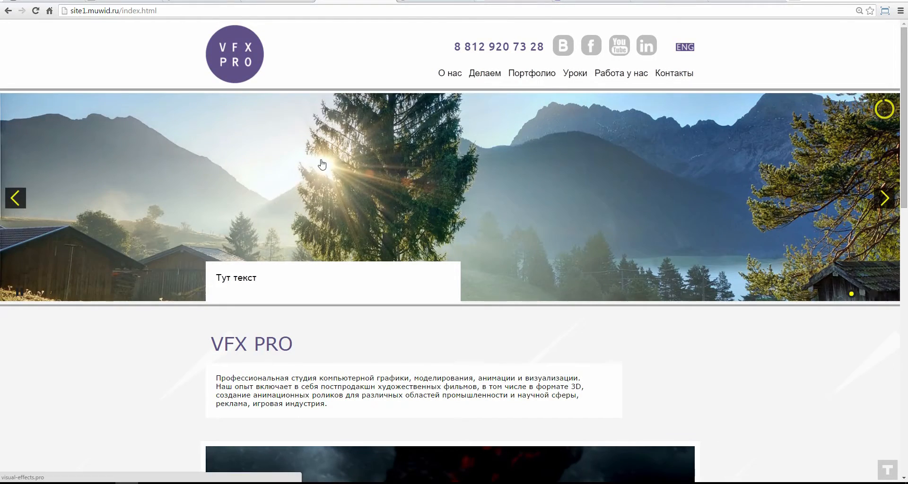
{"action": "scroll", "coordinate": [320, 166], "scroll_direction": "down", "scroll_amount": 5}
{"action": "scroll", "coordinate": [422, 112], "scroll_direction": "up", "scroll_amount": 5}
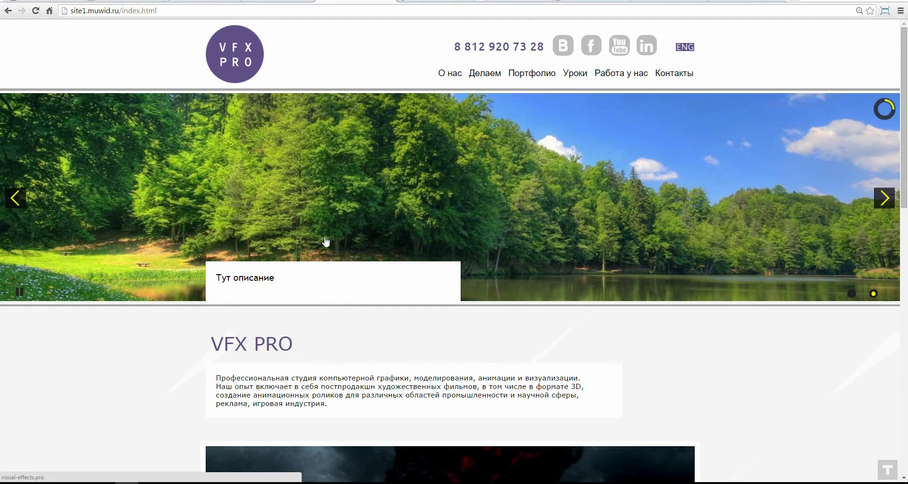
{"action": "left_click", "coordinate": [429, 476]}
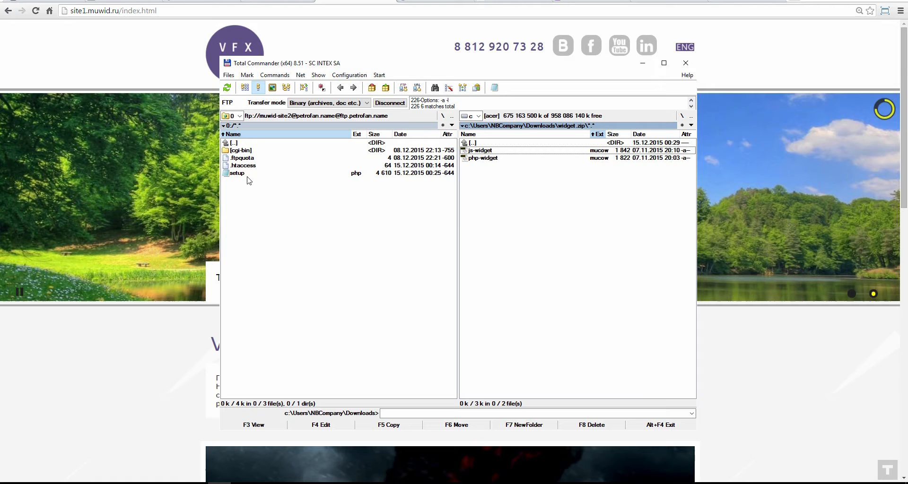
{"action": "left_click", "coordinate": [364, 1]}
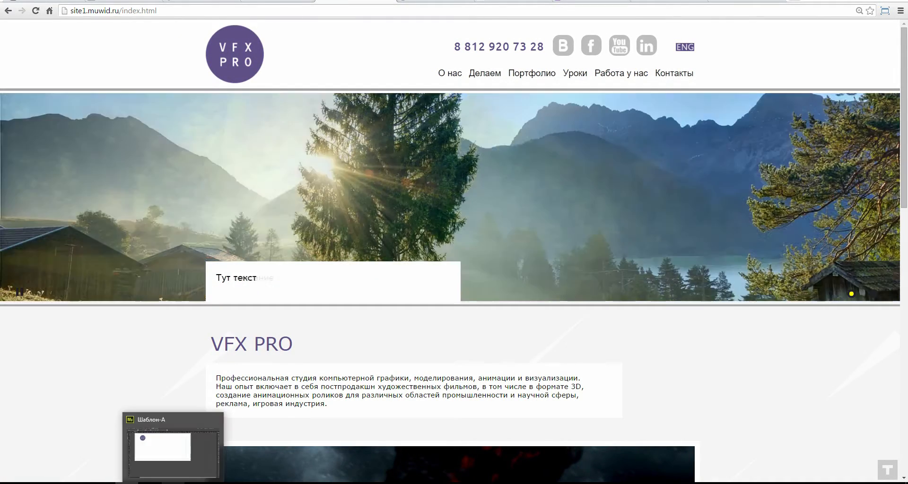
Step: Drop js-widget.mucow onto the Шаблон-А header beside the logo, 571 px wide at Y 62
{"action": "left_click", "coordinate": [156, 437]}
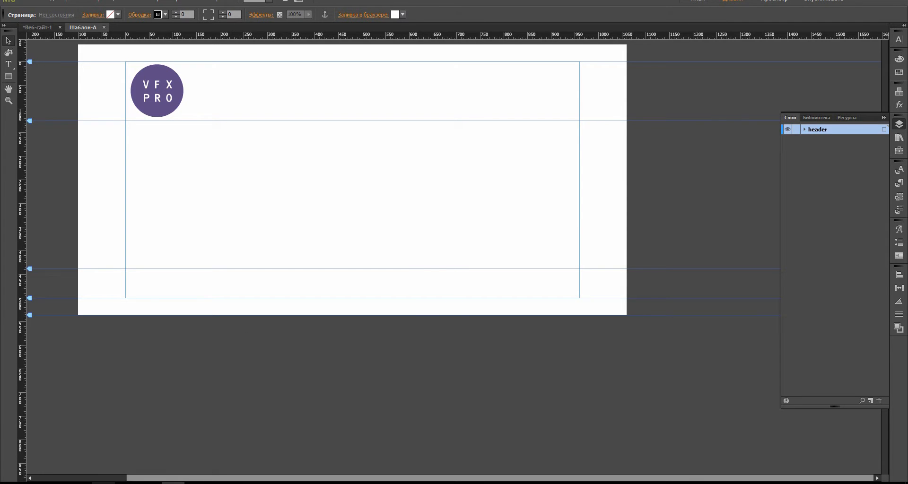
{"action": "left_click", "coordinate": [192, 435]}
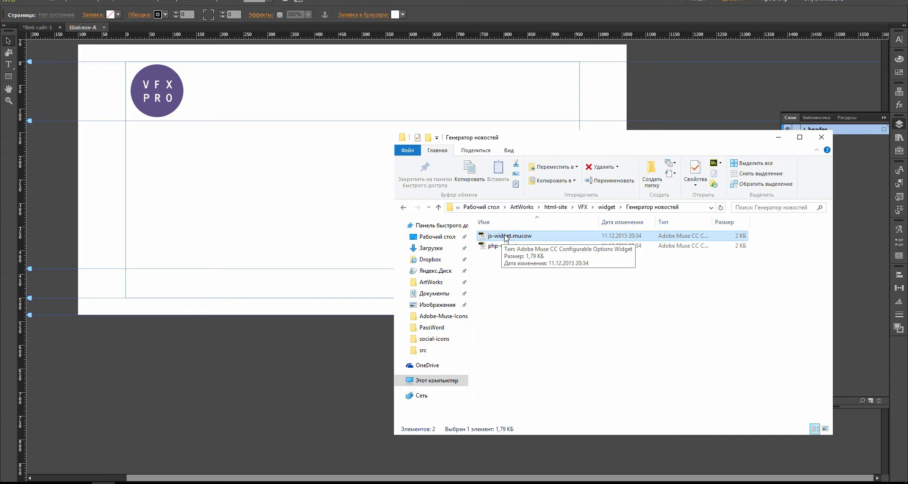
{"action": "left_click_drag", "start_coordinate": [526, 239], "coordinate": [314, 93]}
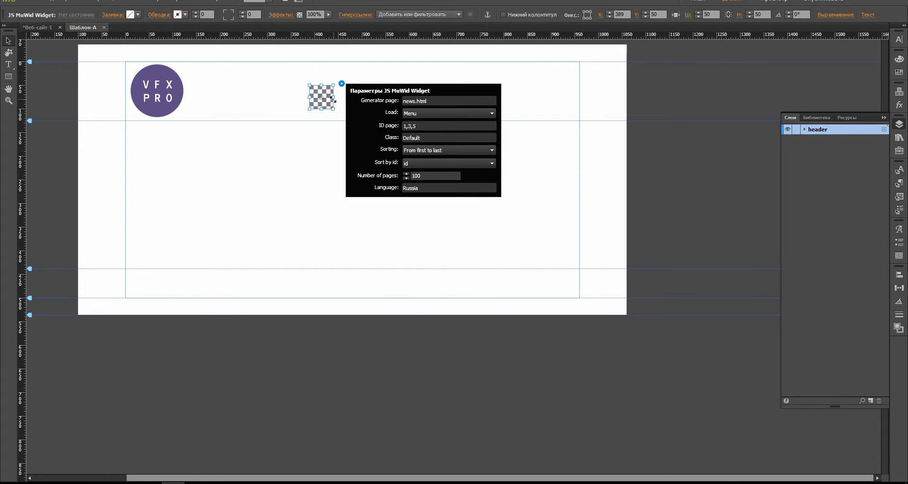
{"action": "left_click_drag", "start_coordinate": [334, 99], "coordinate": [580, 108]}
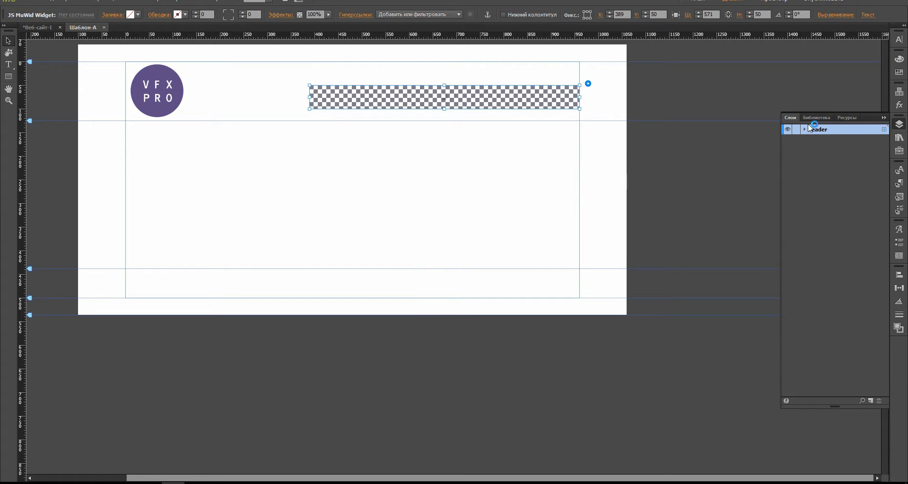
{"action": "left_click_drag", "start_coordinate": [406, 95], "coordinate": [406, 100]}
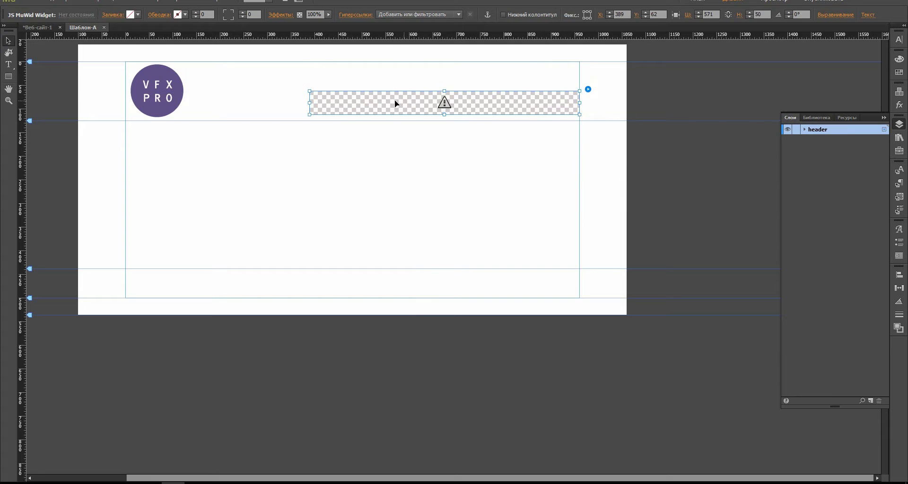
{"action": "left_click", "coordinate": [305, 198]}
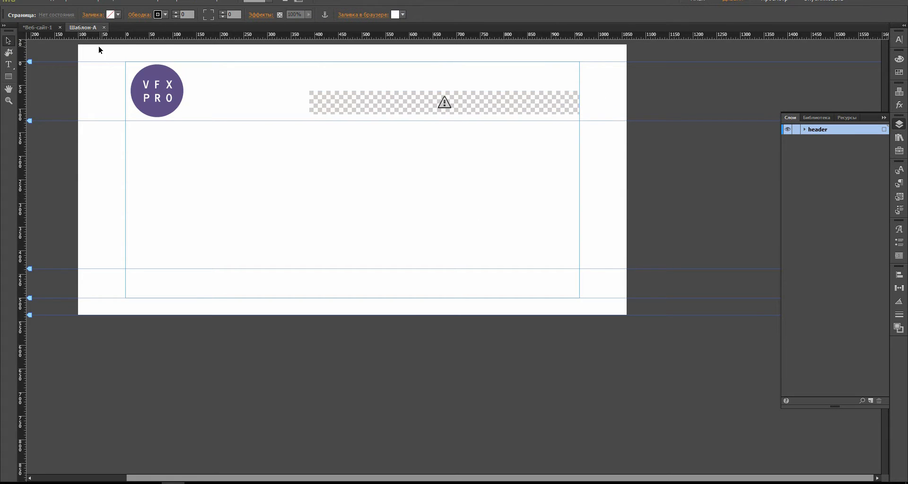
Step: Add a second page next to the Домашняя home page in the site plan
{"action": "left_click", "coordinate": [28, 27]}
{"action": "double_click", "coordinate": [100, 106]}
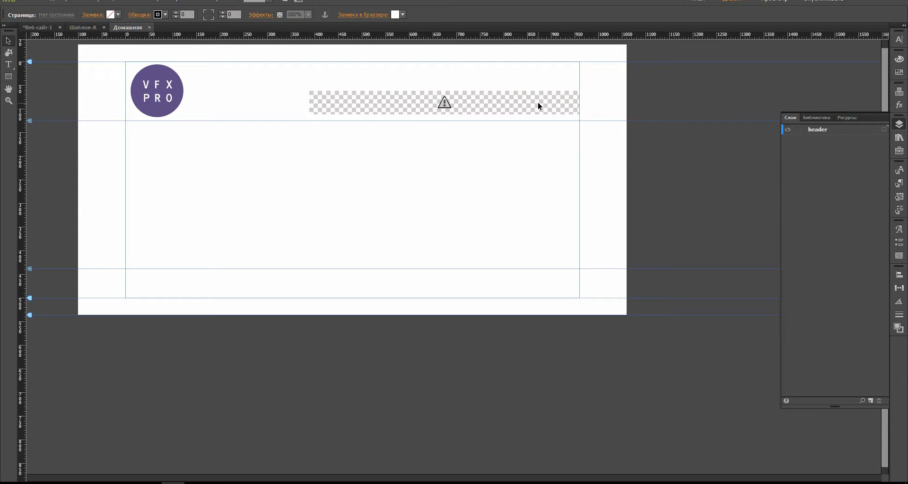
{"action": "left_click", "coordinate": [39, 27]}
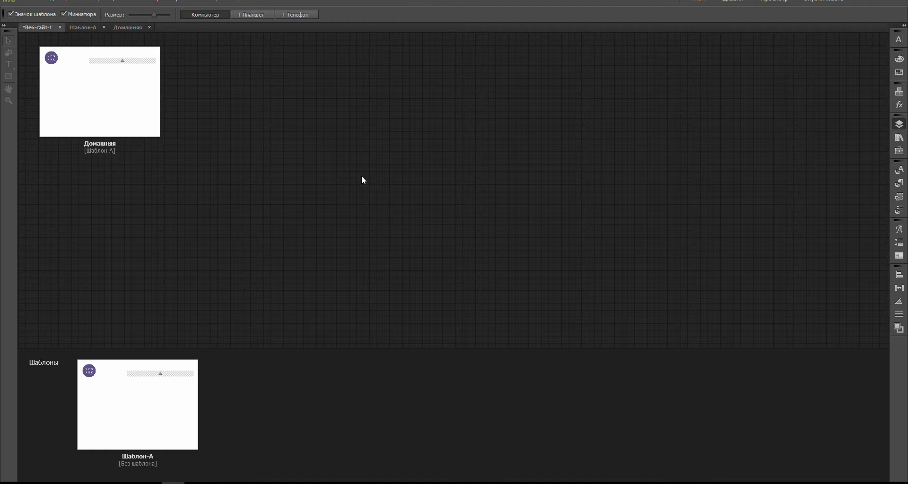
{"action": "left_click", "coordinate": [166, 92]}
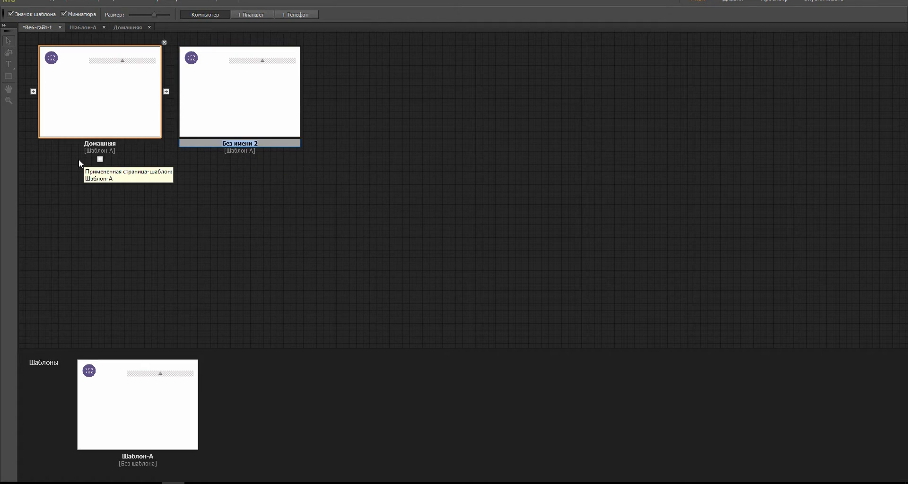
Step: Rename the home page to index and the new page to news
{"action": "double_click", "coordinate": [116, 145]}
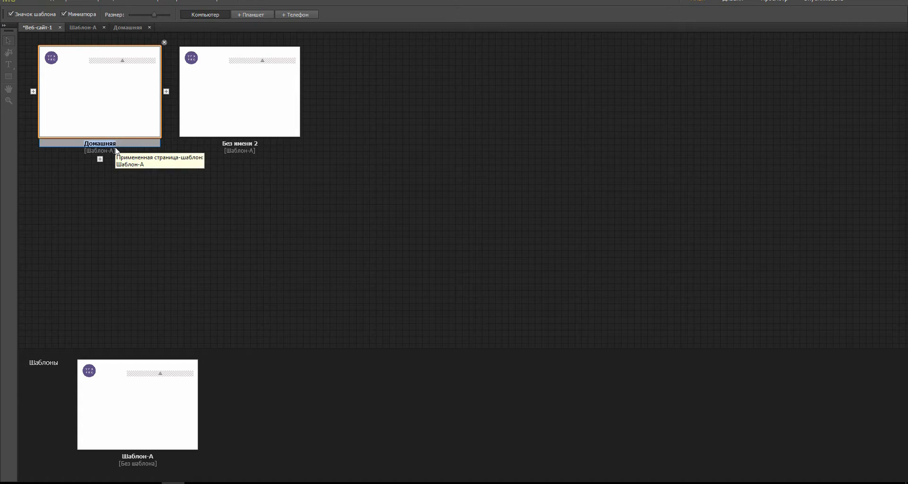
{"action": "key", "text": "BackSpace"}
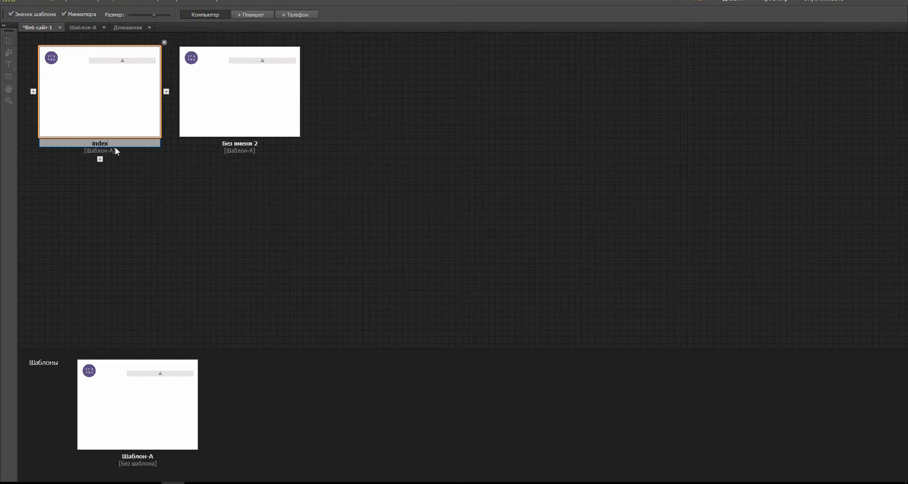
{"action": "key", "text": "Return"}
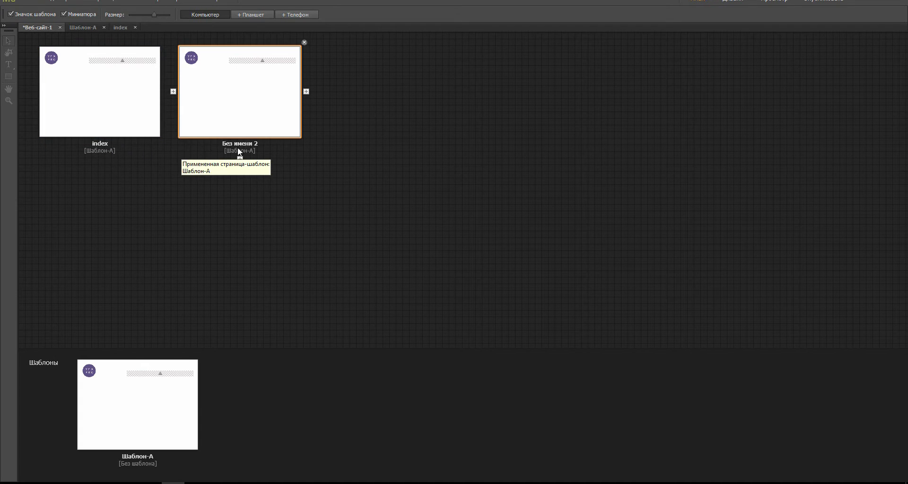
{"action": "left_click", "coordinate": [249, 144]}
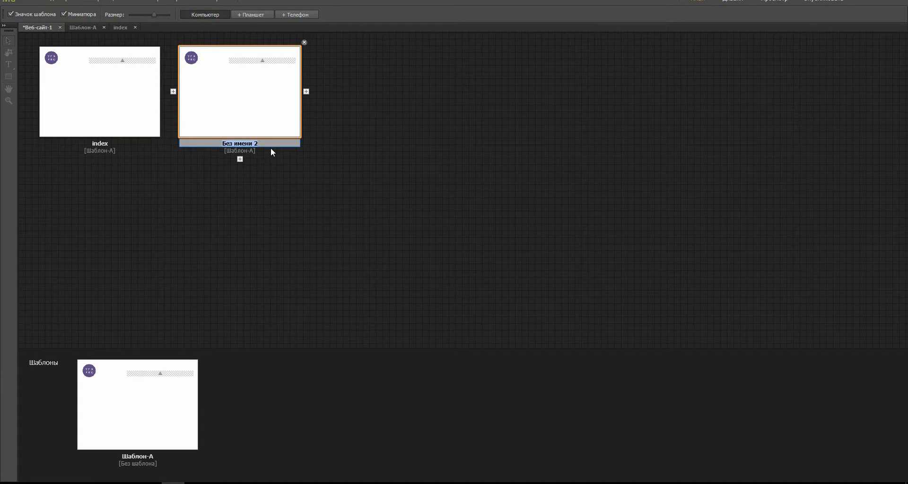
{"action": "type", "text": "new"}
{"action": "key", "text": "Return"}
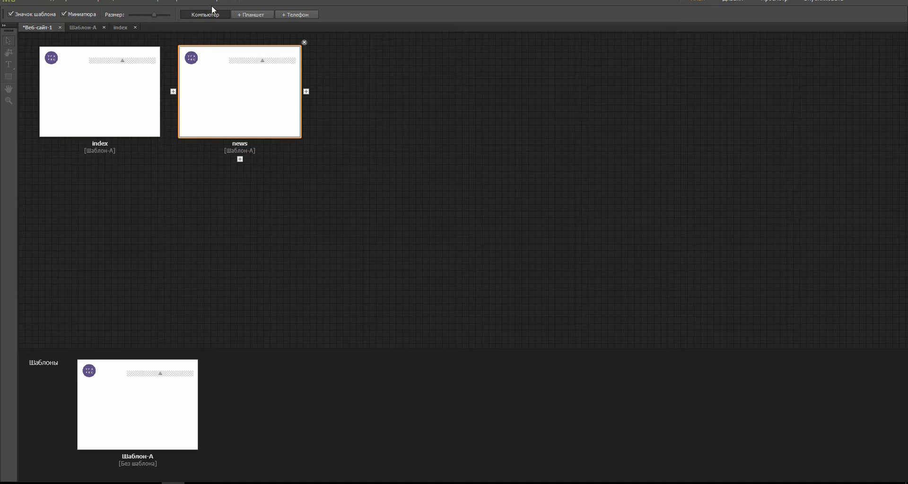
{"action": "left_click", "coordinate": [333, 87]}
{"action": "left_click", "coordinate": [133, 479]}
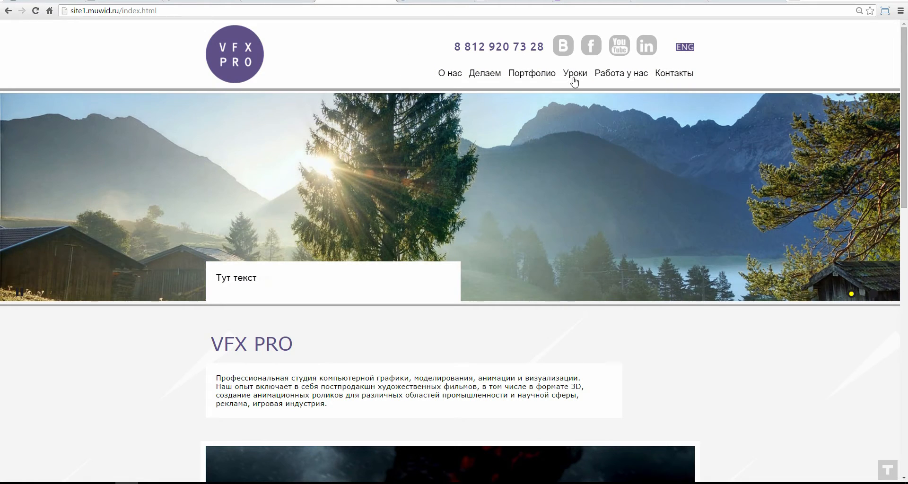
{"action": "left_click", "coordinate": [574, 80]}
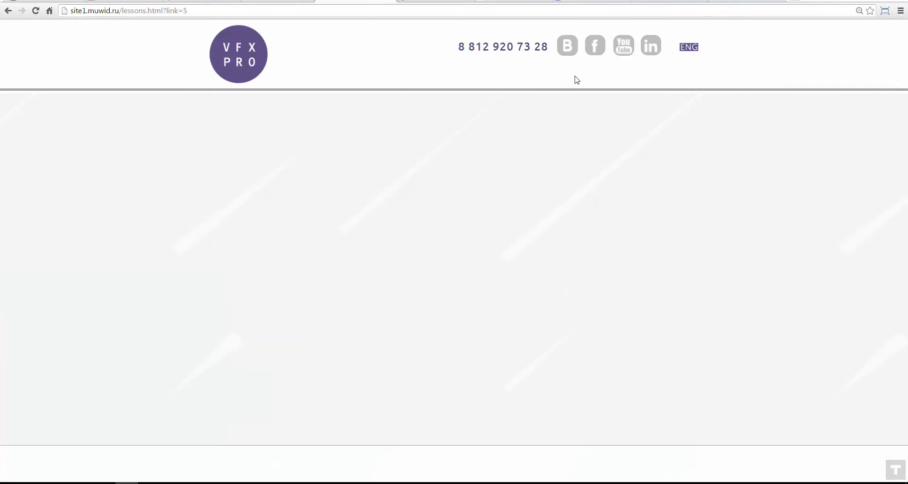
{"action": "left_click_drag", "start_coordinate": [122, 10], "coordinate": [146, 10]}
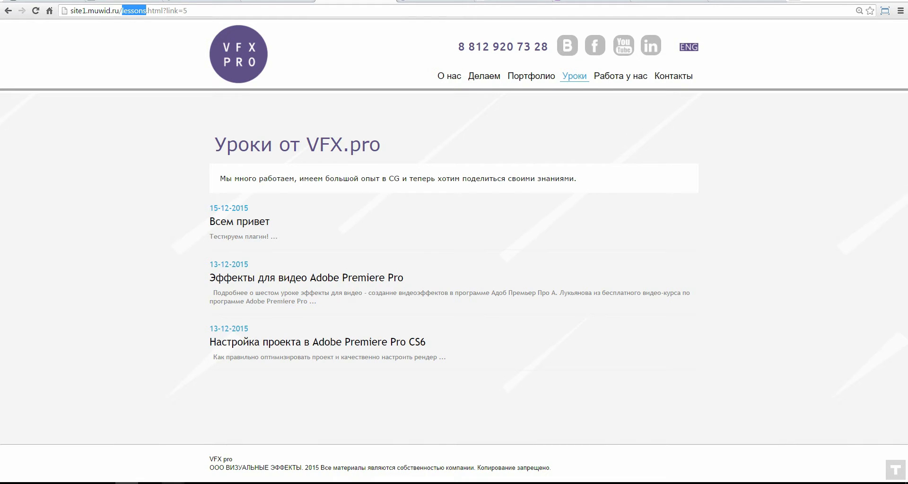
{"action": "left_click", "coordinate": [173, 482]}
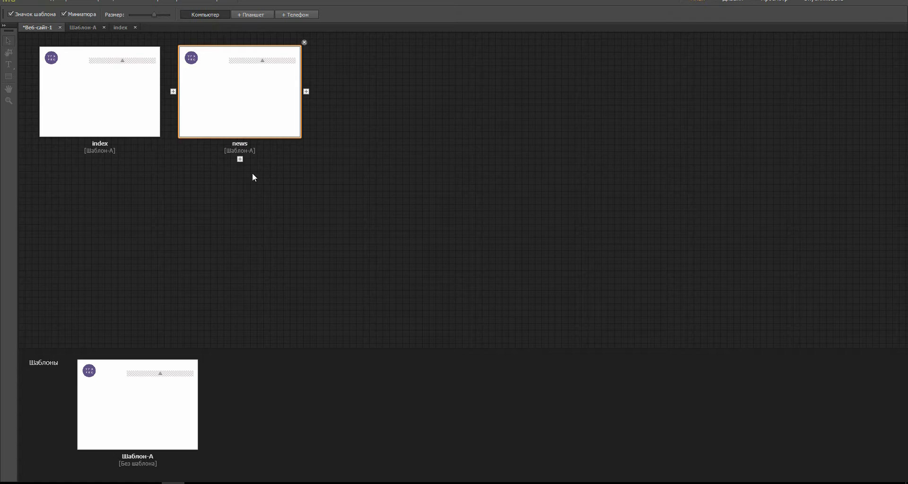
{"action": "left_click", "coordinate": [126, 483]}
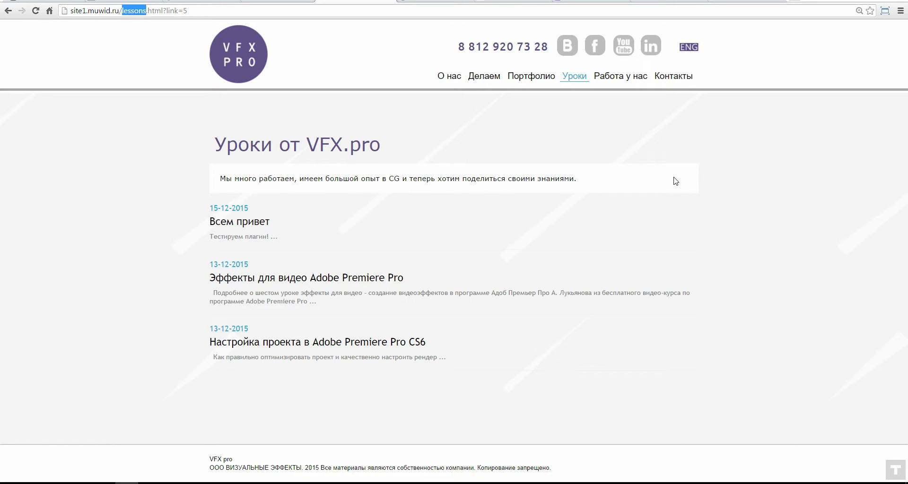
{"action": "left_click", "coordinate": [255, 303]}
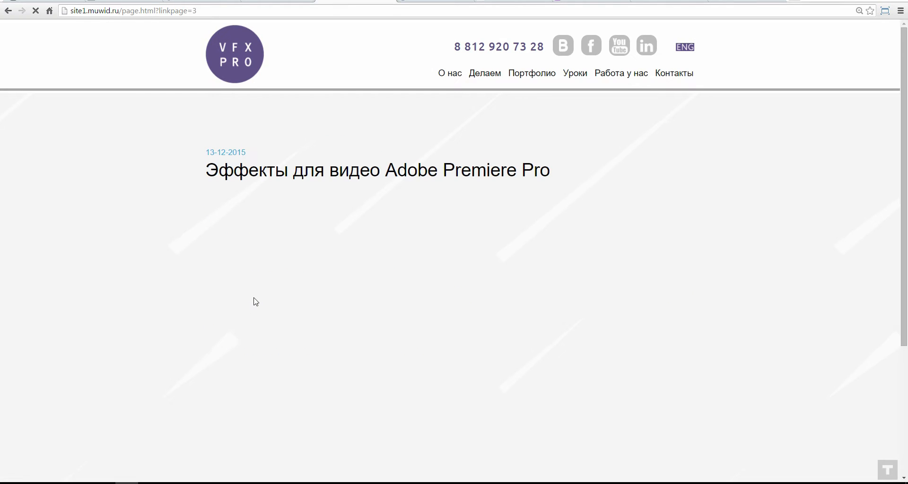
{"action": "scroll", "coordinate": [641, 200], "scroll_direction": "down", "scroll_amount": 2}
{"action": "scroll", "coordinate": [641, 200], "scroll_direction": "down", "scroll_amount": 1}
{"action": "scroll", "coordinate": [215, 285], "scroll_direction": "up", "scroll_amount": 3}
{"action": "scroll", "coordinate": [4, 287], "scroll_direction": "down", "scroll_amount": 4}
{"action": "scroll", "coordinate": [849, 361], "scroll_direction": "up", "scroll_amount": 2}
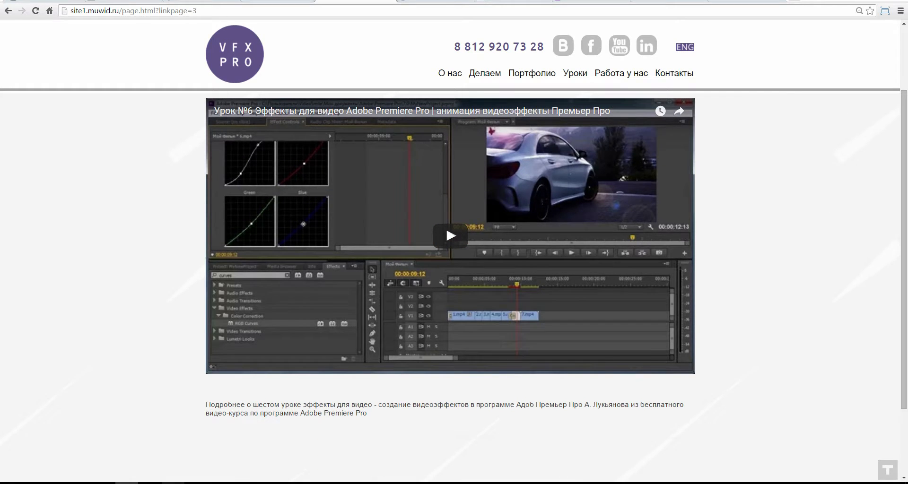
{"action": "left_click", "coordinate": [173, 483]}
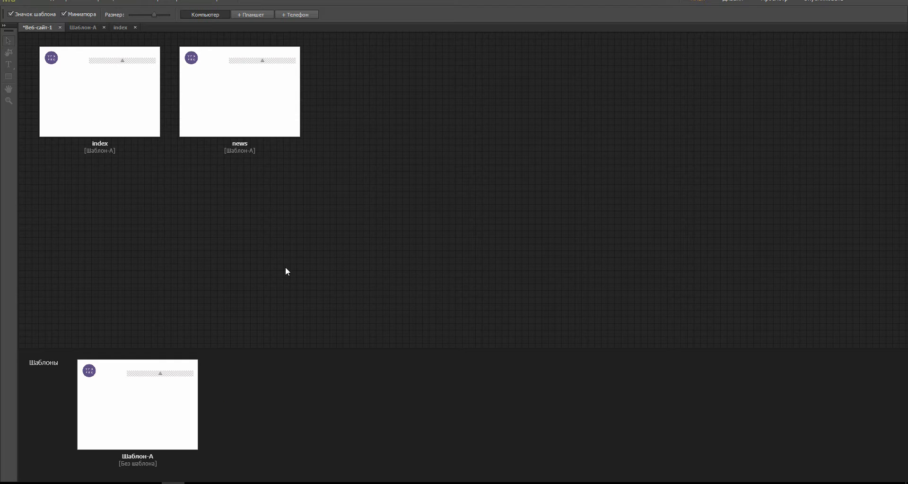
Step: Add a child page named page under the news page
{"action": "left_click", "coordinate": [240, 159]}
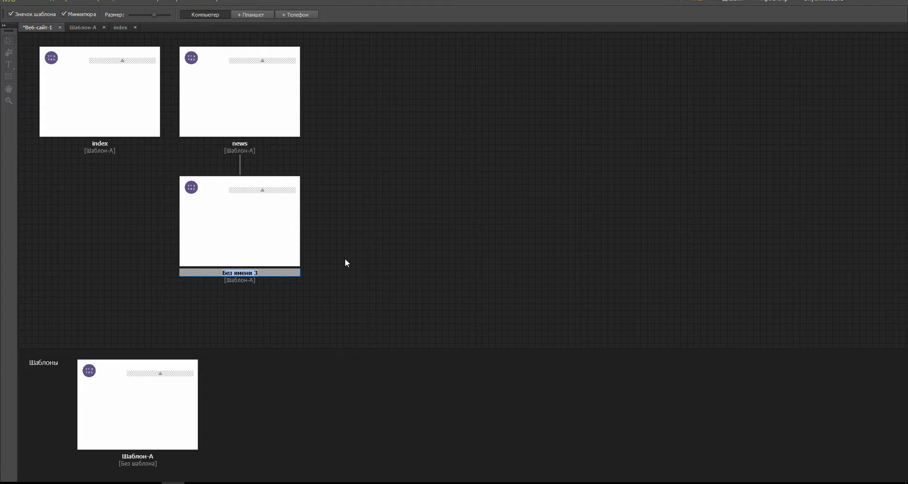
{"action": "type", "text": "page"}
{"action": "key", "text": "Return"}
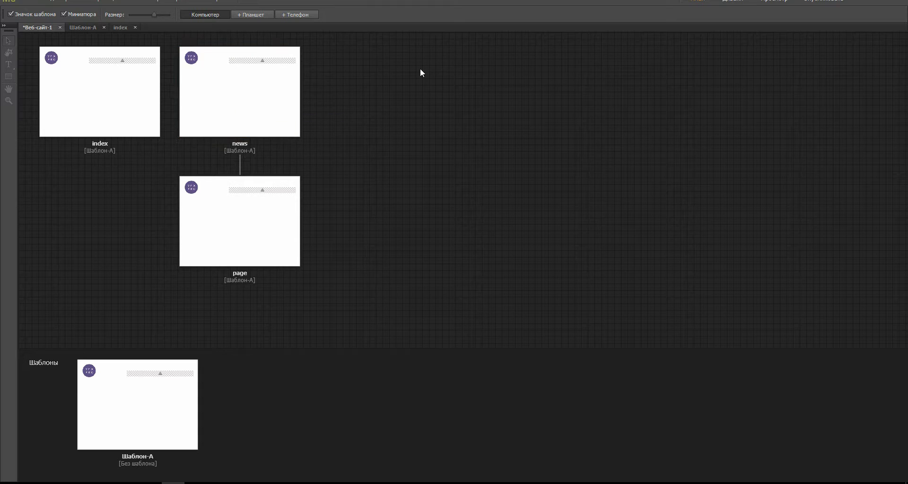
Step: On the news page, create a layer named body and move it below header
{"action": "double_click", "coordinate": [241, 91]}
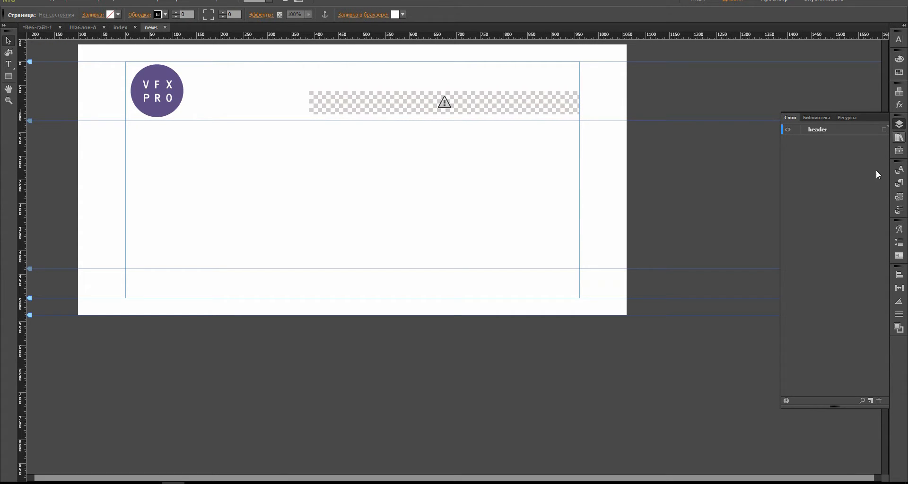
{"action": "left_click", "coordinate": [871, 400]}
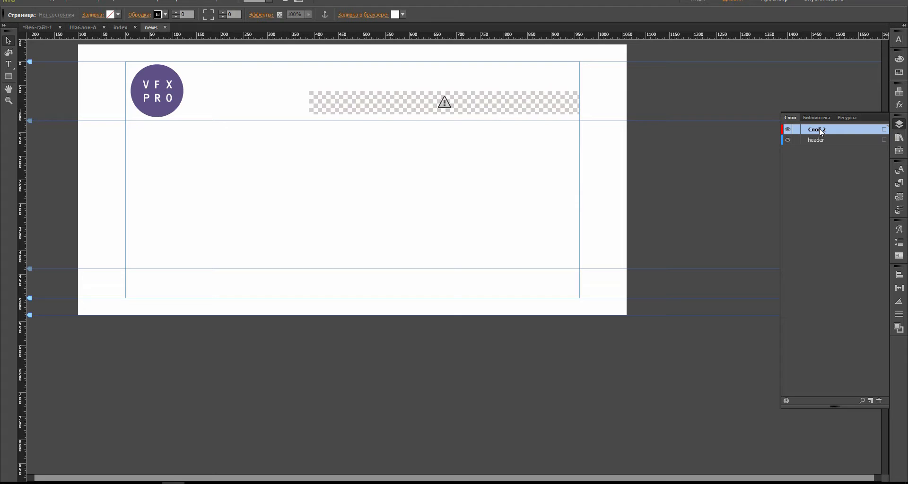
{"action": "double_click", "coordinate": [820, 130]}
{"action": "type", "text": "b"}
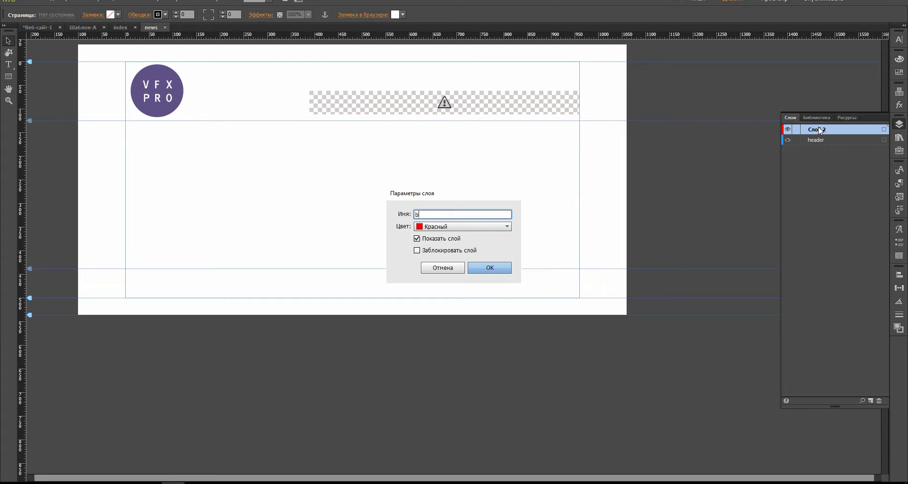
{"action": "type", "text": "ody"}
{"action": "key", "text": "Return"}
{"action": "left_click_drag", "start_coordinate": [824, 136], "coordinate": [836, 149]}
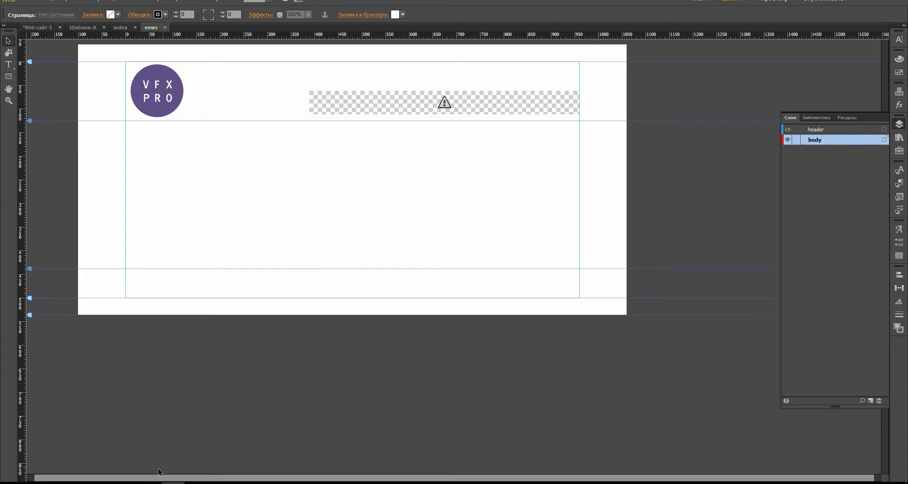
Step: Bring up the widget folder listing Галерея 2, Генератор новостей, Слайдер and Страница
{"action": "mouse_move", "coordinate": [115, 482]}
{"action": "left_click", "coordinate": [104, 444]}
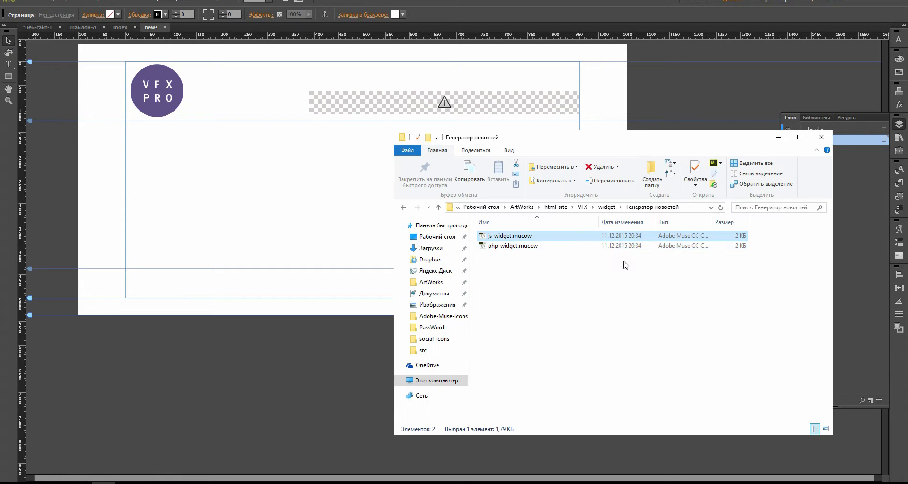
{"action": "left_click", "coordinate": [403, 208]}
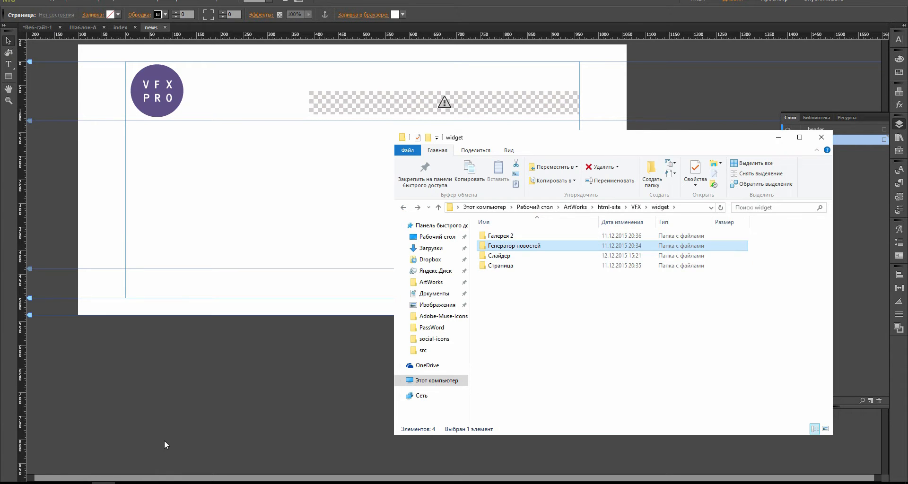
Step: Open the Страницы section of the MuWid admin panel in Chrome
{"action": "left_click", "coordinate": [163, 441]}
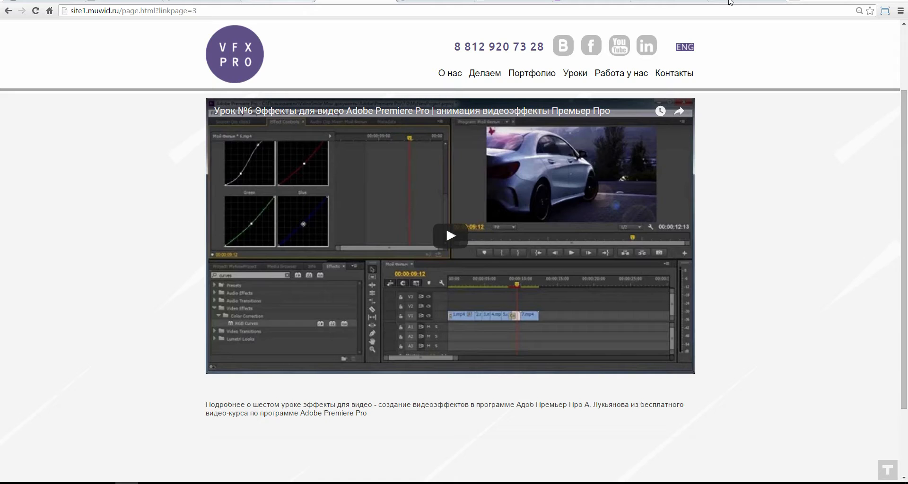
{"action": "left_click", "coordinate": [731, 2]}
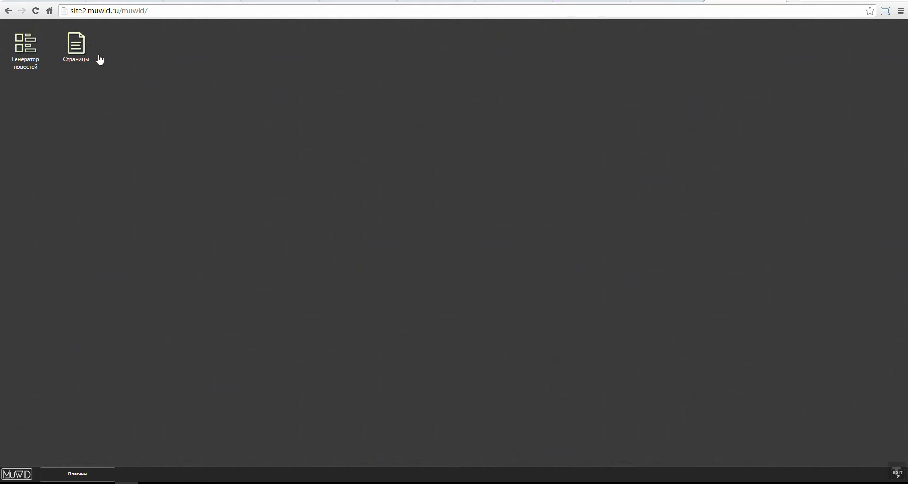
{"action": "double_click", "coordinate": [72, 52]}
Step: Back in Explorer, open the Страница widget folder
{"action": "mouse_move", "coordinate": [103, 482]}
{"action": "left_click", "coordinate": [162, 444]}
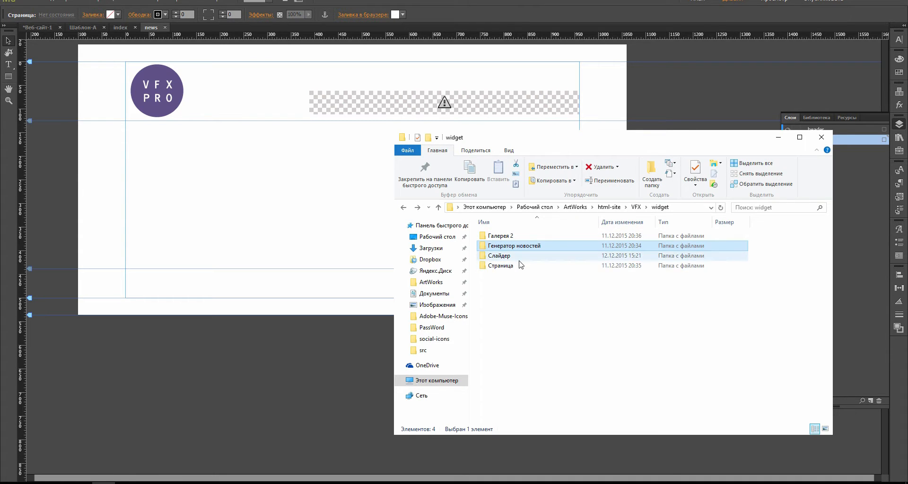
{"action": "double_click", "coordinate": [520, 265]}
Step: Place js-widget.mucow on the news page as a full-width 960 × 50 strip at Y 180
{"action": "left_click_drag", "start_coordinate": [510, 236], "coordinate": [580, 194]}
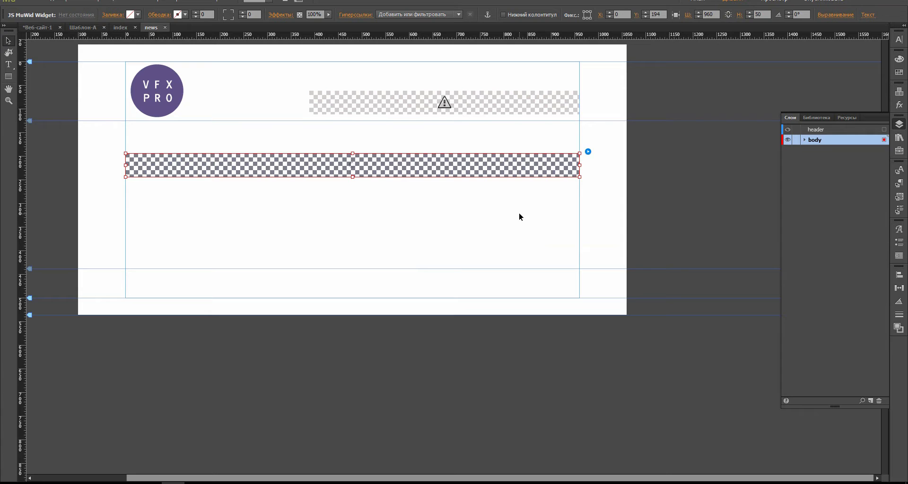
{"action": "left_click", "coordinate": [588, 152]}
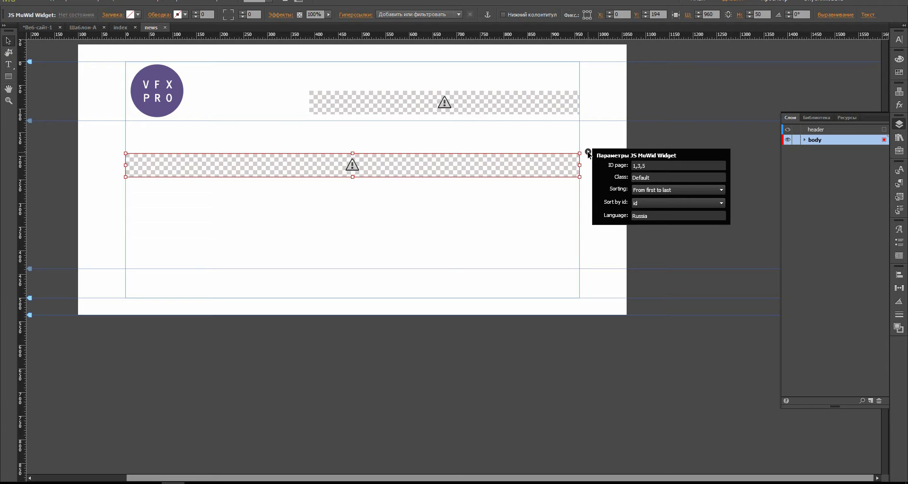
{"action": "left_click", "coordinate": [352, 143]}
{"action": "left_click", "coordinate": [264, 164]}
{"action": "mouse_move", "coordinate": [264, 163]}
{"action": "left_mouse_down"}
{"action": "mouse_move", "coordinate": [254, 188]}
{"action": "mouse_move", "coordinate": [267, 159]}
{"action": "left_mouse_up"}
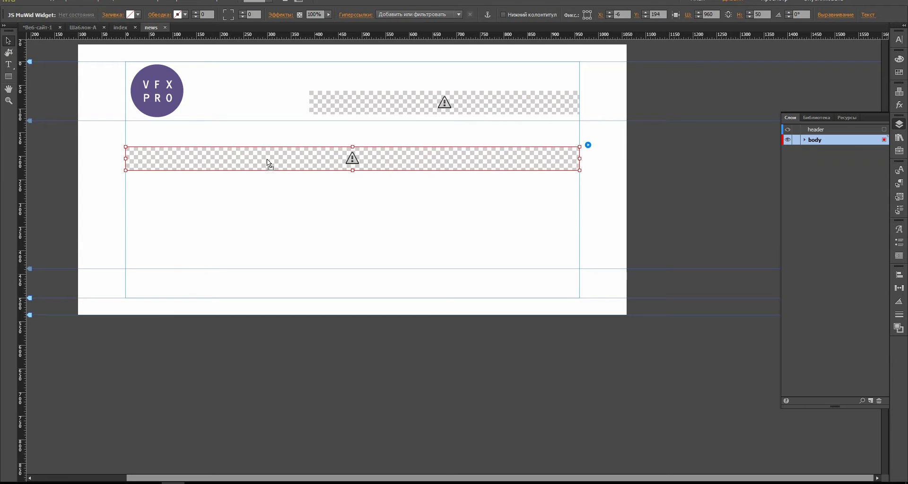
{"action": "mouse_move", "coordinate": [579, 158]}
{"action": "left_mouse_down"}
{"action": "mouse_move", "coordinate": [376, 157]}
{"action": "mouse_move", "coordinate": [580, 158]}
{"action": "left_mouse_up"}
{"action": "left_click", "coordinate": [509, 195]}
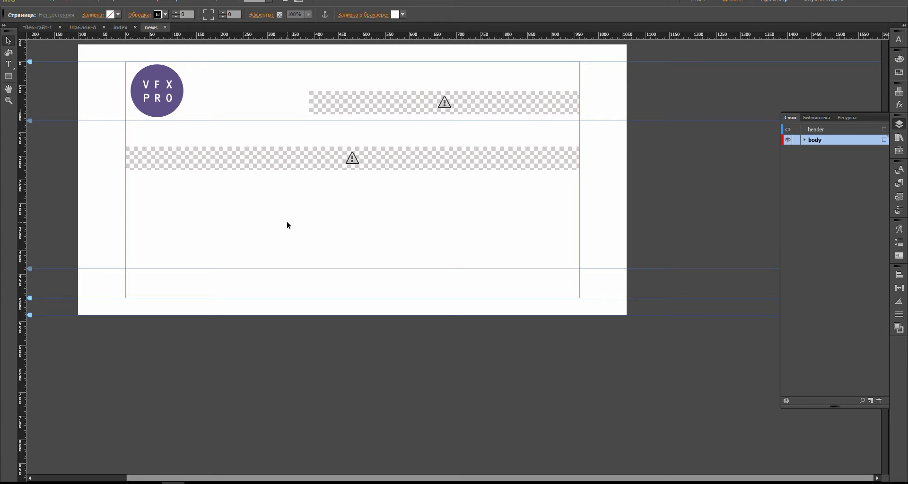
Step: Compare the news widget with the Шаблон-А header widget, then move the folder window beside Muse
{"action": "left_click", "coordinate": [291, 168]}
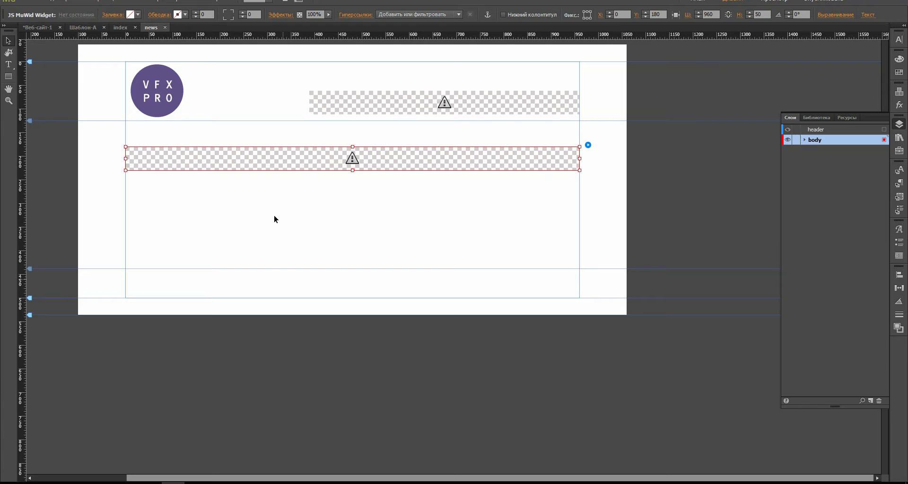
{"action": "left_click", "coordinate": [83, 27]}
{"action": "left_click", "coordinate": [457, 100]}
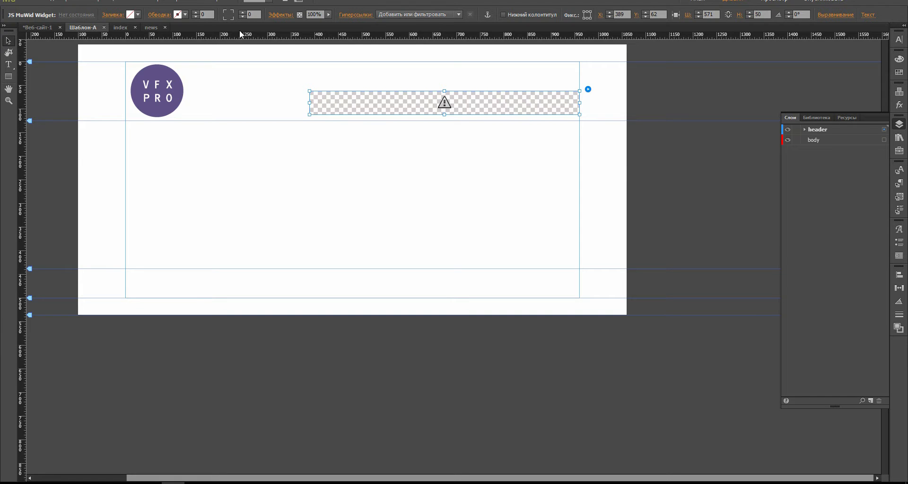
{"action": "left_click", "coordinate": [151, 27]}
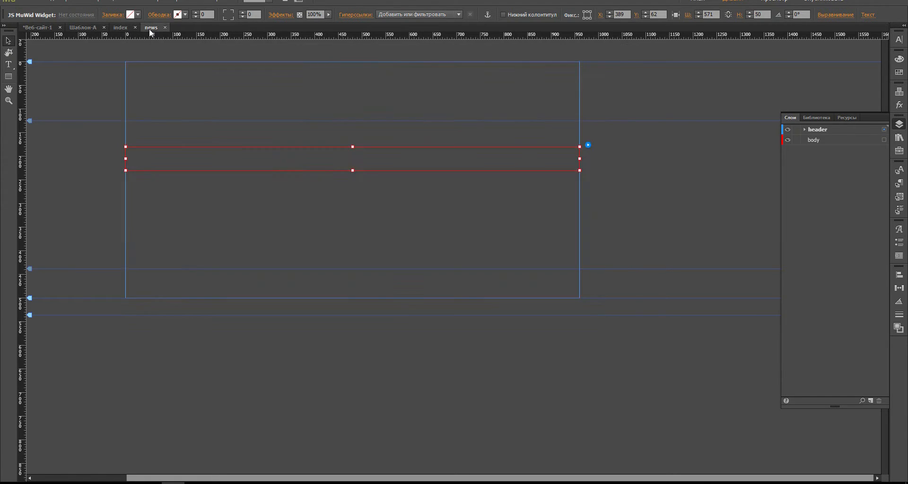
{"action": "left_click", "coordinate": [149, 198]}
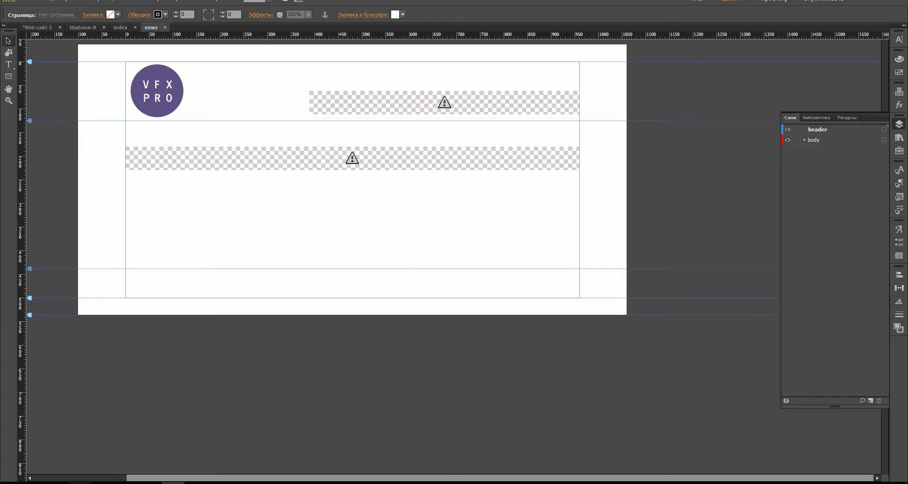
{"action": "left_click", "coordinate": [93, 483]}
{"action": "left_click_drag", "start_coordinate": [612, 142], "coordinate": [685, 153]}
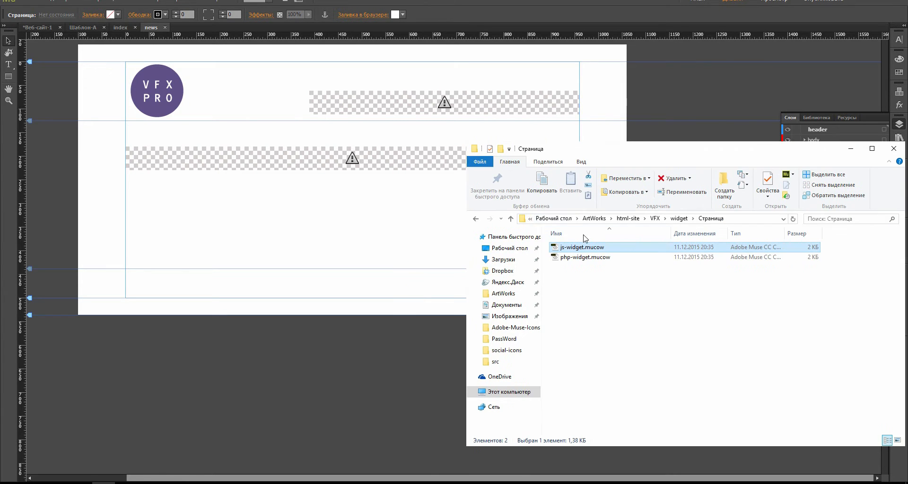
Step: Add a second Генератор новостей js-widget.mucow to news, 960 wide at Y 236, then show the site plan
{"action": "left_click", "coordinate": [476, 219]}
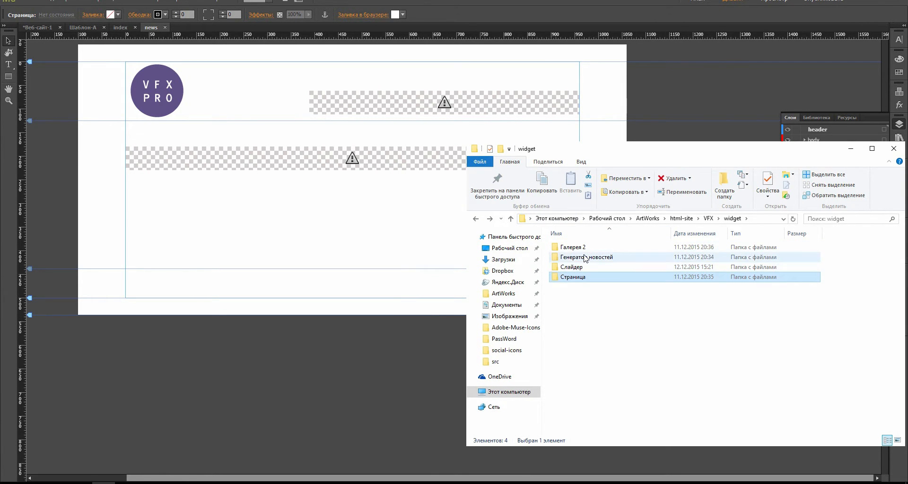
{"action": "double_click", "coordinate": [582, 258]}
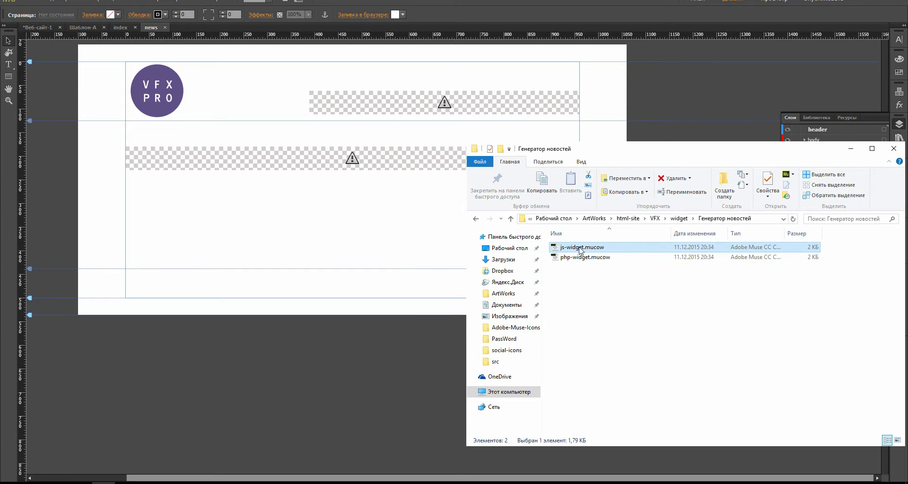
{"action": "left_click_drag", "start_coordinate": [581, 248], "coordinate": [126, 182]}
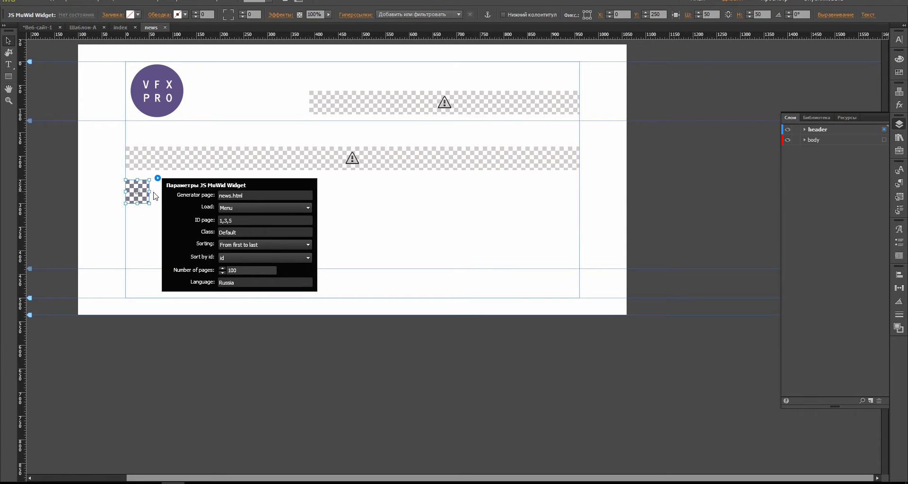
{"action": "left_click", "coordinate": [149, 194]}
{"action": "left_click_drag", "start_coordinate": [150, 191], "coordinate": [580, 196]}
{"action": "left_click_drag", "start_coordinate": [350, 191], "coordinate": [354, 183]}
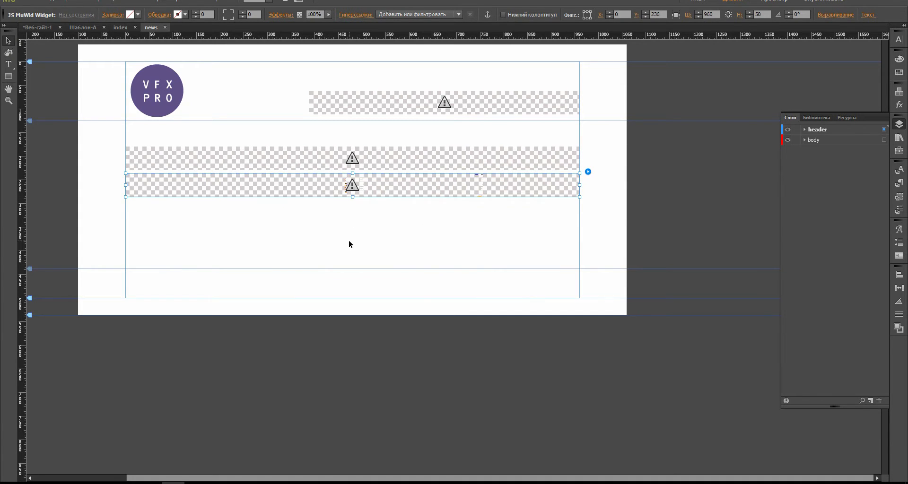
{"action": "left_click", "coordinate": [347, 240]}
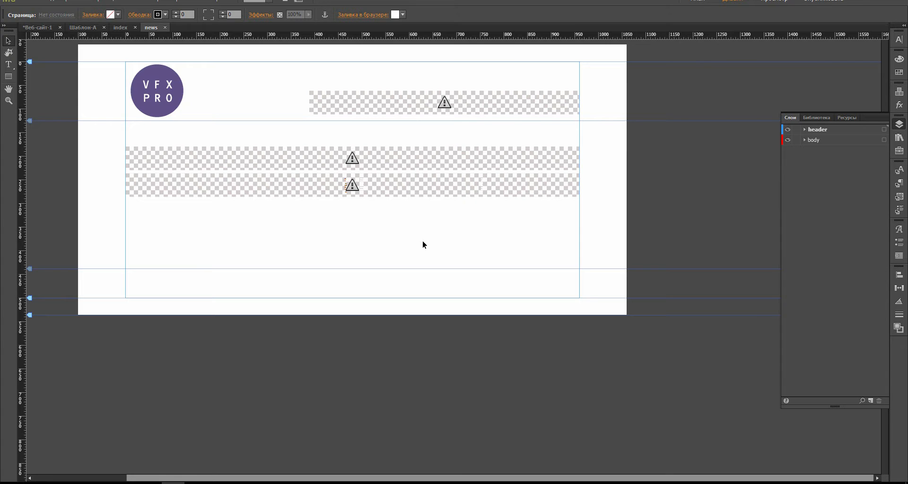
{"action": "left_click", "coordinate": [41, 27]}
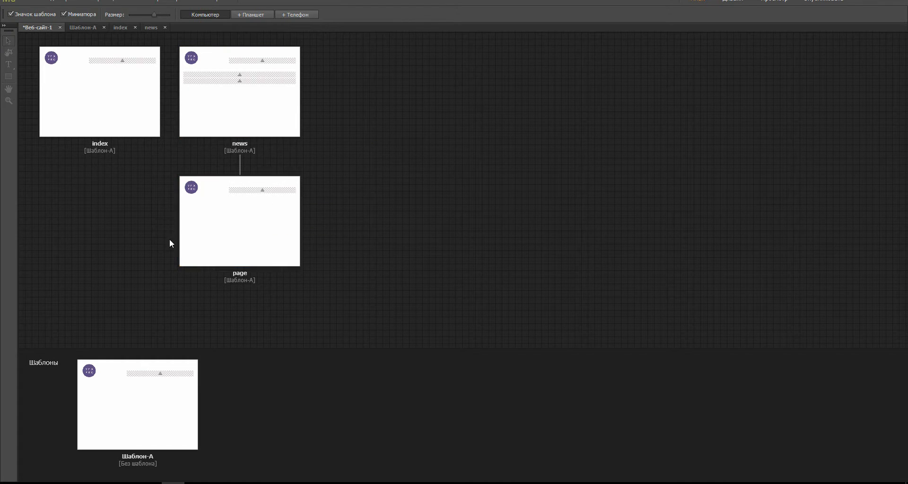
Step: Open the page layout, select the lower widget strip on news, and return to page
{"action": "double_click", "coordinate": [220, 227]}
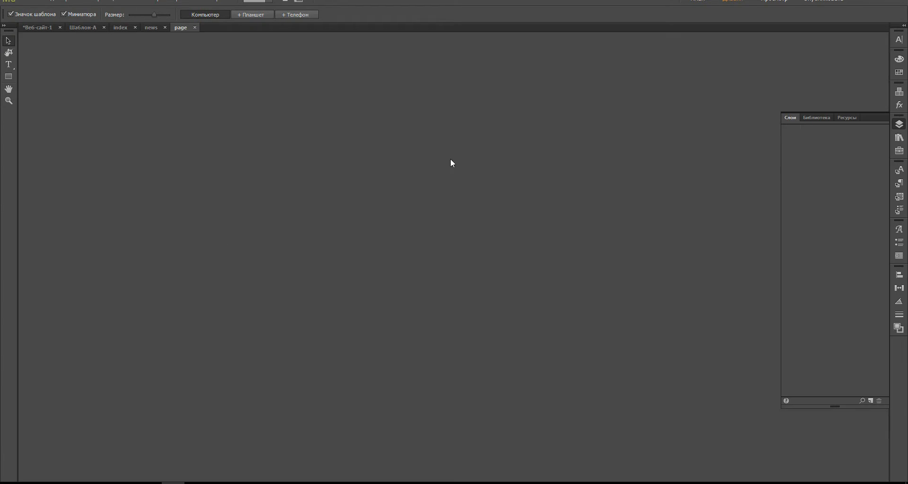
{"action": "left_click", "coordinate": [150, 27]}
{"action": "left_click", "coordinate": [237, 185]}
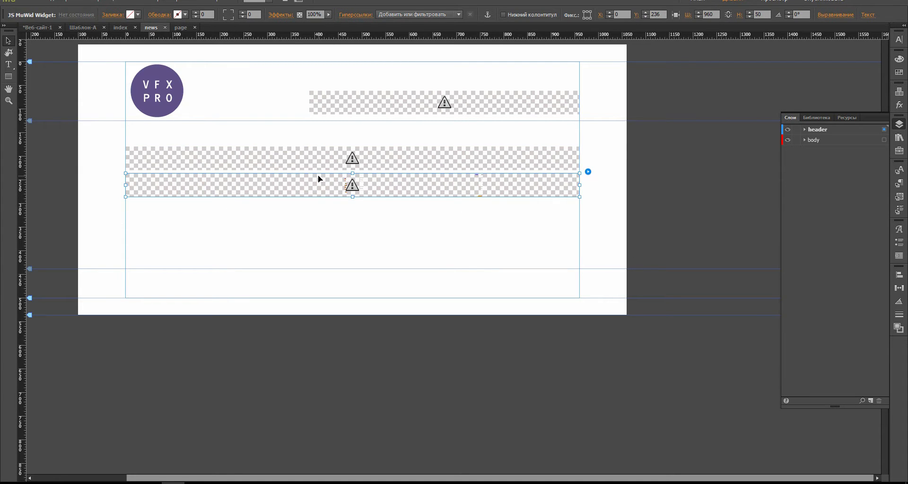
{"action": "left_click", "coordinate": [182, 27]}
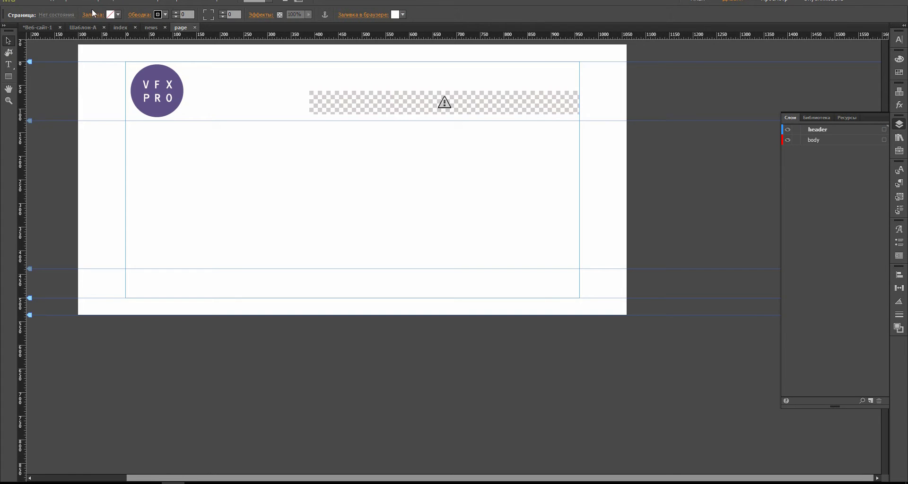
Step: Paste the copied widget strip below the header, then delete it again
{"action": "left_click", "coordinate": [55, 2]}
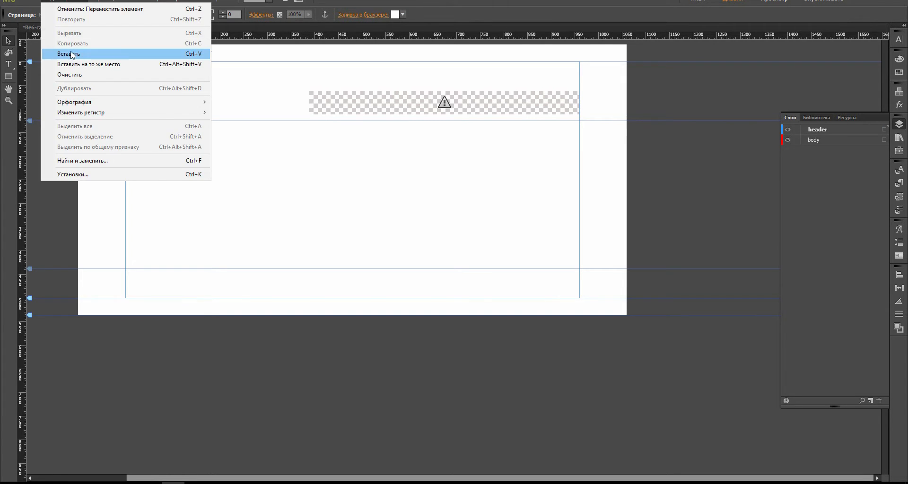
{"action": "left_click", "coordinate": [71, 54]}
{"action": "left_click_drag", "start_coordinate": [178, 194], "coordinate": [178, 167]}
{"action": "left_click", "coordinate": [205, 234]}
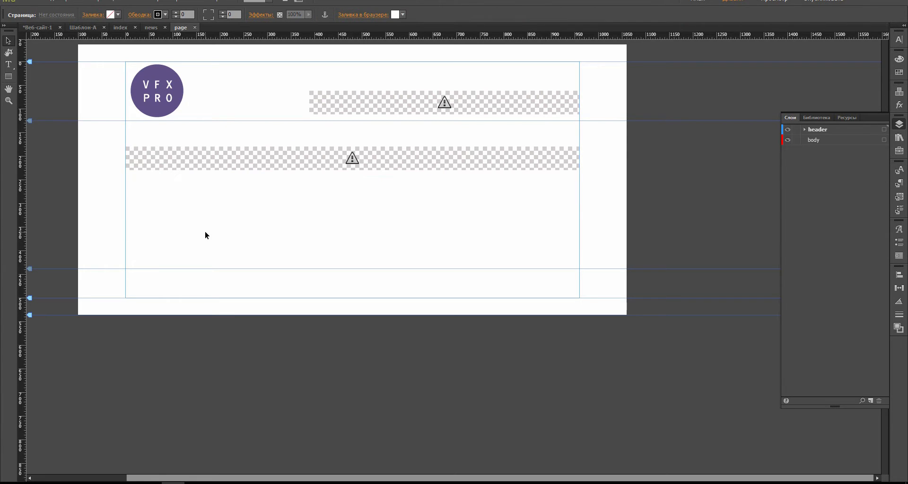
{"action": "left_click", "coordinate": [383, 154]}
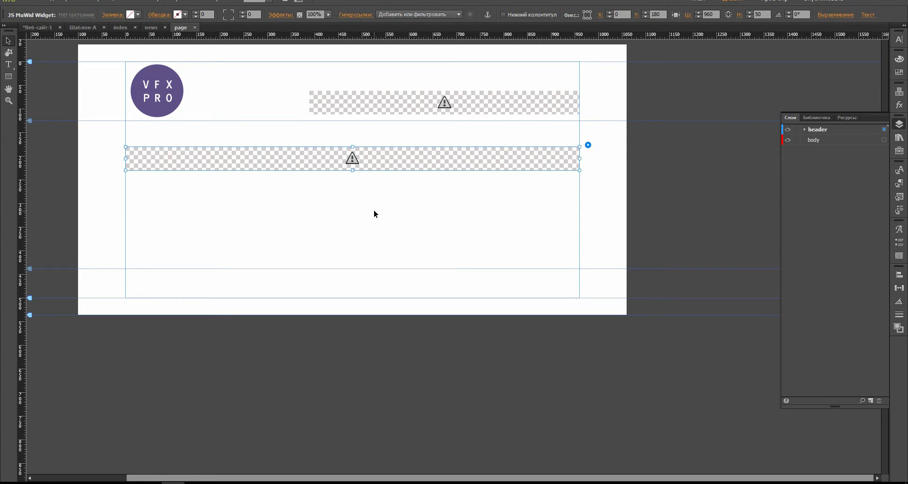
{"action": "key", "text": "Delete"}
Step: Place js-widget.mucow from the news generator folder on the page and stretch it to 960 px
{"action": "key", "text": "alt+Tab"}
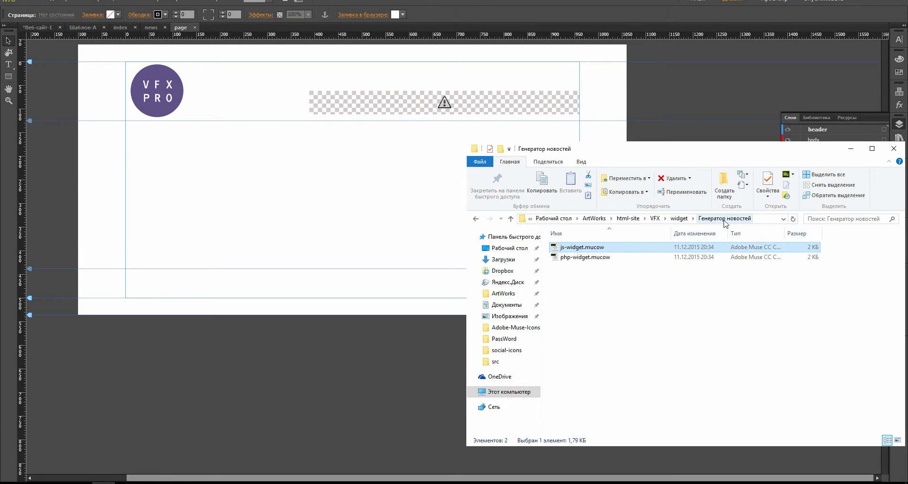
{"action": "left_click_drag", "start_coordinate": [593, 248], "coordinate": [137, 149]}
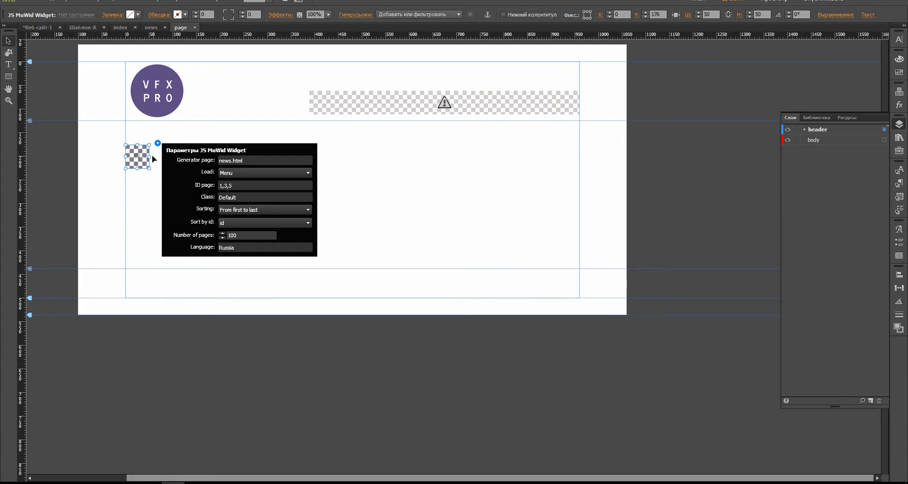
{"action": "left_click", "coordinate": [151, 158]}
{"action": "left_click_drag", "start_coordinate": [150, 157], "coordinate": [581, 163]}
Step: Switch to the Шаблон-А template and open the header widget's settings
{"action": "left_click", "coordinate": [443, 248]}
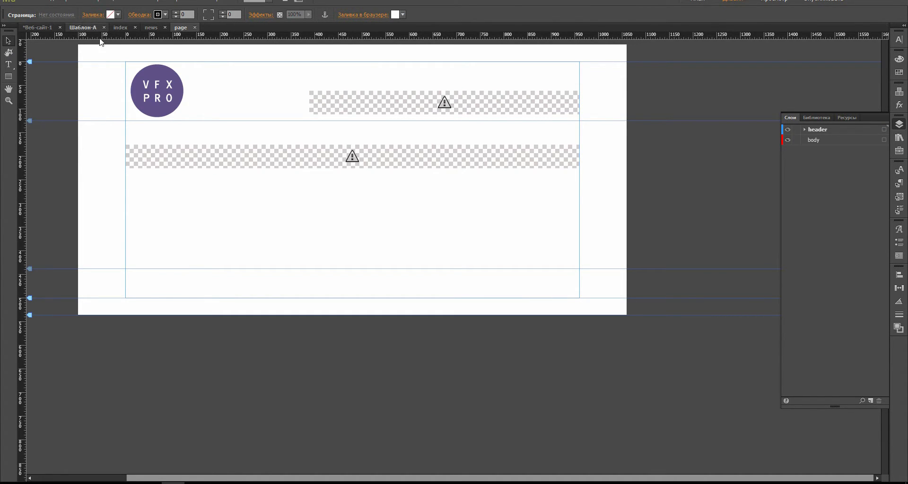
{"action": "key", "text": "ctrl+z"}
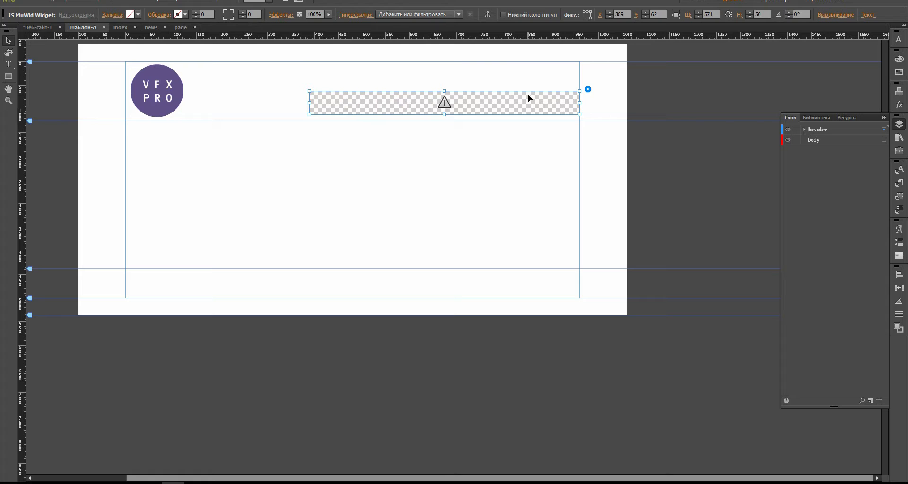
{"action": "left_click", "coordinate": [587, 90]}
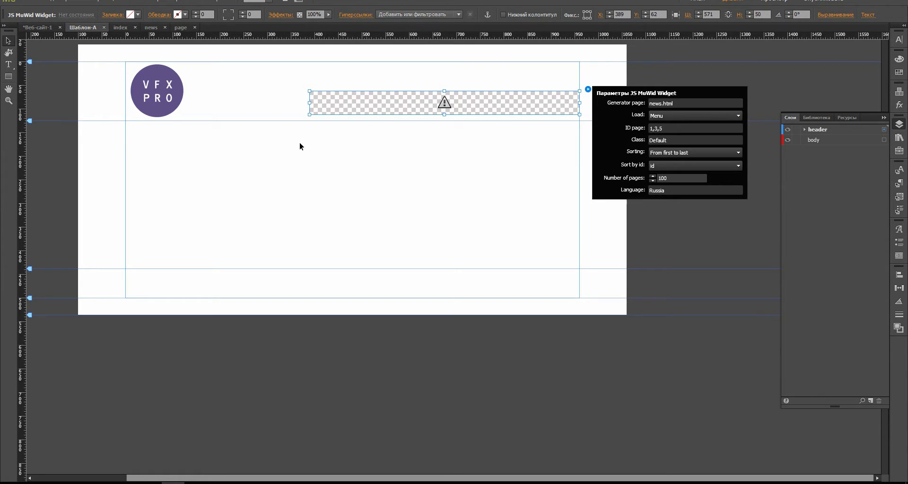
Step: Bring up the live Premiere Pro lesson page in Chrome
{"action": "left_click", "coordinate": [199, 478]}
{"action": "left_click", "coordinate": [397, 5]}
{"action": "left_click", "coordinate": [351, 6]}
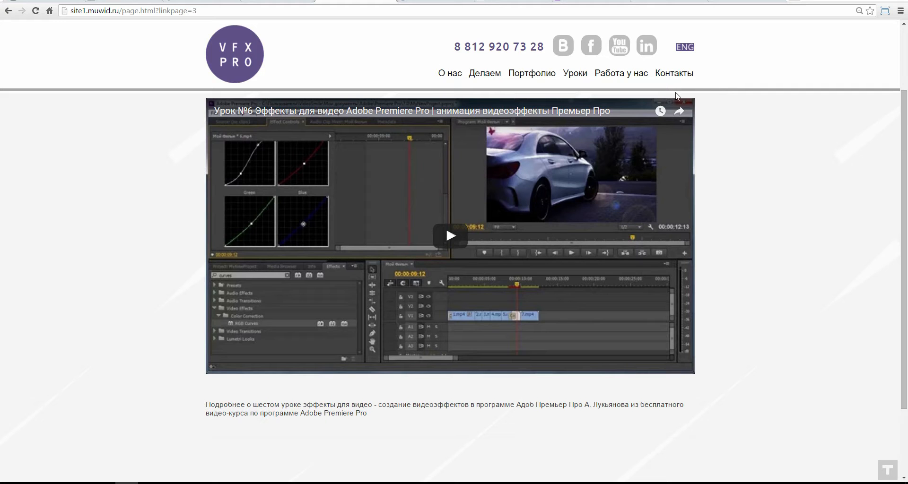
Step: Browse the live site's Уроки list and the Premiere Pro effects lesson, then return to Muse
{"action": "scroll", "coordinate": [389, 198], "scroll_direction": "up", "scroll_amount": 2}
{"action": "scroll", "coordinate": [397, 201], "scroll_direction": "down", "scroll_amount": 1}
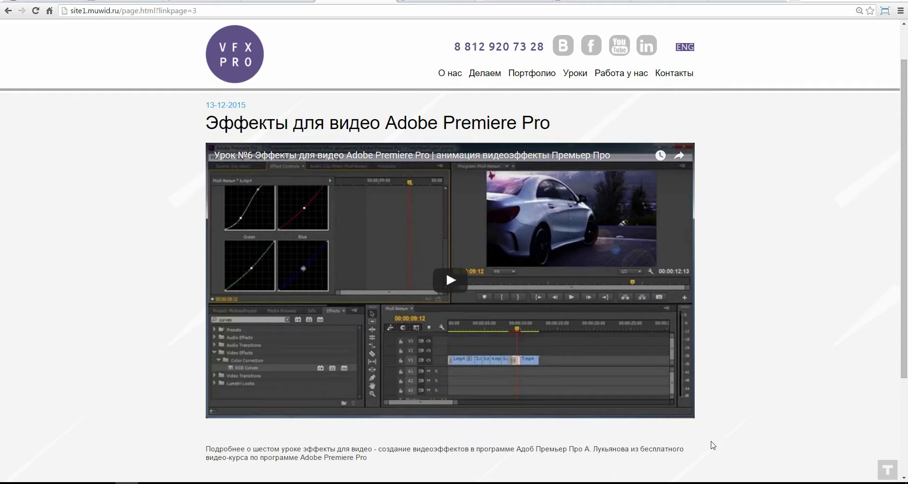
{"action": "left_click", "coordinate": [575, 73]}
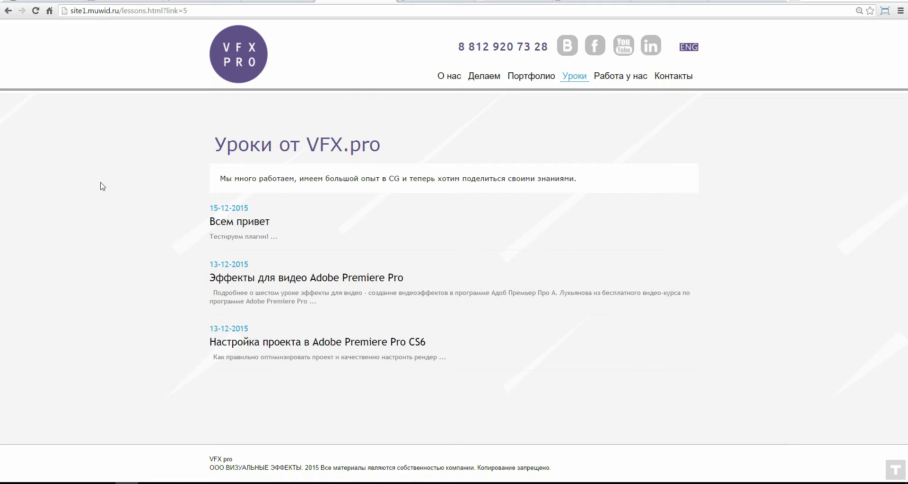
{"action": "left_click", "coordinate": [261, 280]}
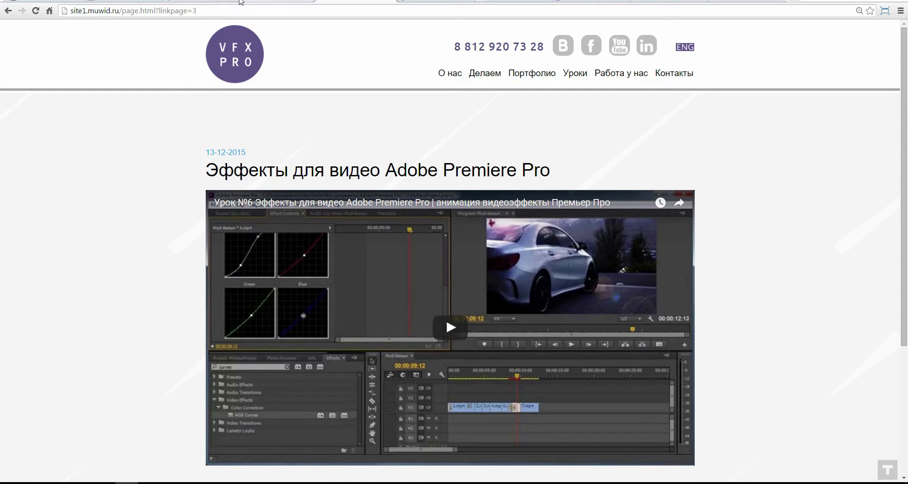
{"action": "left_click", "coordinate": [173, 483]}
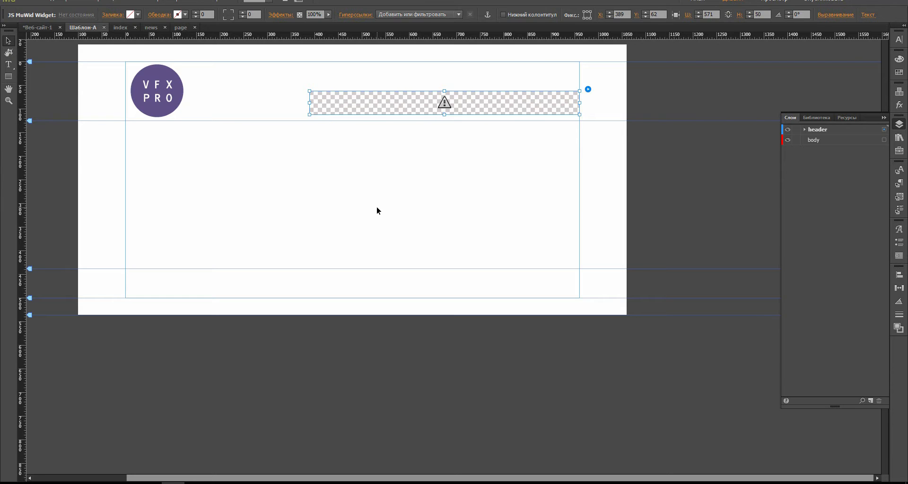
Step: Reselect the header widget and inspect its Generator page setting, then go to the site plan
{"action": "left_click", "coordinate": [384, 204]}
{"action": "left_click", "coordinate": [476, 108]}
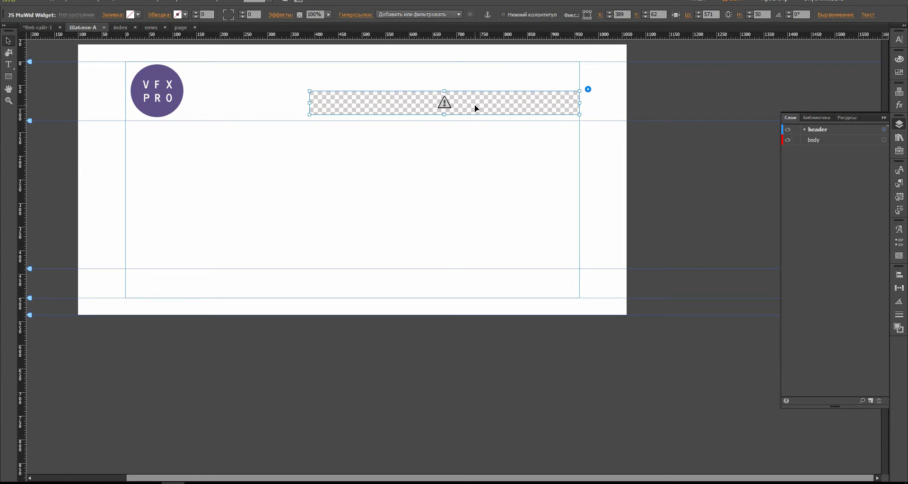
{"action": "left_click", "coordinate": [588, 89]}
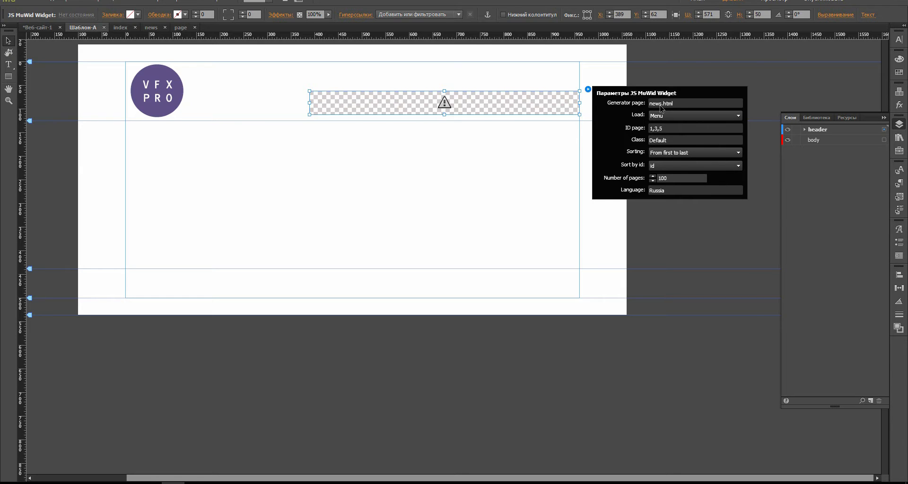
{"action": "left_click", "coordinate": [657, 107]}
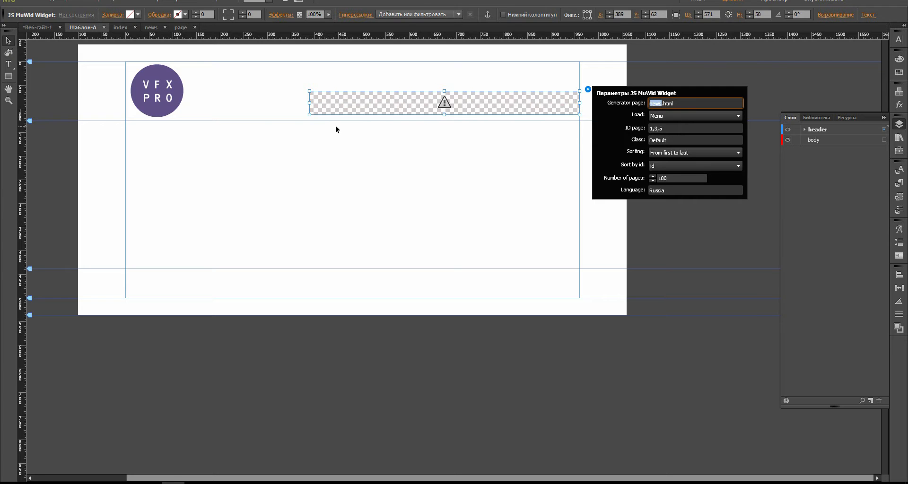
{"action": "left_click", "coordinate": [33, 28]}
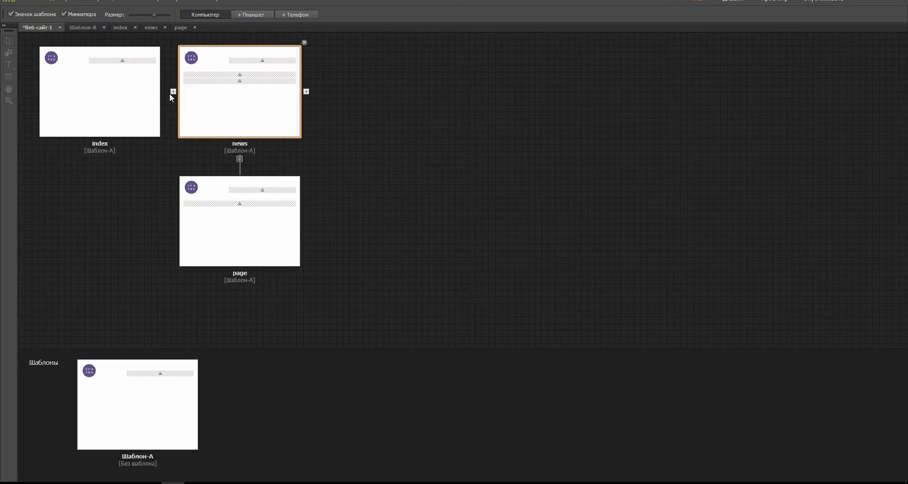
Step: On Шаблон-А, re-enter news.html as the widget's Generator page and confirm
{"action": "left_click", "coordinate": [78, 27]}
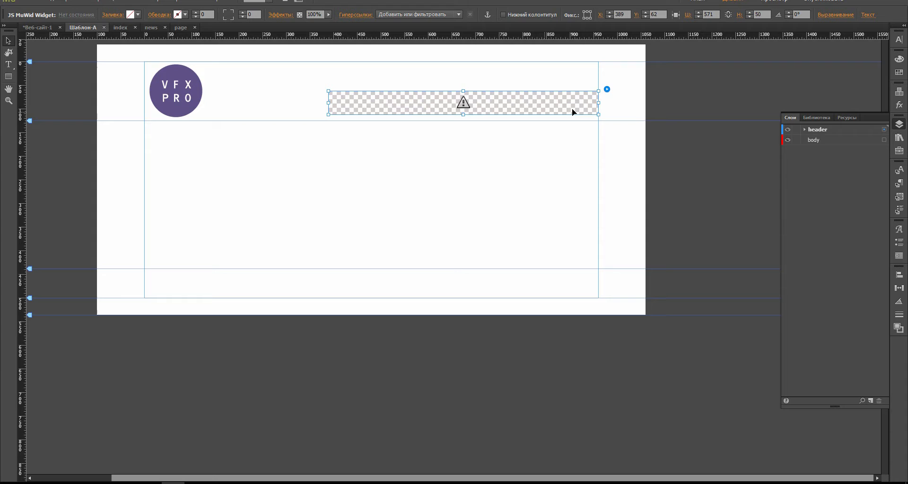
{"action": "left_click", "coordinate": [607, 90]}
{"action": "left_click", "coordinate": [680, 104]}
{"action": "key", "text": "BackSpace"}
{"action": "key", "text": "BackSpace"}
{"action": "key", "text": "BackSpace"}
{"action": "key", "text": "BackSpace"}
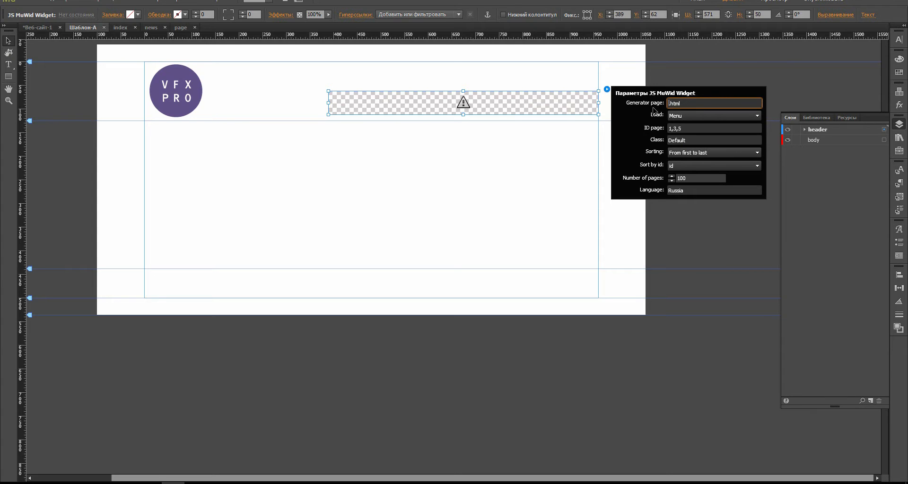
{"action": "type", "text": "nes"}
{"action": "key", "text": "Return"}
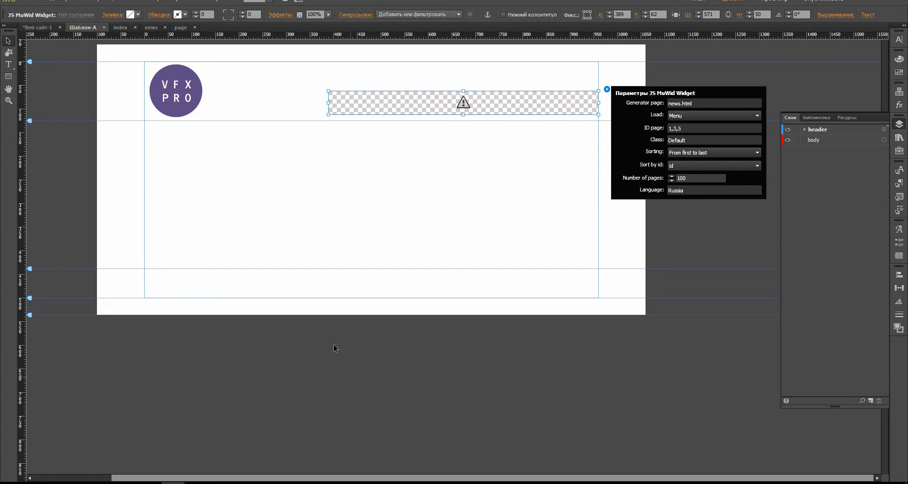
{"action": "left_click", "coordinate": [219, 482]}
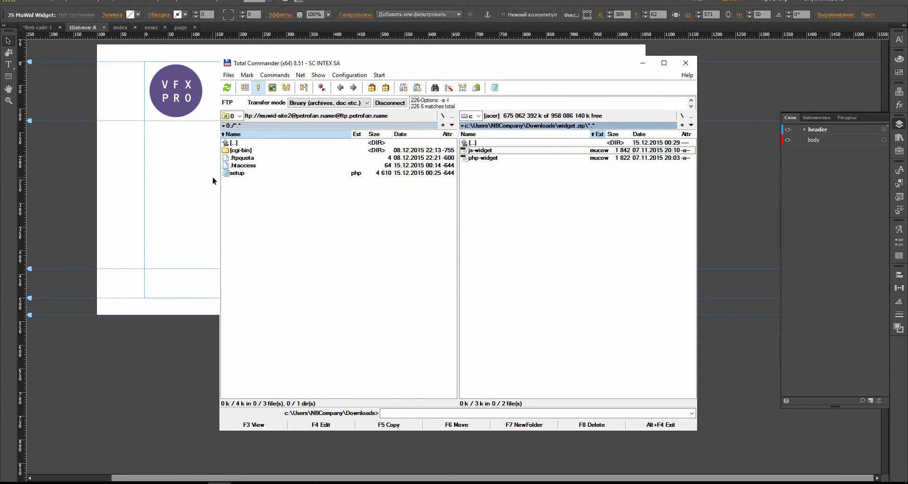
{"action": "left_click", "coordinate": [282, 176]}
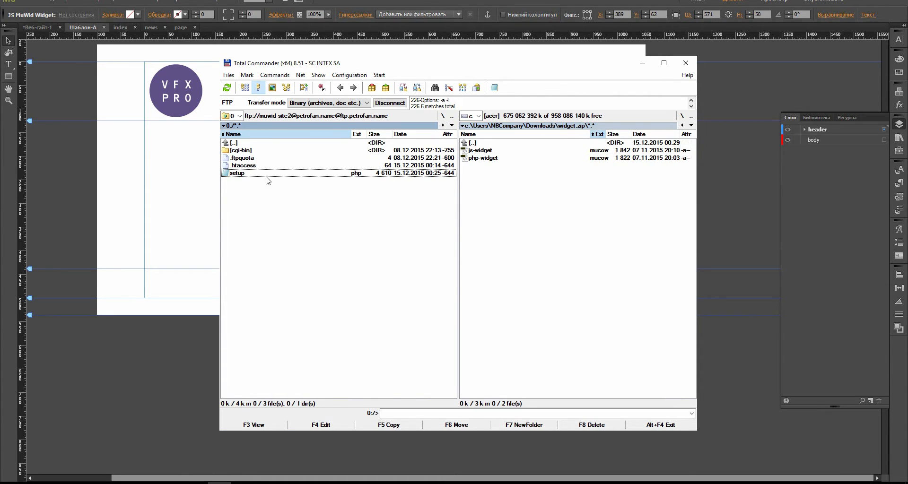
{"action": "left_click", "coordinate": [255, 173]}
{"action": "left_click", "coordinate": [264, 200]}
Step: Check the Шаблон-А news widget's settings, then select php-widget.mucow in the Генератор новостей folder
{"action": "left_click", "coordinate": [81, 28]}
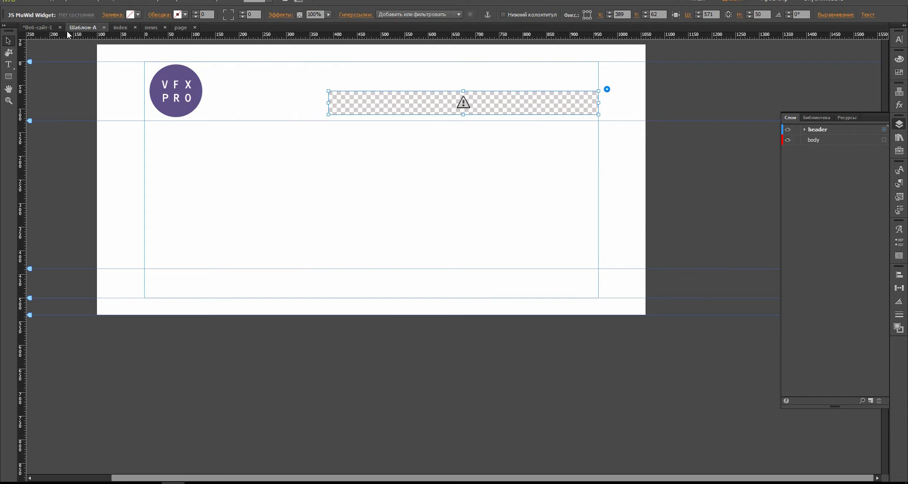
{"action": "left_click", "coordinate": [607, 89]}
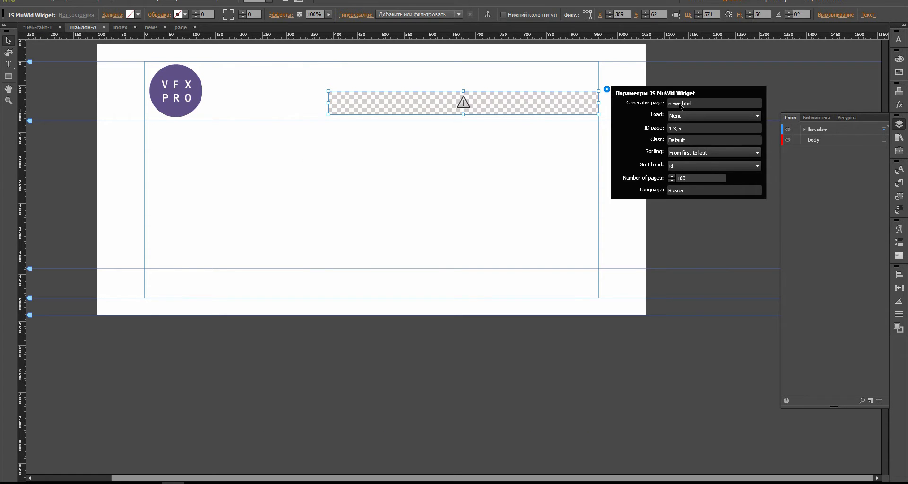
{"action": "left_click", "coordinate": [36, 30]}
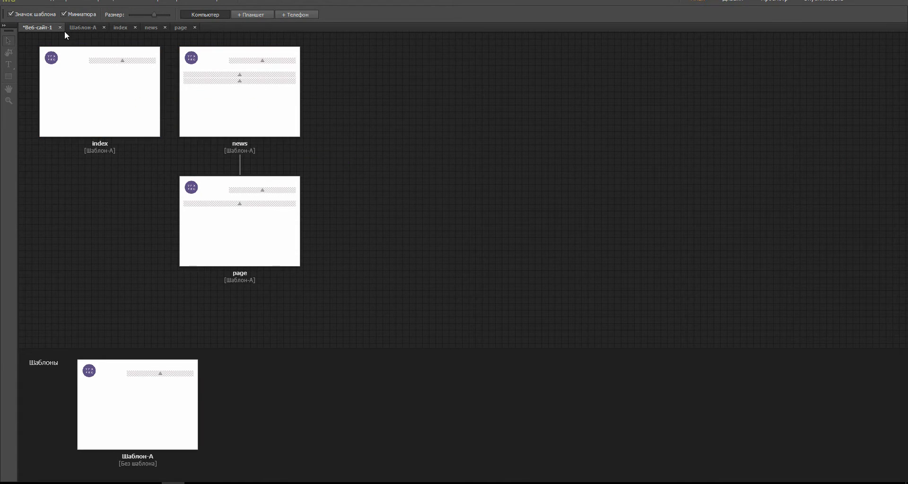
{"action": "left_click", "coordinate": [79, 28]}
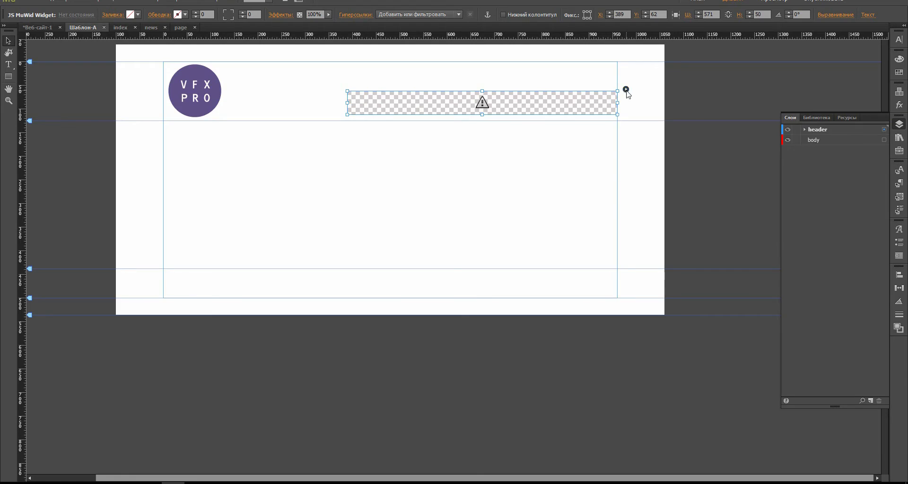
{"action": "left_click", "coordinate": [626, 88]}
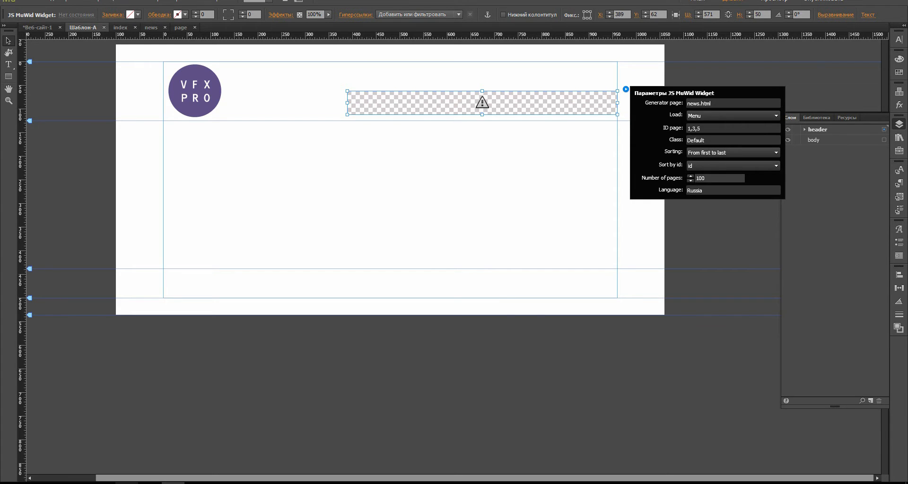
{"action": "left_click", "coordinate": [103, 483]}
{"action": "left_click", "coordinate": [580, 258]}
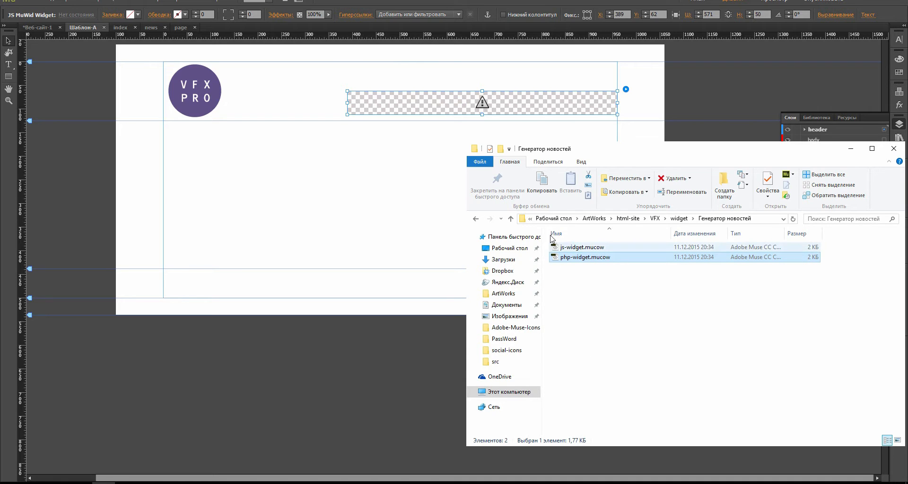
Step: Select the news widget on Шаблон-А and open its Load mode list
{"action": "left_click", "coordinate": [512, 124]}
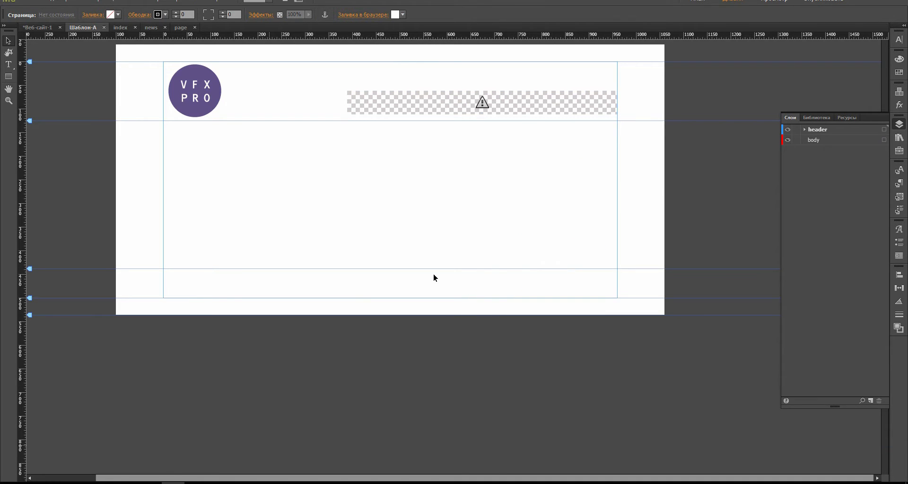
{"action": "left_click", "coordinate": [610, 100]}
{"action": "left_click", "coordinate": [626, 89]}
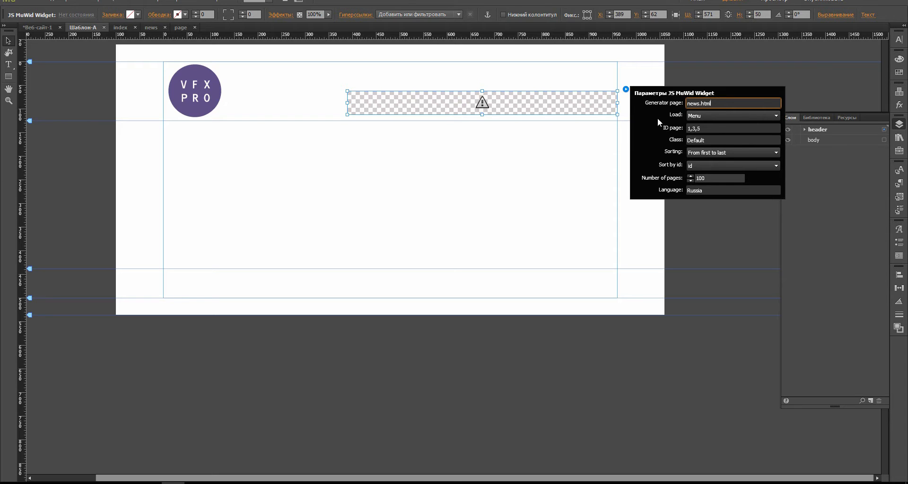
{"action": "left_click", "coordinate": [708, 117]}
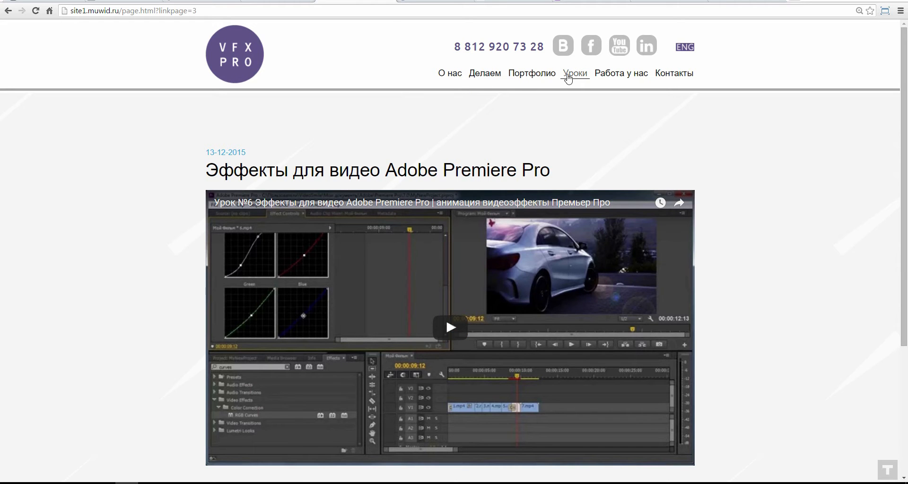
Step: Compare the widget's load modes against the live lessons list and Premiere Pro effects lesson
{"action": "left_click", "coordinate": [569, 76]}
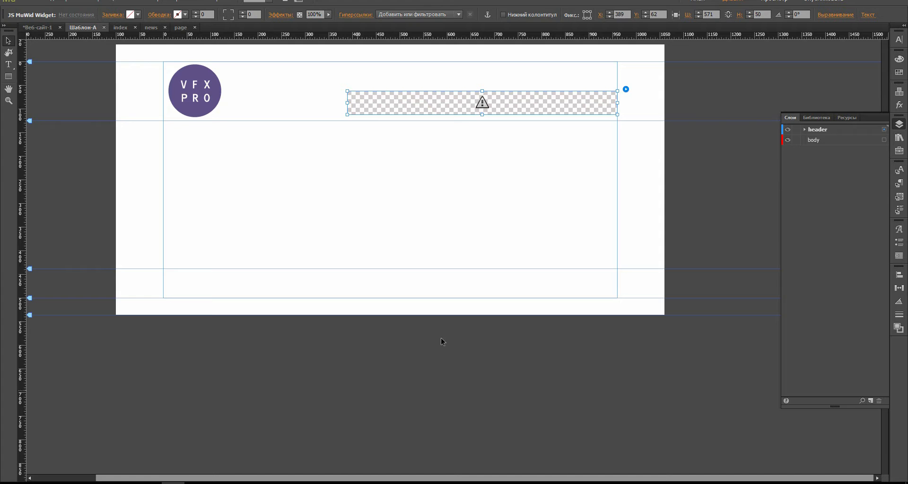
{"action": "left_click", "coordinate": [625, 89]}
{"action": "left_click", "coordinate": [714, 116]}
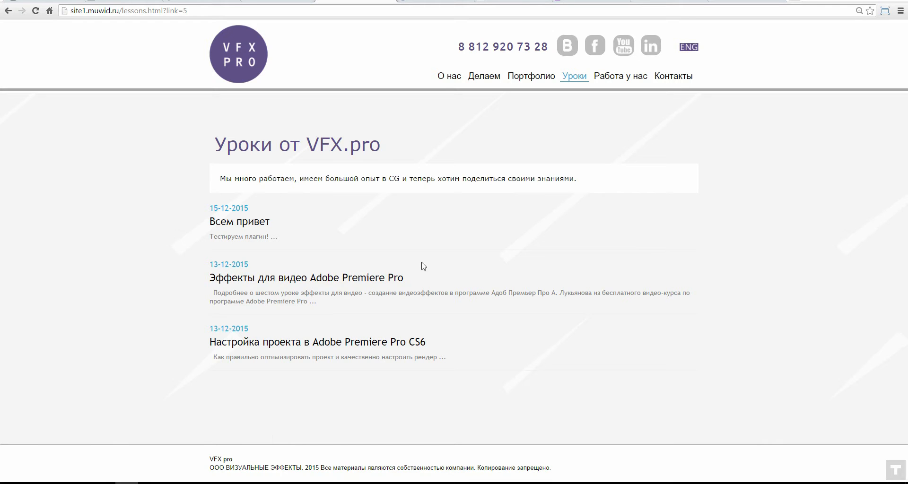
{"action": "left_click", "coordinate": [247, 290]}
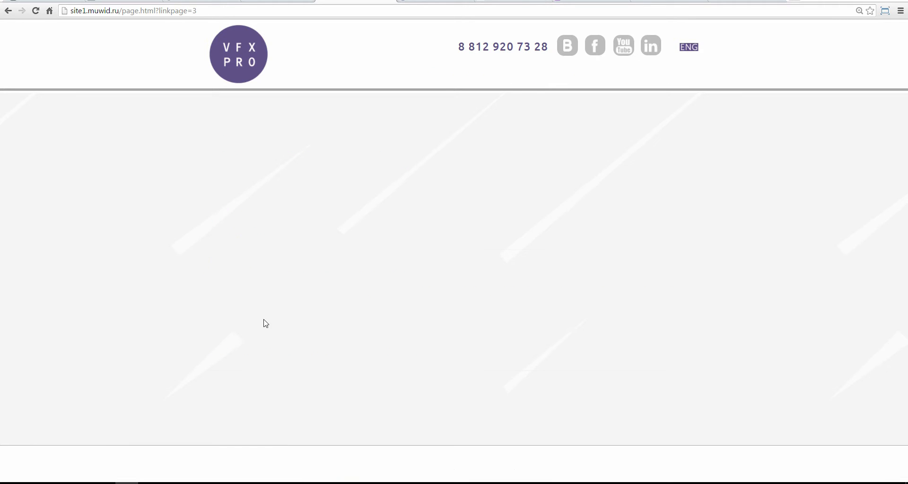
{"action": "scroll", "coordinate": [576, 303], "scroll_direction": "down", "scroll_amount": 1}
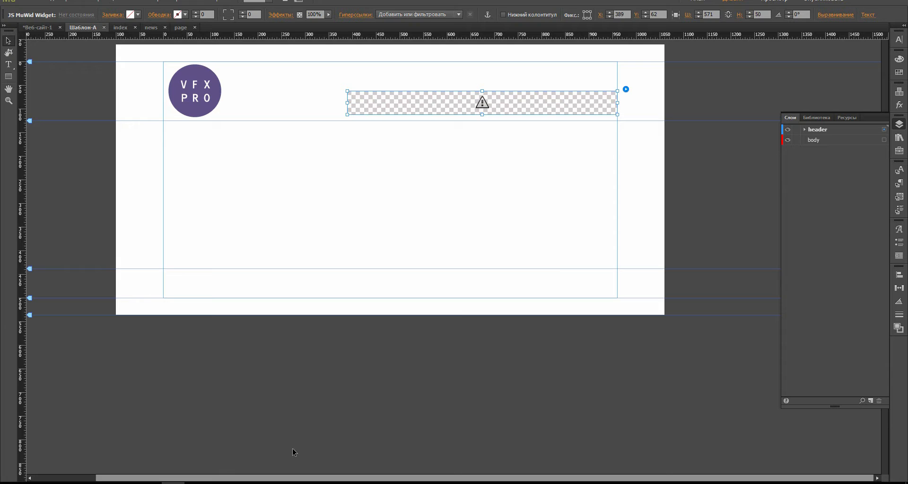
Step: Keep Load as Menu and trim the widget's ID page value to just 1
{"action": "left_click", "coordinate": [625, 90]}
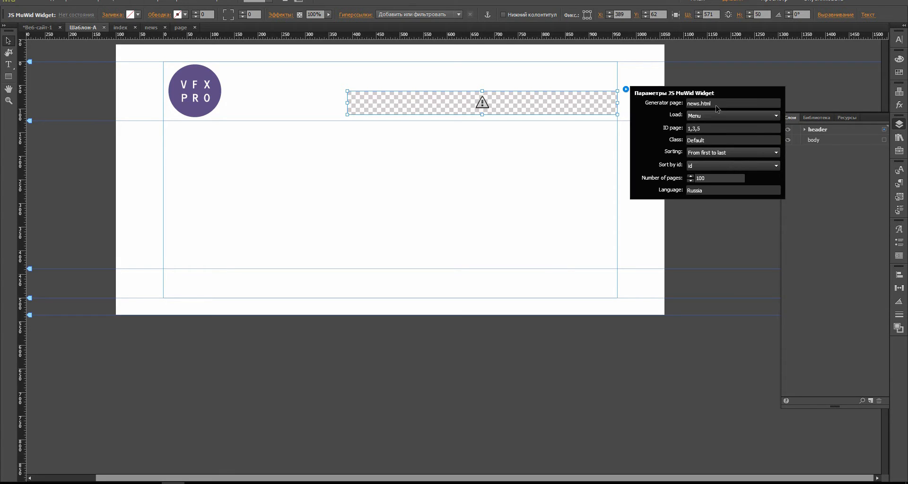
{"action": "left_click", "coordinate": [717, 117]}
{"action": "left_click", "coordinate": [721, 115]}
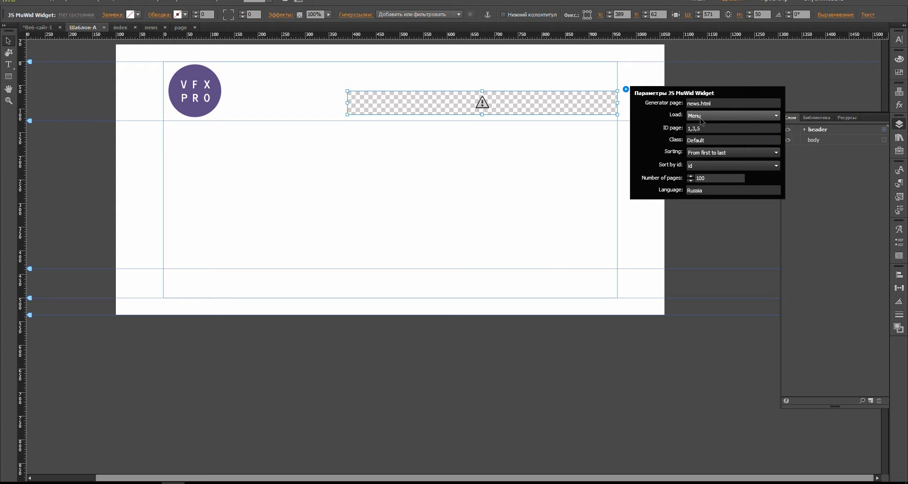
{"action": "left_click", "coordinate": [706, 119]}
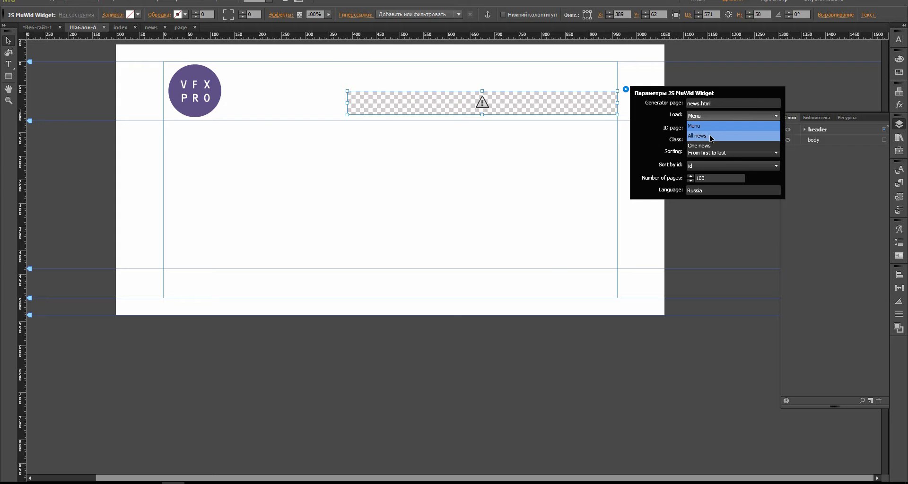
{"action": "left_click", "coordinate": [655, 136]}
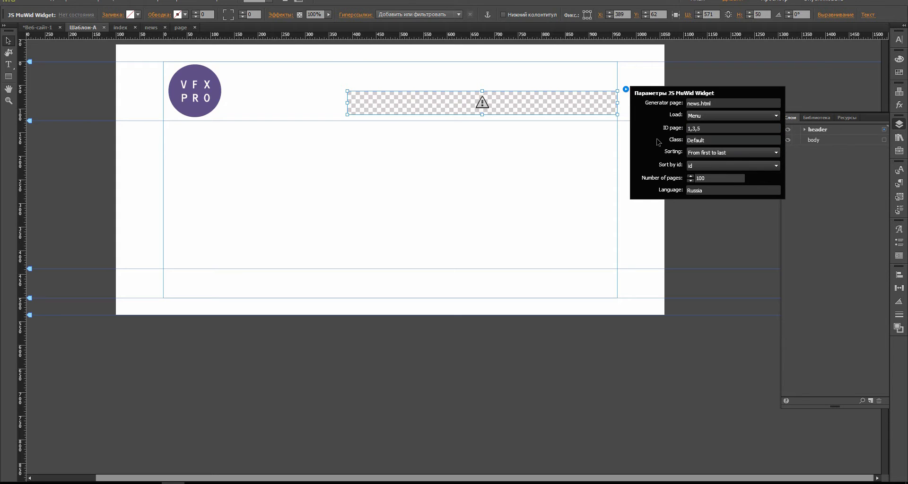
{"action": "left_click", "coordinate": [705, 130]}
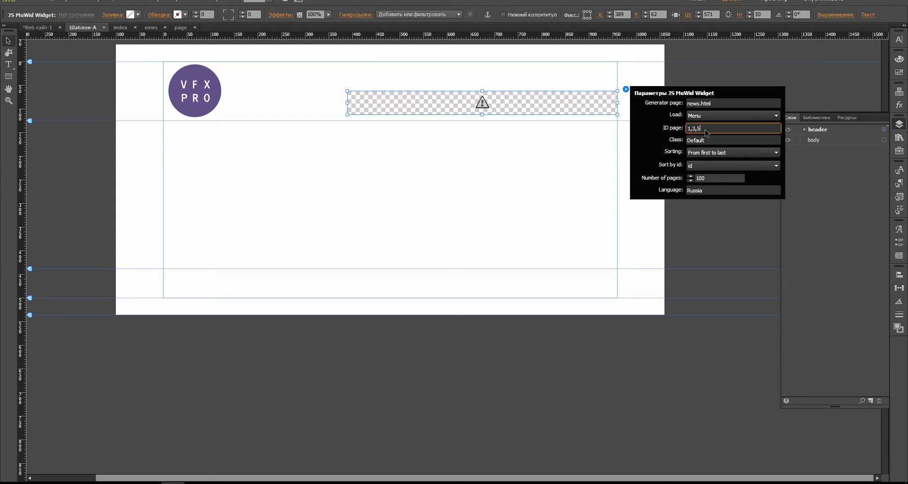
{"action": "left_click_drag", "start_coordinate": [702, 131], "coordinate": [689, 129]}
{"action": "key", "text": "BackSpace"}
{"action": "left_click", "coordinate": [492, 160]}
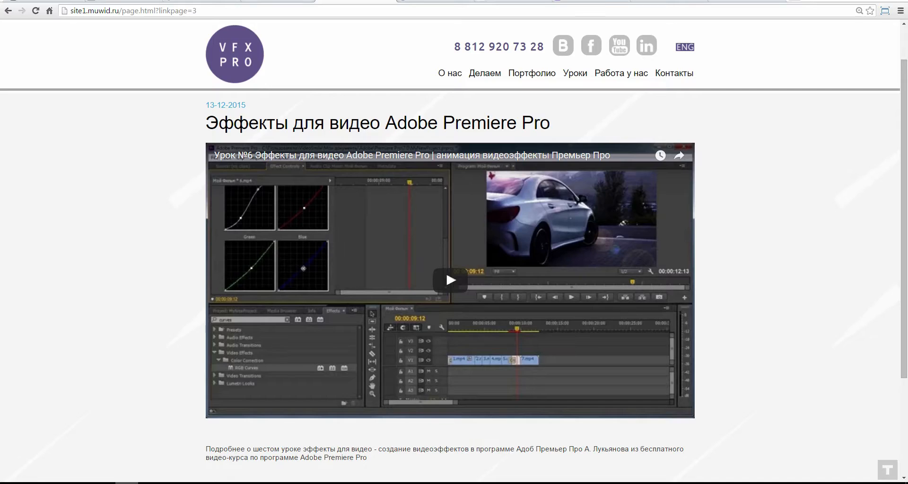
Step: In the site2 MuWid admin's News Generator, delete the unnamed menu and add a new menu
{"action": "left_click", "coordinate": [726, 3]}
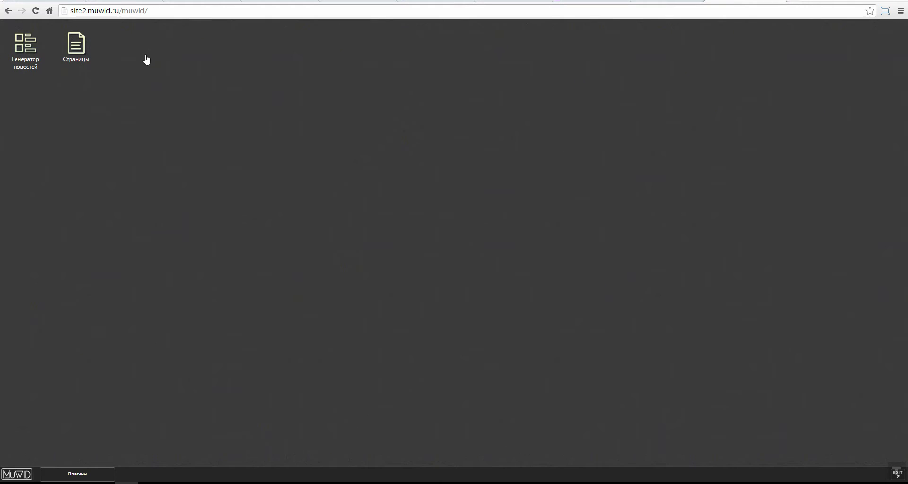
{"action": "double_click", "coordinate": [26, 45]}
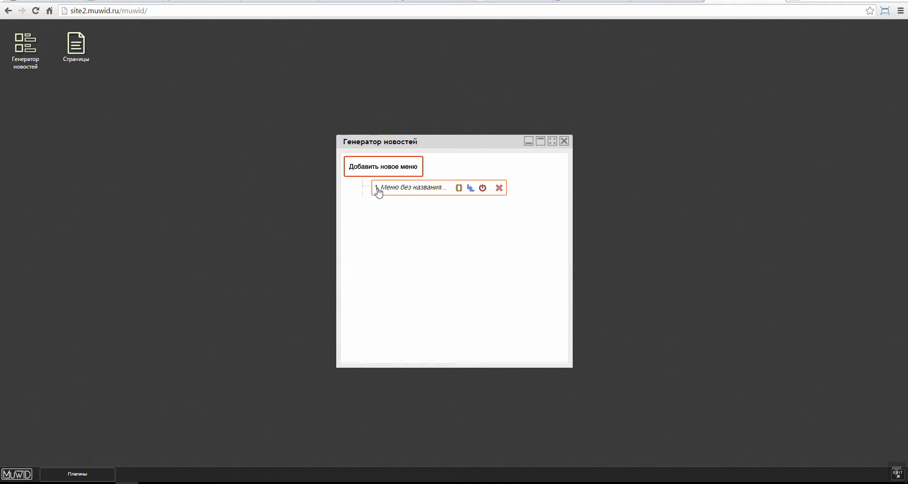
{"action": "left_click", "coordinate": [500, 190]}
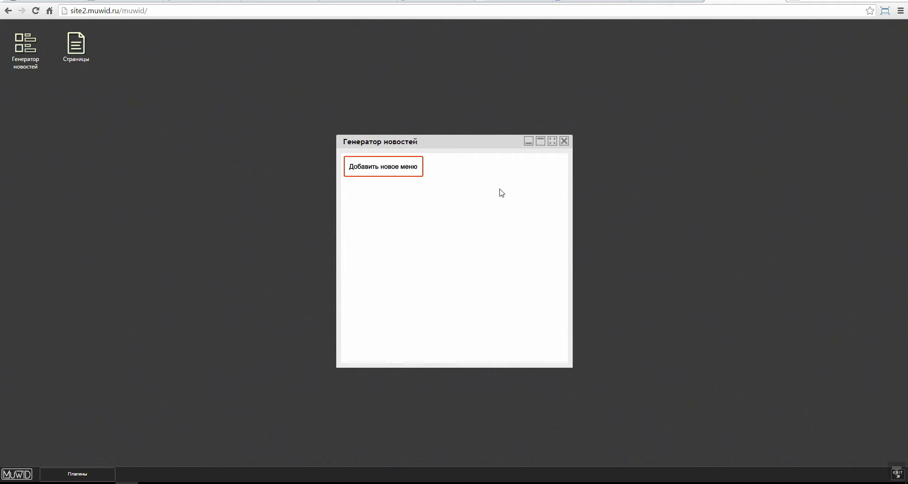
{"action": "left_click", "coordinate": [388, 178]}
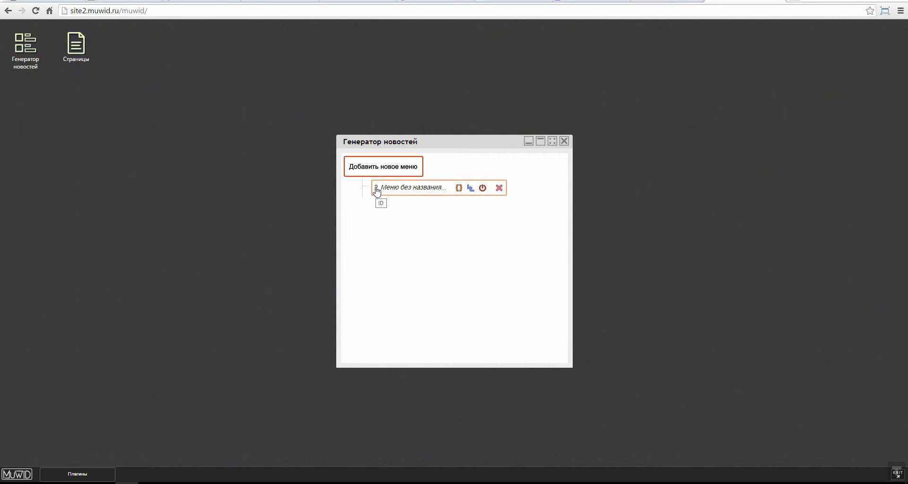
Step: Widen and reposition the News Generator window
{"action": "left_click_drag", "start_coordinate": [465, 141], "coordinate": [444, 100]}
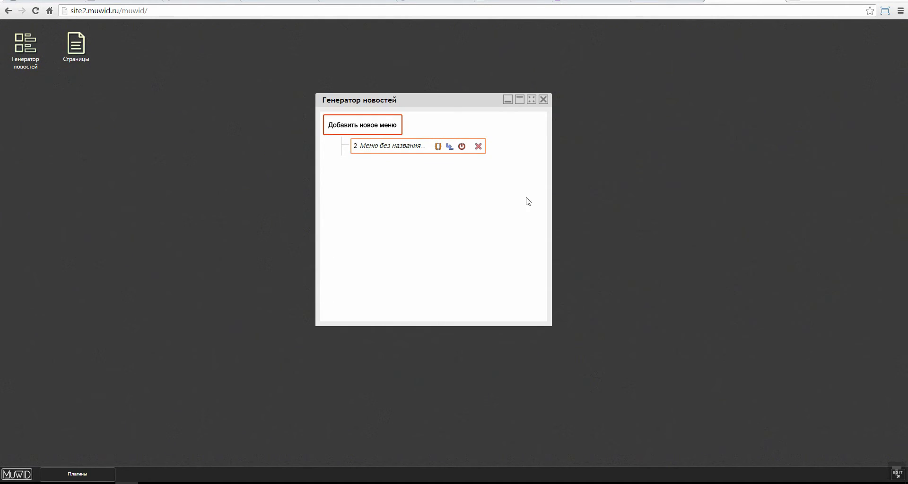
{"action": "left_click_drag", "start_coordinate": [552, 211], "coordinate": [827, 211]}
{"action": "left_click_drag", "start_coordinate": [514, 97], "coordinate": [462, 61]}
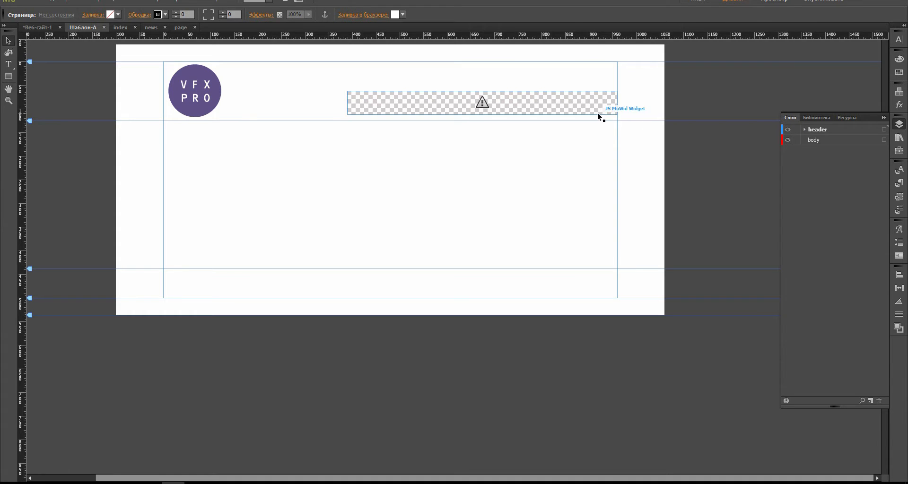
Step: Set the Шаблон-А header widget's ID page to 2
{"action": "left_click", "coordinate": [605, 108]}
{"action": "left_click", "coordinate": [625, 89]}
{"action": "left_click", "coordinate": [704, 128]}
{"action": "key", "text": "BackSpace"}
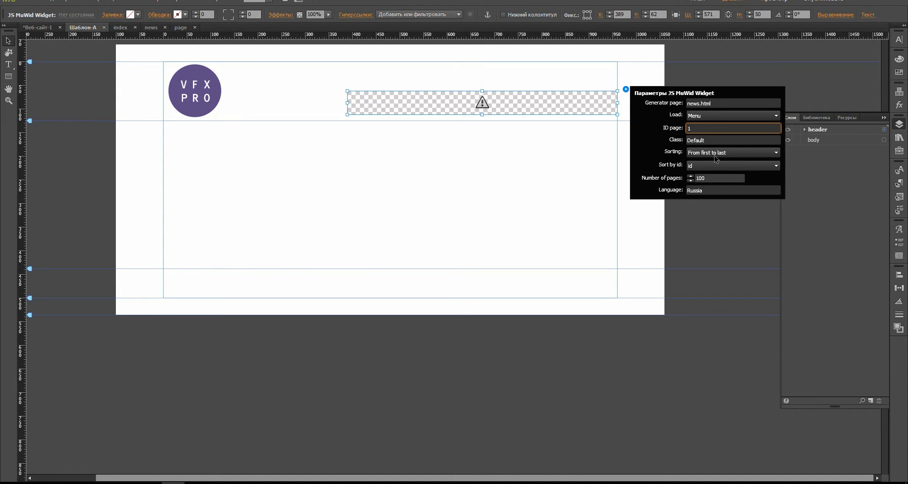
{"action": "key", "text": "Return"}
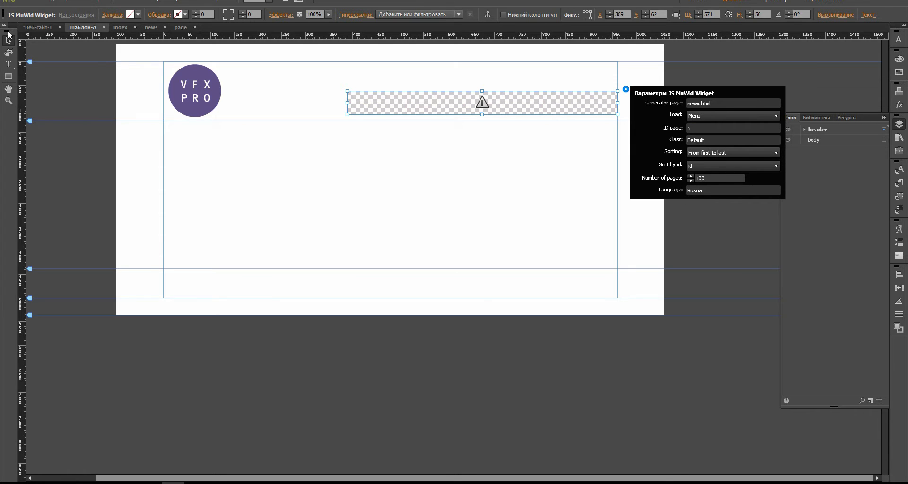
{"action": "left_click", "coordinate": [70, 86]}
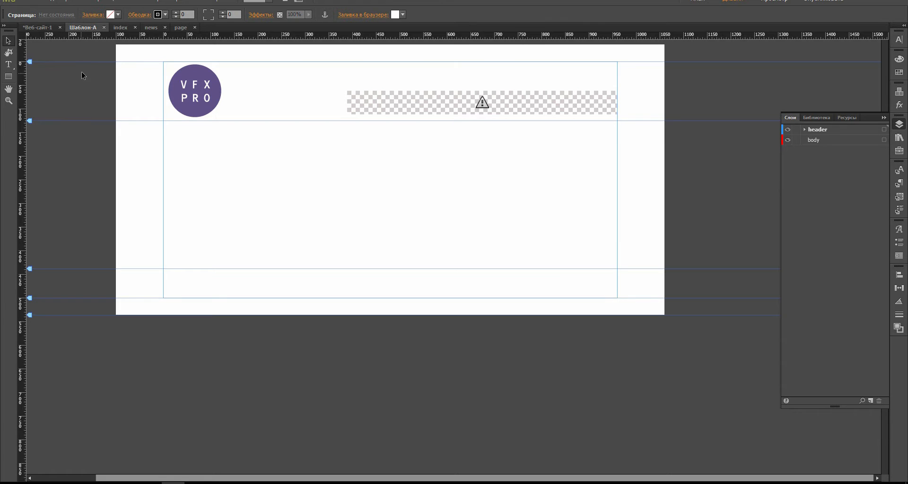
Step: On the news page, trim the upper widget's ID page from 1,3,5 to 1
{"action": "left_click", "coordinate": [32, 27]}
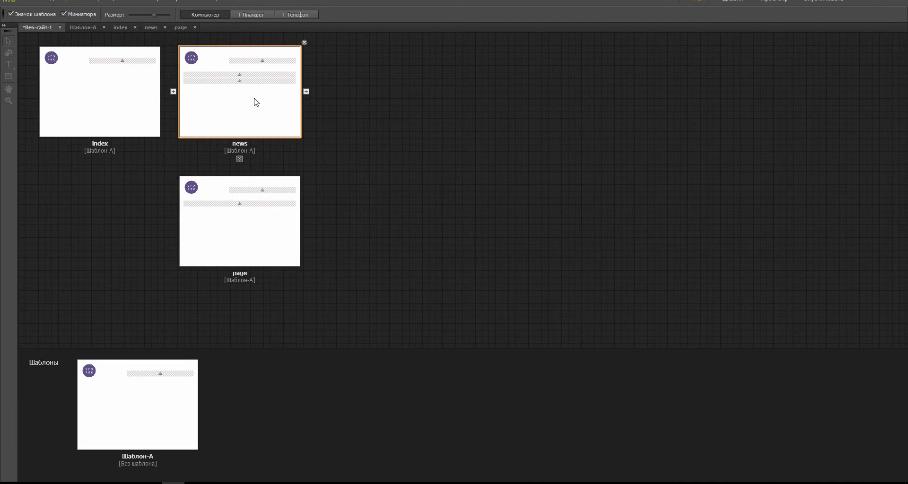
{"action": "double_click", "coordinate": [254, 100]}
{"action": "left_click", "coordinate": [573, 156]}
{"action": "left_click", "coordinate": [606, 145]}
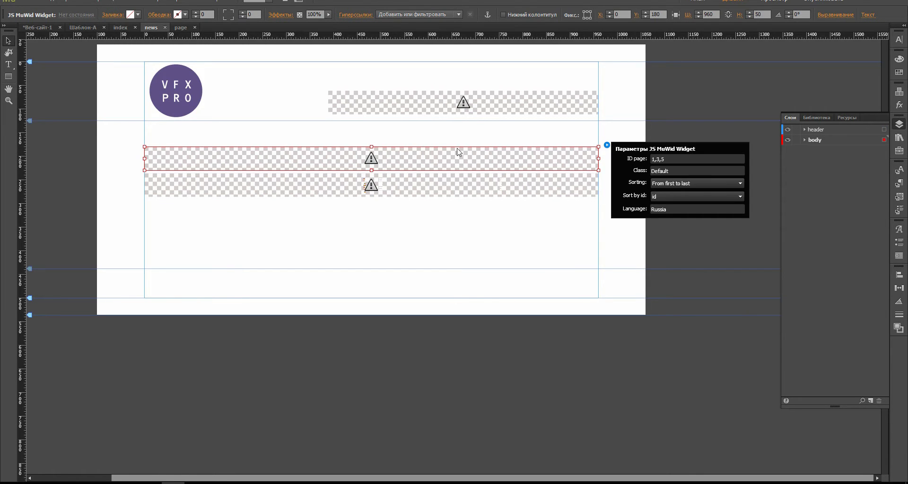
{"action": "left_click", "coordinate": [606, 145]}
{"action": "left_click", "coordinate": [606, 145]}
{"action": "left_click_drag", "start_coordinate": [667, 160], "coordinate": [655, 160]}
{"action": "key", "text": "BackSpace"}
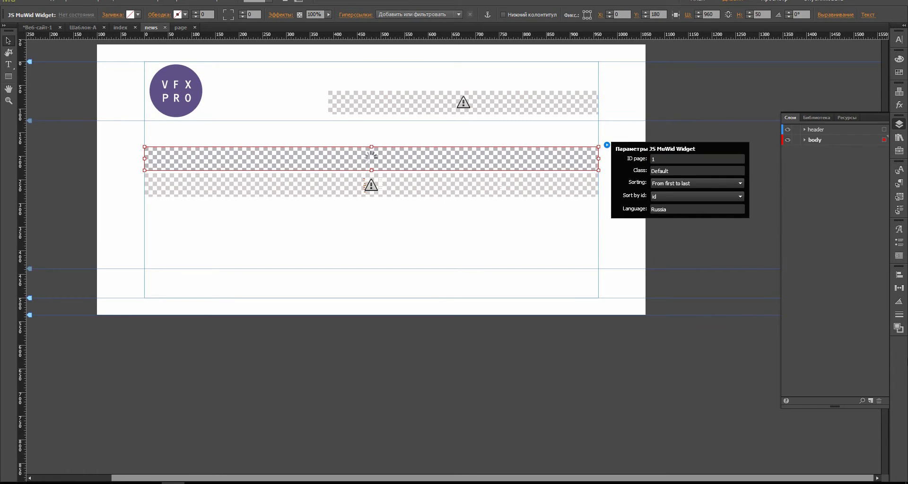
{"action": "left_click", "coordinate": [546, 135]}
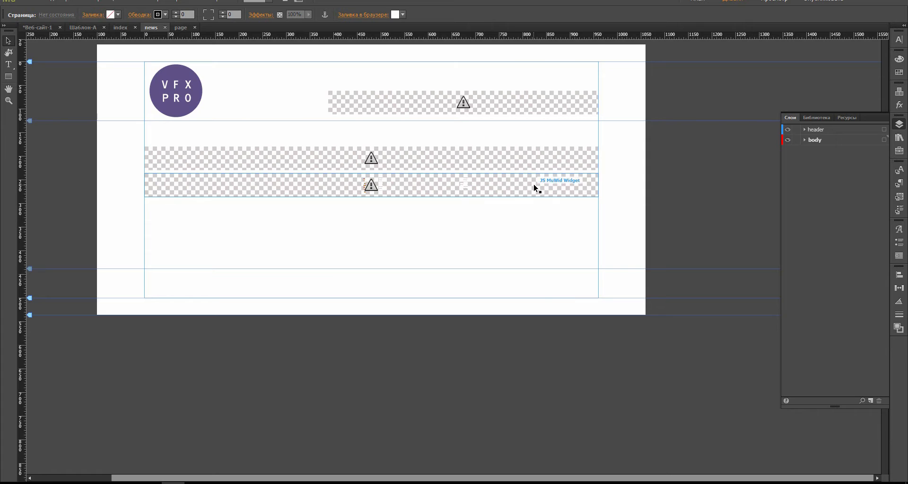
Step: Change the lower news-page widget's Generator page from news to page
{"action": "left_click", "coordinate": [546, 189]}
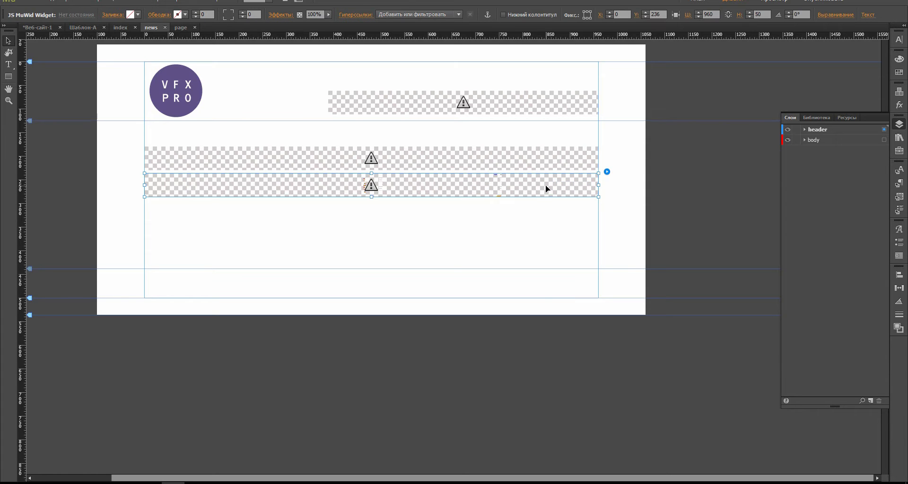
{"action": "left_click", "coordinate": [607, 172]}
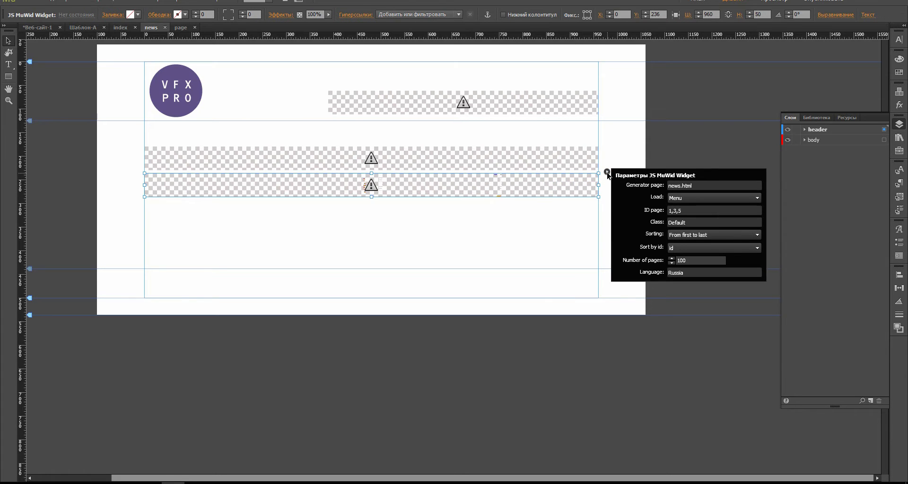
{"action": "double_click", "coordinate": [681, 188]}
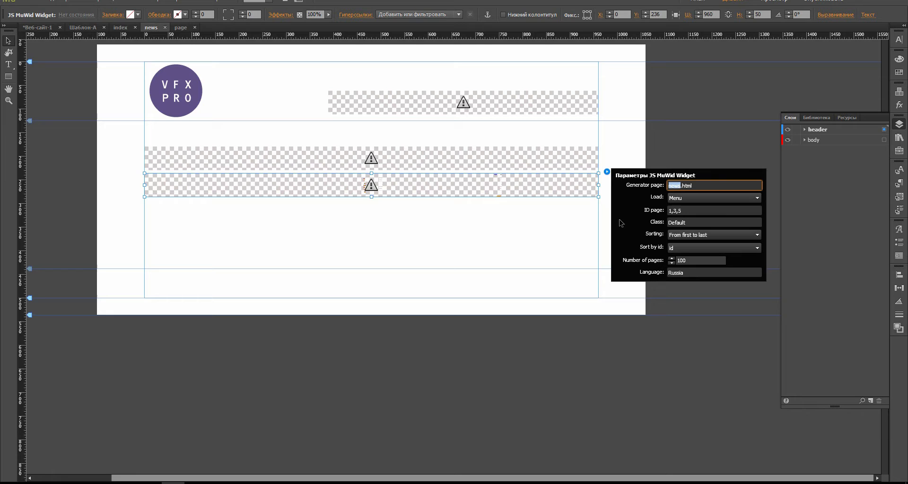
{"action": "type", "text": "page"}
{"action": "left_click", "coordinate": [597, 243]}
Step: Check the Шаблон-А header widget's settings, then reselect the lower widget on the news page
{"action": "left_click", "coordinate": [38, 27]}
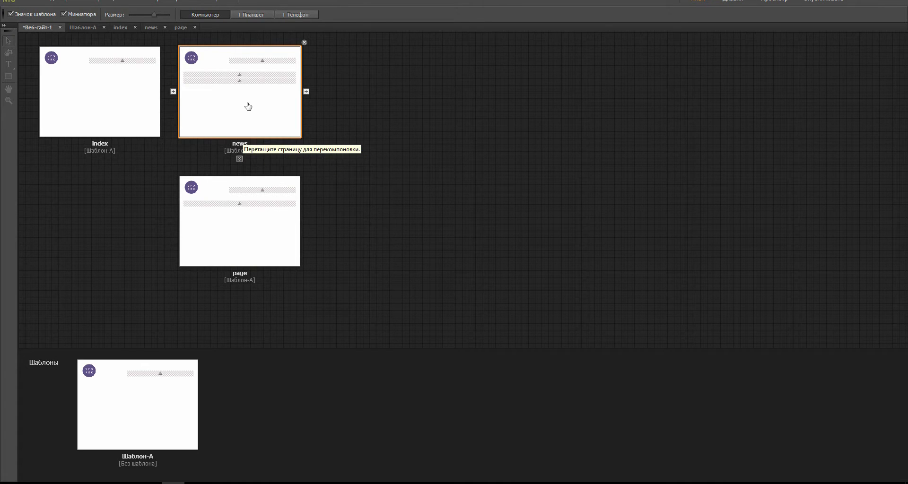
{"action": "left_click", "coordinate": [84, 27]}
{"action": "left_click", "coordinate": [494, 111]}
{"action": "left_click", "coordinate": [645, 88]}
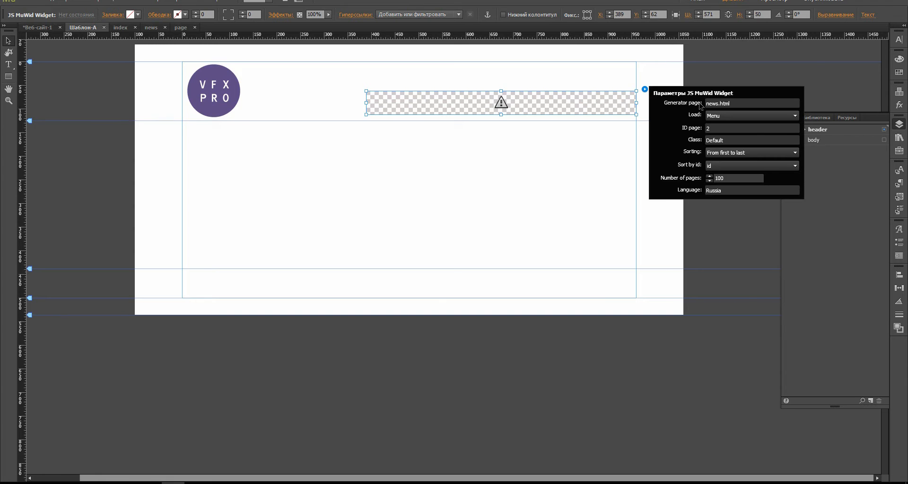
{"action": "left_click", "coordinate": [41, 27]}
{"action": "left_click", "coordinate": [41, 28]}
{"action": "double_click", "coordinate": [241, 85]}
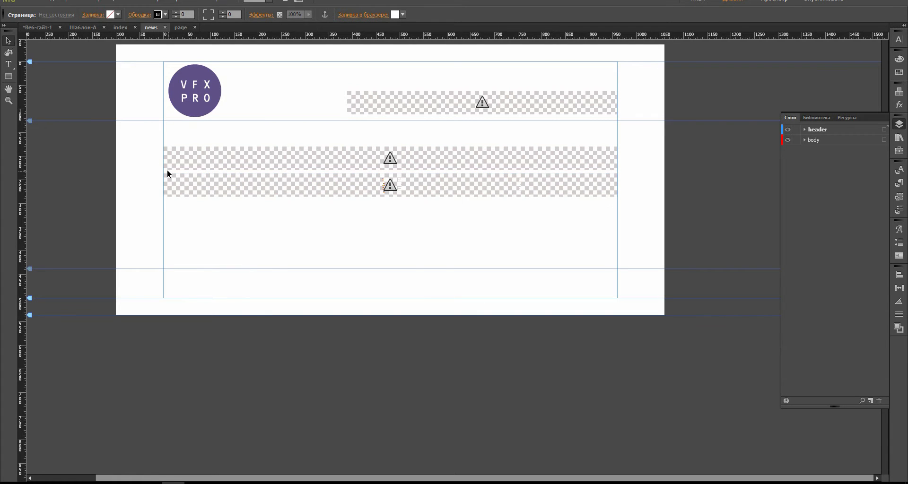
{"action": "left_click", "coordinate": [562, 179]}
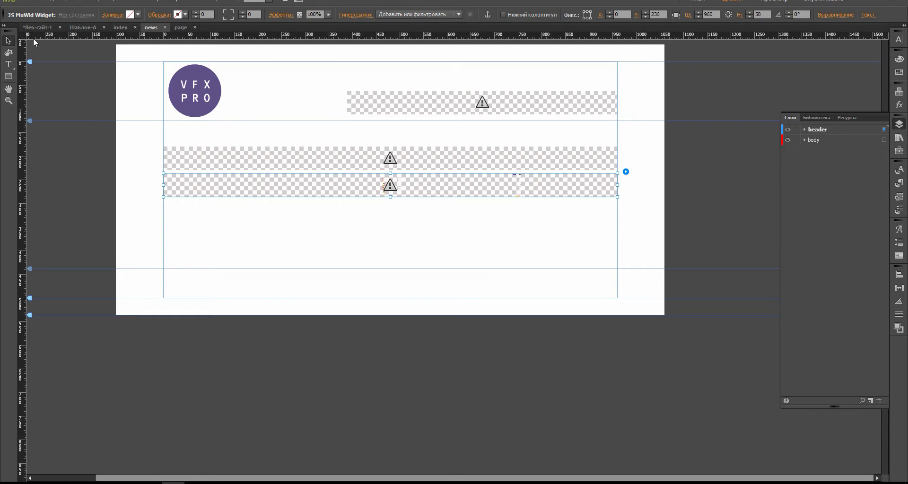
Step: Set the lower news widget to load All news, 3 pages, sorted From last to first
{"action": "left_click", "coordinate": [626, 173]}
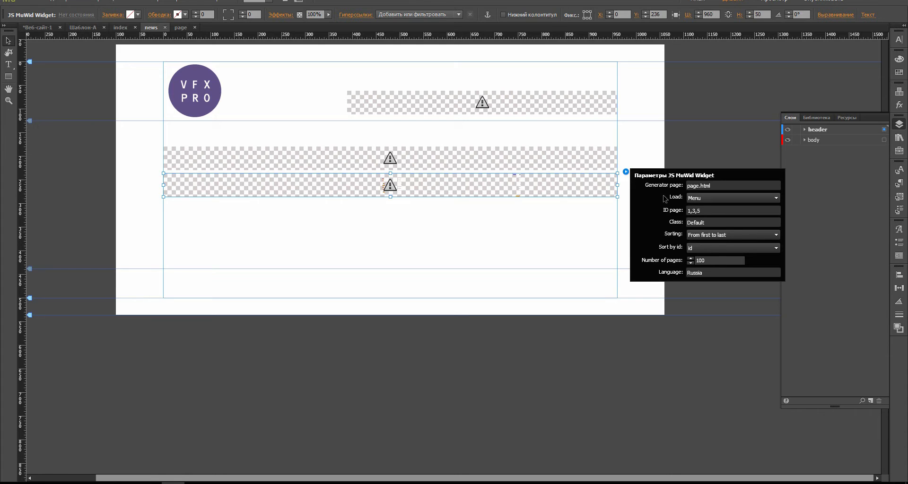
{"action": "left_click", "coordinate": [704, 198]}
{"action": "left_click", "coordinate": [704, 218]}
{"action": "left_click", "coordinate": [705, 213]}
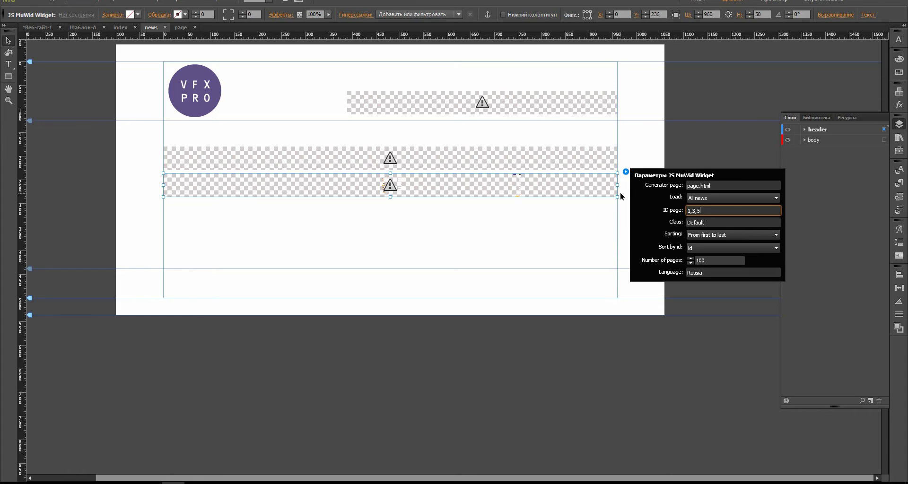
{"action": "left_click", "coordinate": [706, 261]}
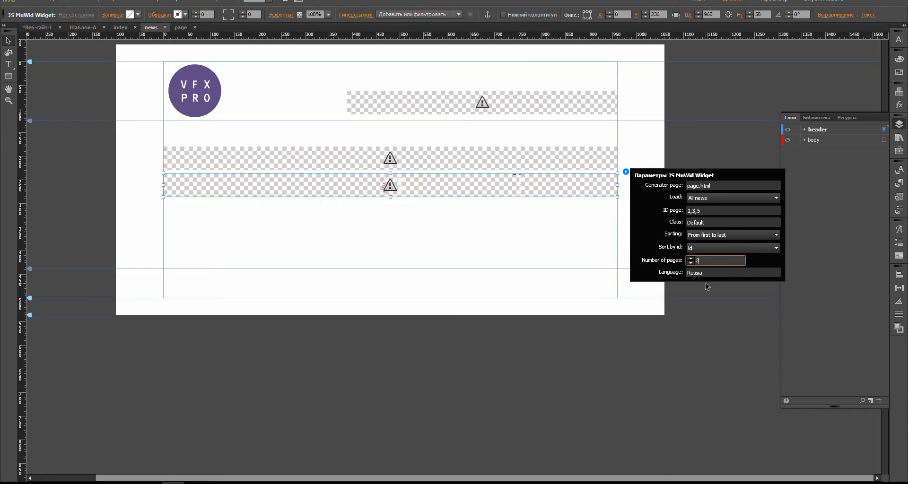
{"action": "key", "text": "Return"}
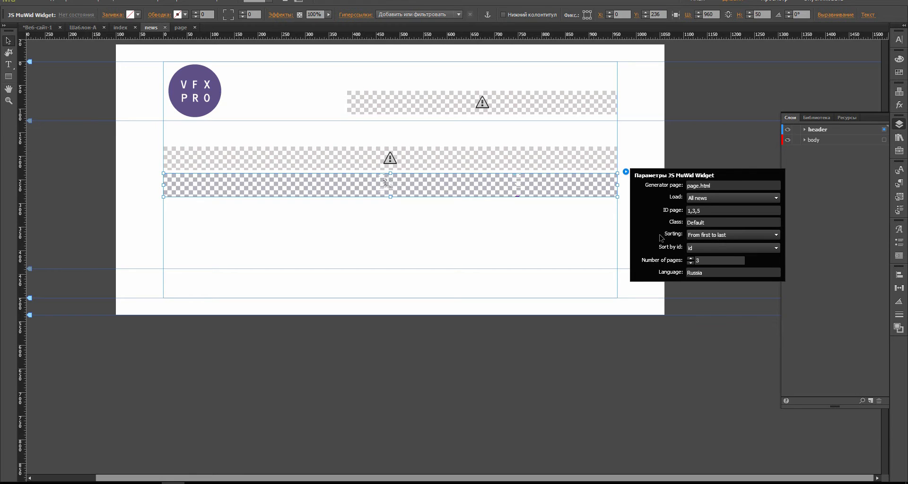
{"action": "left_click", "coordinate": [726, 238]}
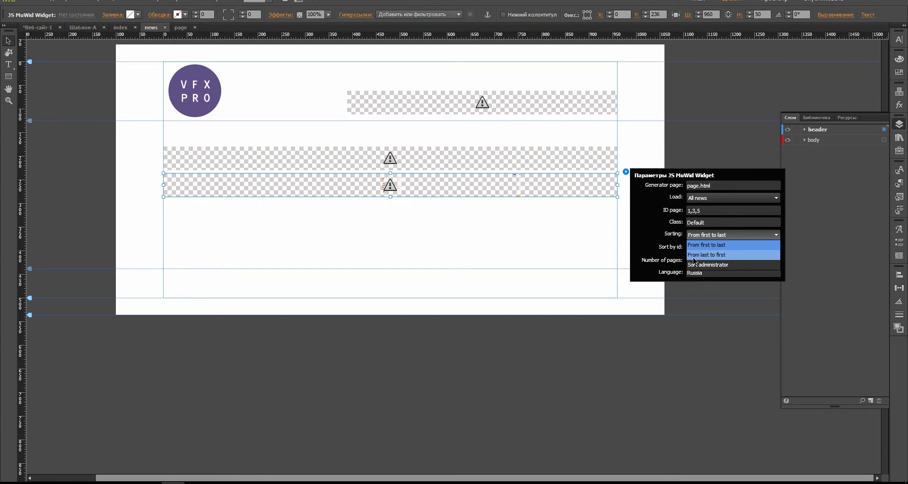
{"action": "left_click", "coordinate": [717, 258]}
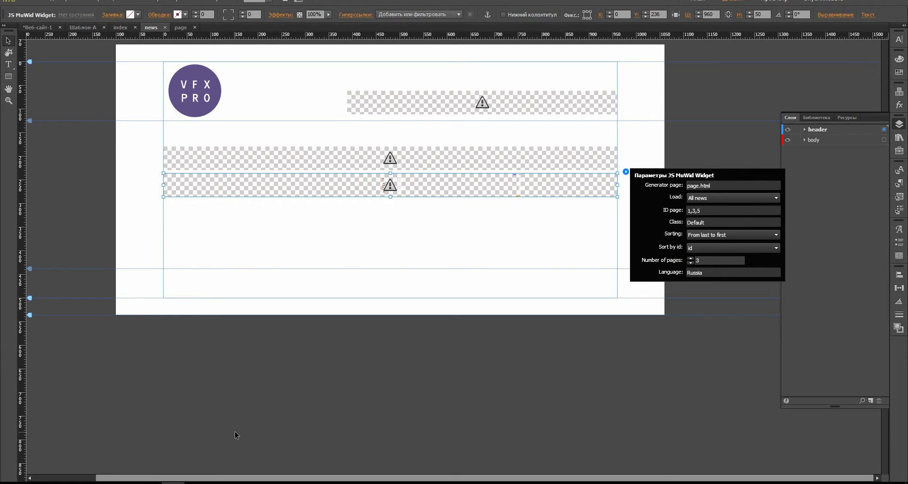
{"action": "left_click", "coordinate": [512, 239]}
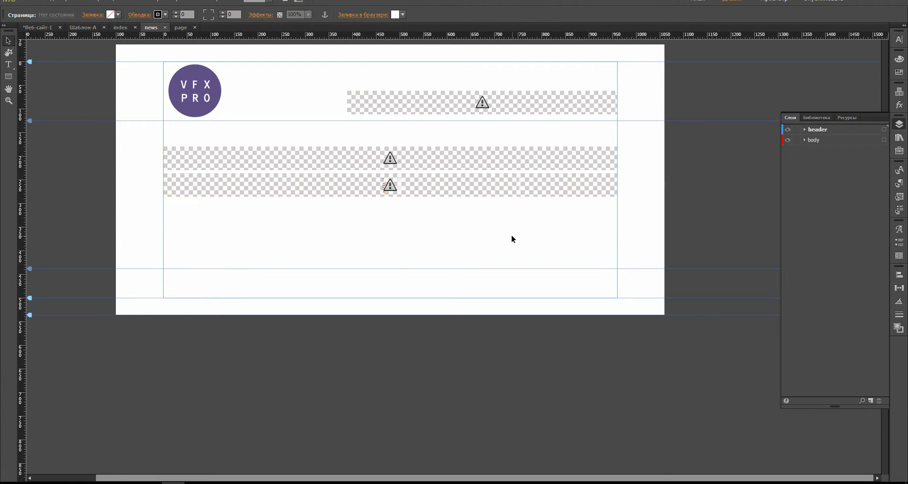
Step: On the page named page, clear the widget's news.html generator page value
{"action": "left_click", "coordinate": [38, 27]}
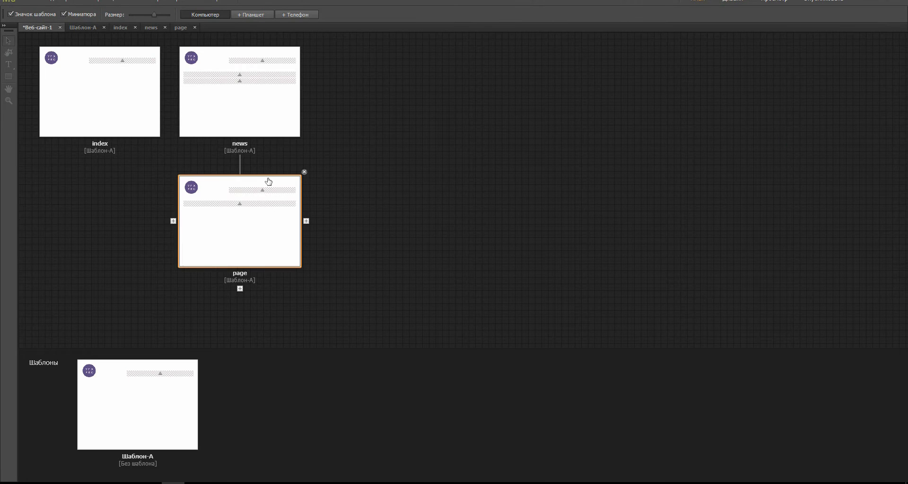
{"action": "double_click", "coordinate": [235, 225]}
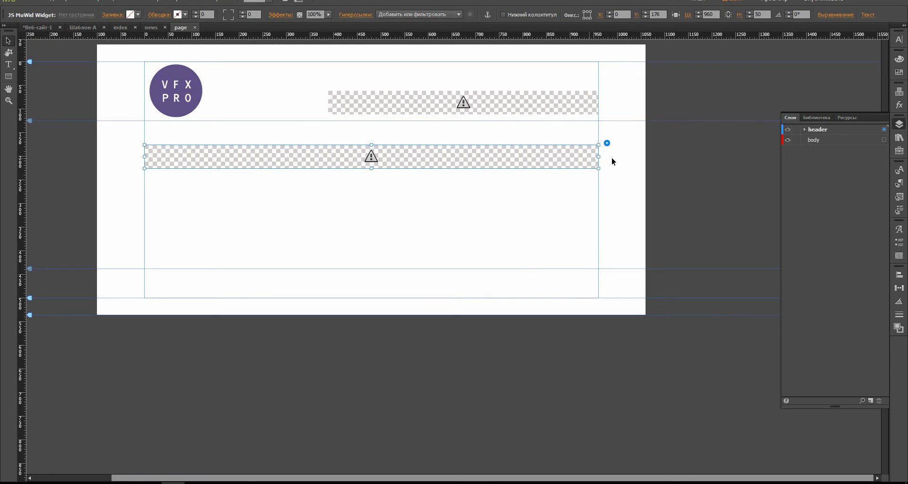
{"action": "left_click", "coordinate": [607, 144]}
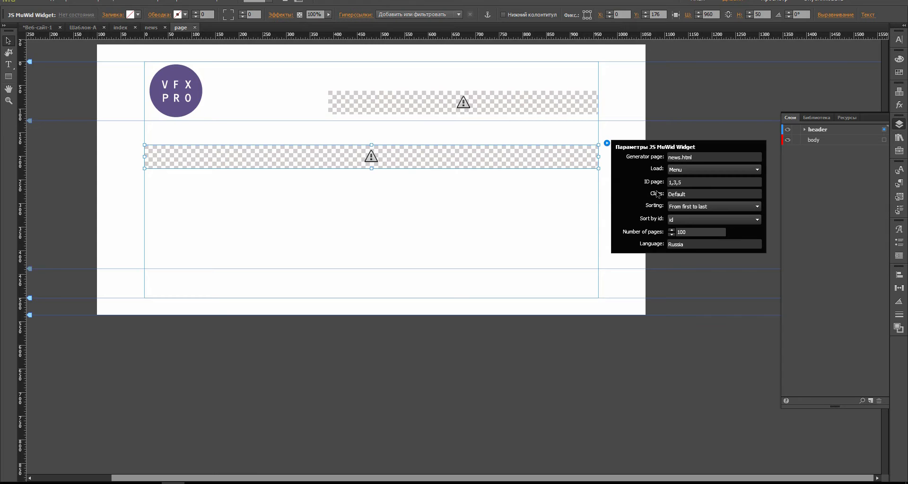
{"action": "double_click", "coordinate": [696, 157]}
{"action": "key", "text": "BackSpace"}
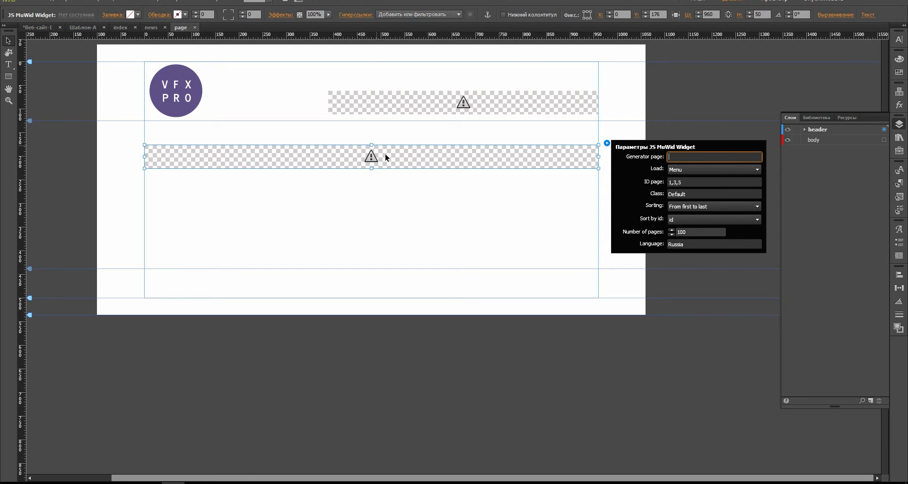
Step: Make the widget load One news and close its parameters
{"action": "left_click", "coordinate": [700, 169]}
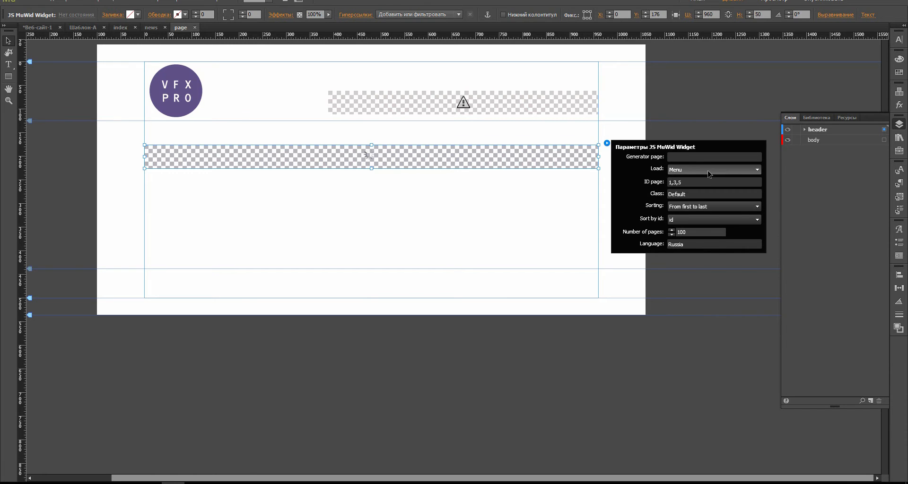
{"action": "left_click", "coordinate": [701, 199]}
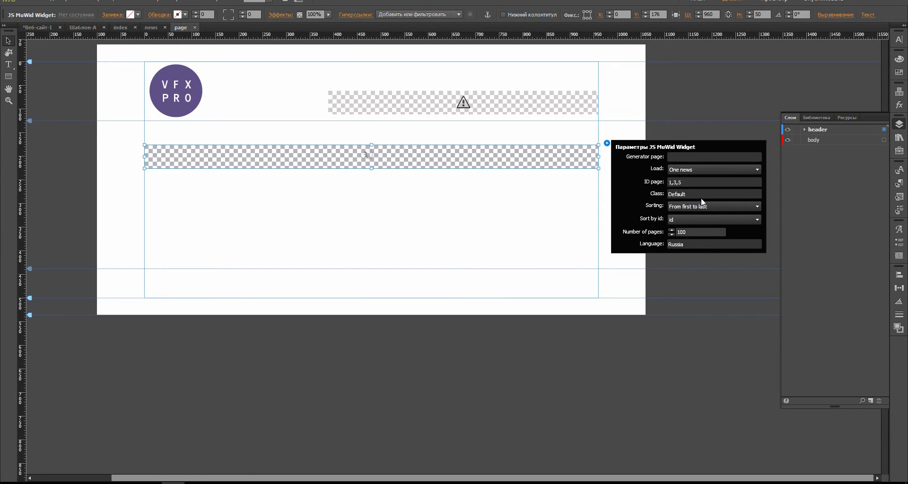
{"action": "left_click", "coordinate": [482, 217]}
{"action": "key", "text": "m"}
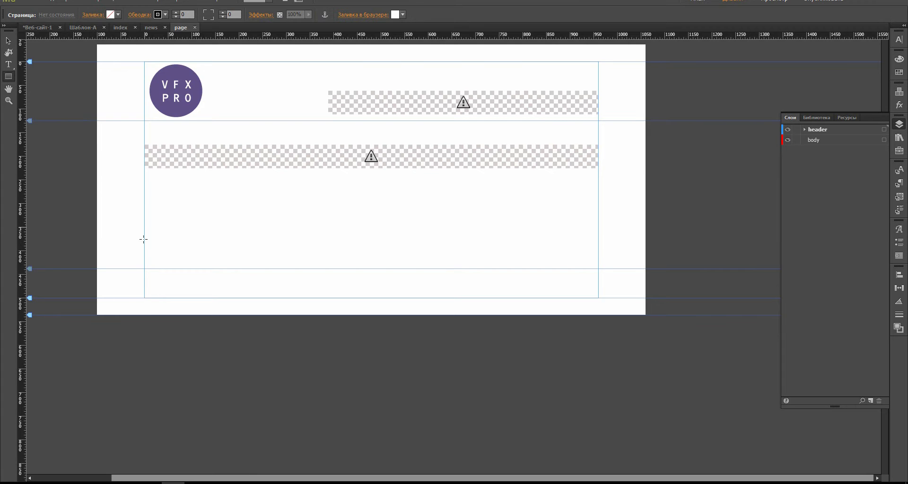
Step: Draw a 960 × 53 rectangle filled green 22B573 at 32% opacity
{"action": "left_click_drag", "start_coordinate": [144, 244], "coordinate": [599, 269]}
{"action": "left_click", "coordinate": [124, 15]}
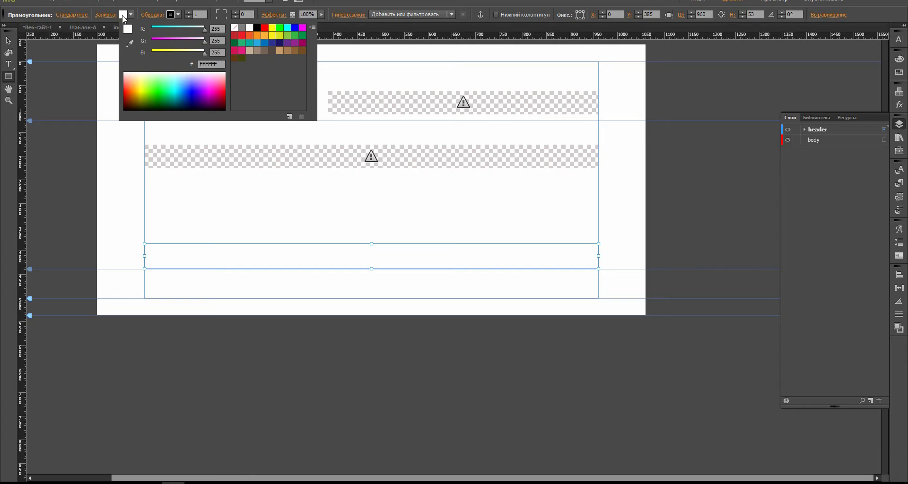
{"action": "left_click", "coordinate": [242, 35]}
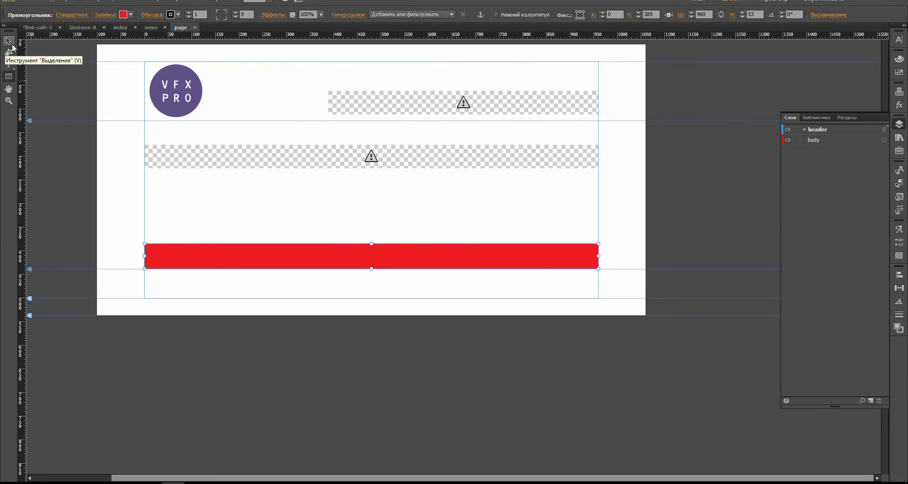
{"action": "left_click", "coordinate": [131, 15]}
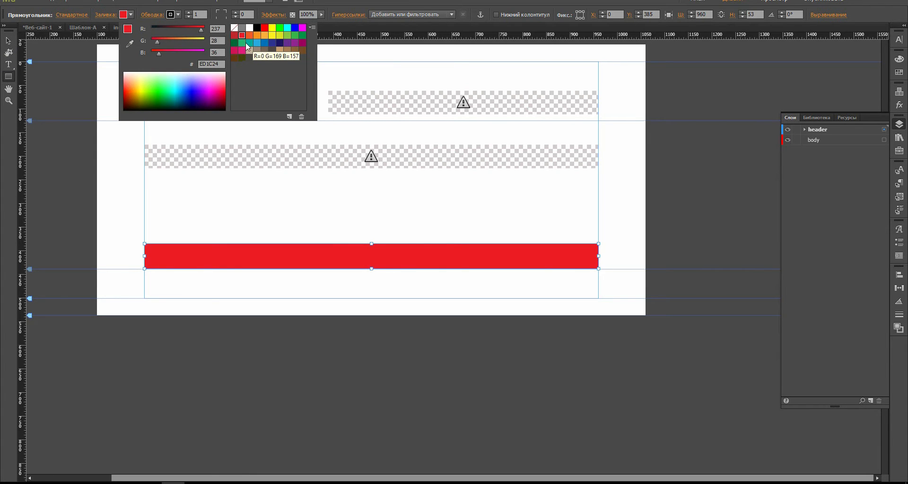
{"action": "left_click", "coordinate": [243, 42]}
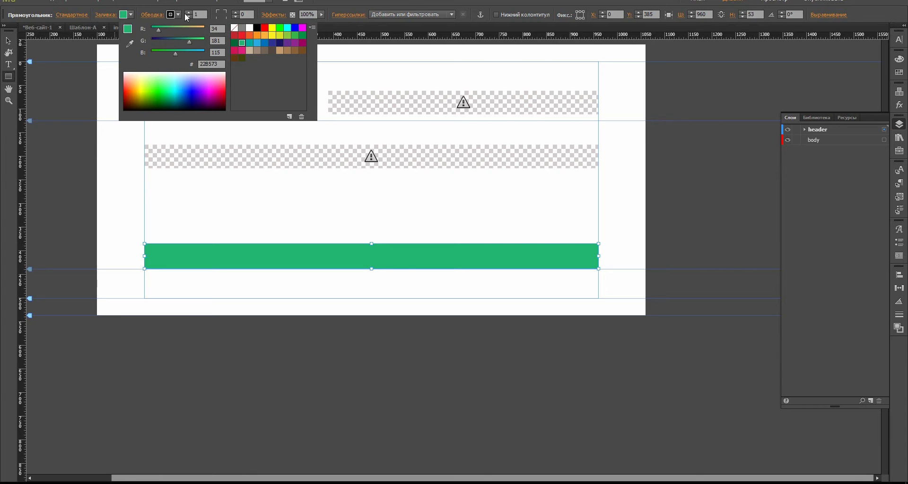
{"action": "left_click", "coordinate": [310, 14]}
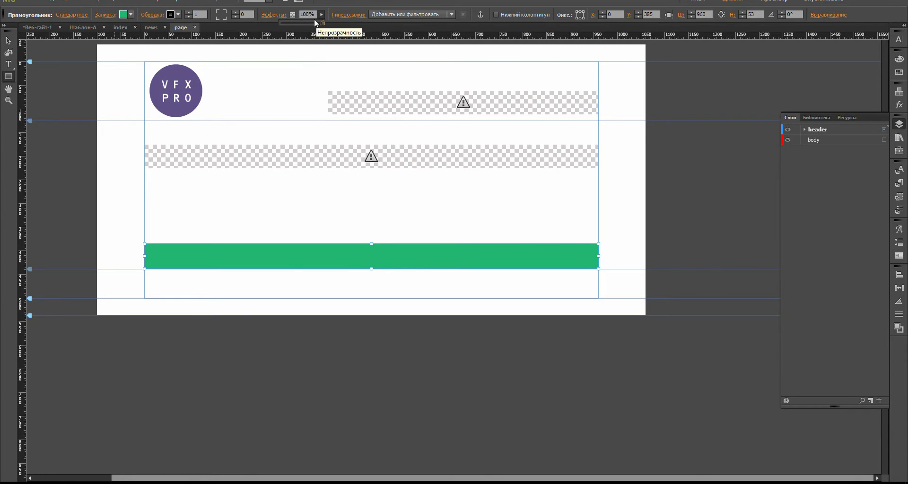
{"action": "left_click_drag", "start_coordinate": [315, 22], "coordinate": [293, 23]}
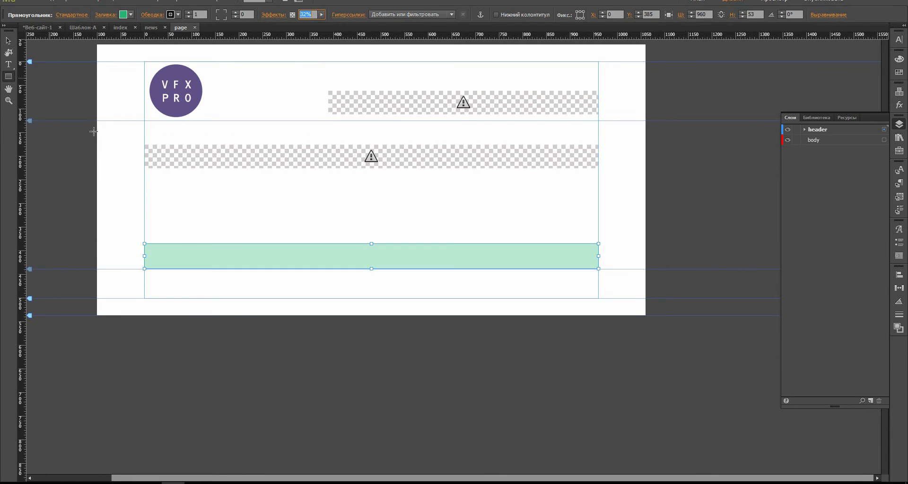
Step: Move the green band up to sit just below the widget strip
{"action": "left_click", "coordinate": [9, 41]}
{"action": "left_click_drag", "start_coordinate": [186, 251], "coordinate": [188, 180]}
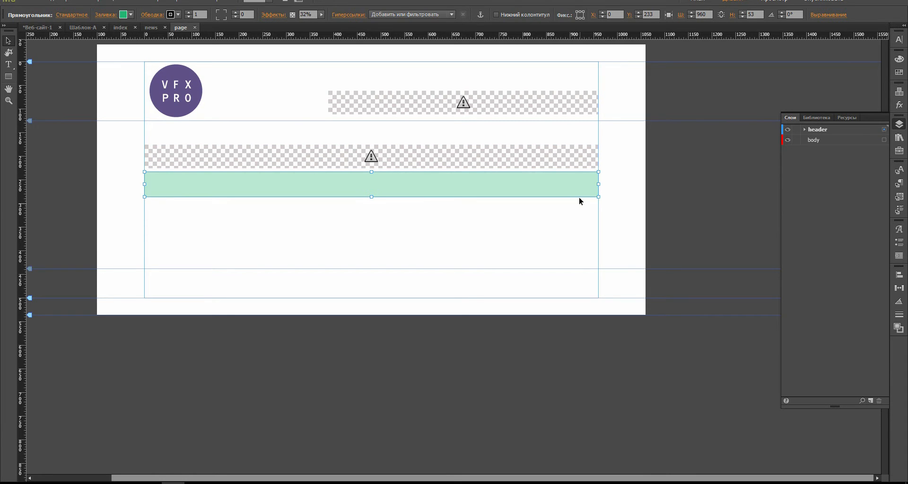
{"action": "left_click", "coordinate": [675, 161]}
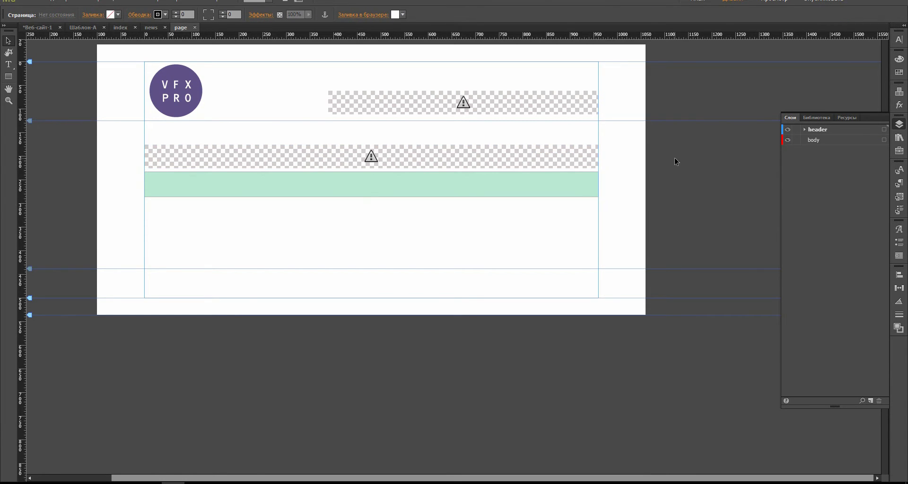
{"action": "left_click", "coordinate": [276, 193]}
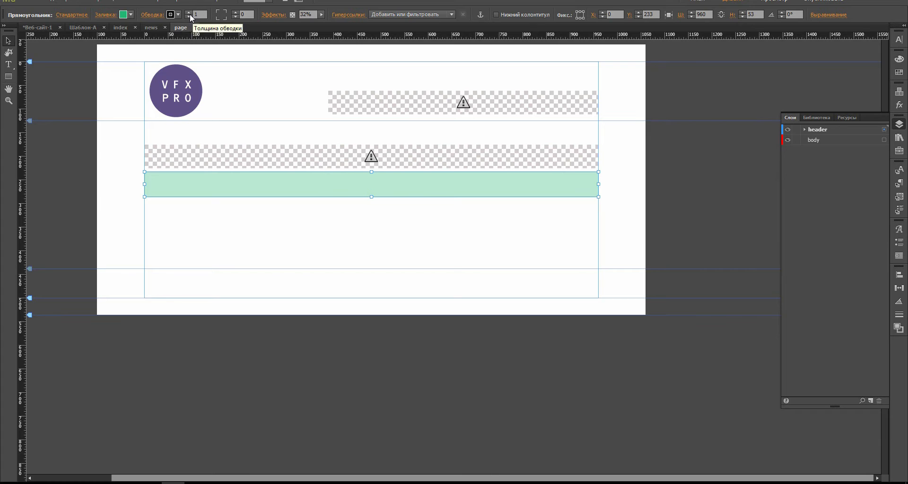
{"action": "left_click", "coordinate": [71, 171]}
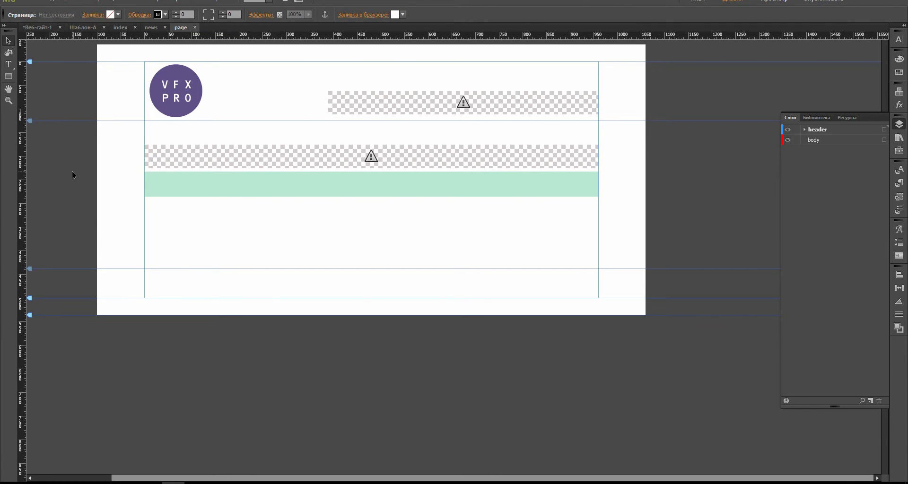
Step: On the news page, draw a 1160 × 30 band just below the header
{"action": "left_click", "coordinate": [151, 29]}
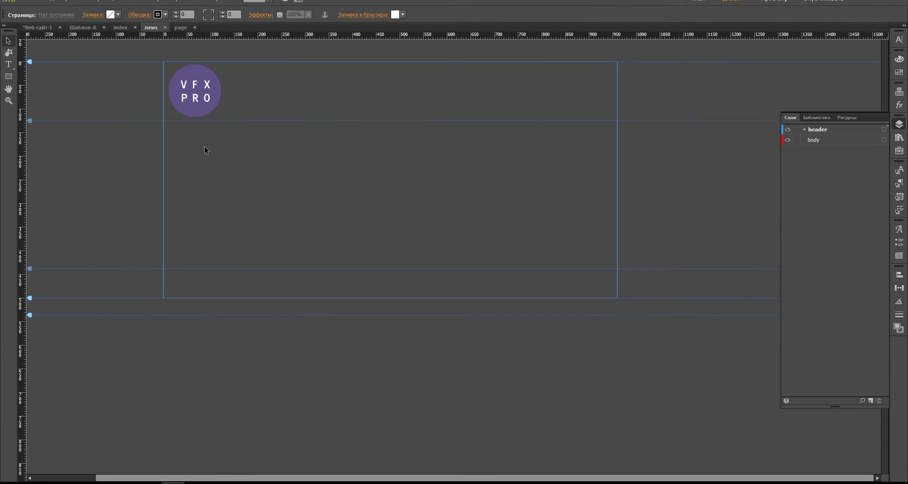
{"action": "left_click", "coordinate": [8, 76]}
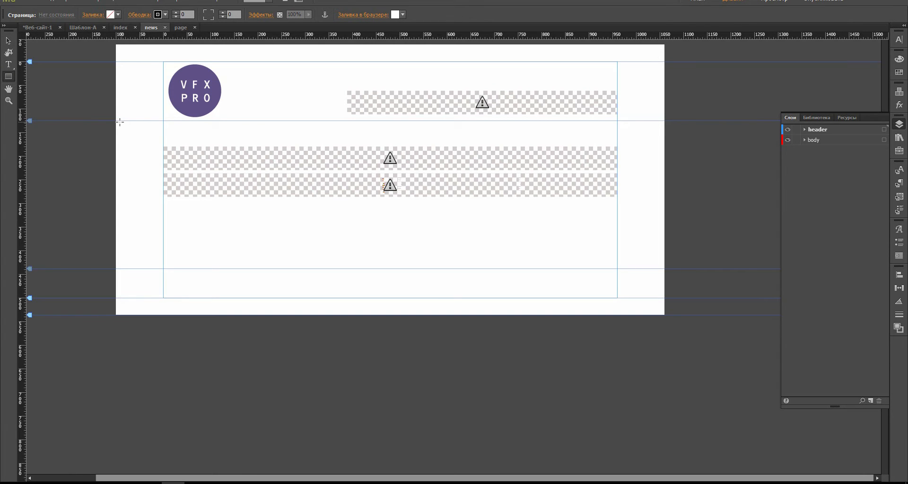
{"action": "left_click_drag", "start_coordinate": [118, 122], "coordinate": [664, 135]}
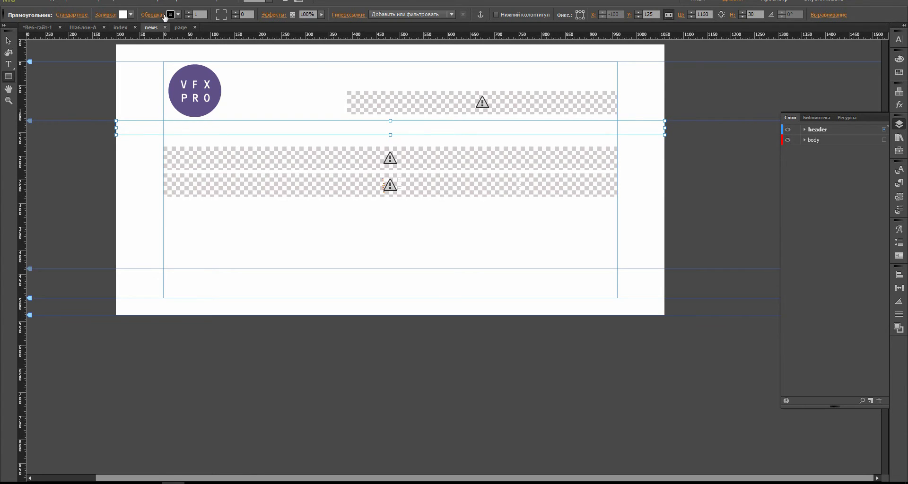
Step: Fill the band orange and lower its opacity to 24%
{"action": "left_click", "coordinate": [131, 15]}
{"action": "left_click", "coordinate": [257, 35]}
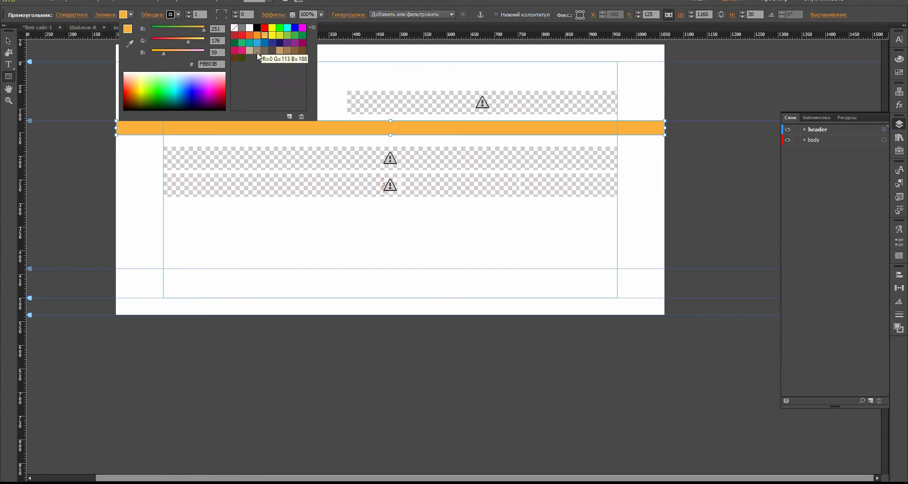
{"action": "left_click", "coordinate": [321, 19]}
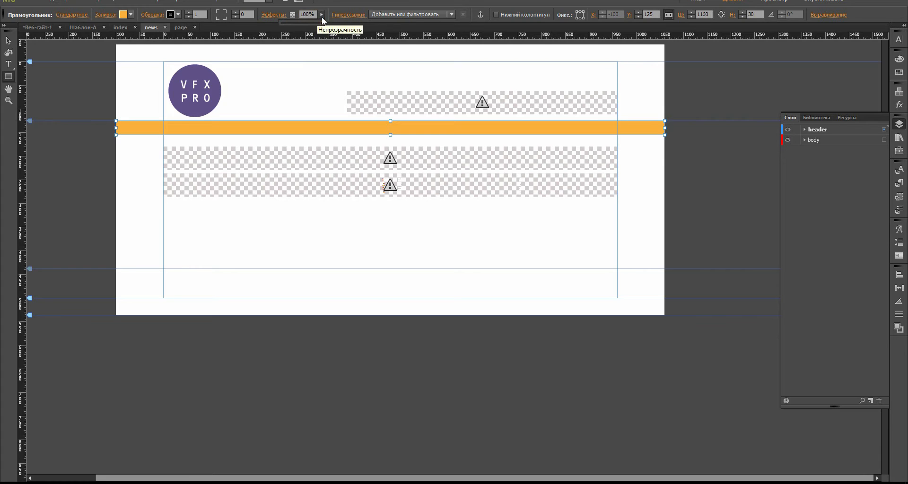
{"action": "left_click_drag", "start_coordinate": [324, 23], "coordinate": [303, 24]}
{"action": "left_click_drag", "start_coordinate": [296, 23], "coordinate": [283, 30]}
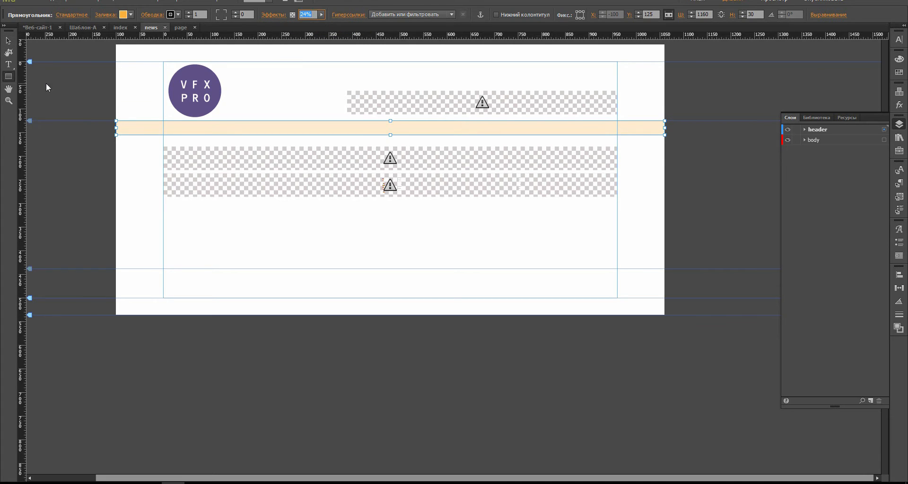
{"action": "left_click", "coordinate": [83, 103]}
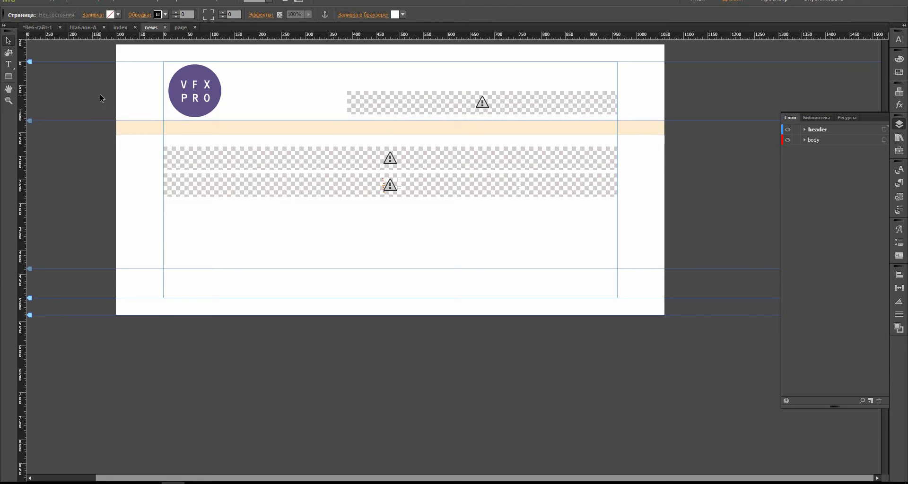
{"action": "left_click", "coordinate": [43, 2]}
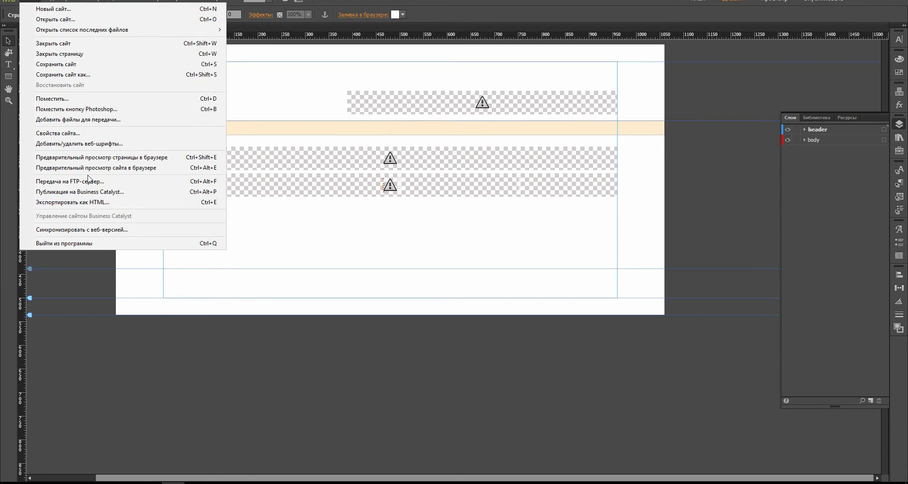
Step: Upload the site to FTP host site2.muwid.ru, sending only changed files
{"action": "left_click", "coordinate": [89, 186]}
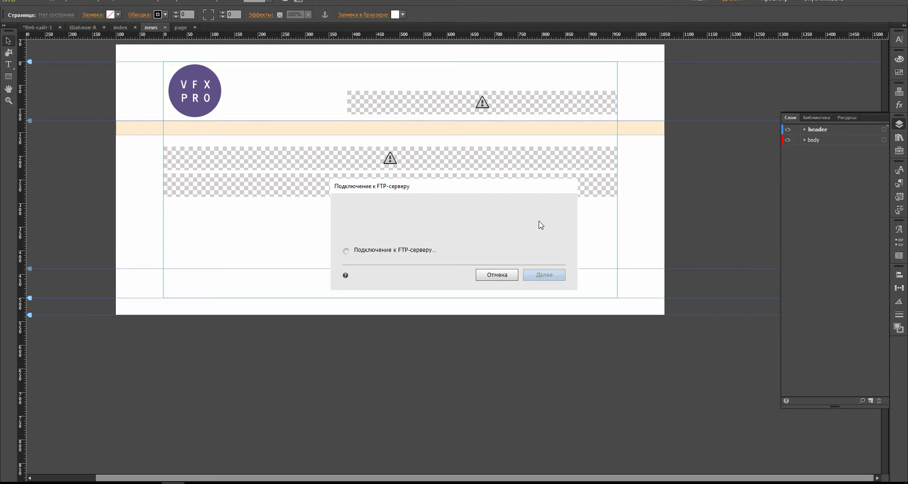
{"action": "left_click", "coordinate": [550, 287]}
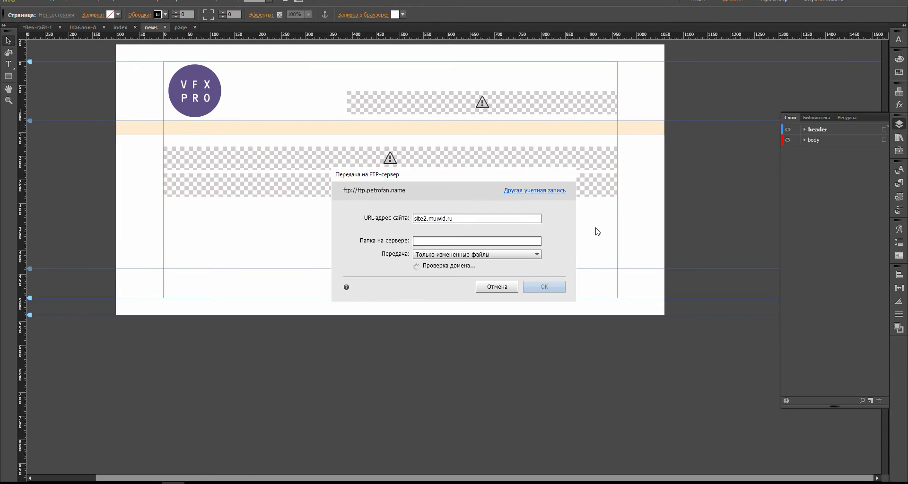
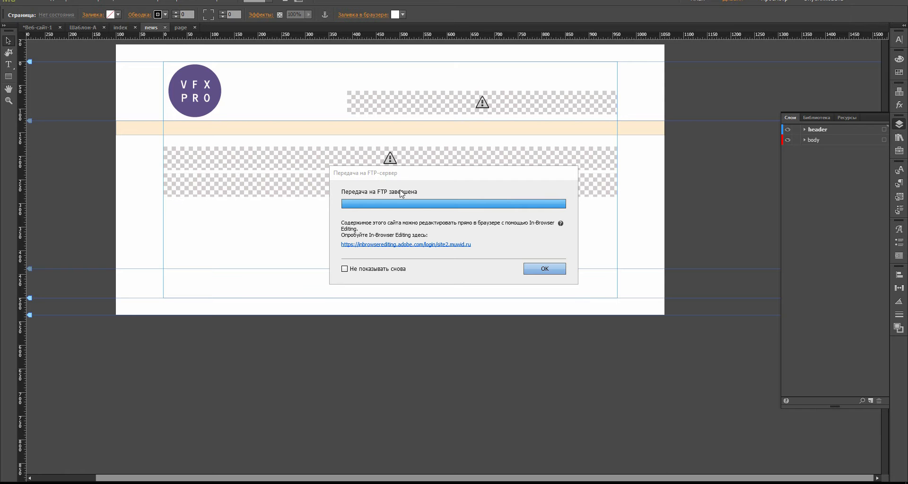
Step: Close the Edge preview of the published site and dismiss the FTP upload-complete notice
{"action": "left_click", "coordinate": [896, 2]}
{"action": "key", "text": "Return"}
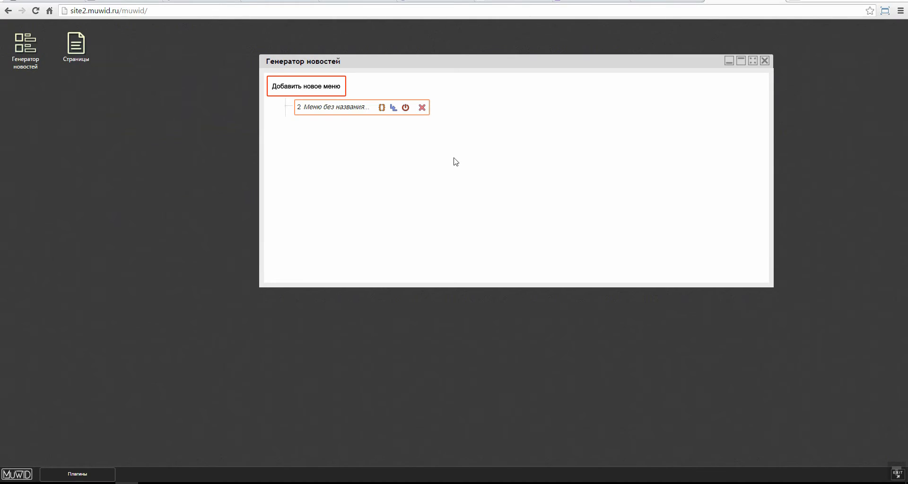
Step: Copy the site2.muwid.ru domain and load the live site in a new browser tab
{"action": "left_click_drag", "start_coordinate": [438, 62], "coordinate": [331, 70]}
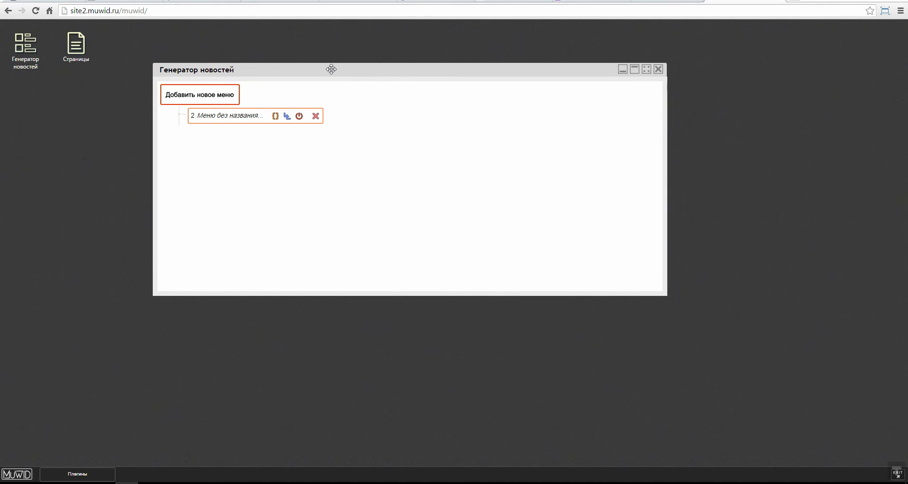
{"action": "left_click_drag", "start_coordinate": [401, 71], "coordinate": [391, 98]}
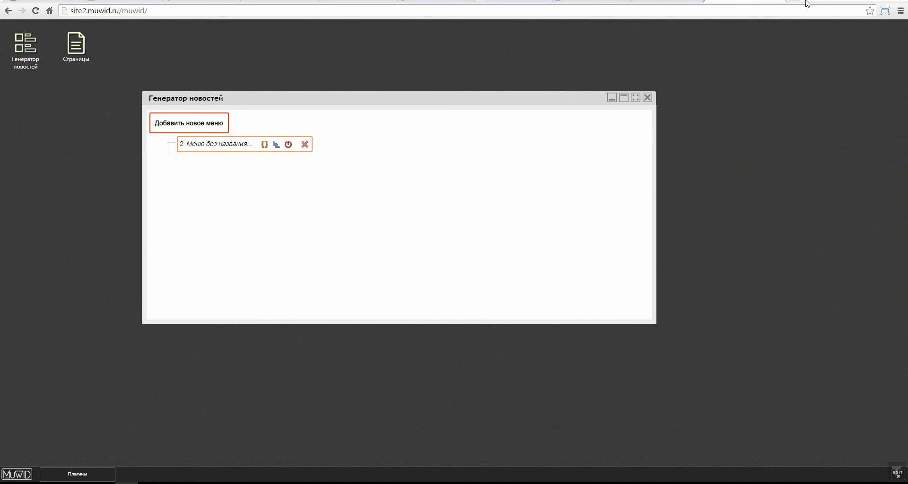
{"action": "double_click", "coordinate": [119, 11]}
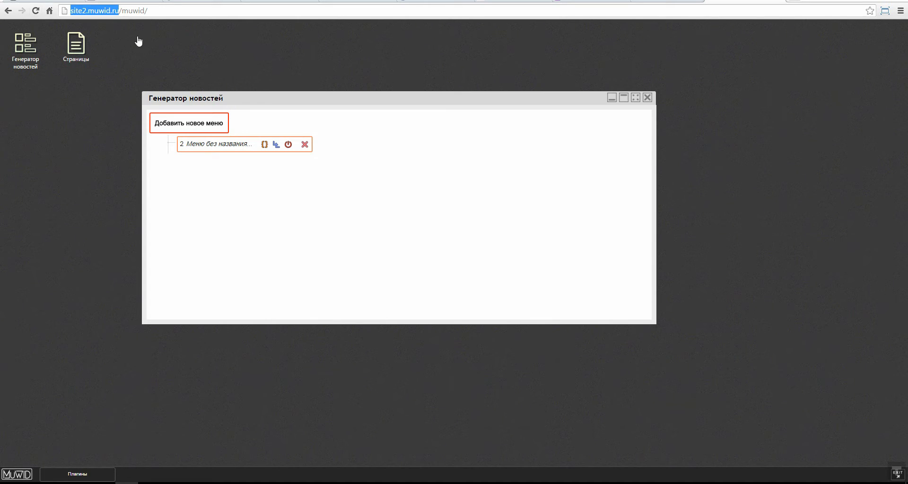
{"action": "key", "text": "ctrl+c"}
{"action": "key", "text": "ctrl+t"}
{"action": "key", "text": "ctrl+v"}
{"action": "key", "text": "Return"}
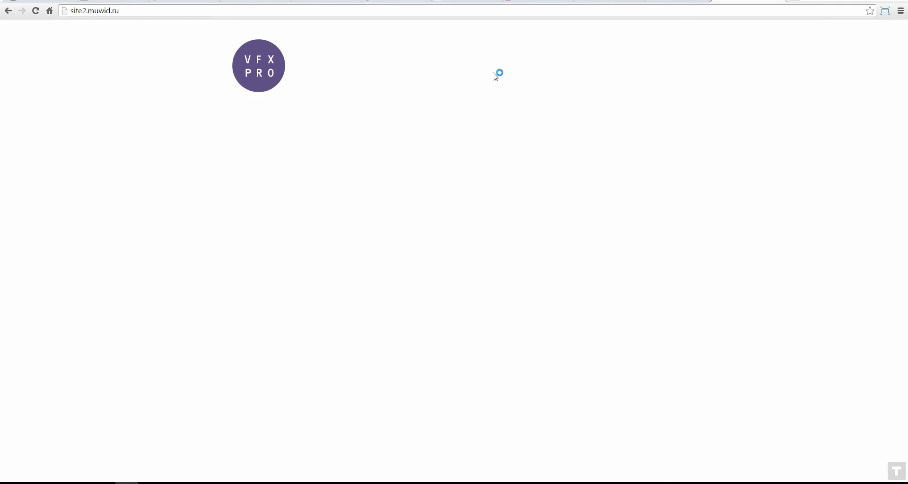
Step: Compare the admin and live-site tabs, then return to Adobe Muse's site plan
{"action": "key", "text": "ctrl+shift+Tab"}
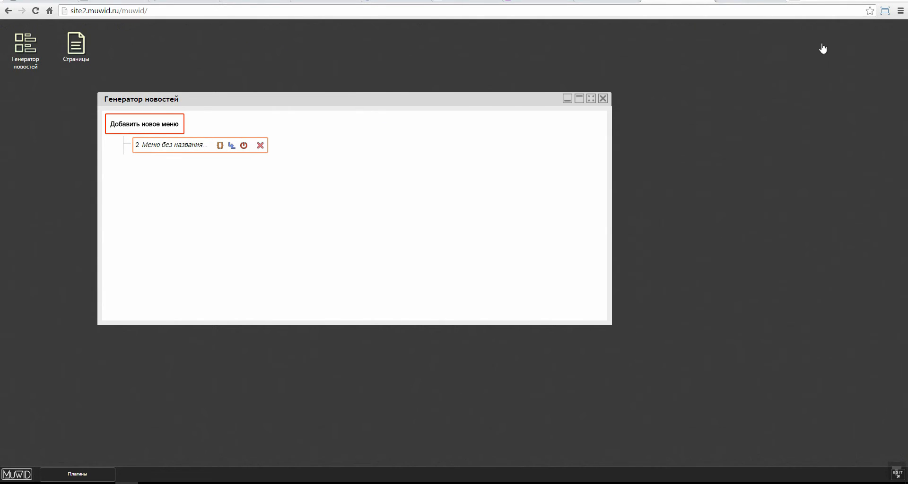
{"action": "key", "text": "ctrl+Tab"}
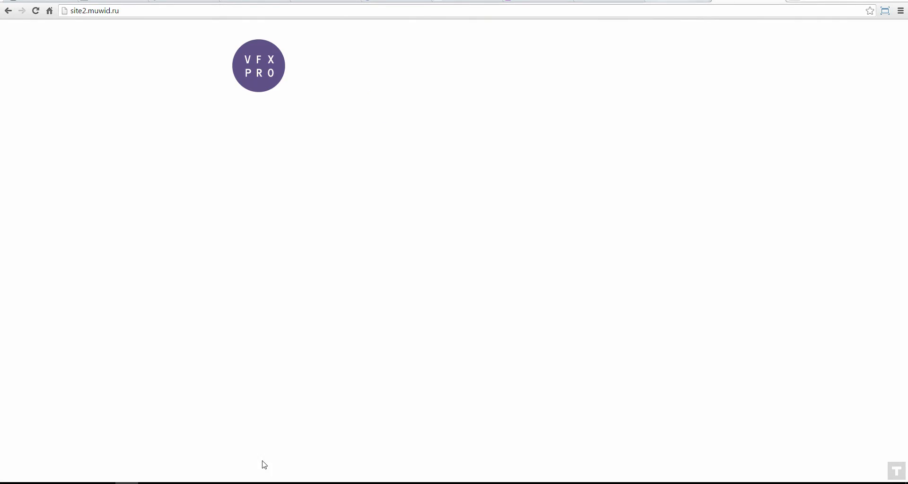
{"action": "key", "text": "alt+Tab"}
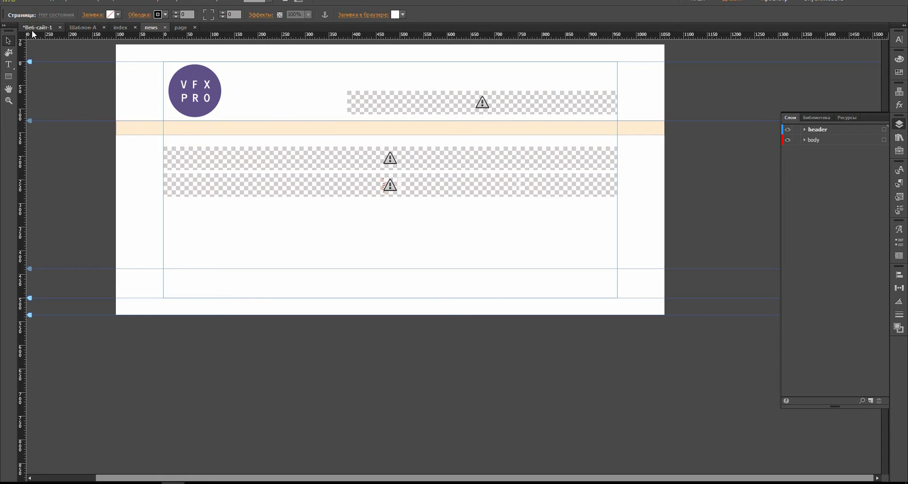
{"action": "left_click", "coordinate": [32, 30]}
Step: Place js-widget.mucow from the Страница widget folder onto the index page
{"action": "double_click", "coordinate": [76, 98]}
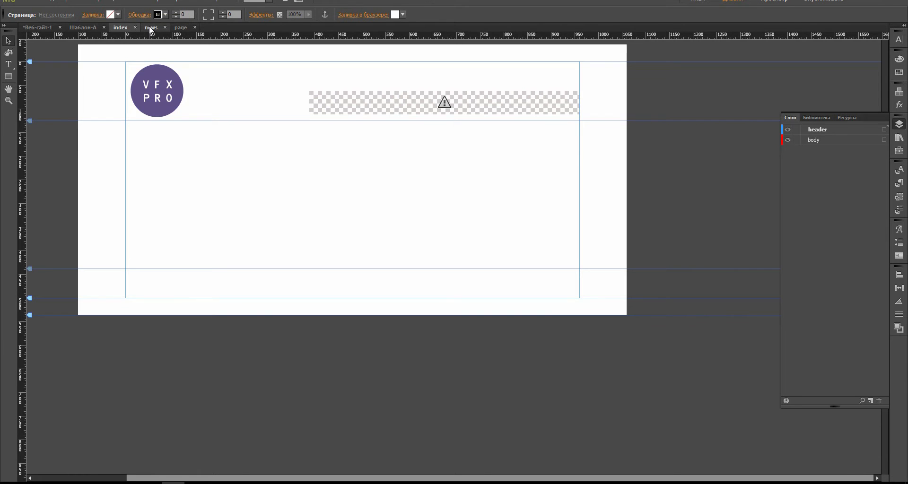
{"action": "left_click", "coordinate": [148, 28]}
{"action": "left_click", "coordinate": [283, 151]}
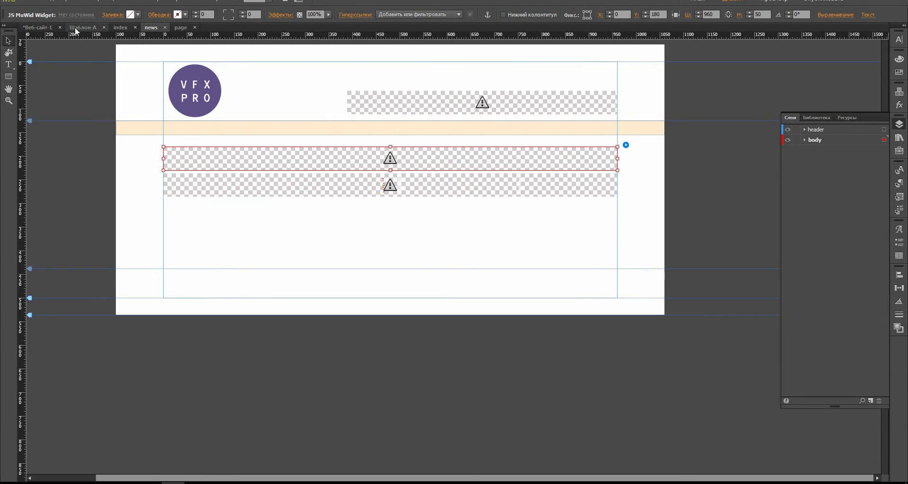
{"action": "left_click", "coordinate": [120, 27]}
{"action": "left_click", "coordinate": [104, 482]}
{"action": "left_click", "coordinate": [476, 219]}
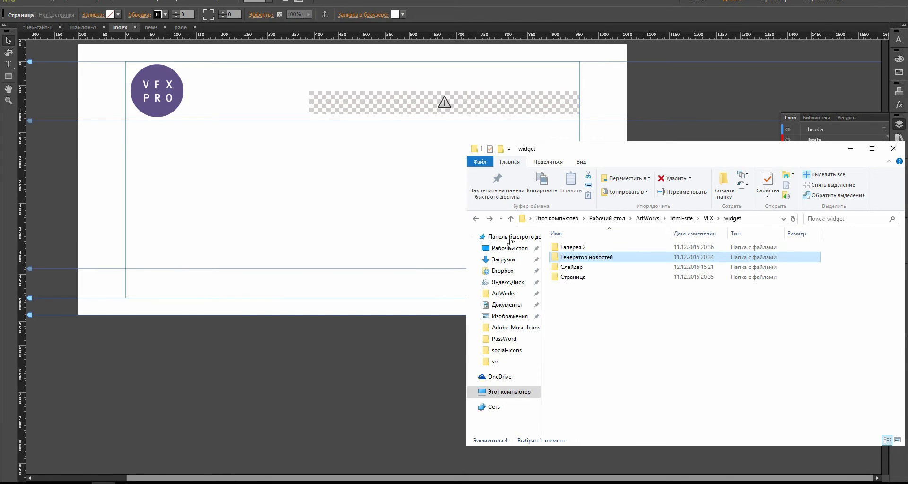
{"action": "double_click", "coordinate": [581, 278]}
{"action": "left_click", "coordinate": [565, 247]}
{"action": "left_click_drag", "start_coordinate": [565, 247], "coordinate": [580, 177]}
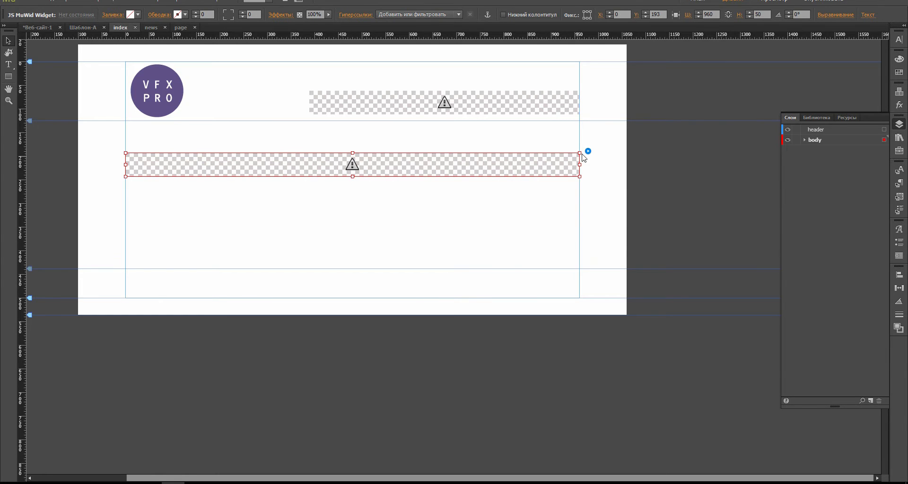
Step: Set the index page's JS MuWid widget ID page to 1
{"action": "left_click", "coordinate": [519, 214]}
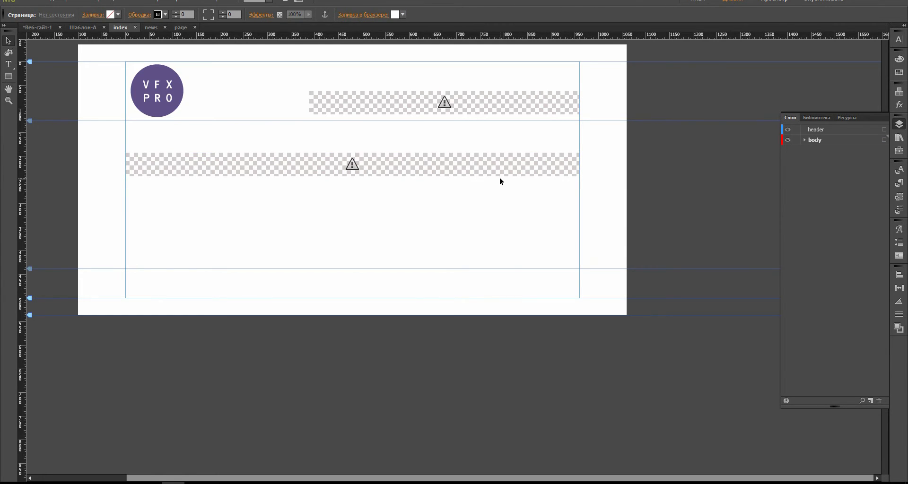
{"action": "left_click", "coordinate": [563, 164]}
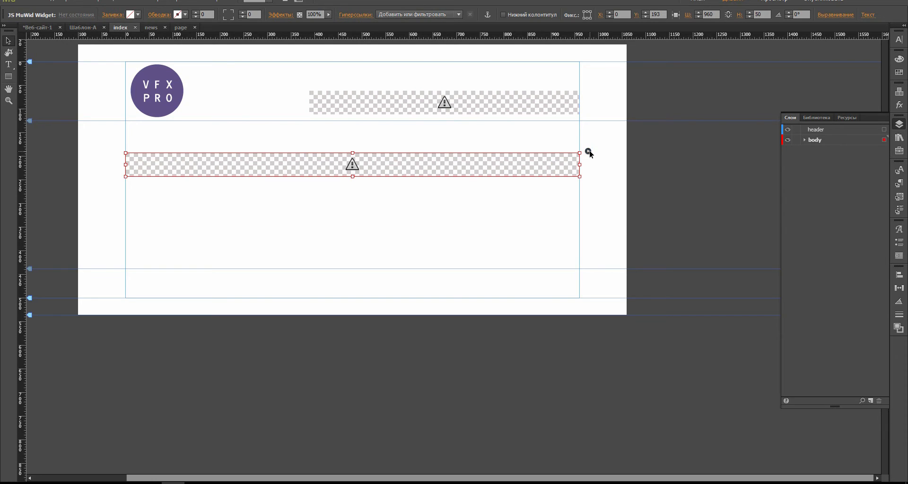
{"action": "left_click", "coordinate": [588, 151]}
{"action": "type", "text": "1"}
{"action": "key", "text": "Return"}
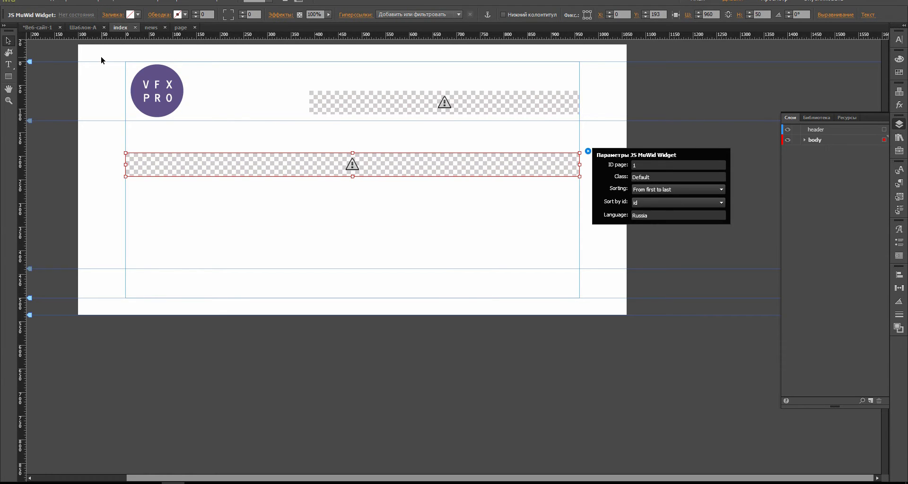
Step: On the news page, change the upper MuWid widget's ID page to 2
{"action": "left_click", "coordinate": [151, 28]}
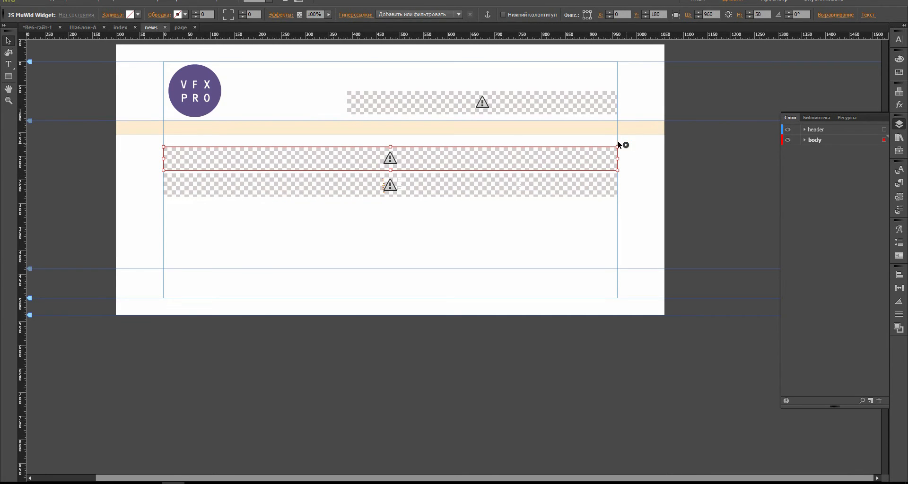
{"action": "left_click", "coordinate": [625, 145]}
{"action": "left_click", "coordinate": [690, 160]}
{"action": "type", "text": "2"}
{"action": "key", "text": "Return"}
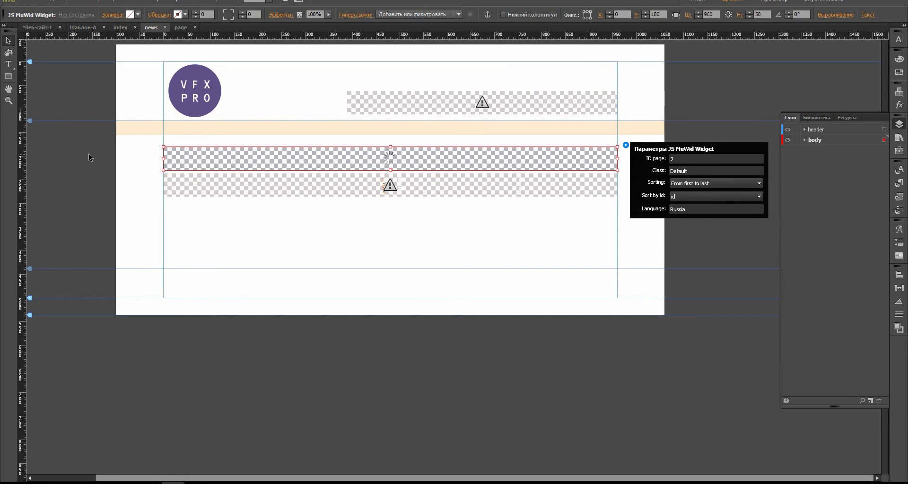
{"action": "left_click", "coordinate": [57, 72]}
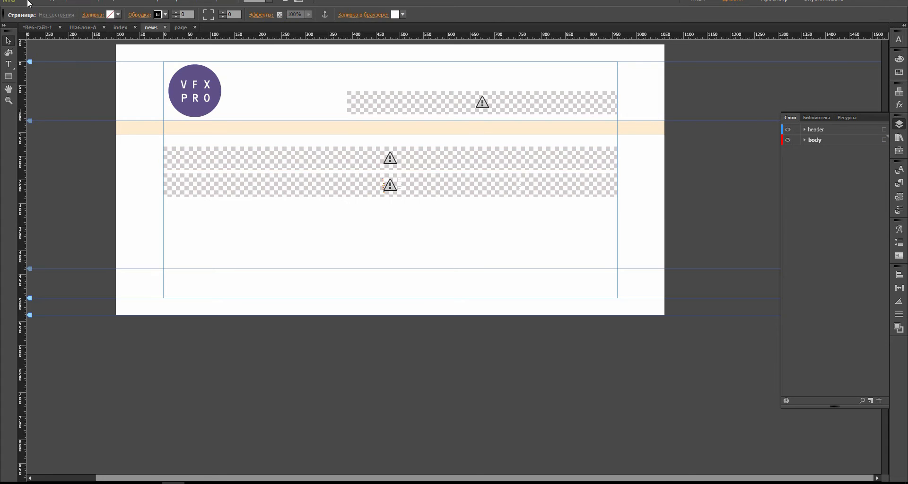
Step: Start the upload with File > Передача на FTP-сервер
{"action": "left_click", "coordinate": [30, 2]}
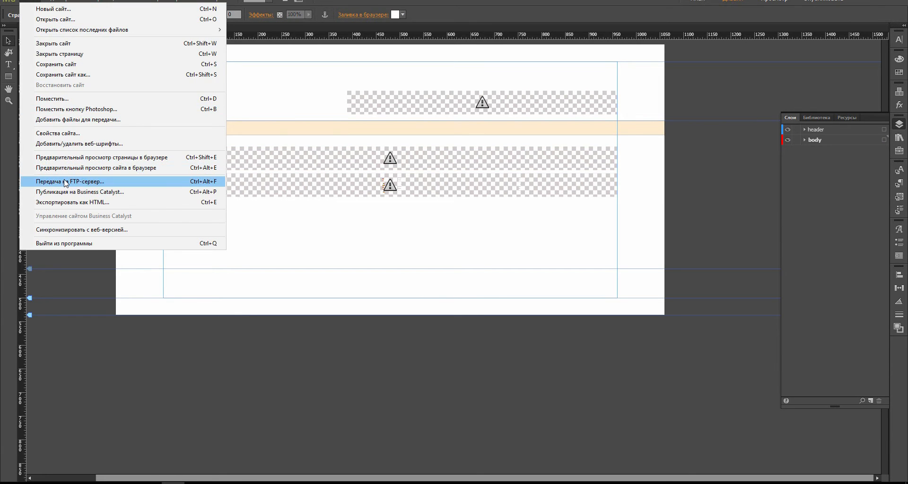
{"action": "left_click", "coordinate": [62, 181]}
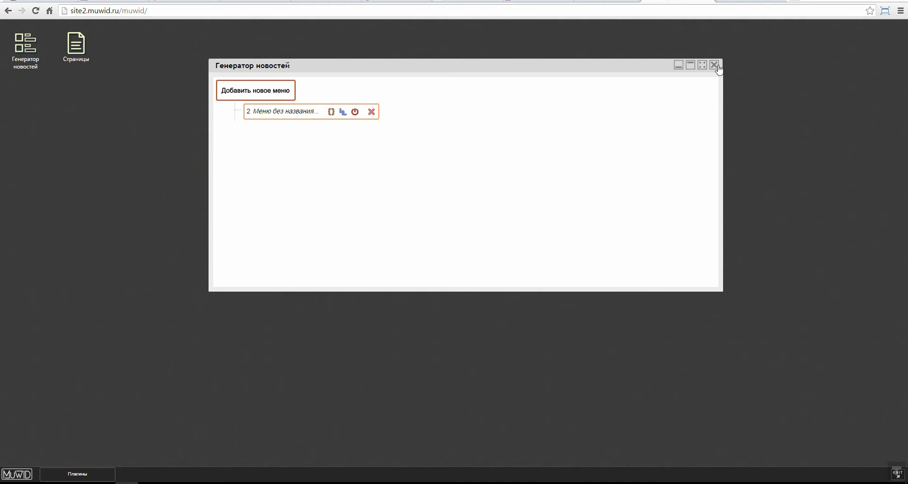
{"action": "left_click", "coordinate": [714, 64]}
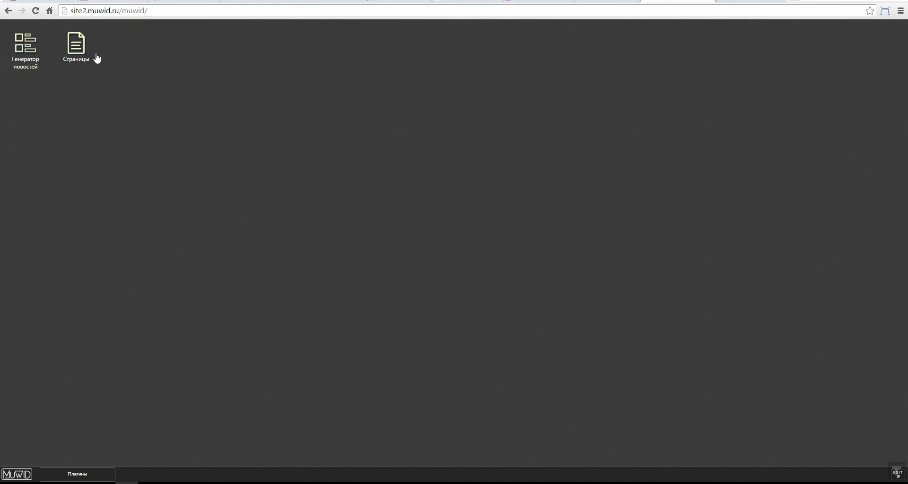
{"action": "double_click", "coordinate": [23, 62]}
{"action": "left_click_drag", "start_coordinate": [423, 139], "coordinate": [336, 92]}
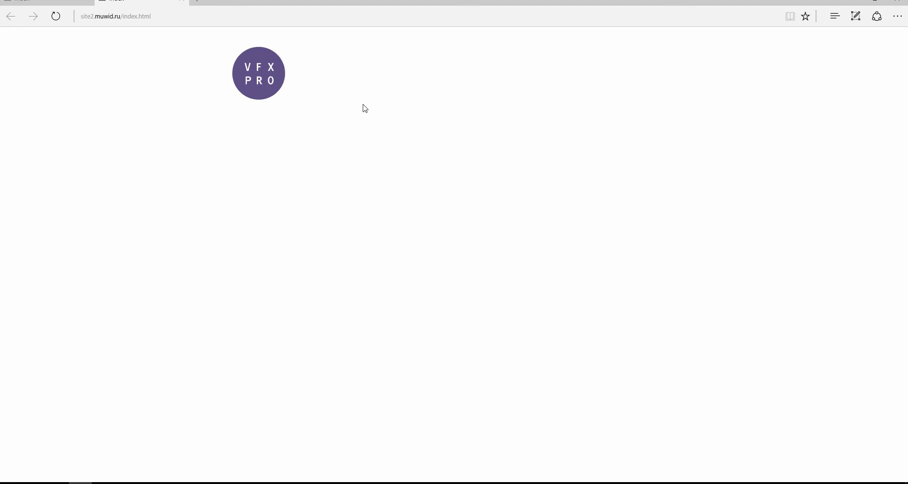
{"action": "left_click", "coordinate": [899, 2]}
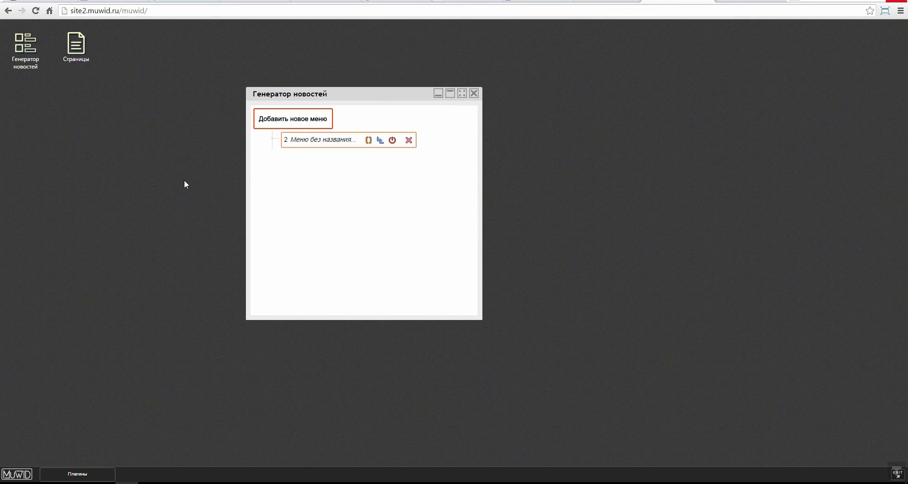
{"action": "left_click_drag", "start_coordinate": [373, 94], "coordinate": [356, 96]}
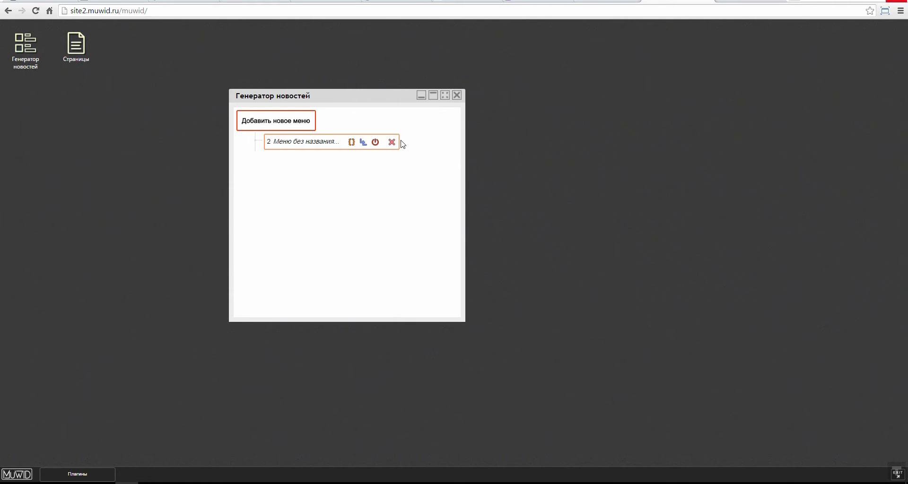
Step: Set menu 2's Название блока to Верхнее меню and save it with Заменить
{"action": "left_click", "coordinate": [319, 147]}
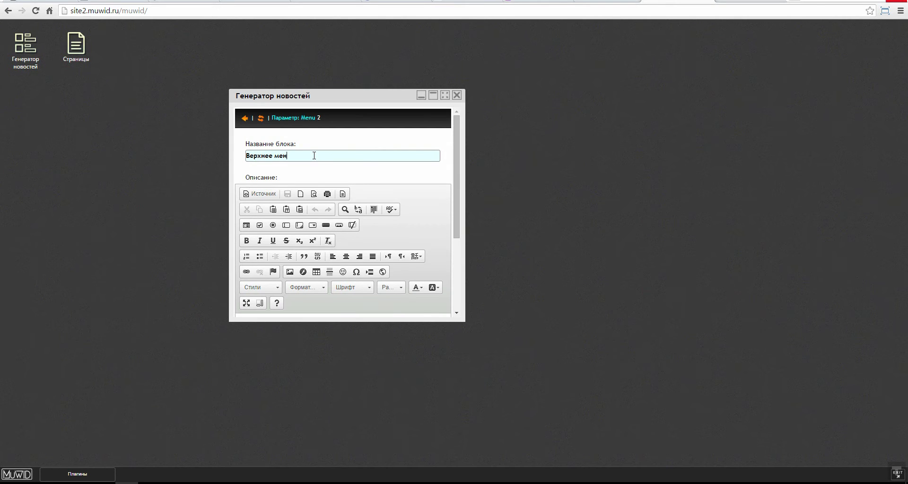
{"action": "scroll", "coordinate": [316, 210], "scroll_direction": "down", "scroll_amount": 3}
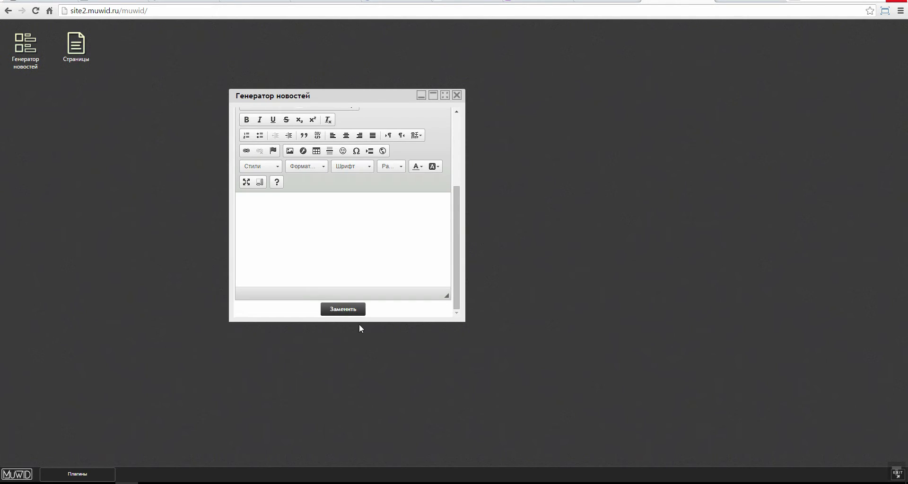
{"action": "left_click", "coordinate": [346, 311]}
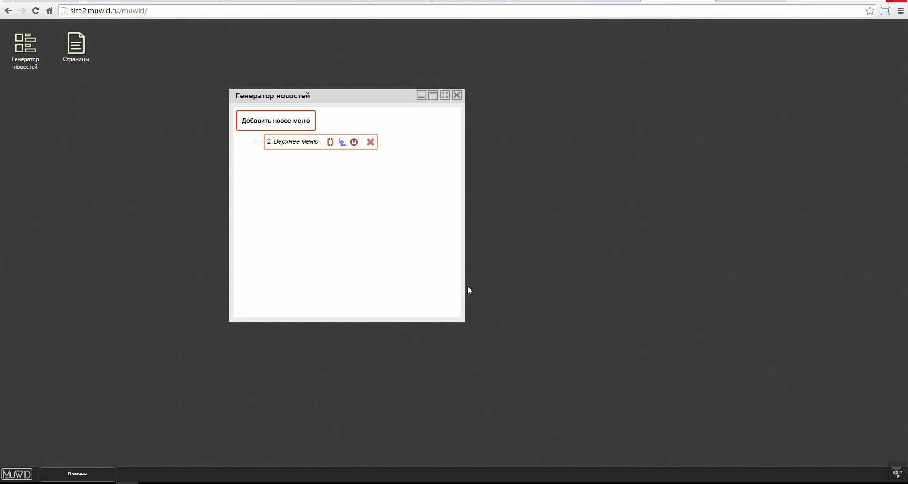
{"action": "left_click_drag", "start_coordinate": [465, 287], "coordinate": [727, 287]}
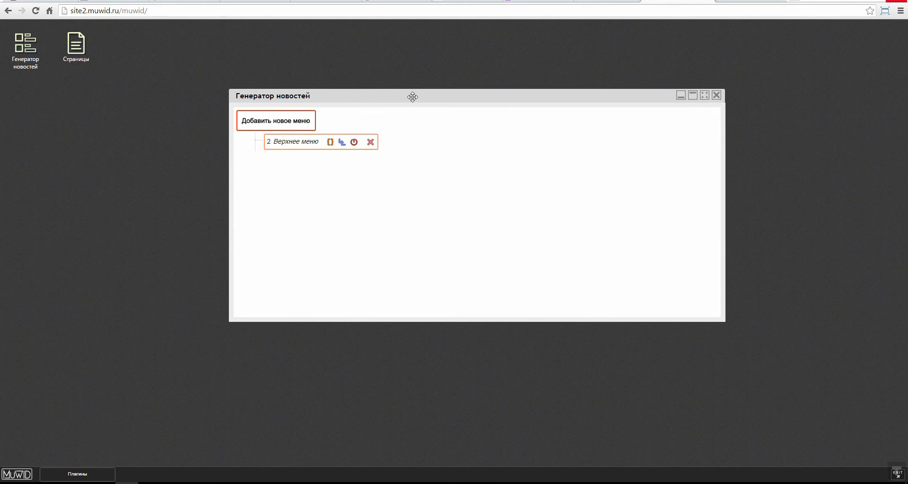
{"action": "left_click_drag", "start_coordinate": [411, 95], "coordinate": [374, 74]}
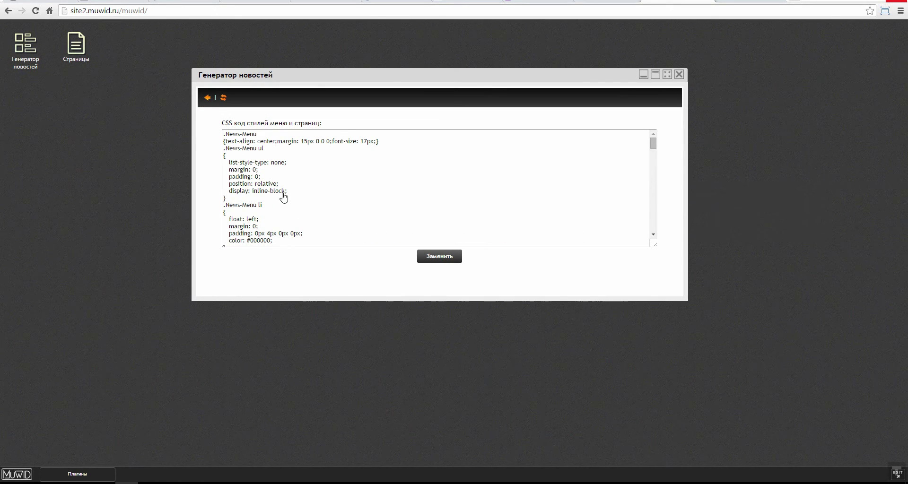
{"action": "left_click_drag", "start_coordinate": [322, 76], "coordinate": [280, 67]}
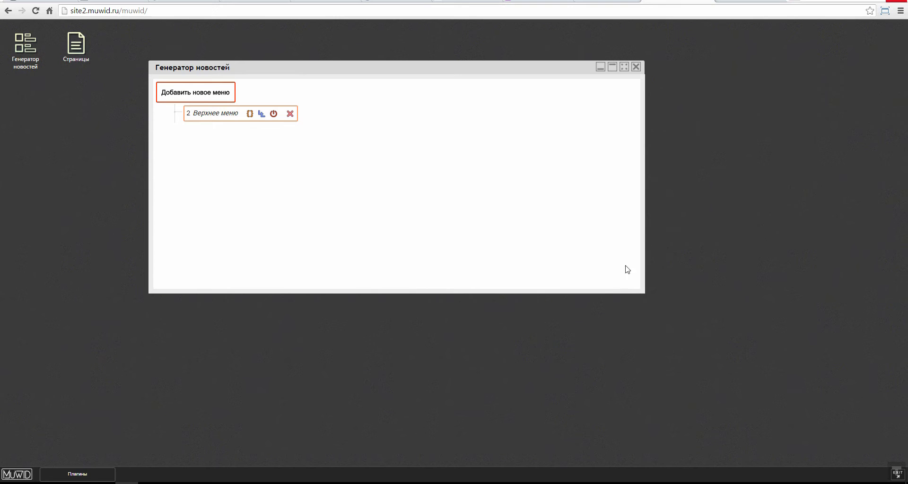
{"action": "left_click_drag", "start_coordinate": [625, 293], "coordinate": [660, 393]}
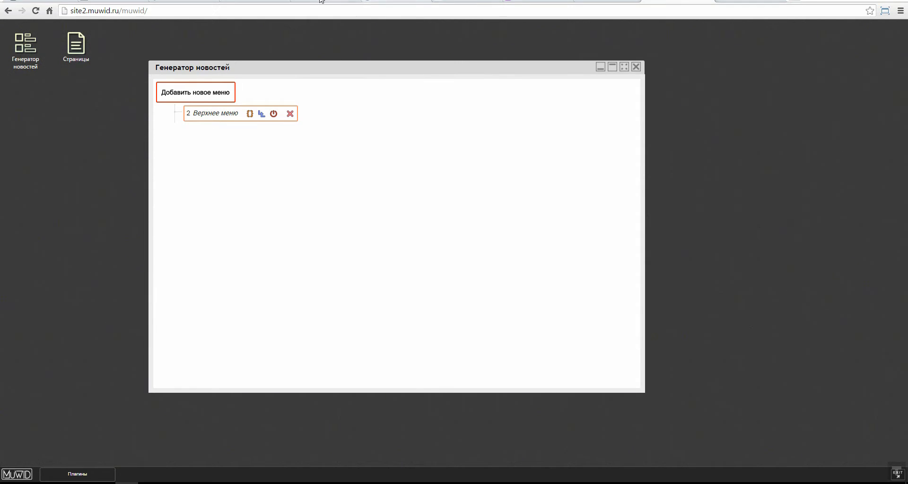
{"action": "left_click", "coordinate": [321, 1]}
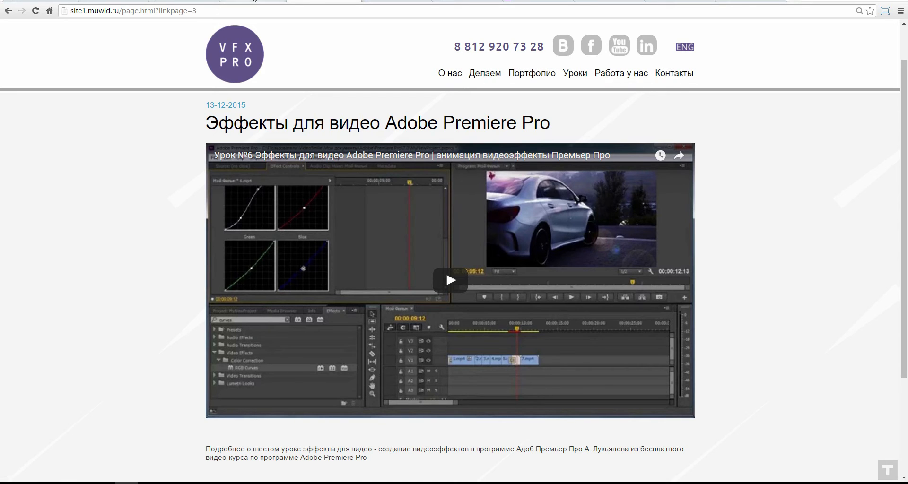
{"action": "left_click", "coordinate": [254, 1]}
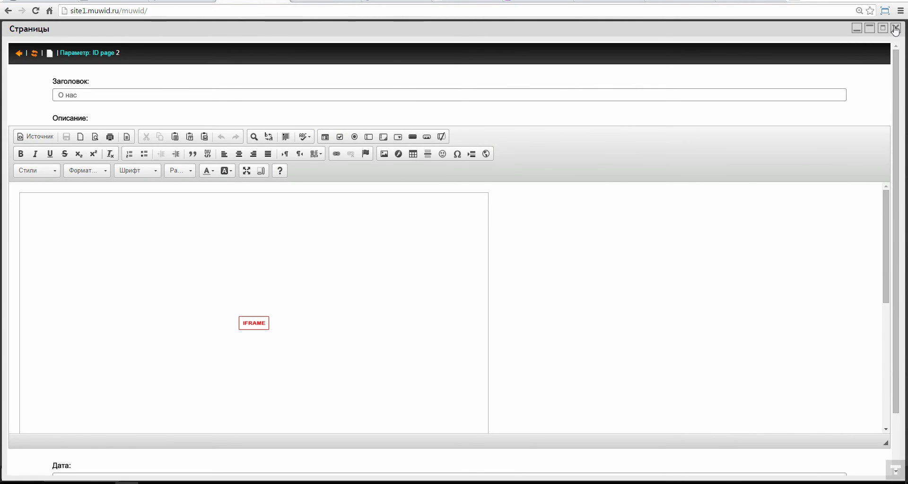
{"action": "left_click", "coordinate": [691, 1]}
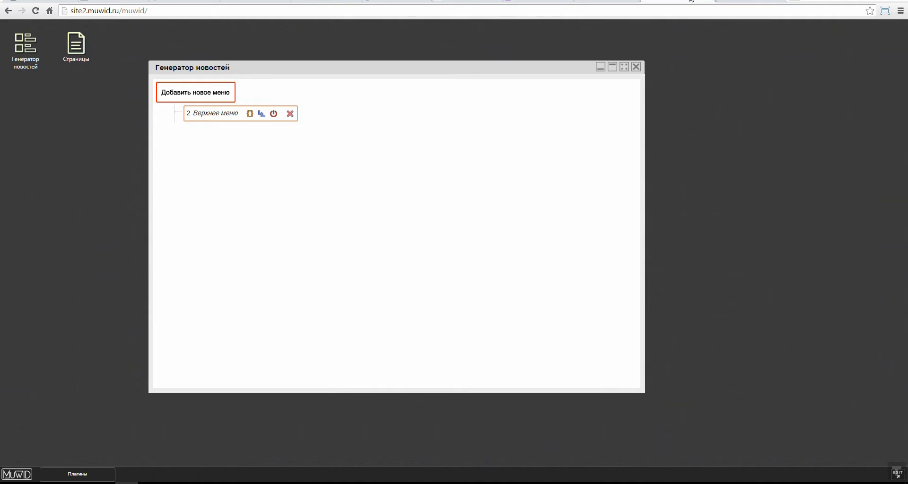
{"action": "left_click", "coordinate": [250, 113]}
{"action": "scroll", "coordinate": [297, 199], "scroll_direction": "down", "scroll_amount": 3}
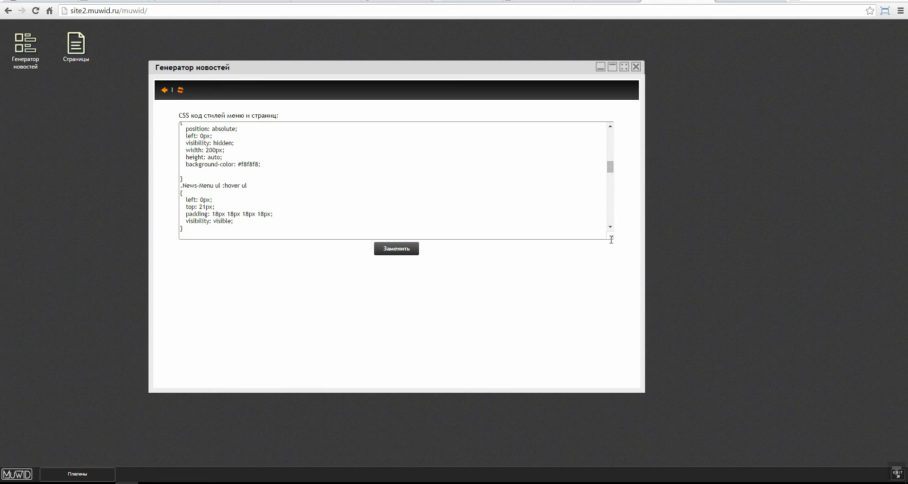
{"action": "left_click_drag", "start_coordinate": [612, 240], "coordinate": [615, 351]}
{"action": "scroll", "coordinate": [339, 264], "scroll_direction": "up", "scroll_amount": 8}
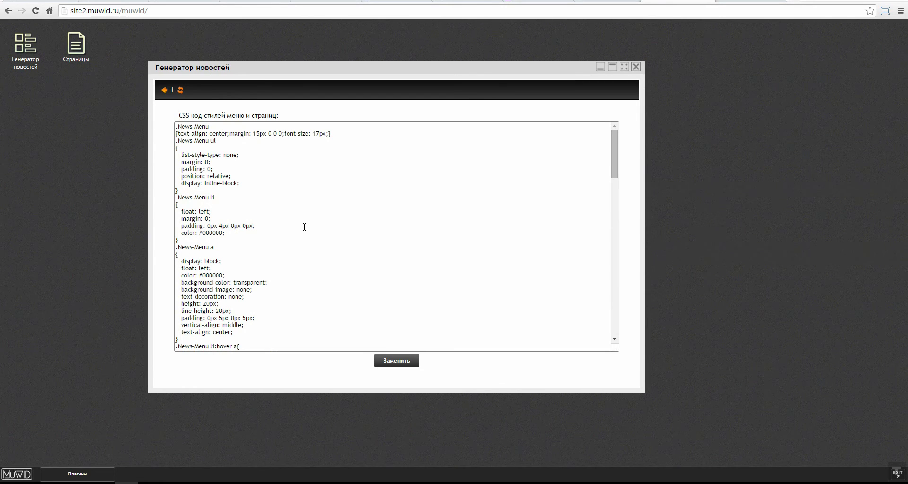
{"action": "scroll", "coordinate": [304, 227], "scroll_direction": "down", "scroll_amount": 10}
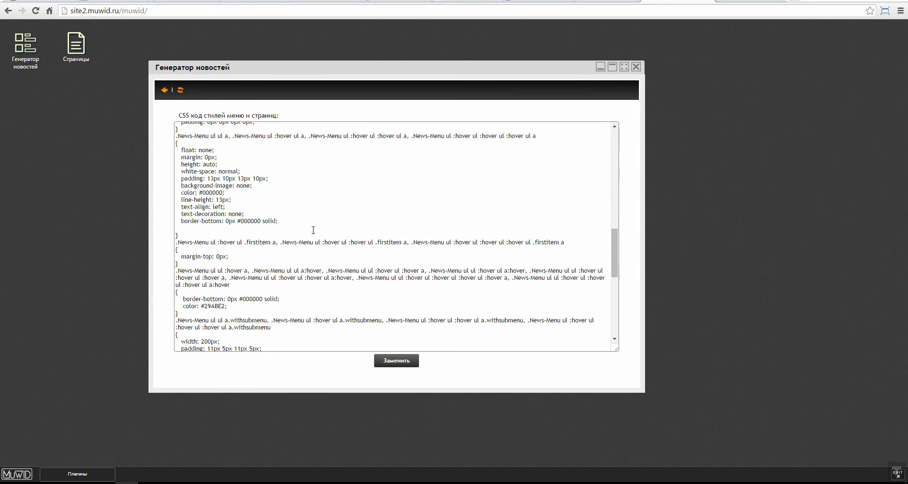
{"action": "scroll", "coordinate": [310, 233], "scroll_direction": "up", "scroll_amount": 10}
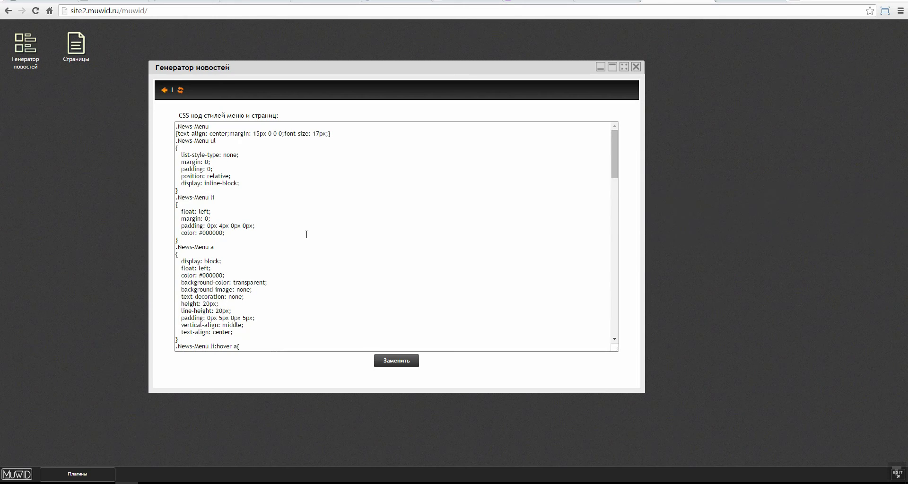
{"action": "scroll", "coordinate": [286, 230], "scroll_direction": "down", "scroll_amount": 10}
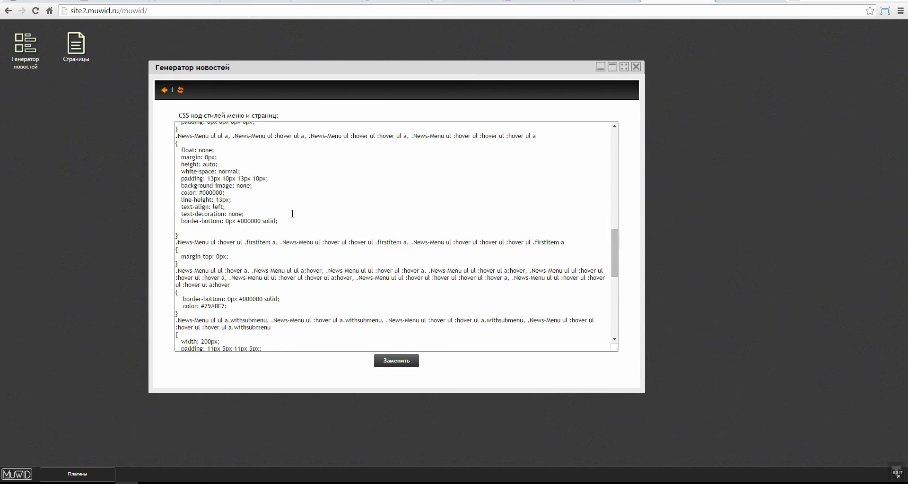
{"action": "scroll", "coordinate": [294, 203], "scroll_direction": "up", "scroll_amount": 10}
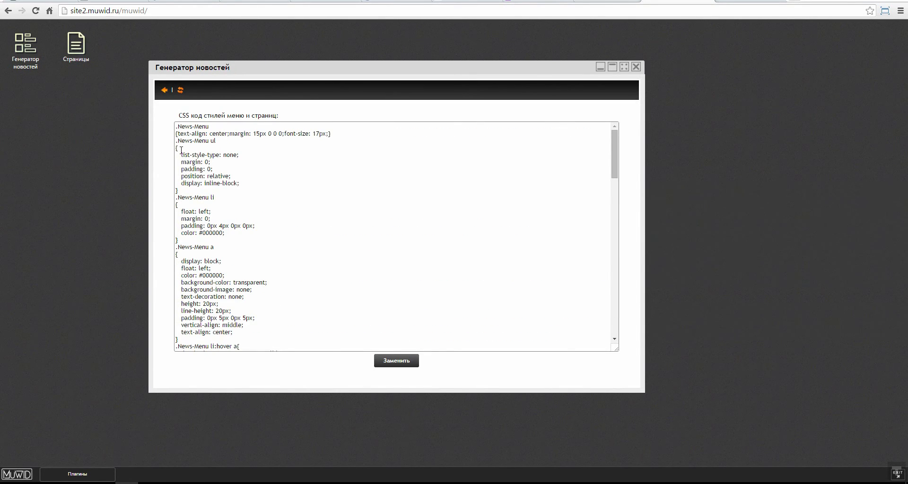
{"action": "left_click_drag", "start_coordinate": [183, 159], "coordinate": [178, 191]}
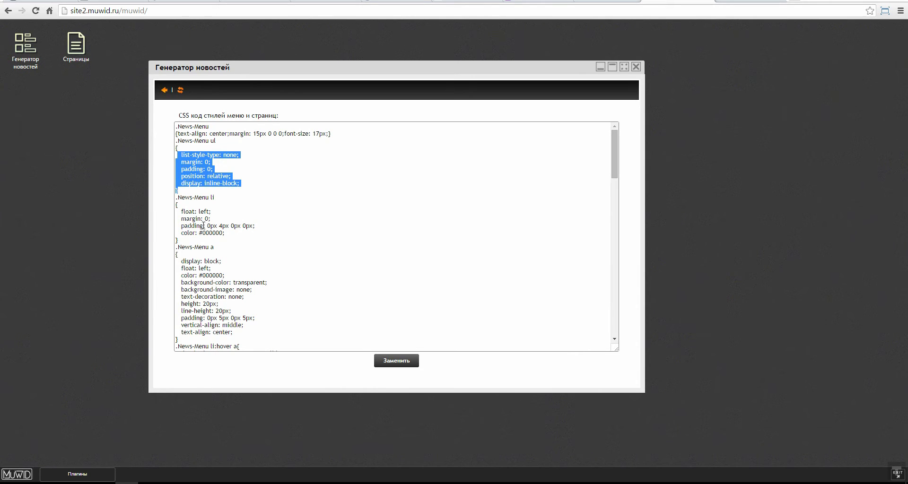
{"action": "left_click", "coordinate": [220, 226]}
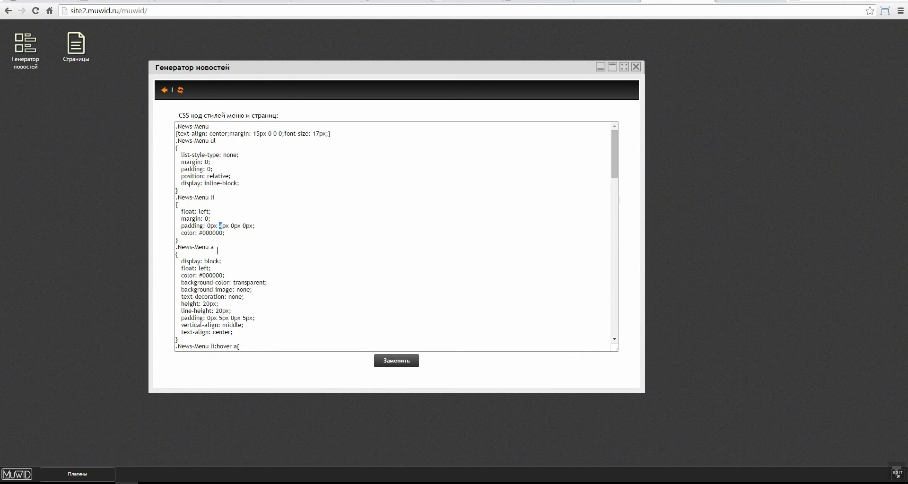
{"action": "left_click_drag", "start_coordinate": [290, 72], "coordinate": [323, 82]}
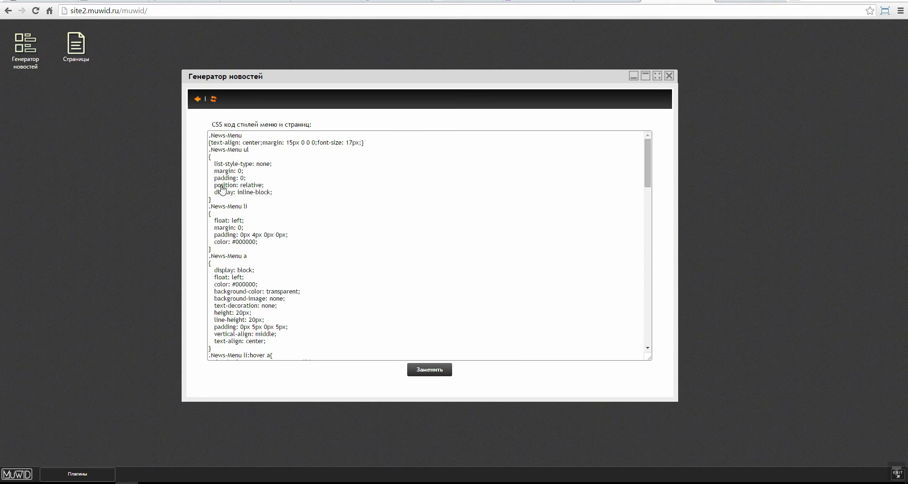
{"action": "left_click_drag", "start_coordinate": [310, 77], "coordinate": [298, 53]}
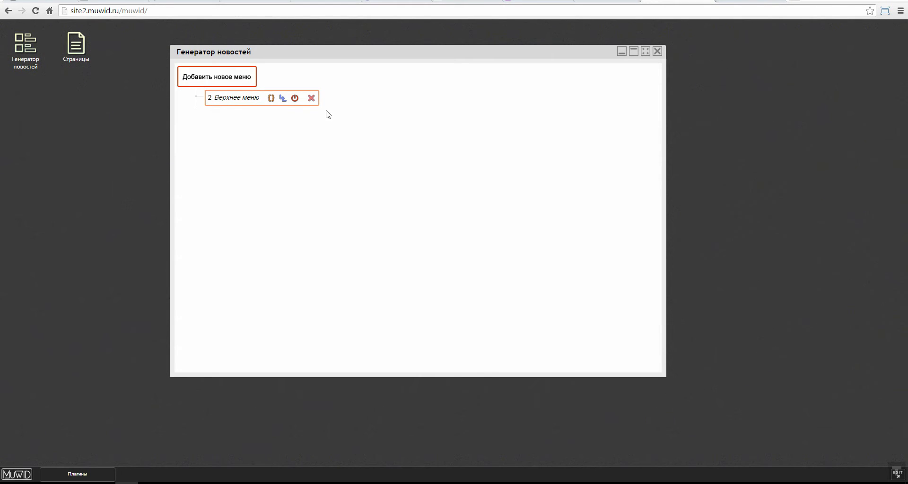
Step: Add untitled links 3 and 4 under Верхнее меню, deleting the stray sub-link 5
{"action": "left_click", "coordinate": [283, 99]}
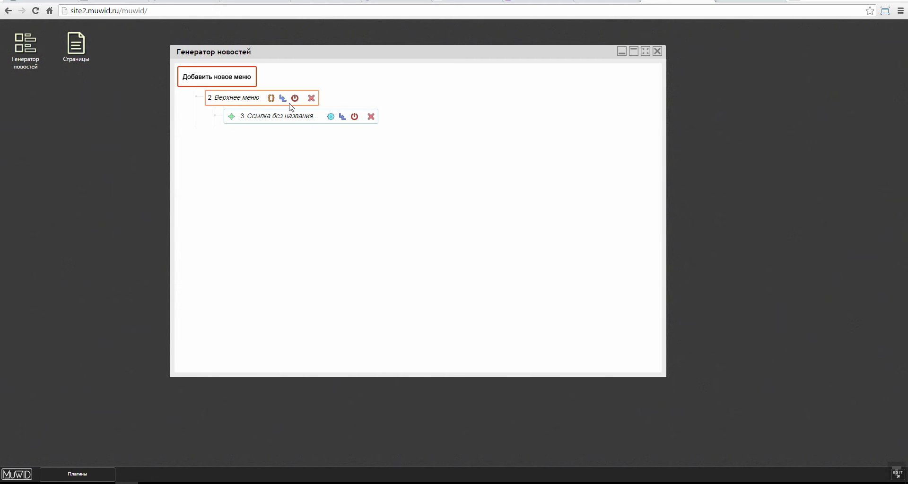
{"action": "left_click", "coordinate": [231, 117]}
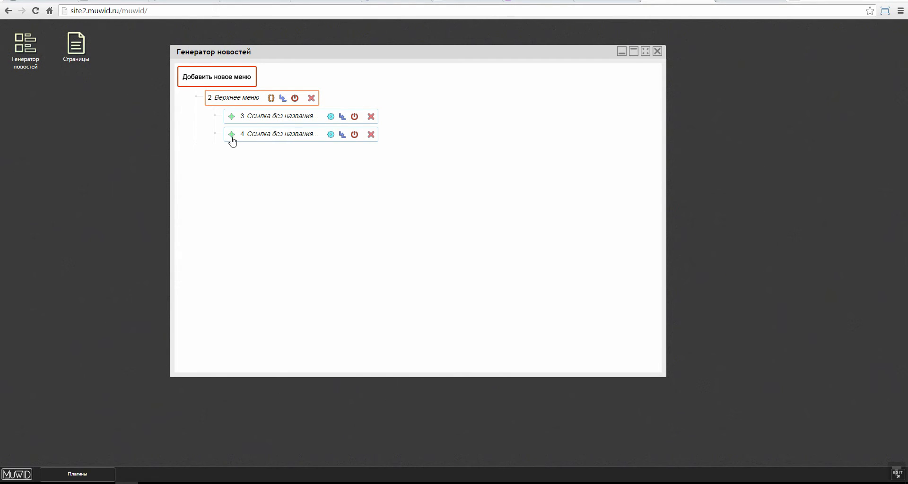
{"action": "left_click", "coordinate": [342, 117]}
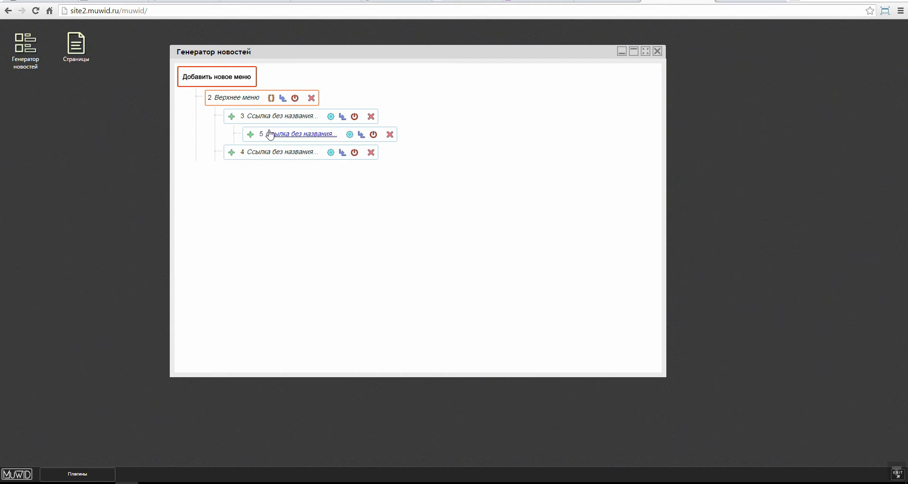
{"action": "left_click", "coordinate": [390, 135]}
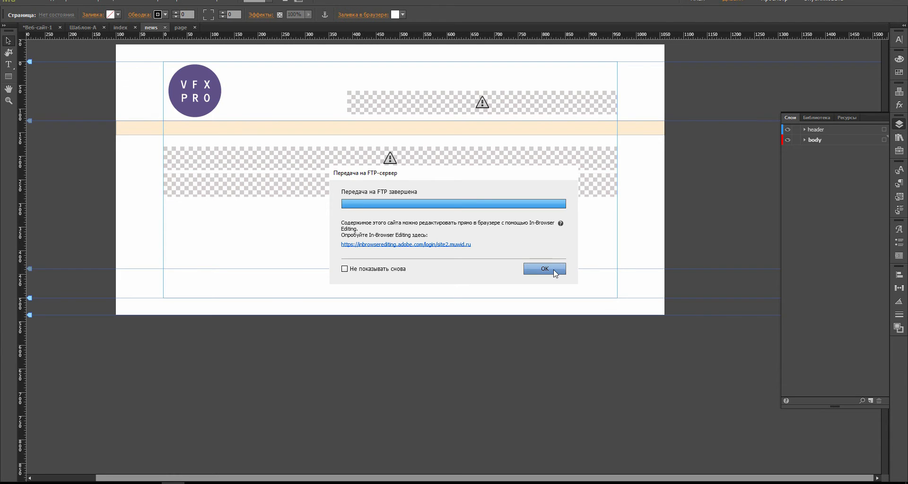
{"action": "left_click", "coordinate": [548, 266]}
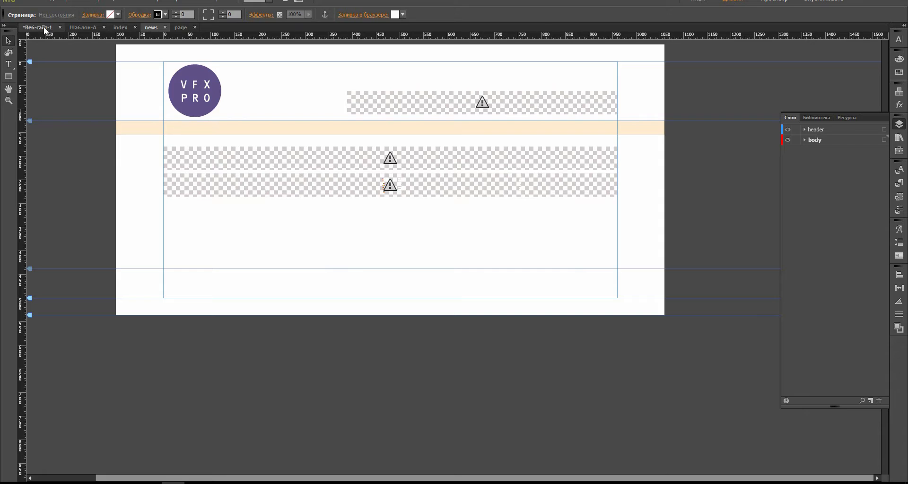
Step: View the Веб-сайт-1 plan with index, news and page, then bring Chrome back
{"action": "left_click", "coordinate": [44, 26]}
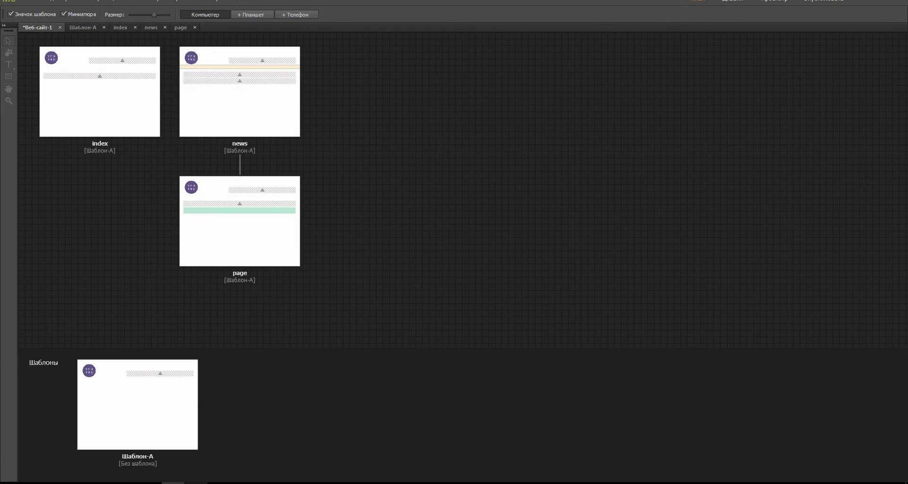
{"action": "mouse_move", "coordinate": [219, 482]}
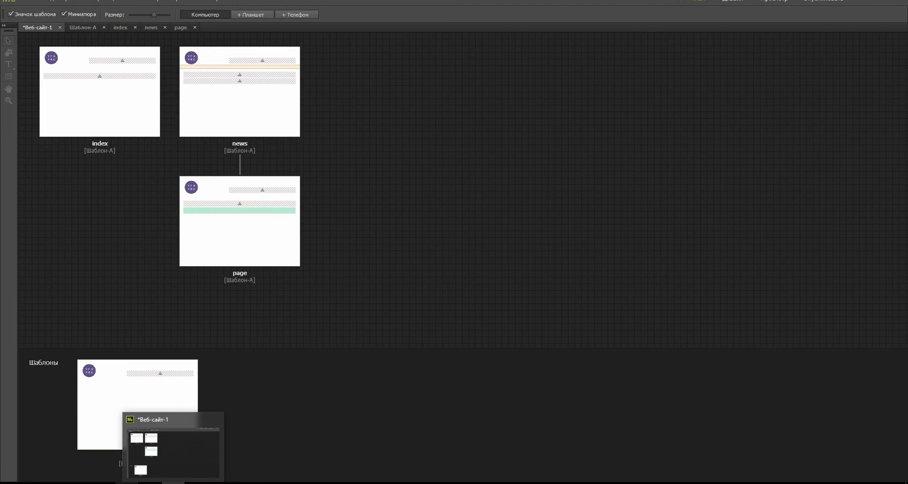
{"action": "left_click", "coordinate": [126, 482]}
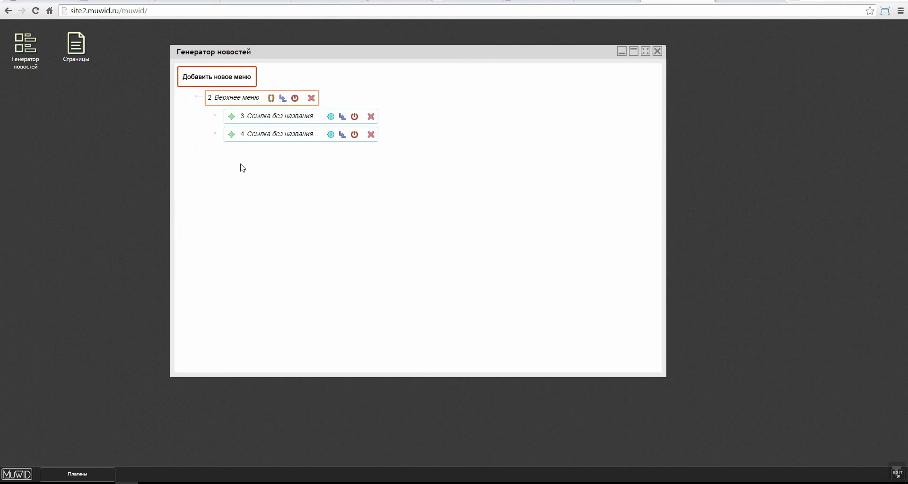
Step: Name link 3 'О нас' and save it with Заменить
{"action": "left_click", "coordinate": [298, 118]}
{"action": "left_click", "coordinate": [186, 75]}
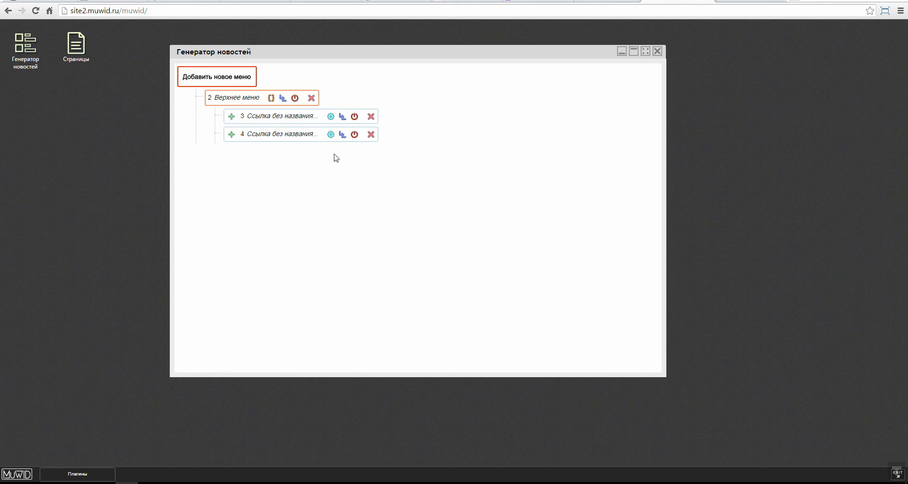
{"action": "left_click", "coordinate": [331, 116]}
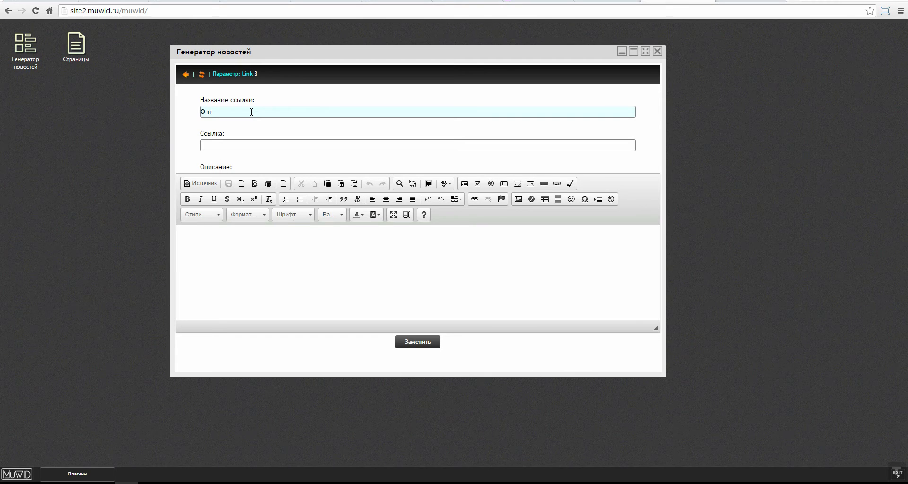
{"action": "left_click", "coordinate": [416, 342]}
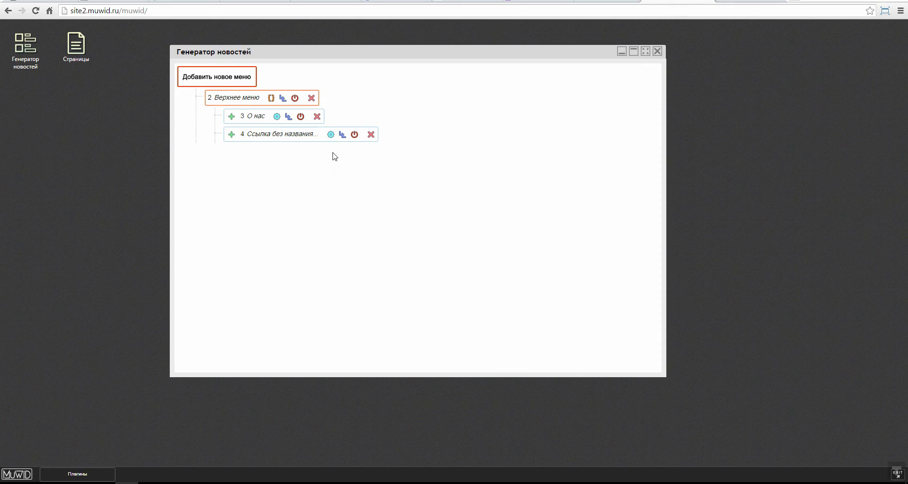
Step: Name link 4 'Новости', save it, and open site2.muwid.ru to check the menu
{"action": "left_click", "coordinate": [330, 134]}
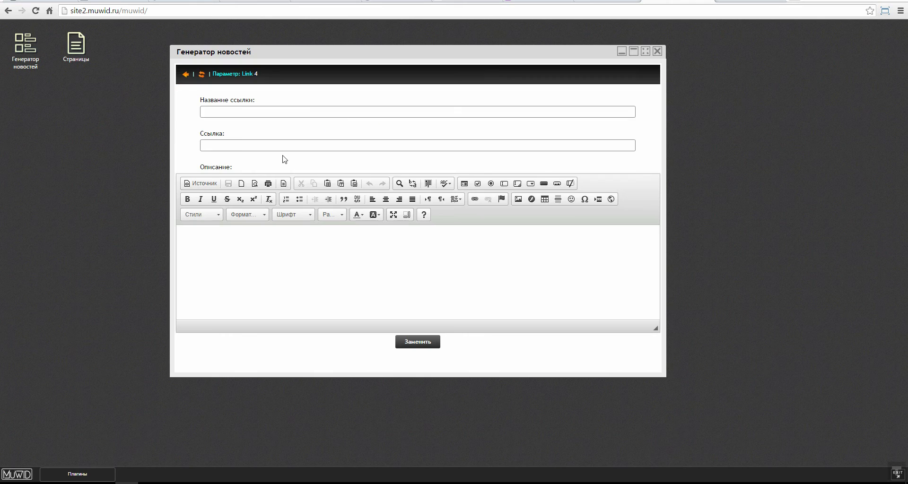
{"action": "type", "text": "Новости"}
{"action": "left_click", "coordinate": [431, 341]}
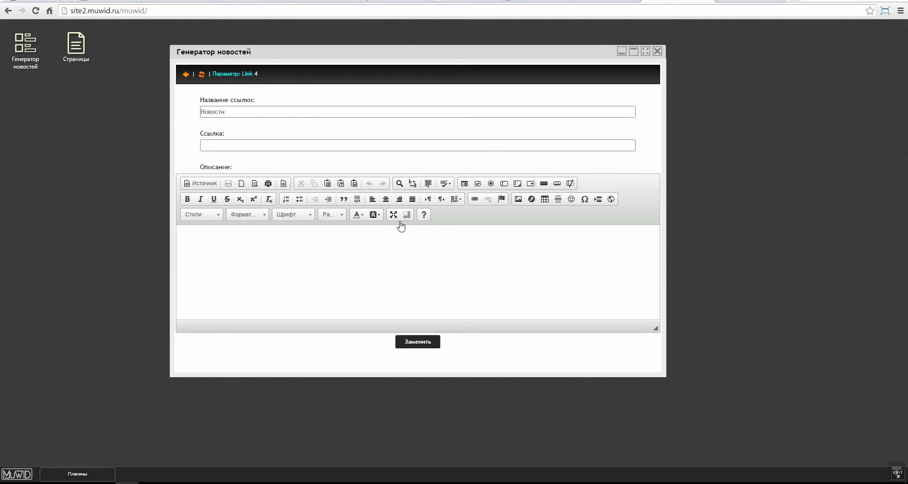
{"action": "left_click", "coordinate": [897, 473]}
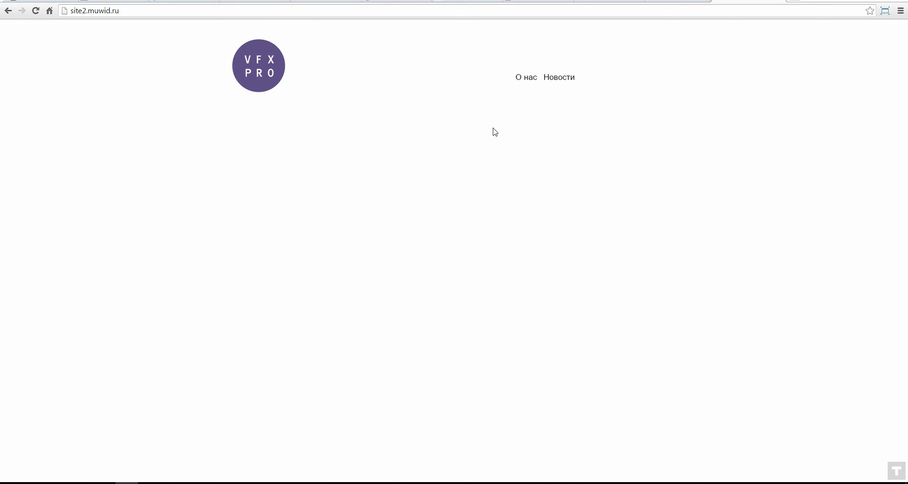
Step: Back in the admin tab, open the untitled page behind the О нас link
{"action": "left_click", "coordinate": [672, 2]}
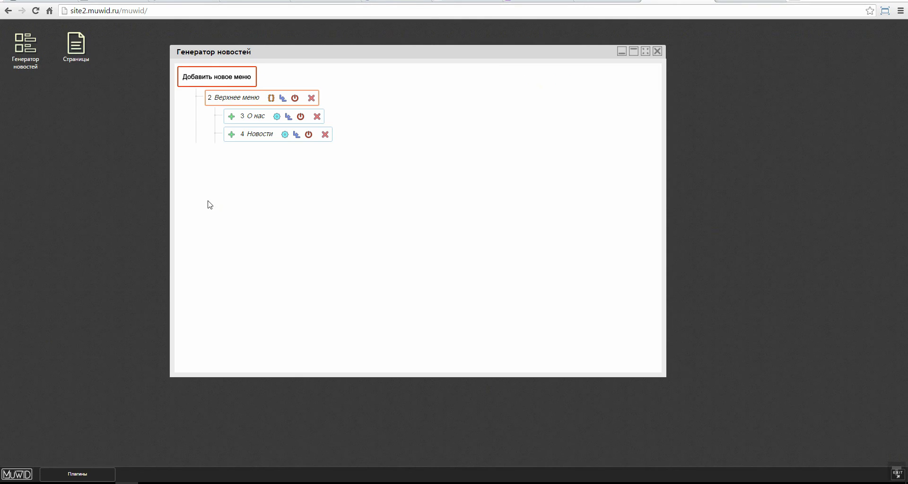
{"action": "left_click", "coordinate": [260, 121]}
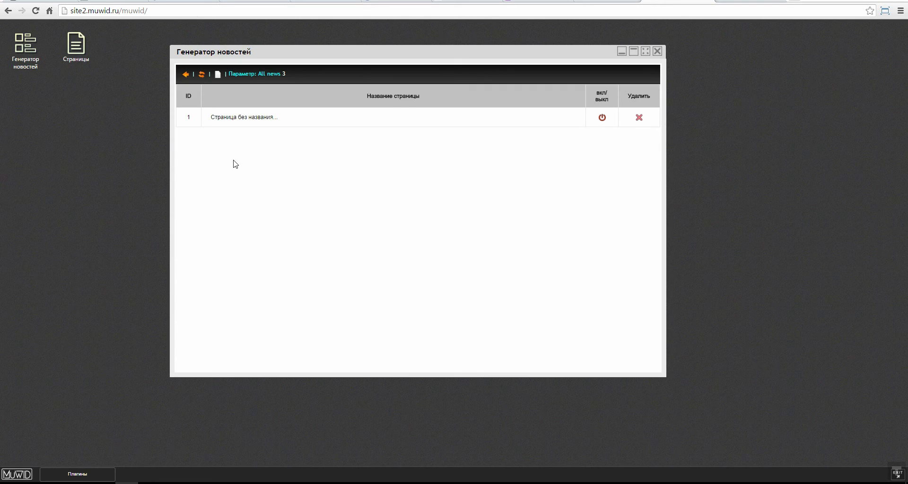
{"action": "left_click", "coordinate": [227, 118]}
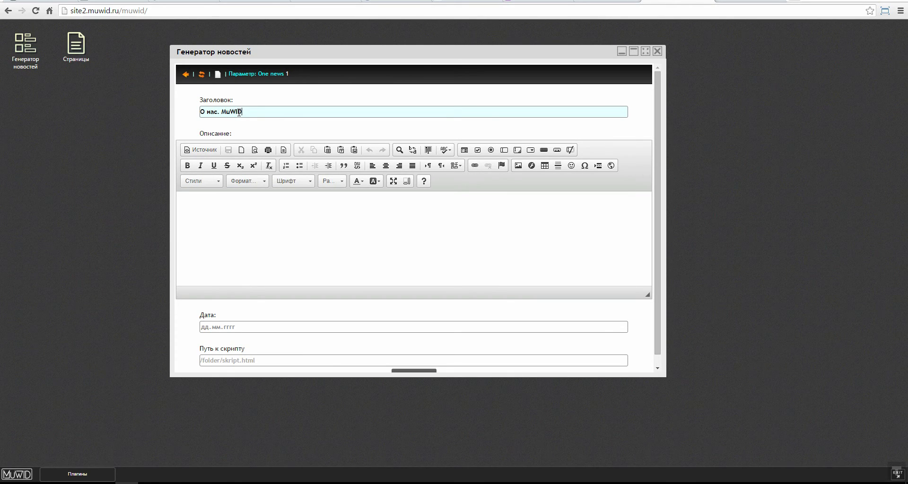
Step: Write the О нас page's greeting description text mentioning the CMS
{"action": "left_click", "coordinate": [269, 230]}
{"action": "type", "text": "D"}
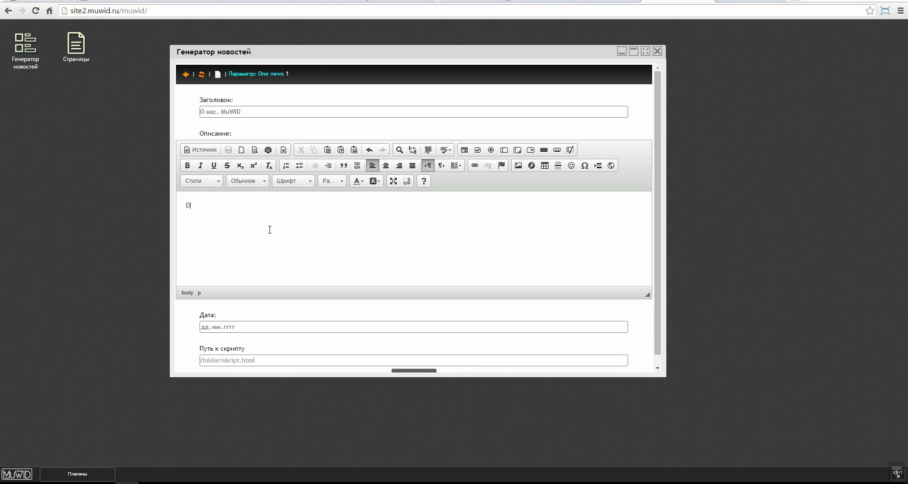
{"action": "type", "text": "ctм привет"}
{"action": "type", "text": "Про"}
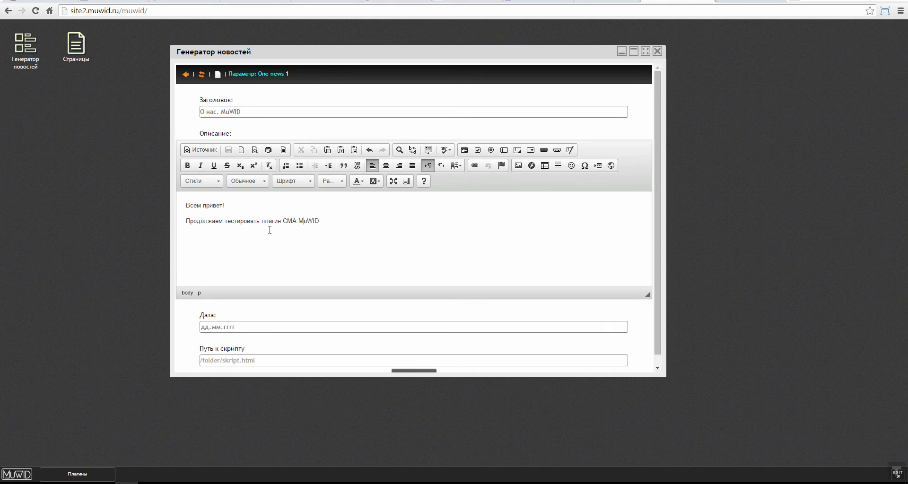
{"action": "key", "text": "BackSpace"}
{"action": "type", "text": "S"}
{"action": "type", "text": " от"}
{"action": "scroll", "coordinate": [401, 279], "scroll_direction": "down", "scroll_amount": 1}
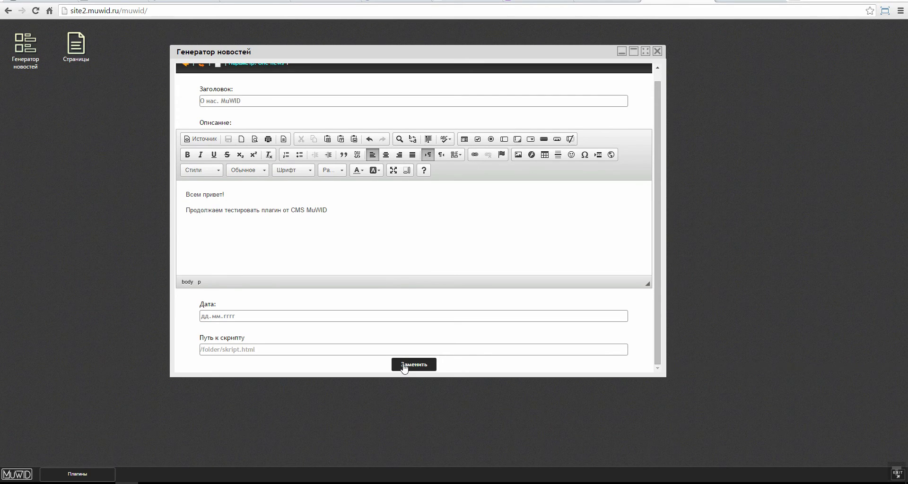
{"action": "scroll", "coordinate": [337, 226], "scroll_direction": "up", "scroll_amount": 1}
{"action": "scroll", "coordinate": [352, 241], "scroll_direction": "down", "scroll_amount": 1}
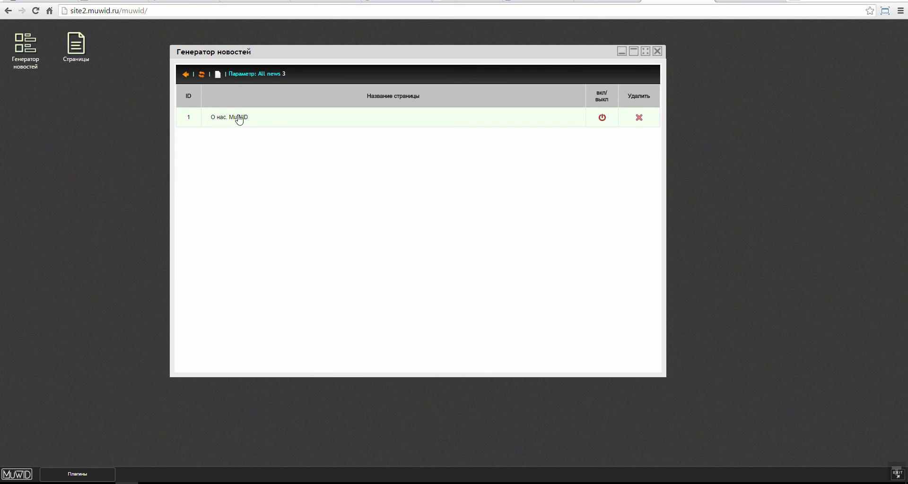
Step: Reopen the О нас. MuWID entry to check it, then go back to the menu tree
{"action": "left_click", "coordinate": [238, 119]}
{"action": "left_click", "coordinate": [186, 74]}
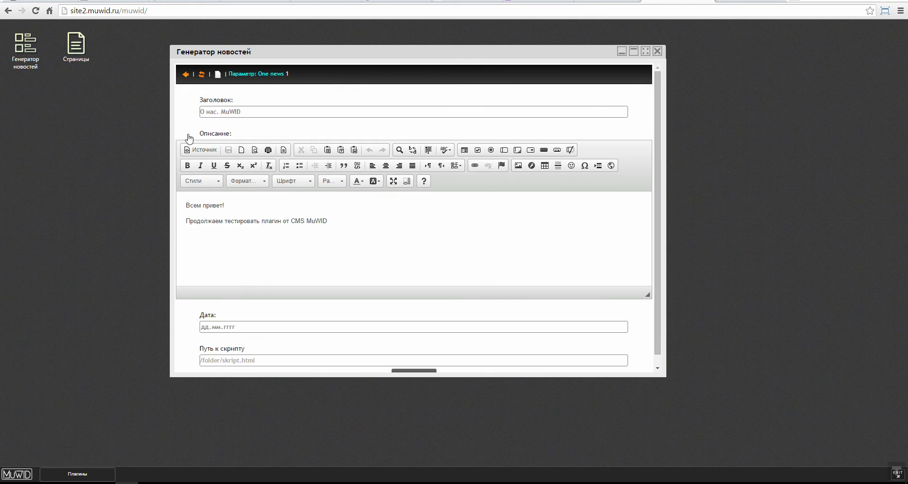
{"action": "left_click", "coordinate": [186, 76]}
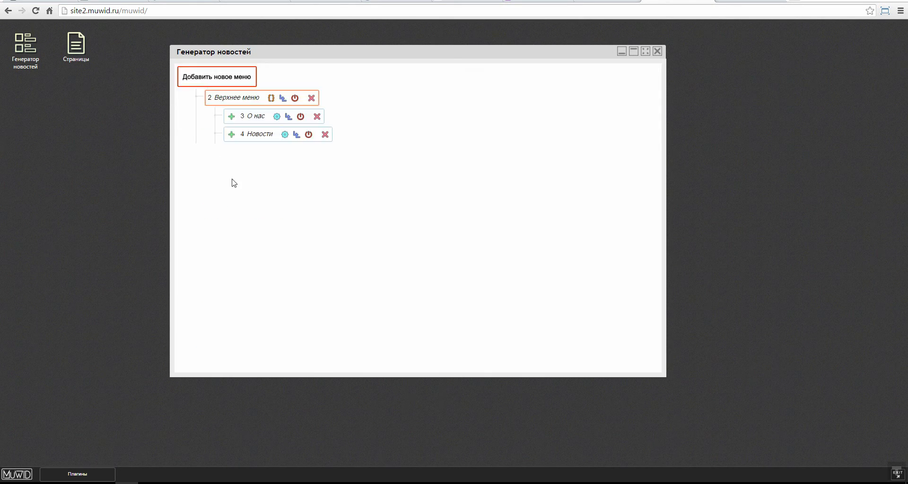
{"action": "left_click", "coordinate": [277, 119]}
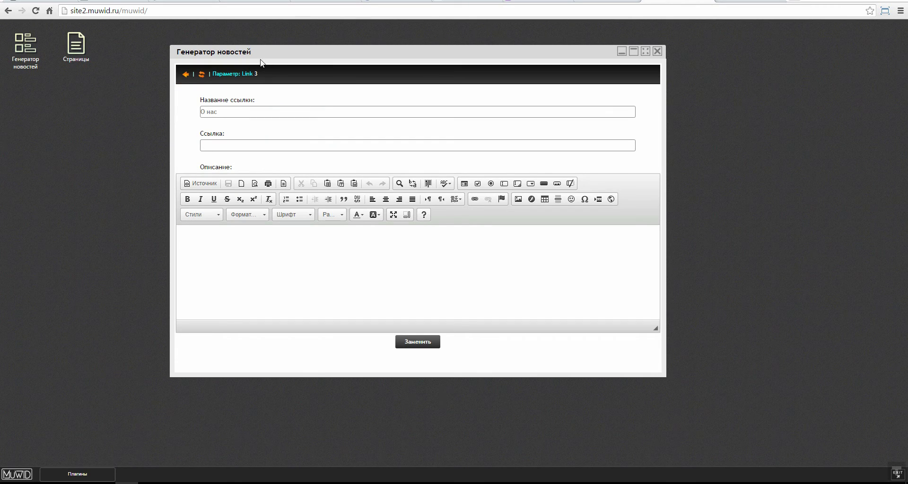
{"action": "left_click", "coordinate": [185, 73]}
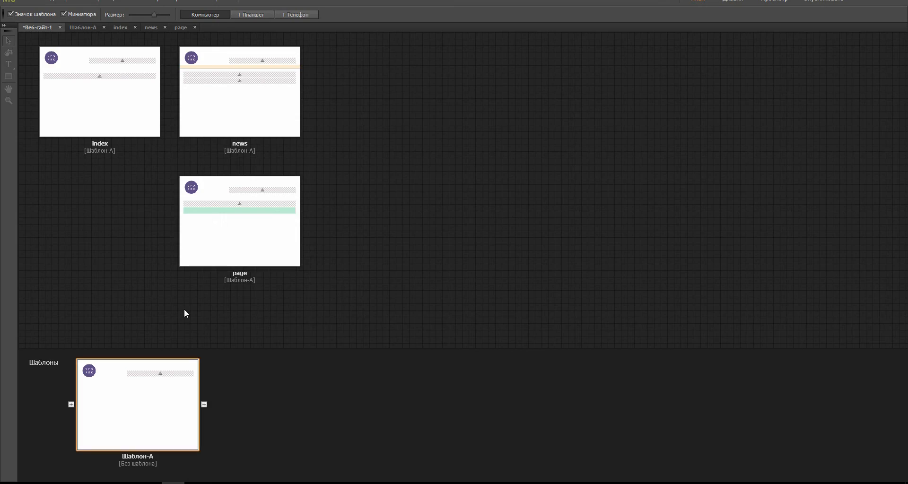
Step: Open the index page in Muse and check the MuWid widget's ID page value
{"action": "double_click", "coordinate": [104, 95]}
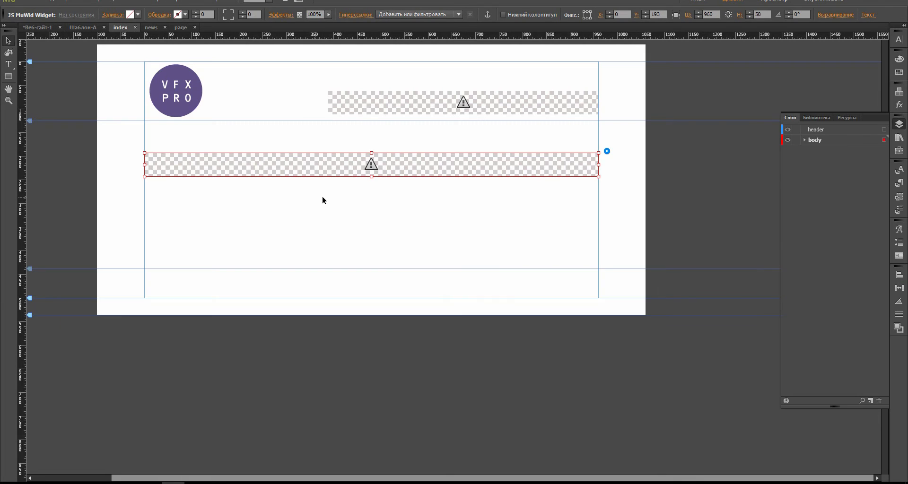
{"action": "left_click", "coordinate": [607, 152]}
{"action": "left_click", "coordinate": [656, 168]}
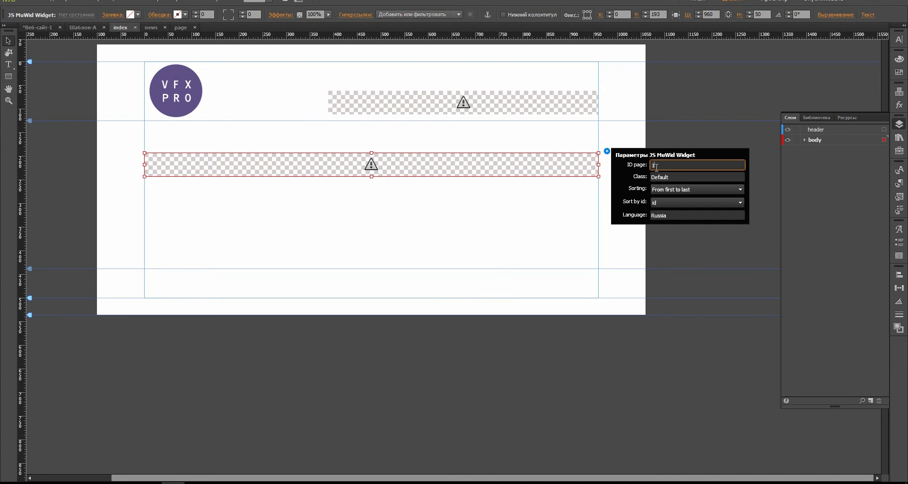
{"action": "left_click", "coordinate": [229, 379]}
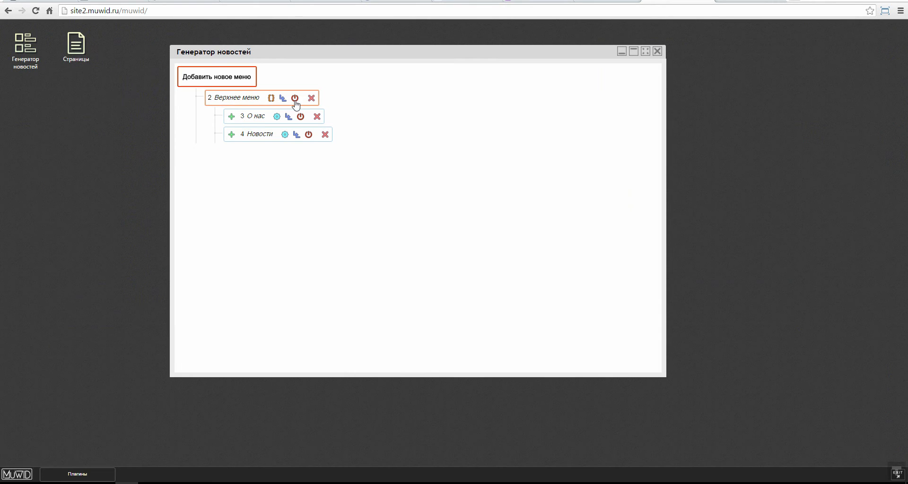
Step: Delete the 'О нас. MuWID' entry under О нас and open the О нас link's settings
{"action": "left_click", "coordinate": [259, 121]}
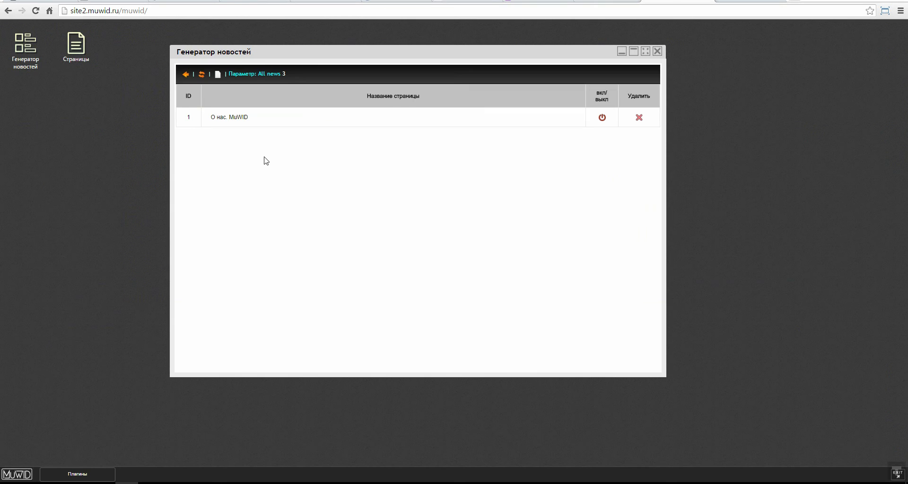
{"action": "left_click", "coordinate": [639, 118]}
{"action": "left_click", "coordinate": [188, 74]}
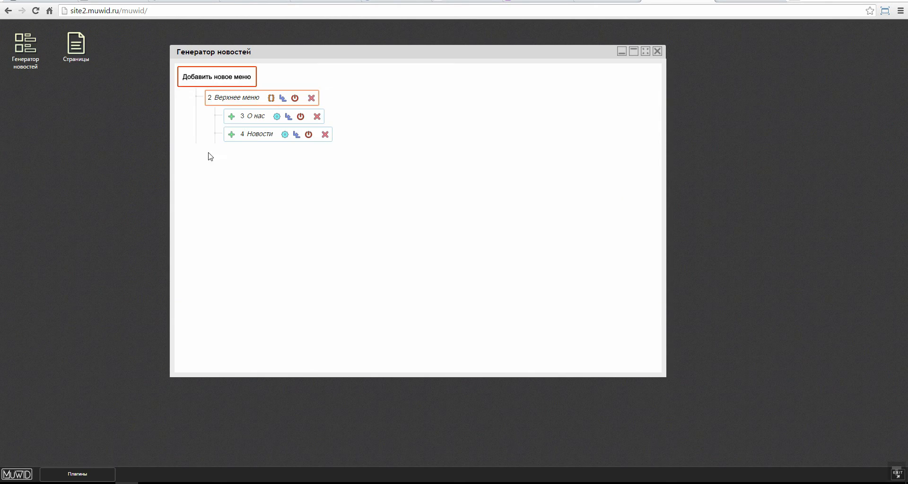
{"action": "left_click_drag", "start_coordinate": [290, 47], "coordinate": [335, 45]}
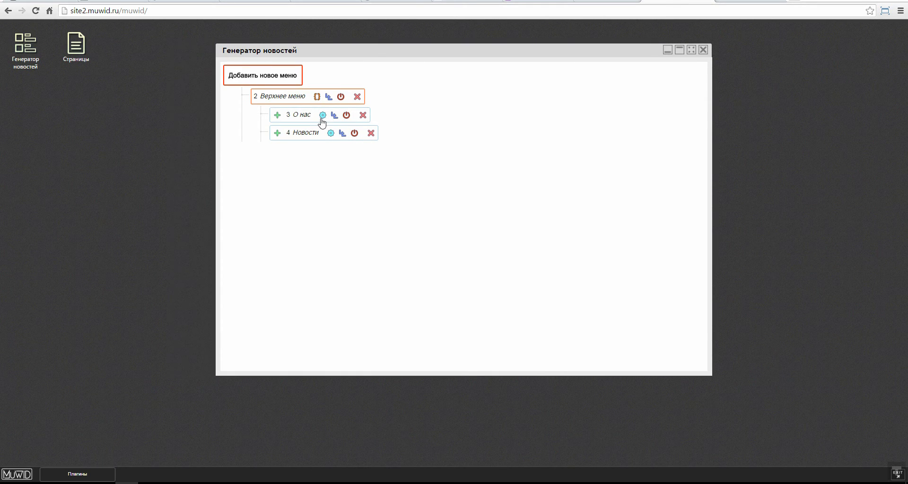
{"action": "left_click", "coordinate": [323, 115]}
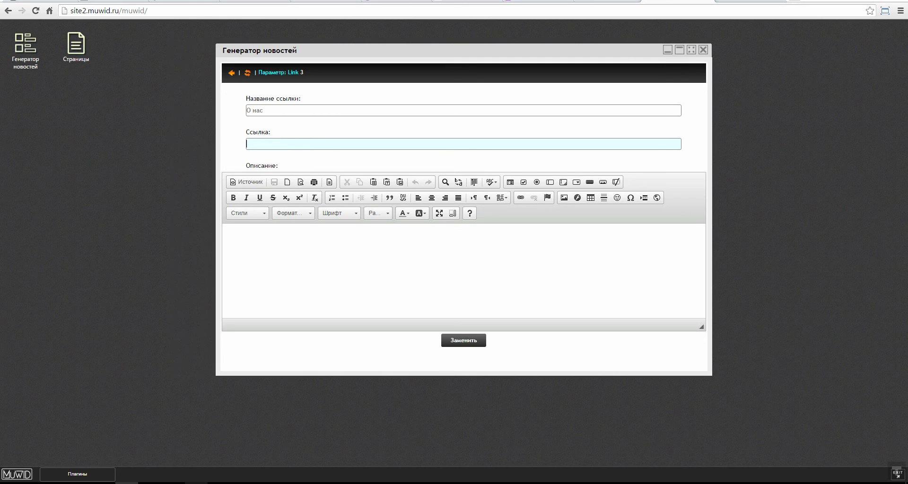
Step: Point the О нас menu link to index.html, checking the live site
{"action": "left_click", "coordinate": [745, 2]}
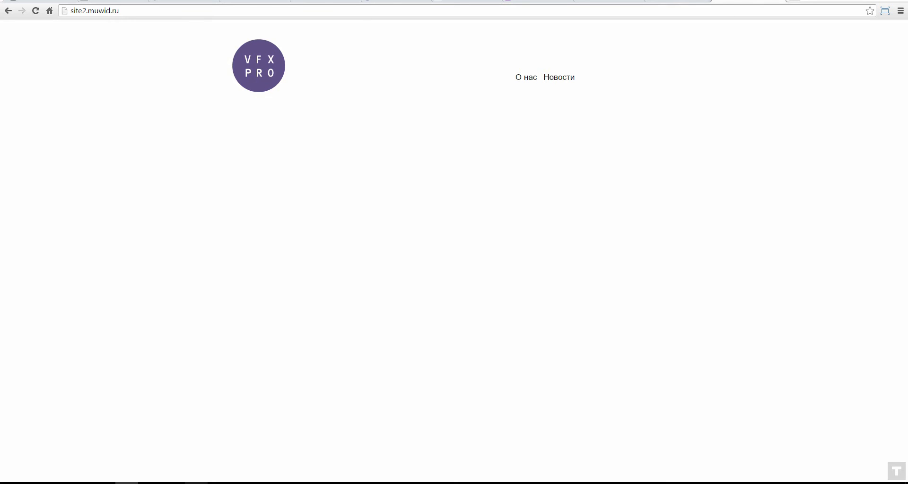
{"action": "mouse_move", "coordinate": [173, 482]}
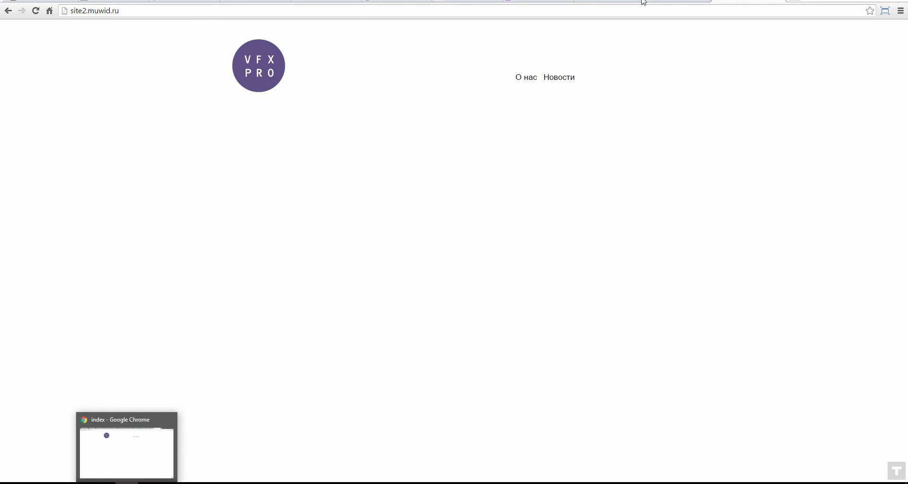
{"action": "left_click", "coordinate": [127, 449]}
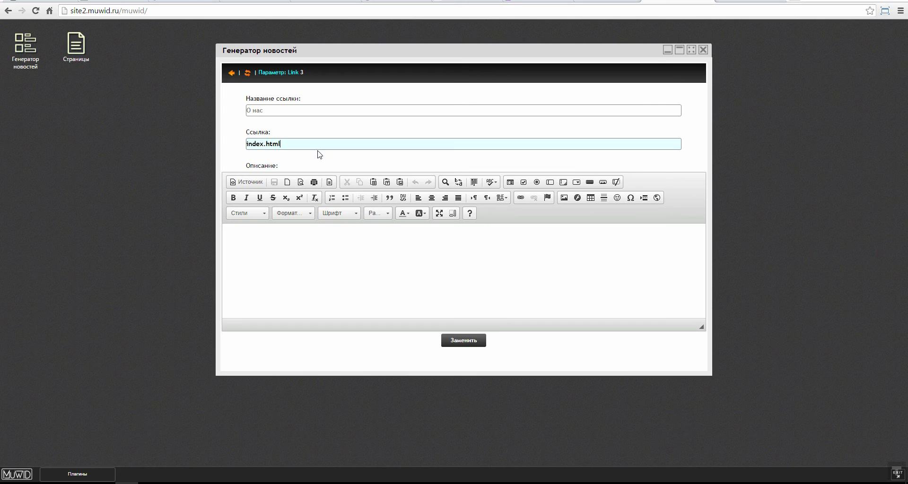
{"action": "left_click", "coordinate": [474, 344]}
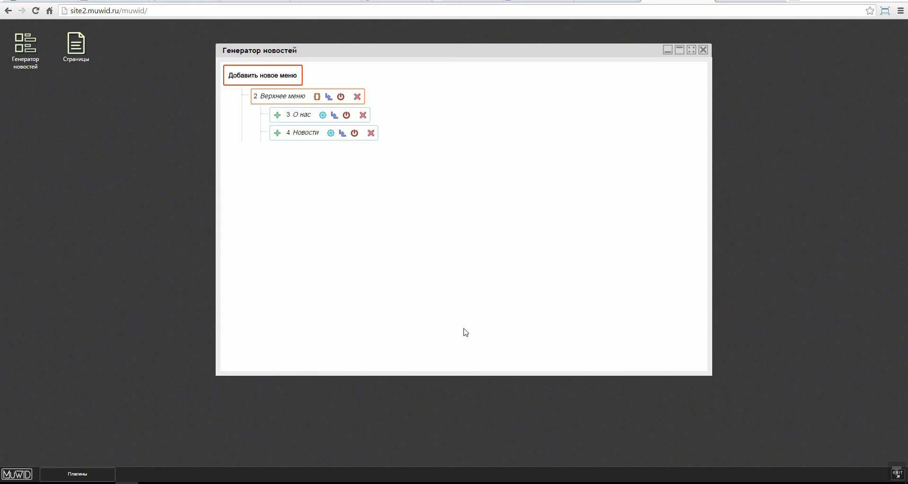
{"action": "left_click", "coordinate": [323, 116]}
{"action": "double_click", "coordinate": [278, 143]}
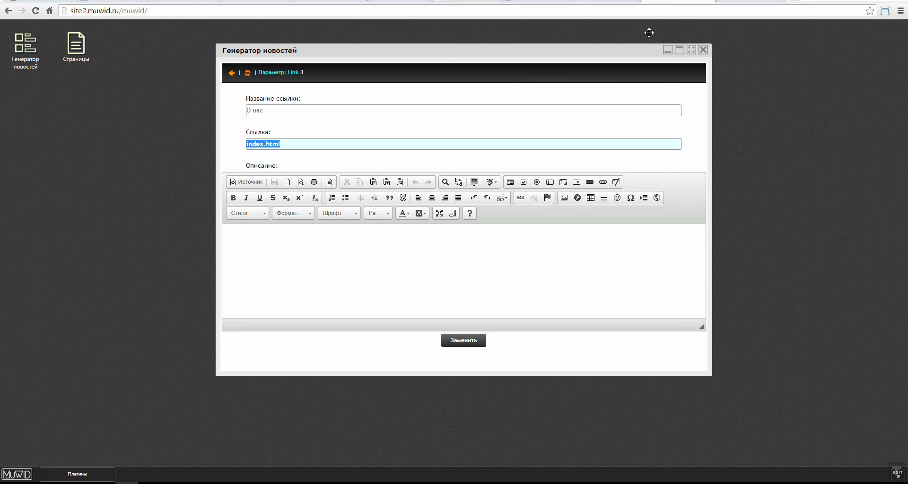
{"action": "left_click", "coordinate": [749, 2]}
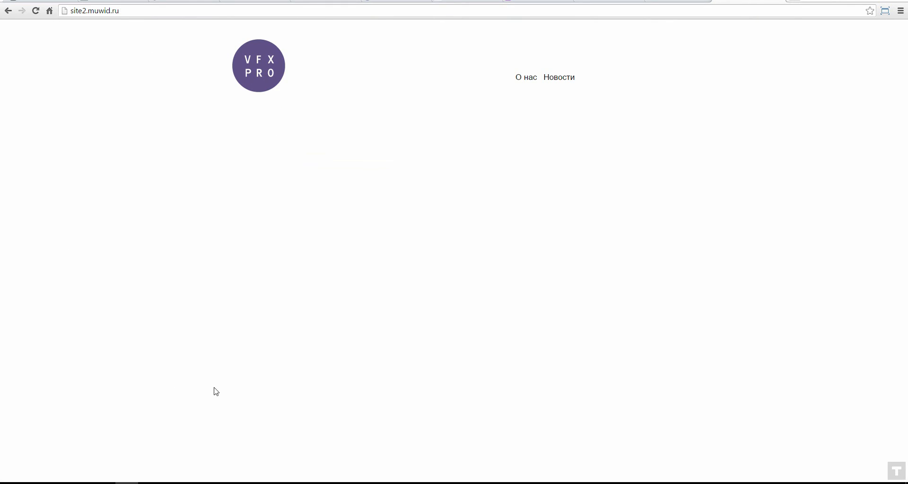
{"action": "left_click", "coordinate": [678, 2]}
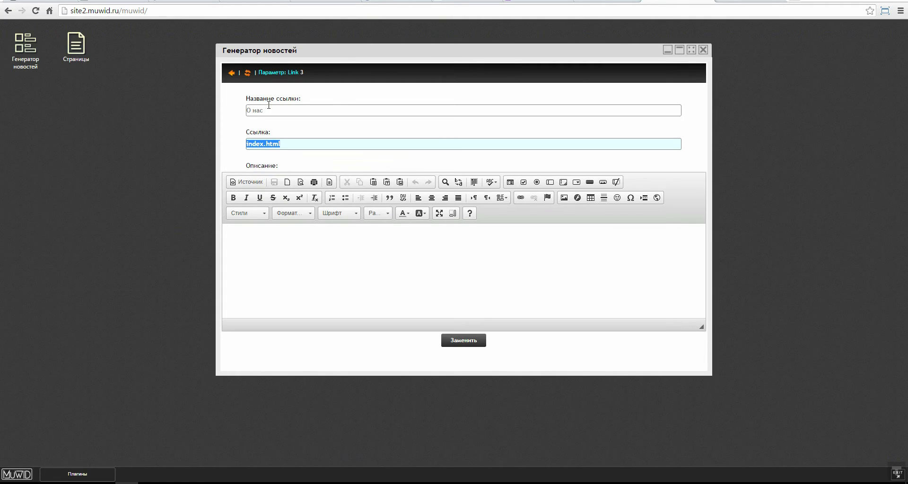
Step: Open the Страницы window, widening it and placing it over the news generator
{"action": "left_click", "coordinate": [80, 50]}
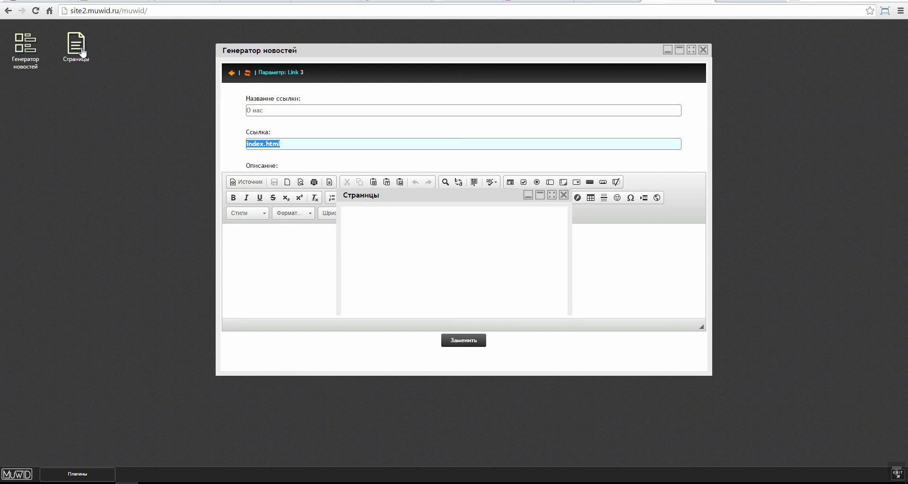
{"action": "left_click_drag", "start_coordinate": [384, 142], "coordinate": [181, 40]}
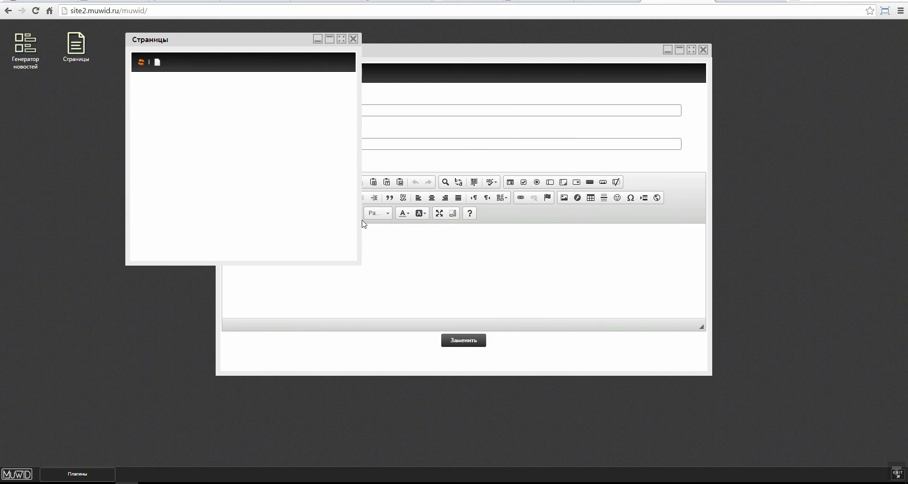
{"action": "left_click_drag", "start_coordinate": [363, 224], "coordinate": [730, 224]}
{"action": "left_click_drag", "start_coordinate": [385, 54], "coordinate": [426, 101]}
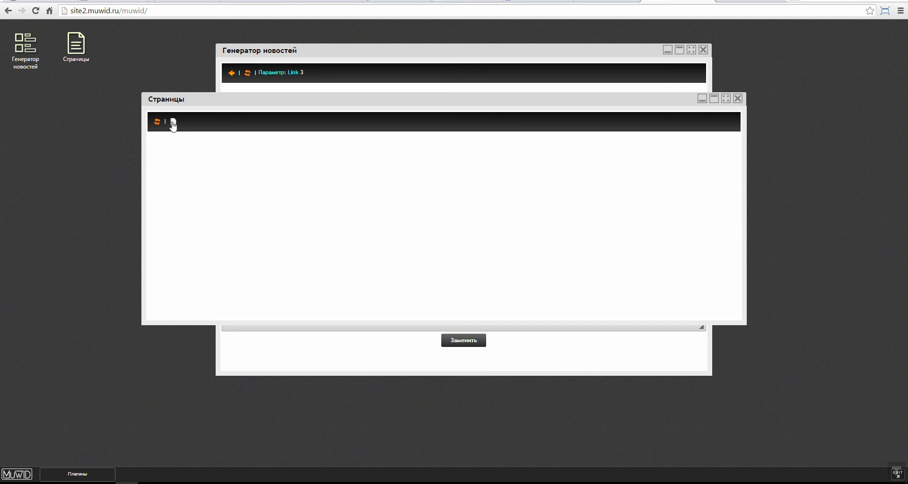
Step: Add a new page titled 'О нас. MuWID' with description 'Всем привет!' and save it
{"action": "left_click", "coordinate": [173, 122]}
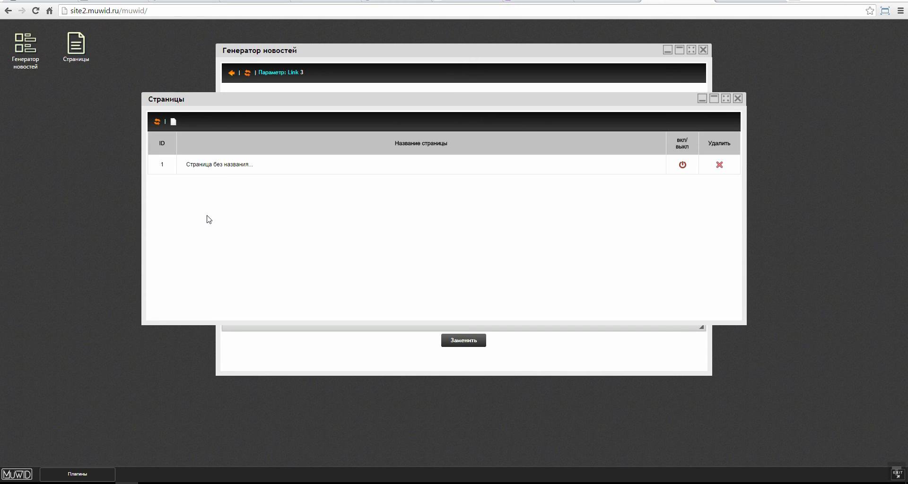
{"action": "left_click", "coordinate": [224, 165]}
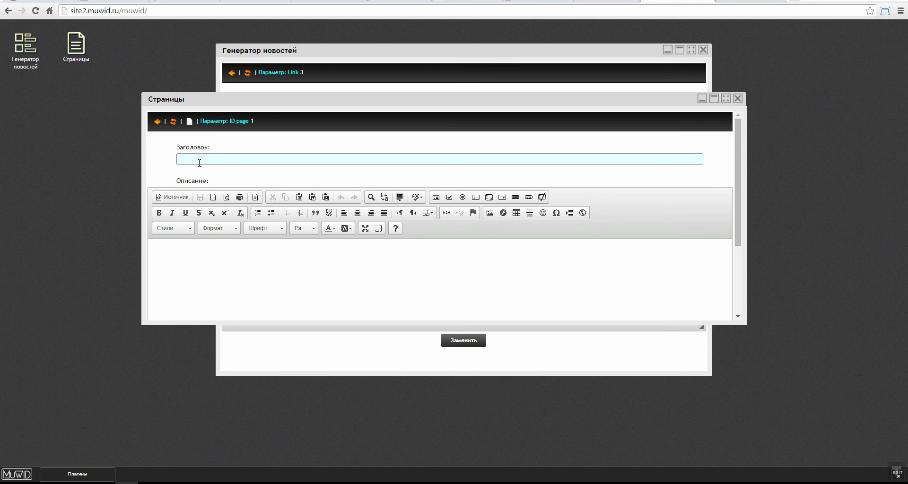
{"action": "type", "text": "О н"}
{"action": "type", "text": "ас."}
{"action": "type", "text": " МuWI"}
{"action": "left_click", "coordinate": [200, 256]}
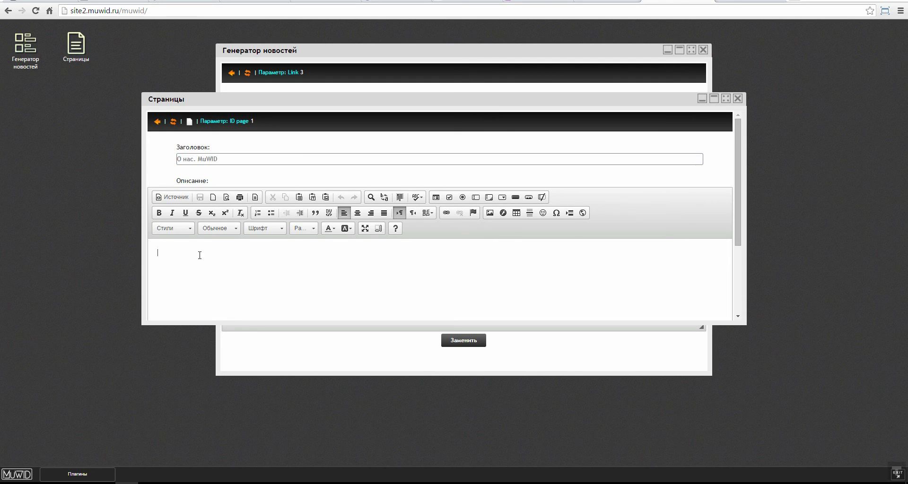
{"action": "type", "text": "D"}
{"action": "type", "text": "сем привет!"}
{"action": "scroll", "coordinate": [462, 295], "scroll_direction": "down", "scroll_amount": 3}
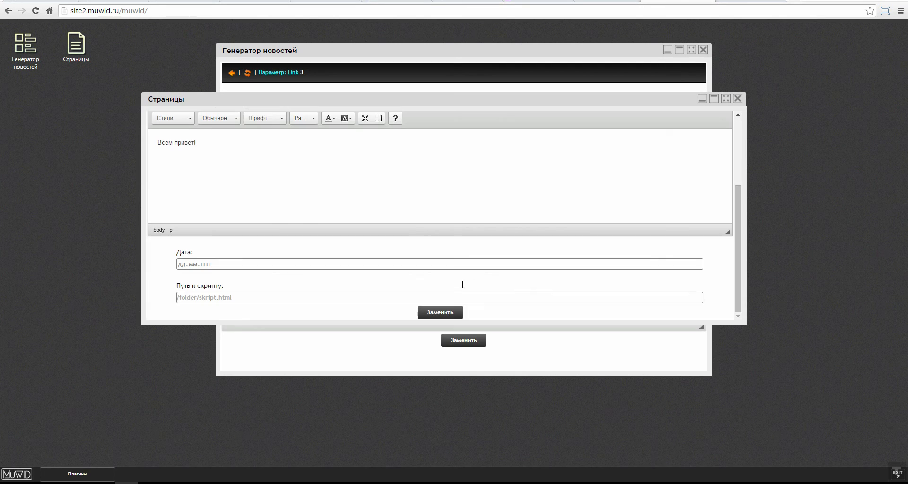
{"action": "left_click", "coordinate": [449, 314]}
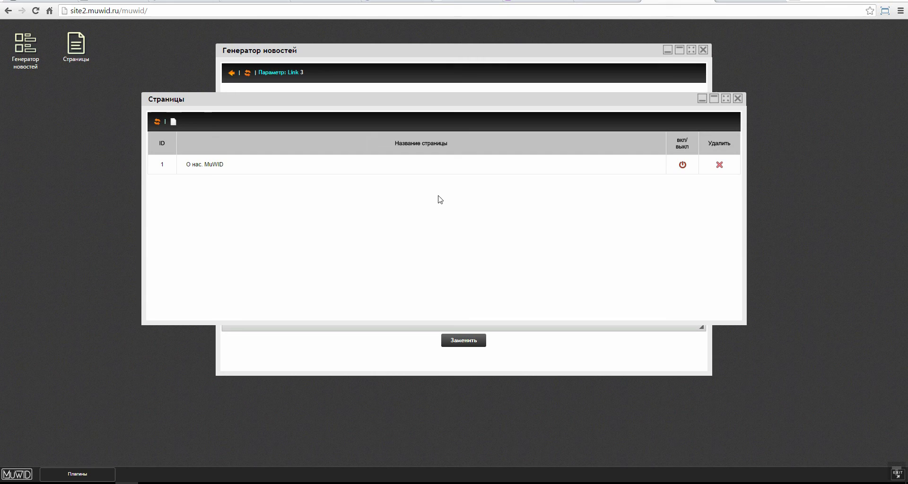
{"action": "left_click", "coordinate": [359, 56]}
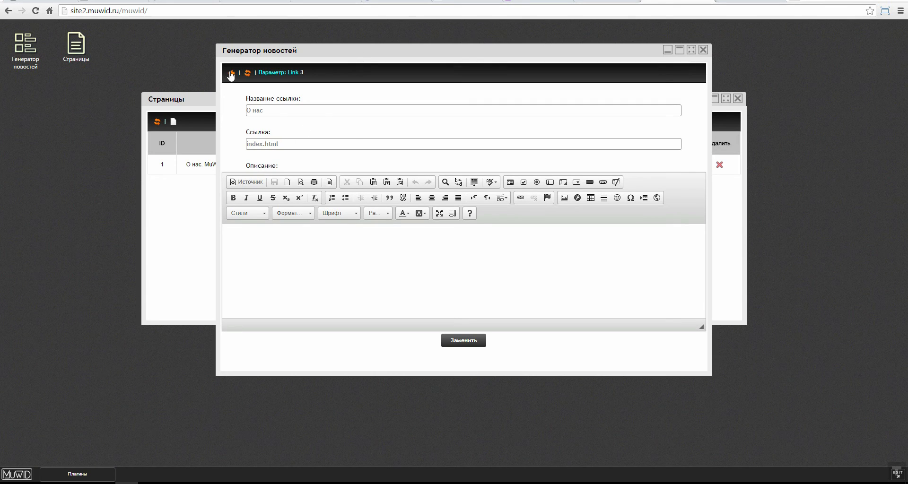
Step: Preview the live site showing 'О нас. MuWID' with 'Всем привет!', then open its Новости page
{"action": "left_click", "coordinate": [231, 73]}
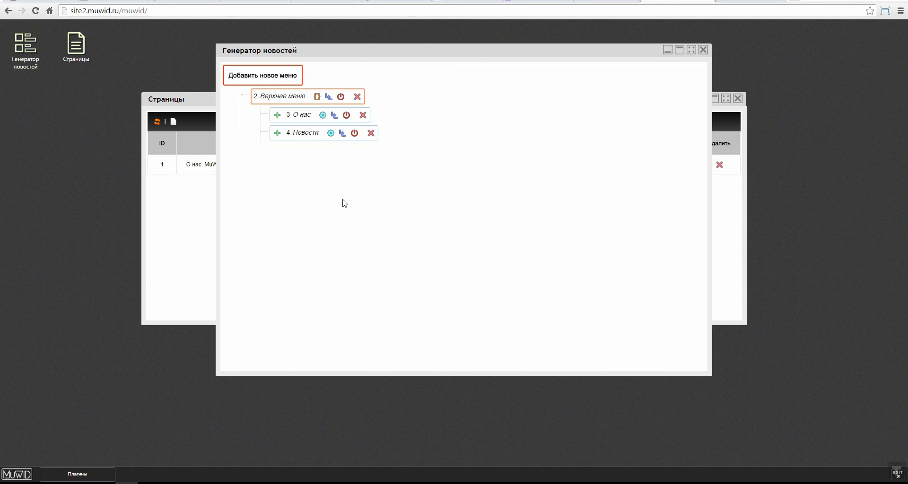
{"action": "left_click", "coordinate": [295, 135]}
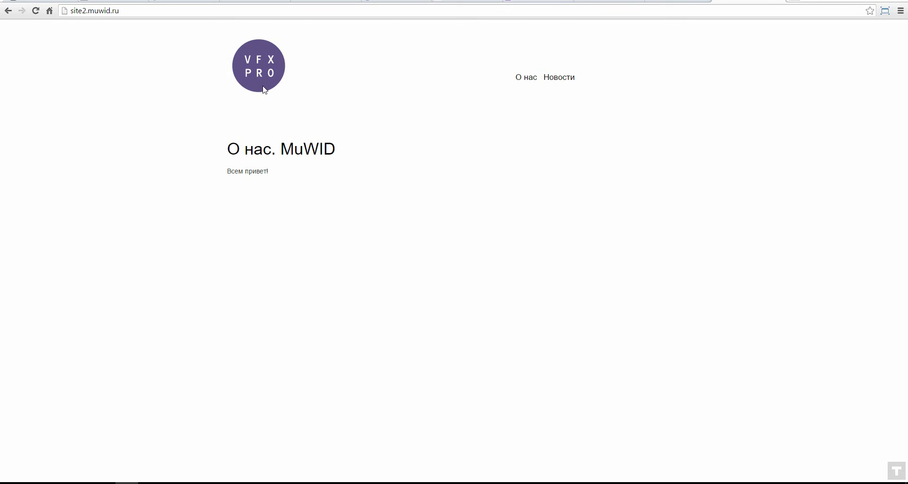
{"action": "left_click_drag", "start_coordinate": [225, 144], "coordinate": [400, 178]}
{"action": "left_click", "coordinate": [230, 164]}
{"action": "left_click", "coordinate": [560, 79]}
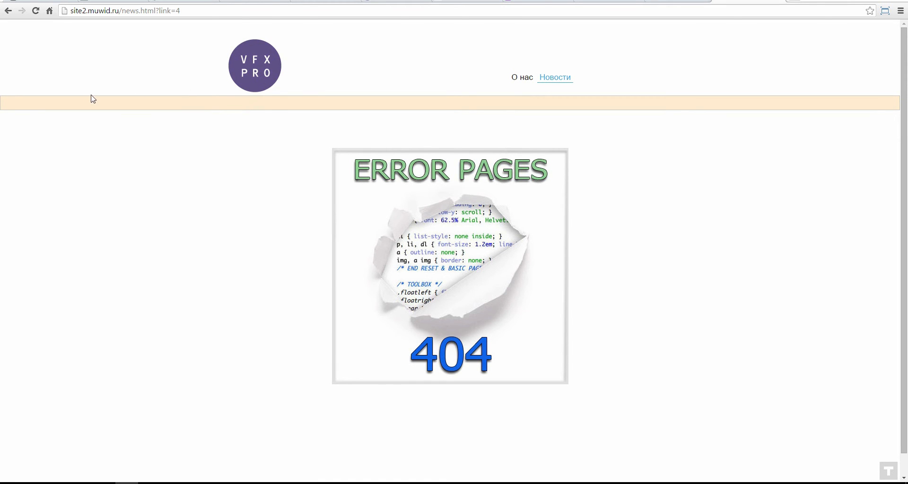
Step: Check the news page layout in Muse, then return to the MuWid admin tab
{"action": "key", "text": "alt+Tab"}
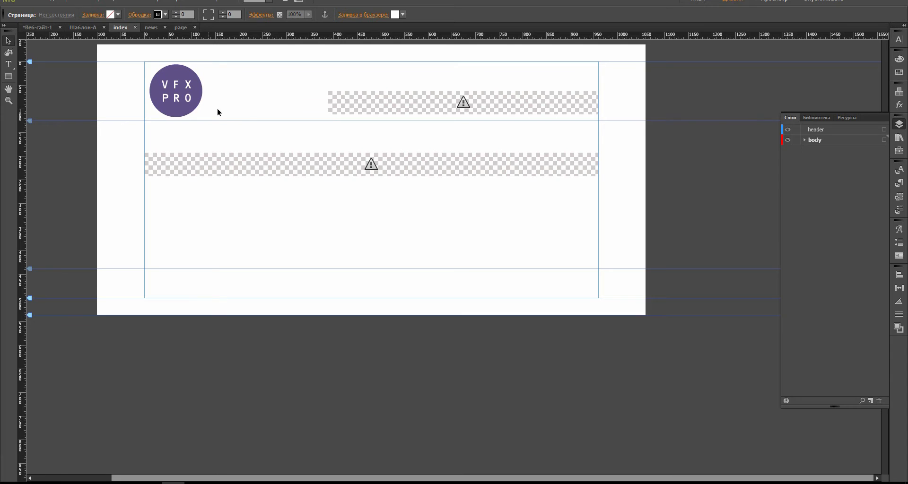
{"action": "left_click", "coordinate": [29, 27]}
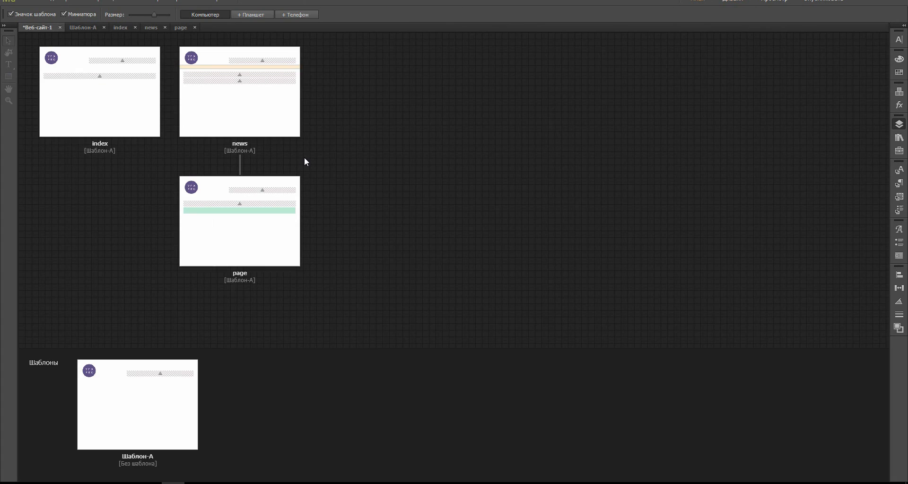
{"action": "double_click", "coordinate": [252, 104]}
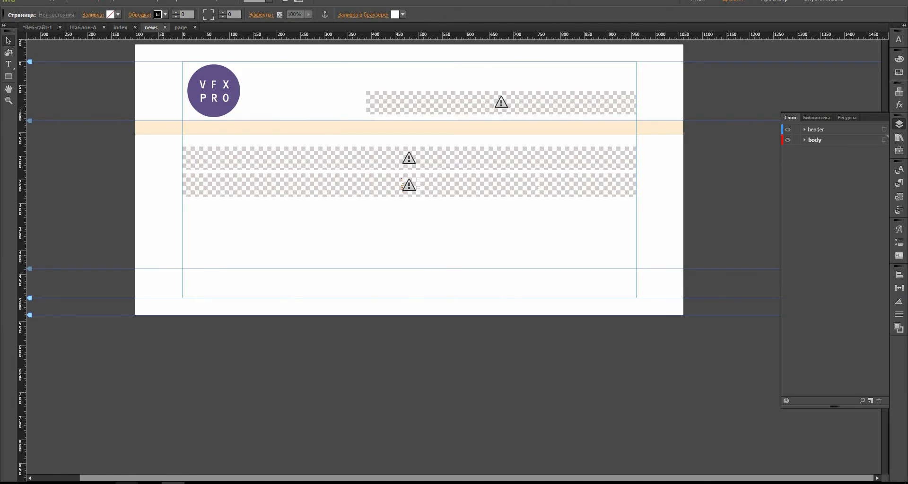
{"action": "key", "text": "alt+Tab"}
{"action": "key", "text": "ctrl+shift+Tab"}
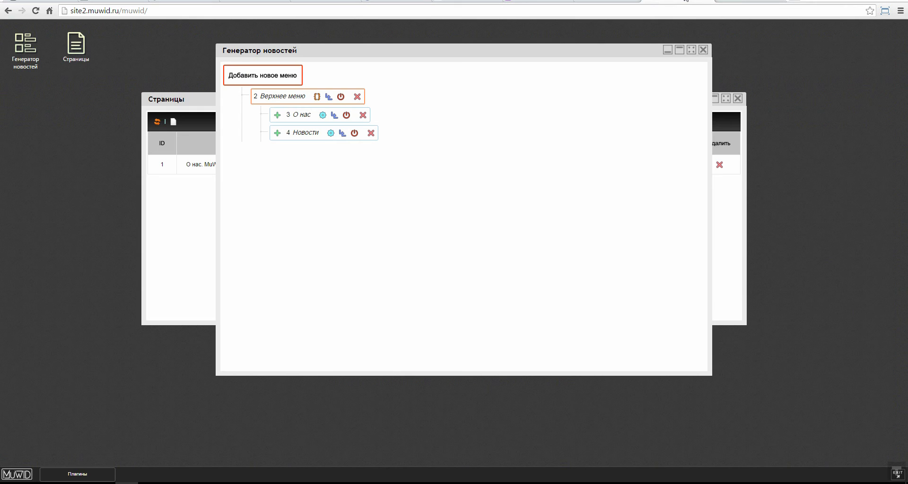
Step: Close the Страницы window and reopen the news generator enlarged to fill the page
{"action": "left_click", "coordinate": [703, 49]}
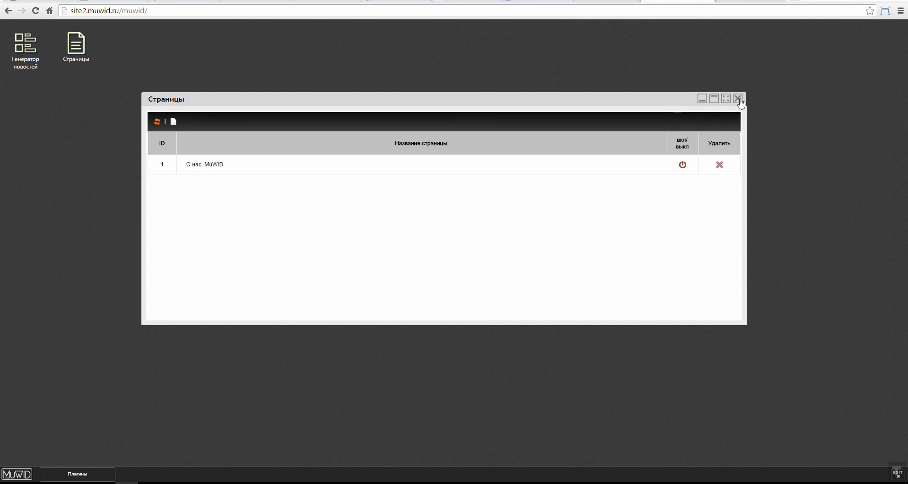
{"action": "left_click", "coordinate": [738, 99]}
{"action": "double_click", "coordinate": [21, 45]}
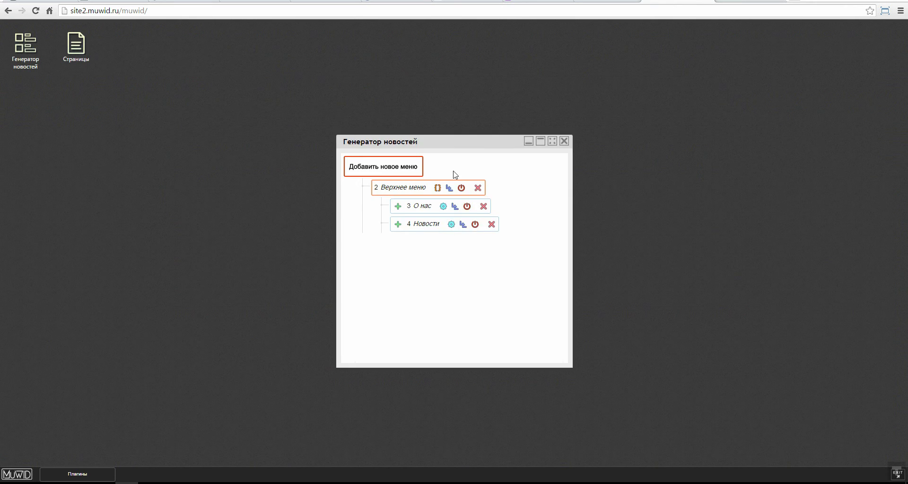
{"action": "left_click_drag", "start_coordinate": [395, 116], "coordinate": [338, 80]}
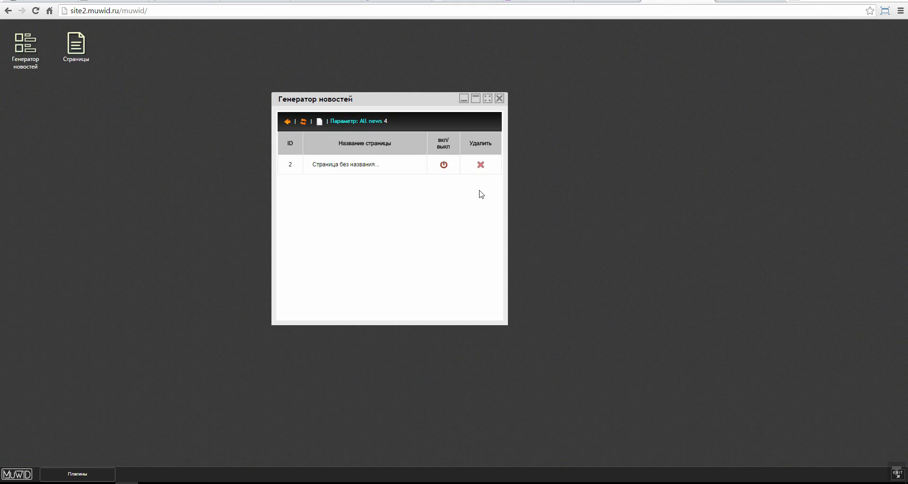
{"action": "left_click", "coordinate": [488, 98]}
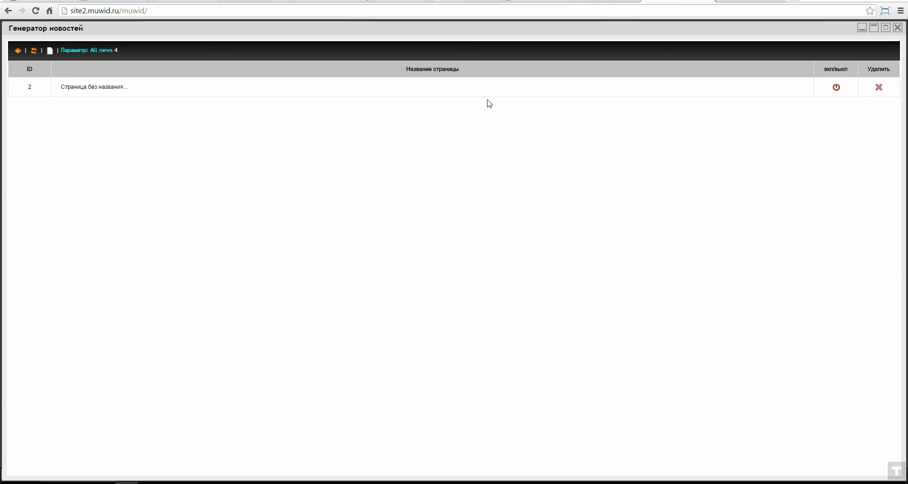
Step: Save news entry 'Всем привет!' with widget-works description and date 15.12.2015, then reload the news page
{"action": "left_click", "coordinate": [113, 88]}
{"action": "type", "text": "Всем привет!"}
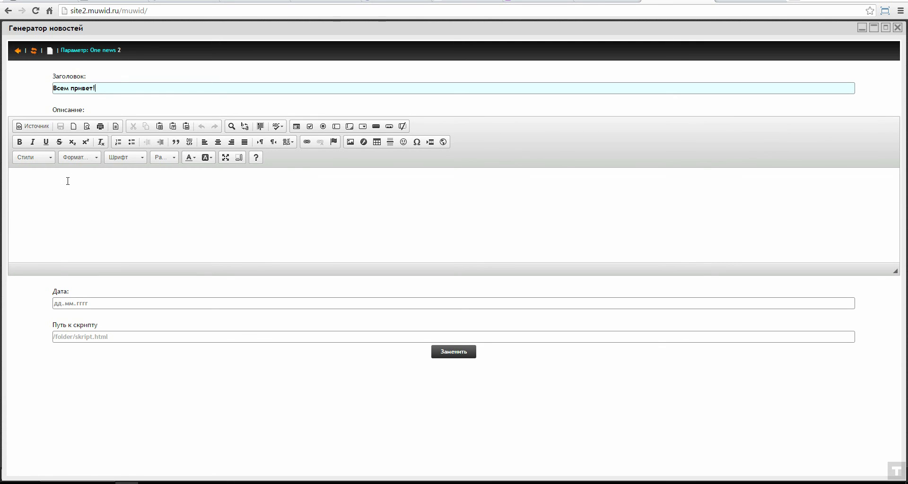
{"action": "left_click", "coordinate": [67, 181]}
{"action": "key", "text": "BackSpace"}
{"action": "key", "text": "BackSpace"}
{"action": "type", "text": "Виджет "}
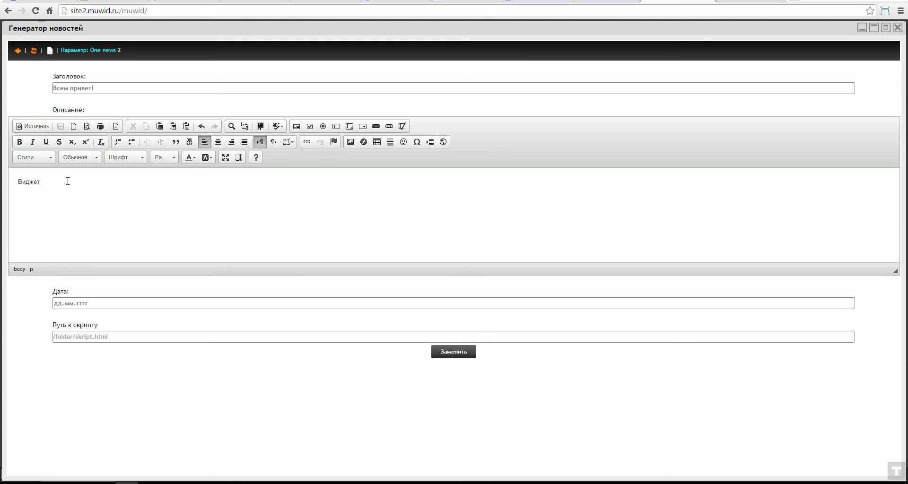
{"action": "type", "text": "от С"}
{"action": "type", "text": "MS MUWID НО"}
{"action": "type", "text": "вости "}
{"action": "type", "text": "работает"}
{"action": "type", "text": " как надо!"}
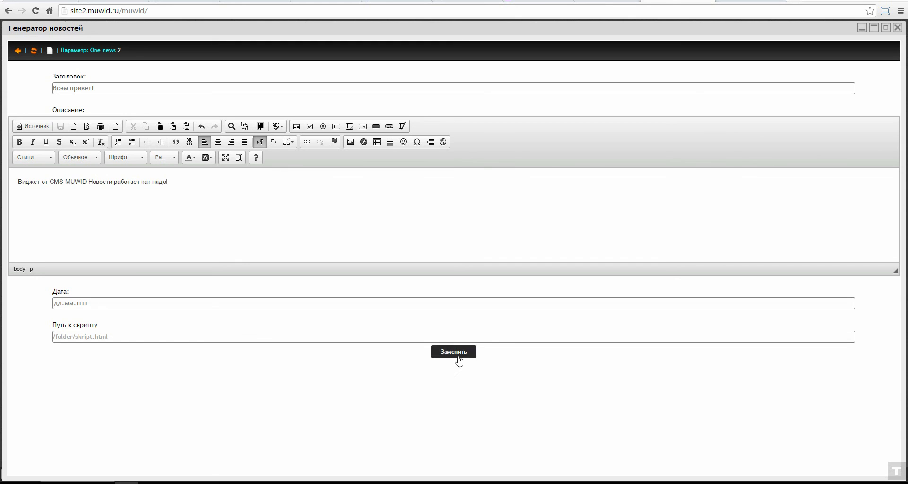
{"action": "left_click", "coordinate": [59, 303]}
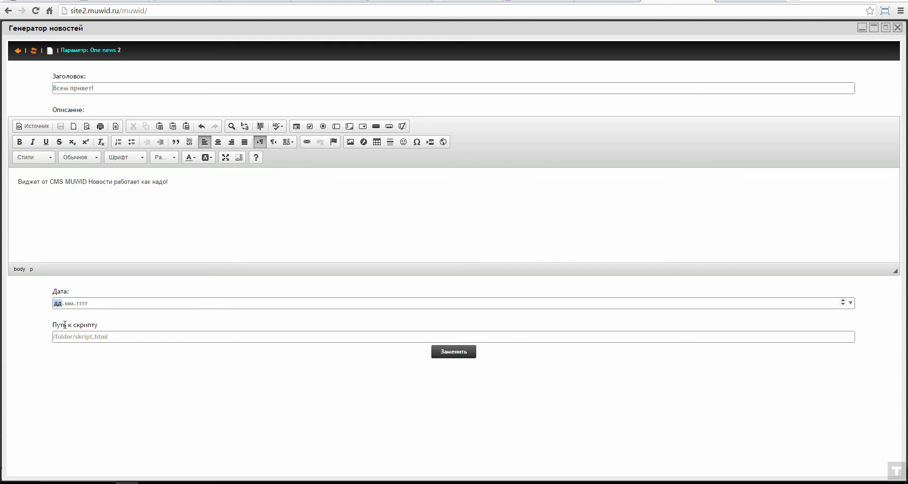
{"action": "type", "text": "15.12.2015"}
{"action": "left_click", "coordinate": [454, 352]}
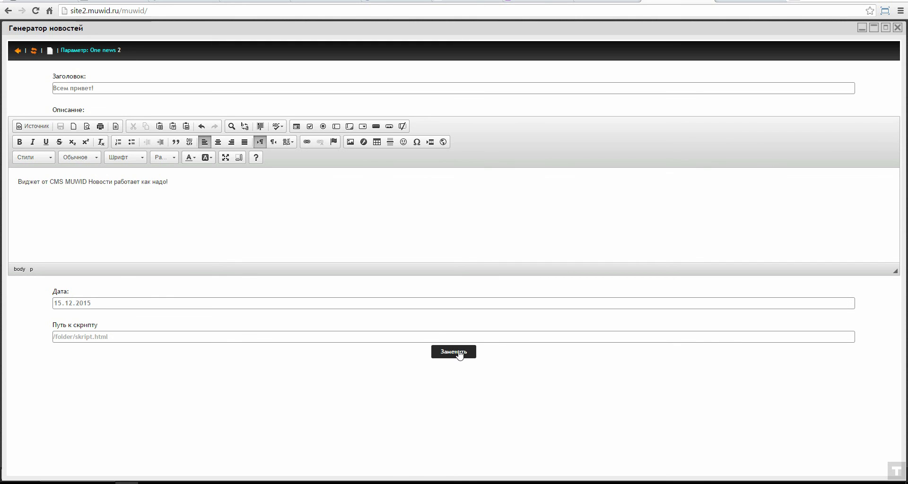
{"action": "left_click", "coordinate": [717, 4]}
{"action": "left_click", "coordinate": [35, 10]}
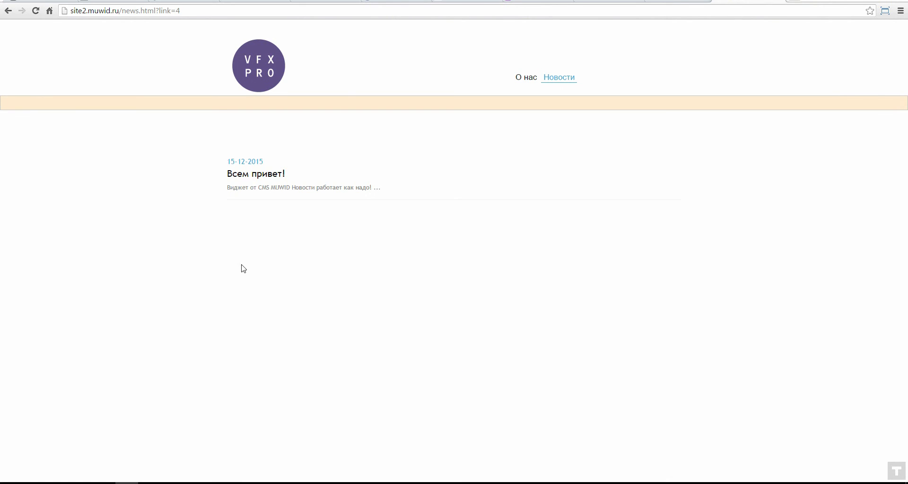
Step: Open the full 'Всем привет!' article, return to the news list, then go back to the admin
{"action": "left_click", "coordinate": [250, 186]}
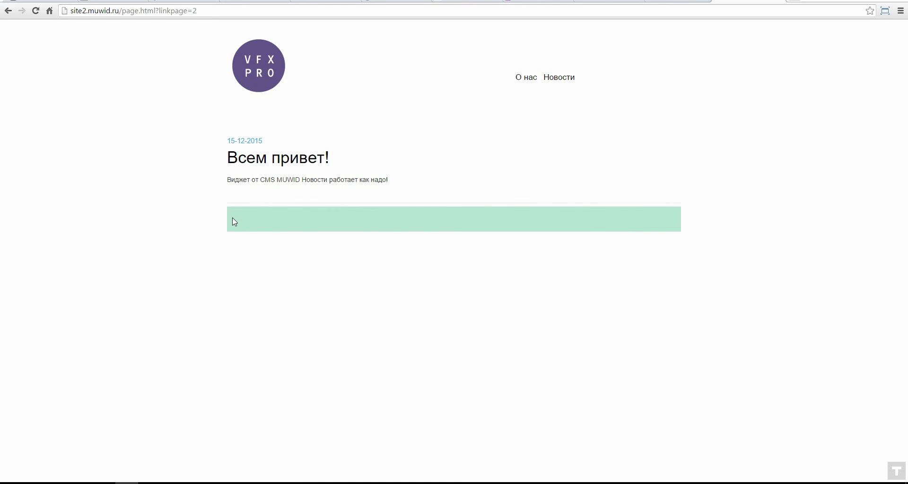
{"action": "left_click", "coordinate": [546, 78]}
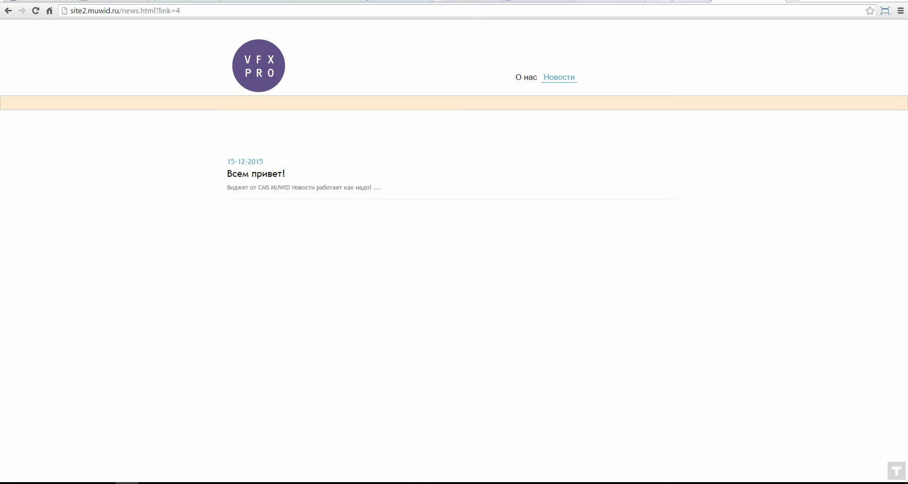
{"action": "left_click", "coordinate": [674, 2]}
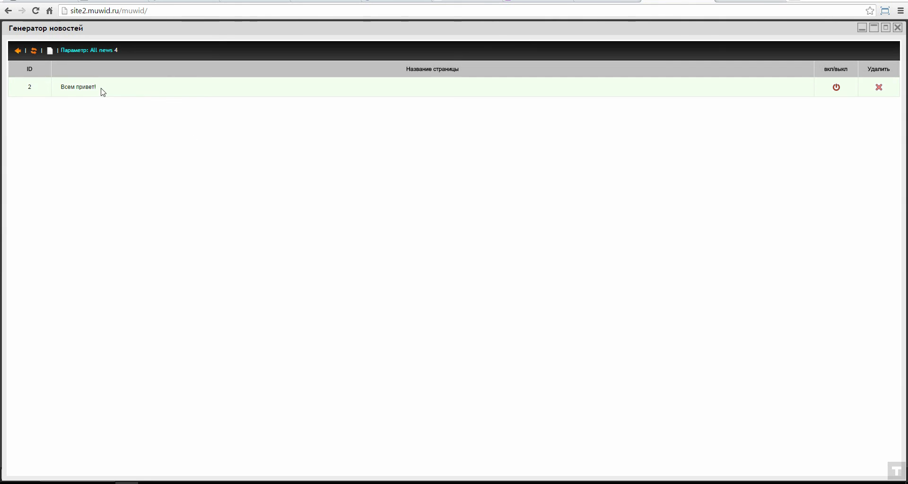
Step: Add news entry 'Тестирование виджета Новости' reporting successful testing, dated 15.12.2015, and save it
{"action": "left_click", "coordinate": [49, 51]}
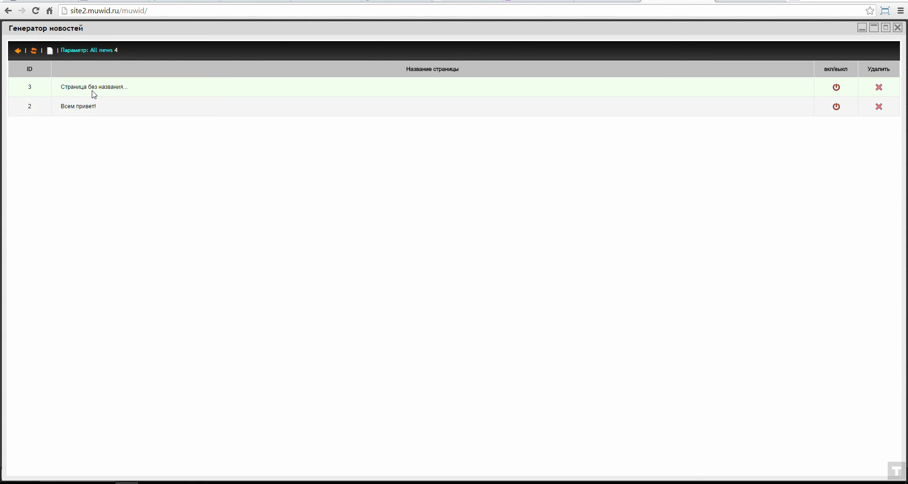
{"action": "left_click", "coordinate": [95, 87]}
{"action": "left_click", "coordinate": [101, 91]}
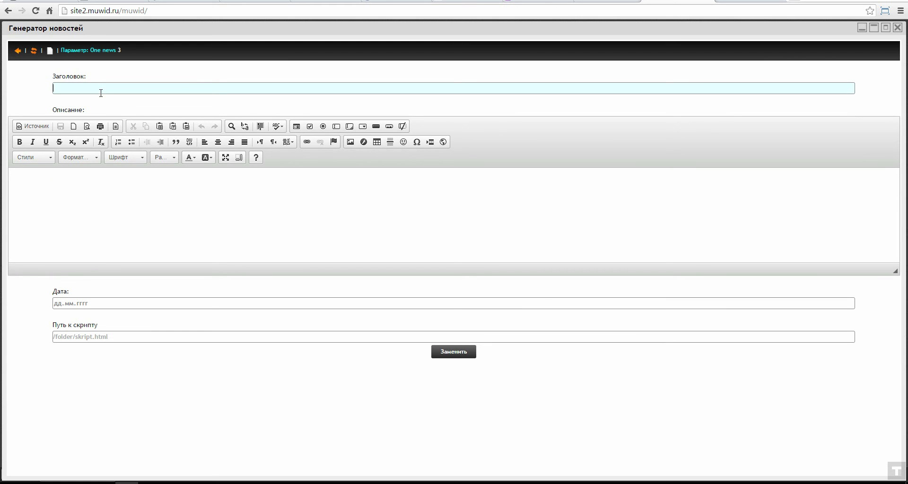
{"action": "type", "text": "Тестирование виджета Новости"}
{"action": "left_click", "coordinate": [137, 190]}
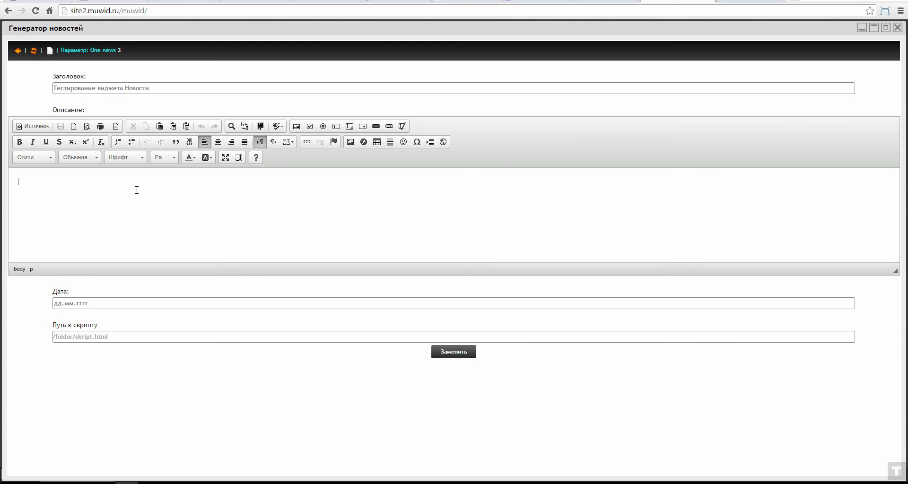
{"action": "type", "text": "Тетс"}
{"action": "type", "text": "ирование прошло успеш"}
{"action": "type", "text": "но!"}
{"action": "left_click", "coordinate": [63, 307]}
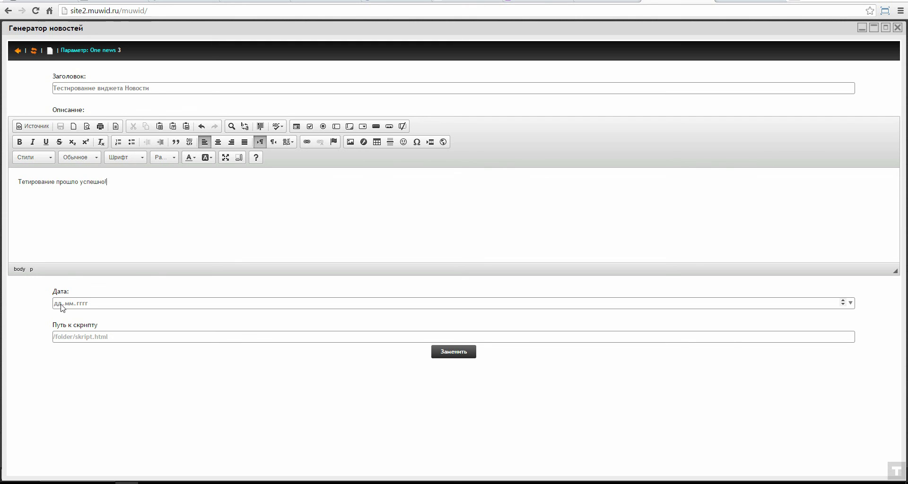
{"action": "type", "text": "15.12.0002"}
{"action": "left_click", "coordinate": [453, 351]}
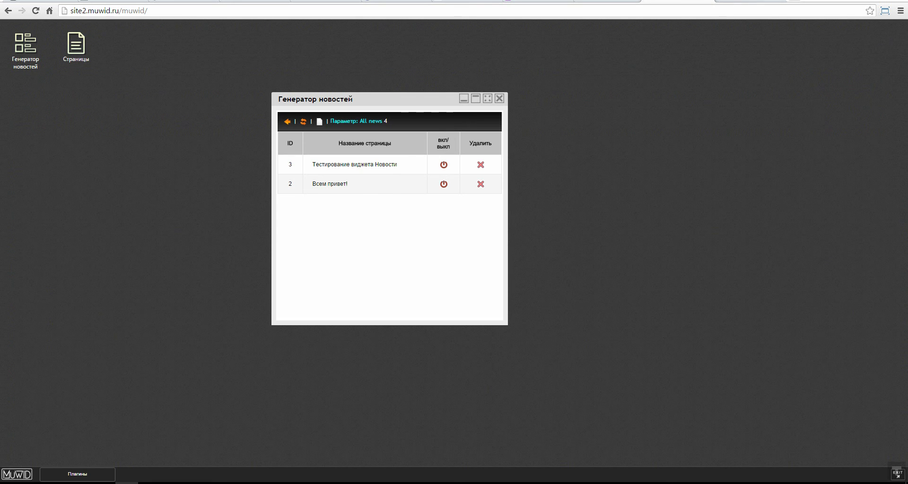
{"action": "key", "text": "ctrl+Tab"}
Step: Reload the news page to show both entries, glancing at the Muse editor in between
{"action": "left_click", "coordinate": [35, 11]}
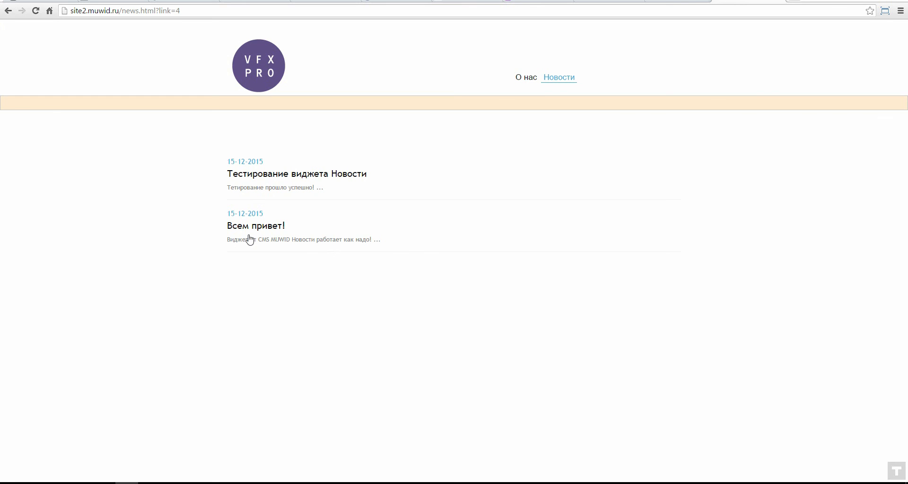
{"action": "key", "text": "alt+Tab"}
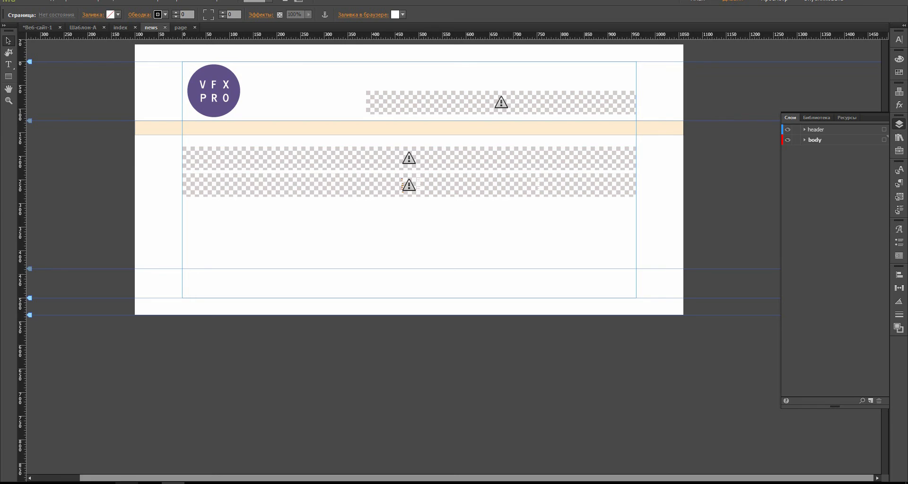
{"action": "key", "text": "alt+Tab"}
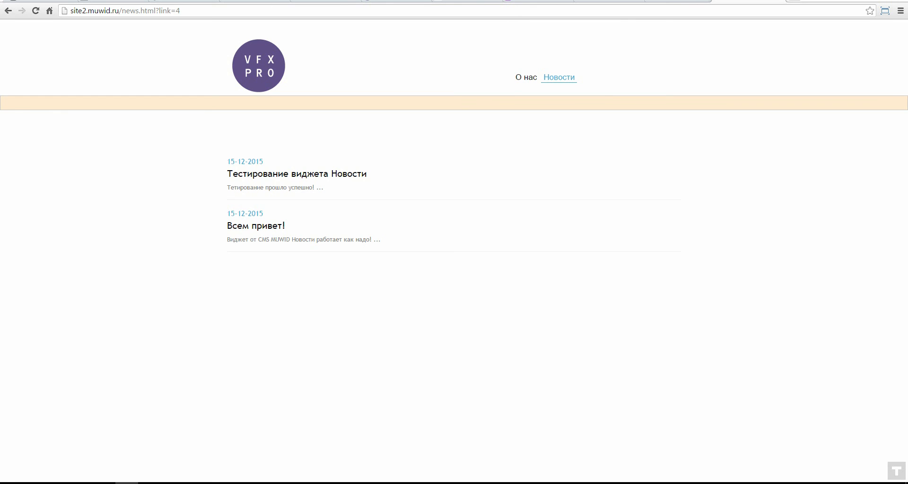
{"action": "left_click", "coordinate": [173, 483]}
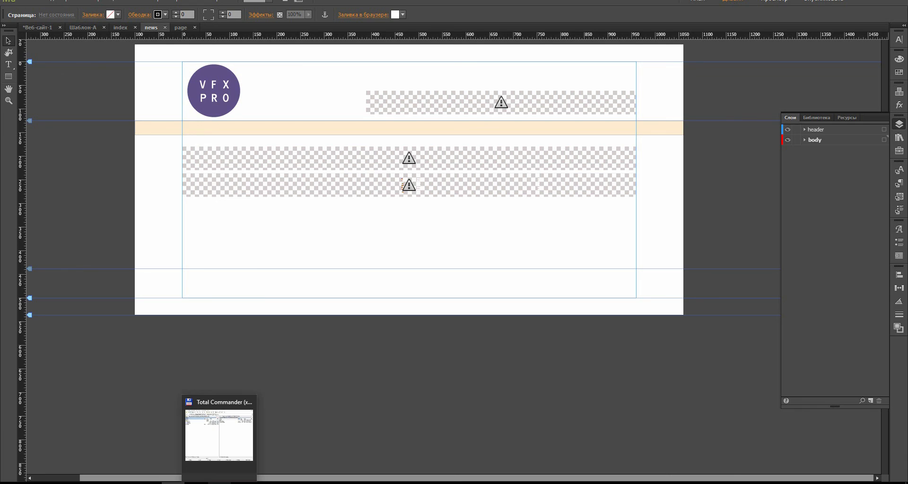
{"action": "left_click", "coordinate": [126, 483]}
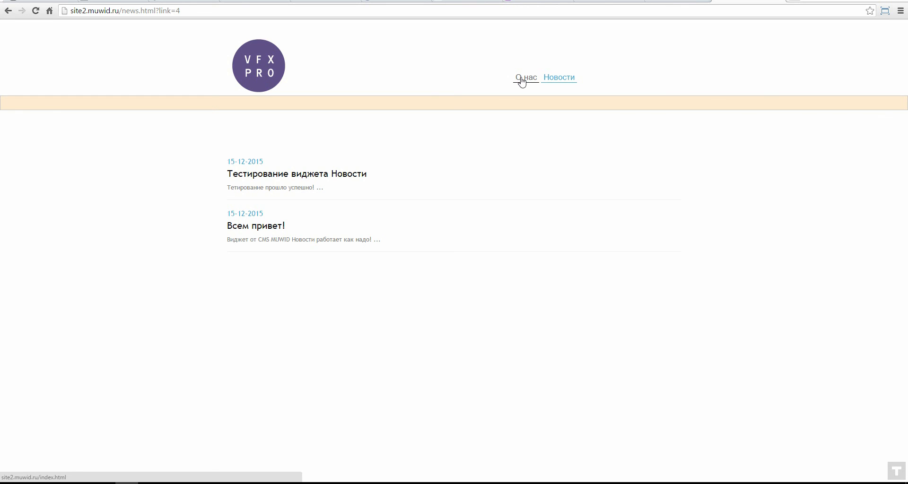
Step: Open 'Всем привет!', visit О нас and Новости, then open 'Тестирование виджета Новости'
{"action": "left_click", "coordinate": [342, 244]}
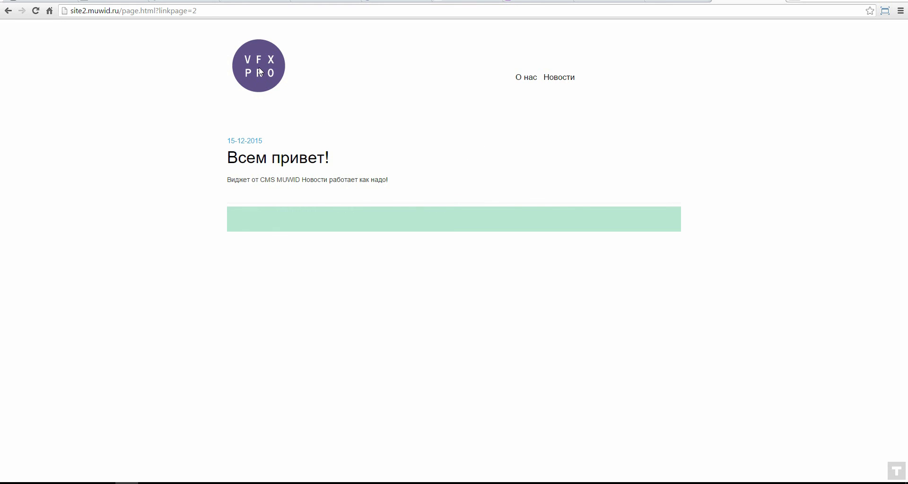
{"action": "left_click", "coordinate": [524, 77]}
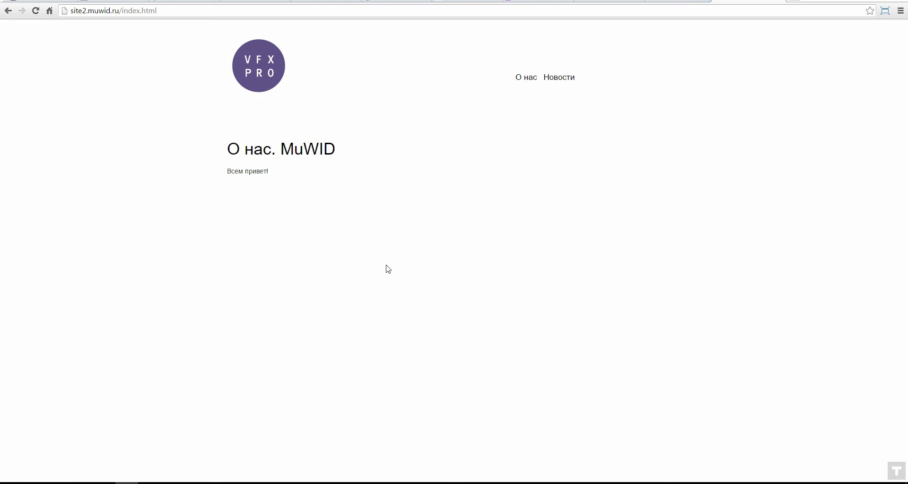
{"action": "left_click", "coordinate": [560, 80]}
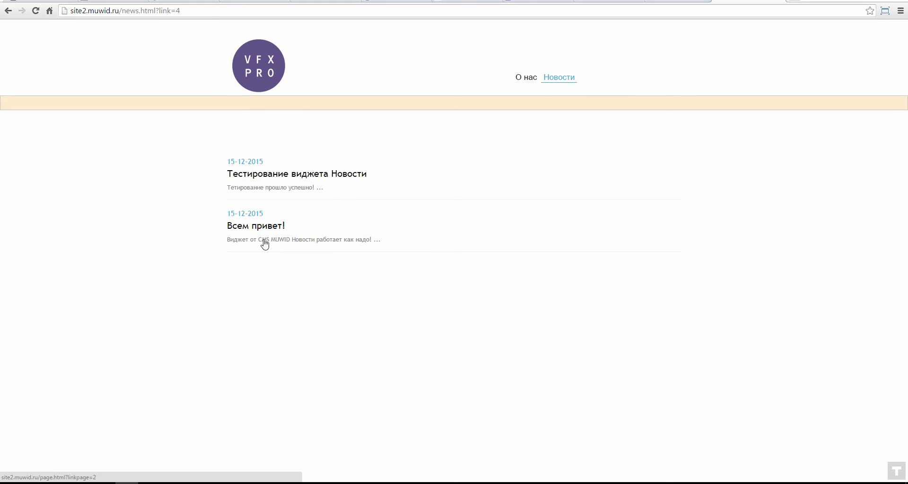
{"action": "left_click", "coordinate": [279, 175]}
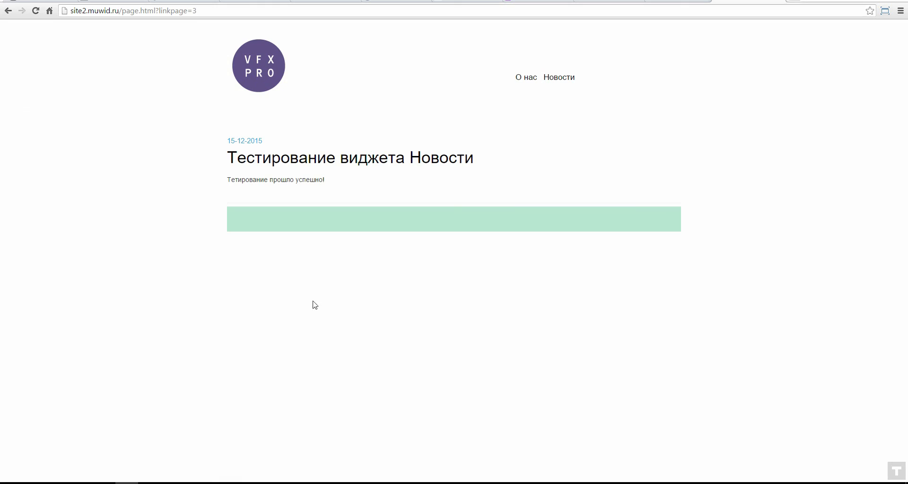